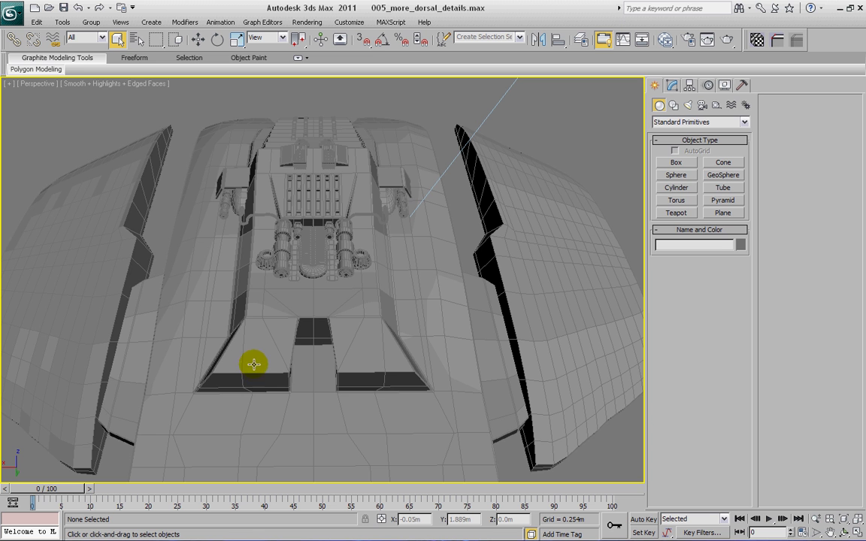
Step: Select the hull and enter vertex editing on its base Editable Poly
middle_click_drag(290, 352, 532, 169, "alt")
left_click(300, 280)
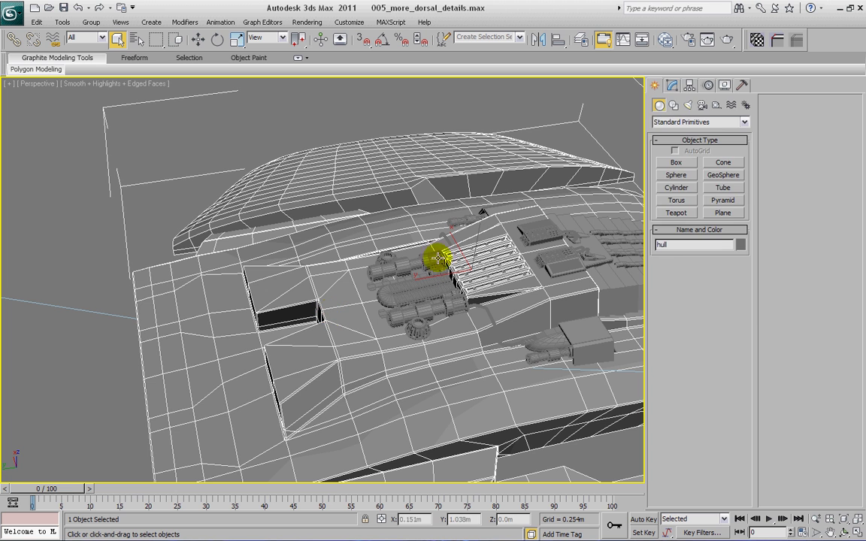
left_click(671, 87)
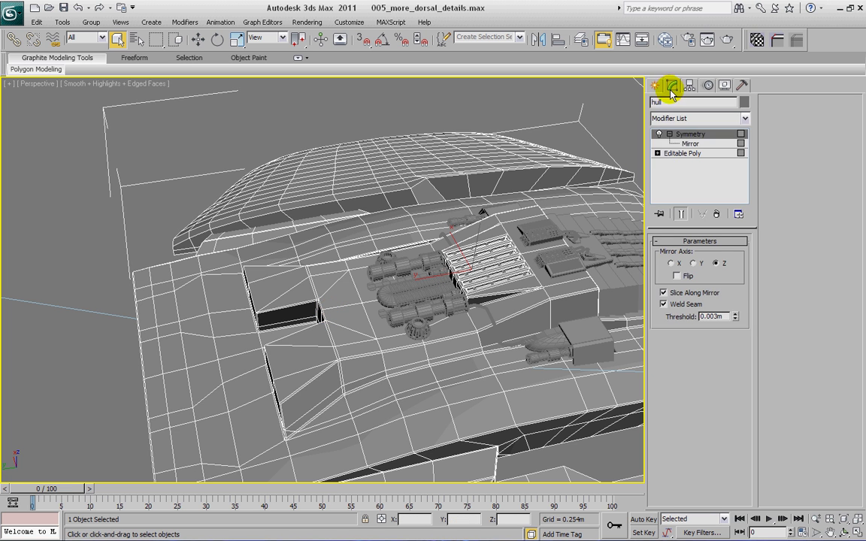
left_click(671, 155)
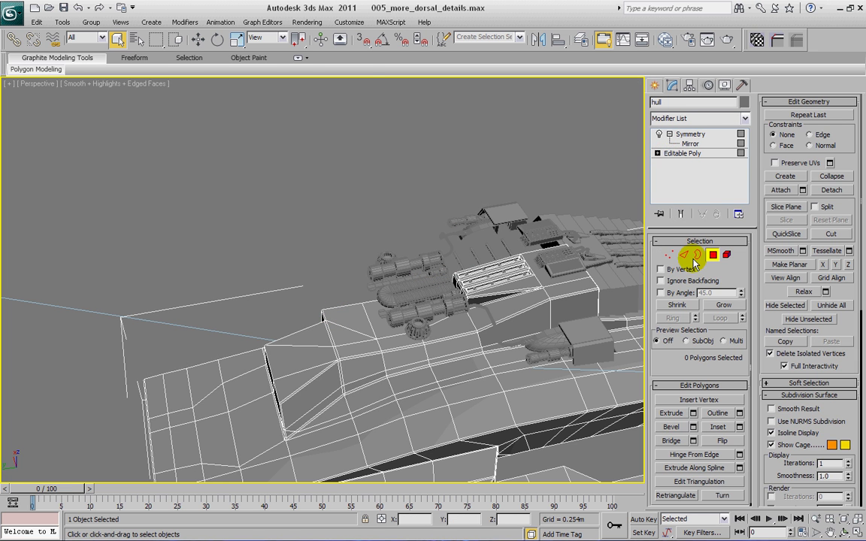
left_click(681, 256)
left_click(668, 254)
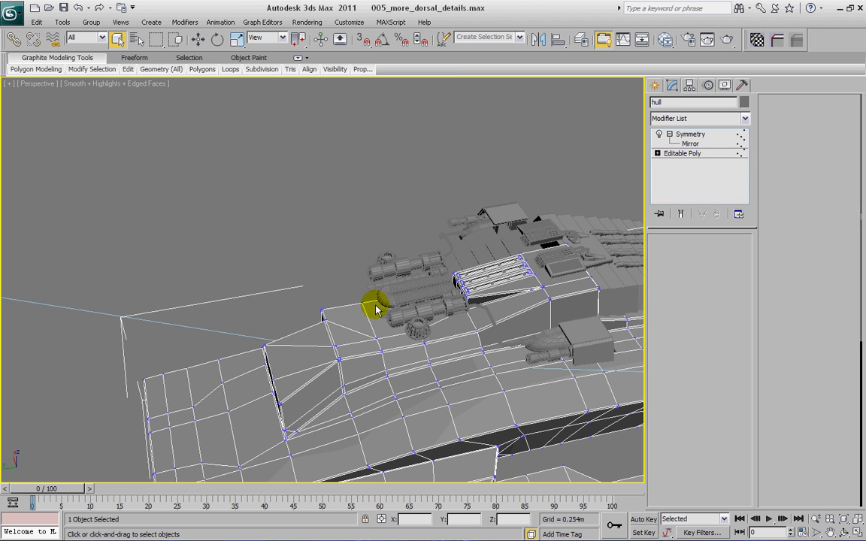
left_click(272, 352)
Step: Try to move the single vertex row at the narrow end of the dorsal recess along Y
middle_click_drag(286, 365, 280, 395, "alt")
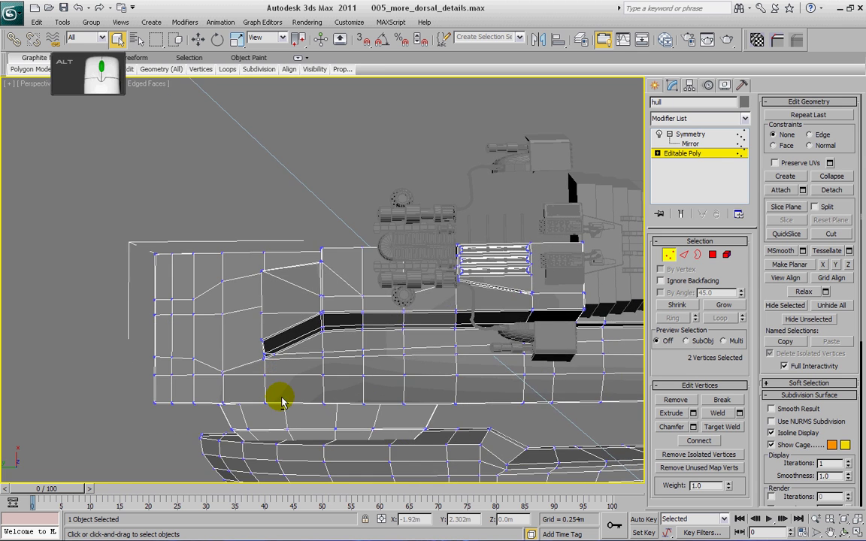
scroll(309, 367, "up", 1)
scroll(344, 381, "up", 1)
scroll(348, 330, "up", 2)
scroll(348, 331, "up", 1)
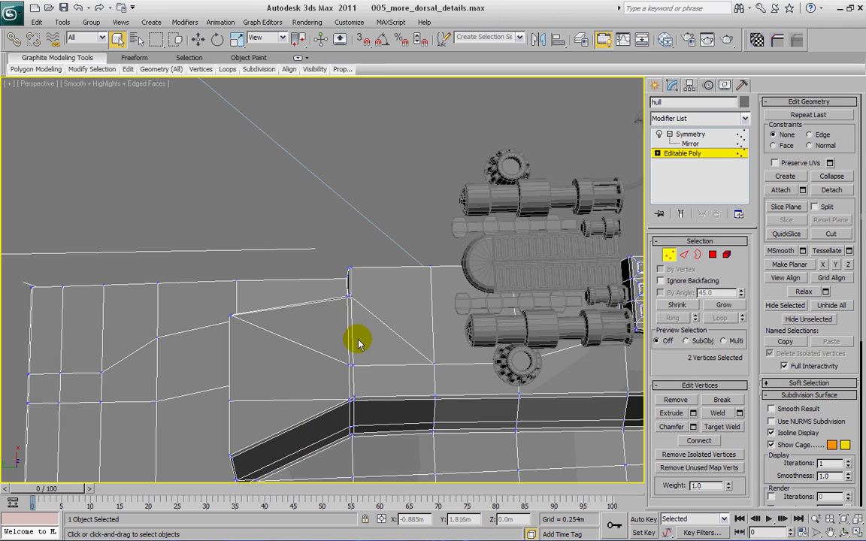
middle_click_drag(361, 347, 343, 131)
scroll(346, 150, "down", 2)
left_click_drag(307, 123, 357, 390)
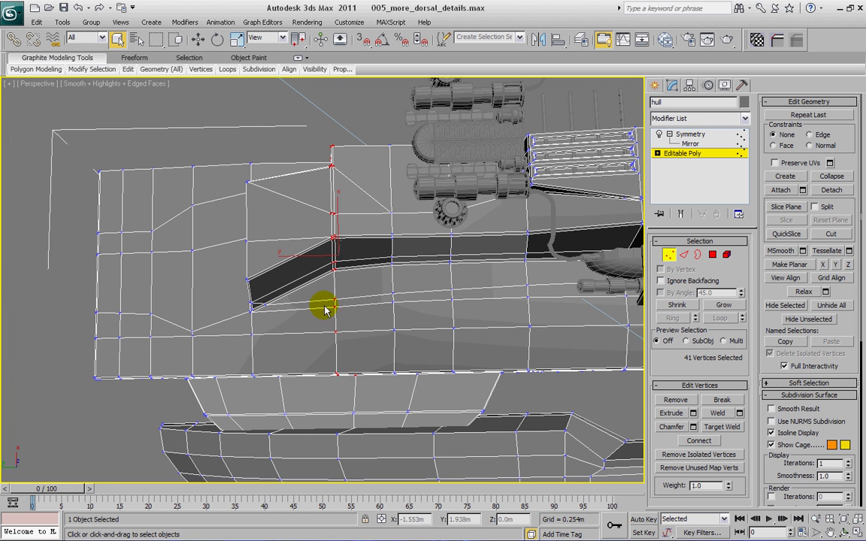
left_click(198, 39)
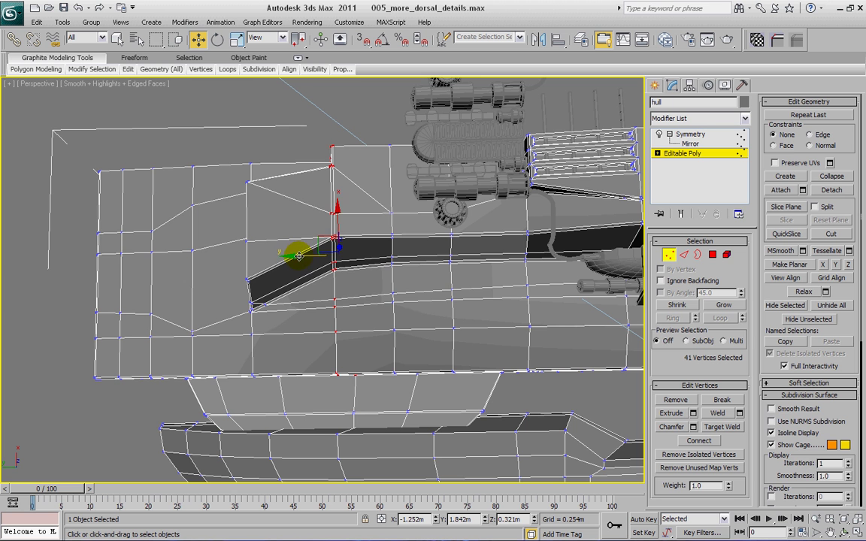
left_click_drag(299, 256, 320, 258)
key("ctrl+z")
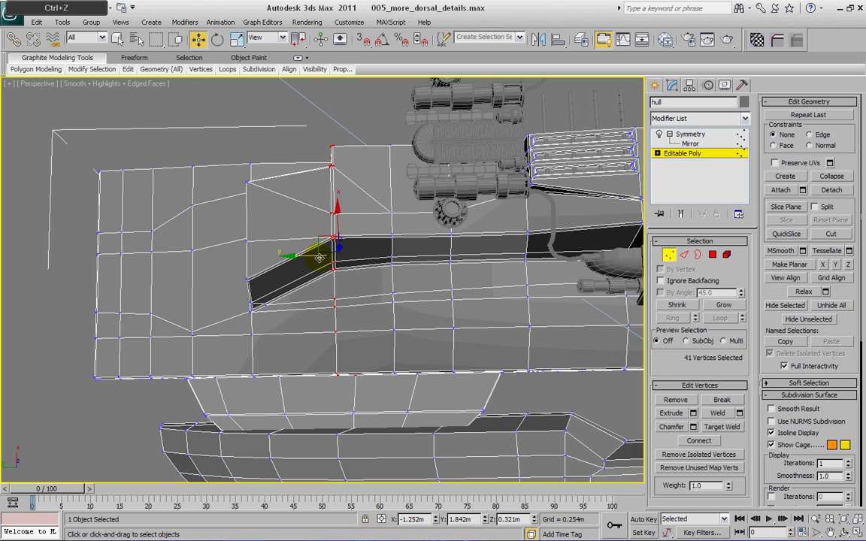
Step: Select the vertex row at the recess's narrow end plus the adjacent row and move both about -0.16 m along Y toward the dorsal details
left_click_drag(362, 134, 402, 381, "ctrl")
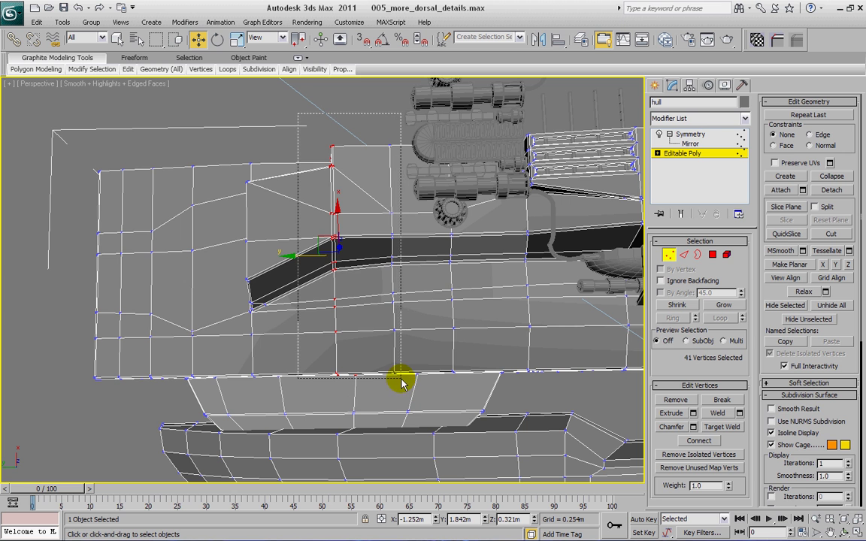
mouse_move(316, 260)
left_mouse_down()
mouse_move(351, 261)
mouse_move(322, 260)
left_mouse_up()
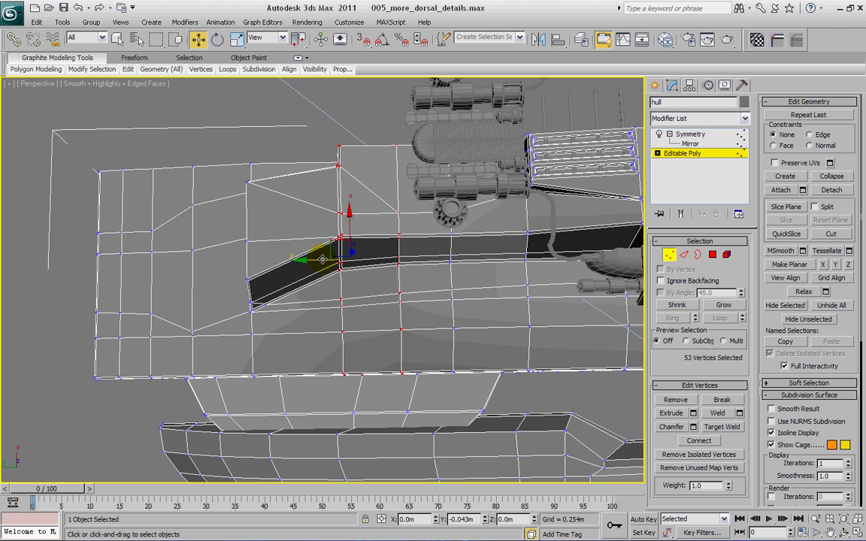
left_click_drag(406, 376, 393, 362, "ctrl")
mouse_move(346, 282)
left_mouse_down()
mouse_move(323, 270)
mouse_move(346, 280)
left_mouse_up()
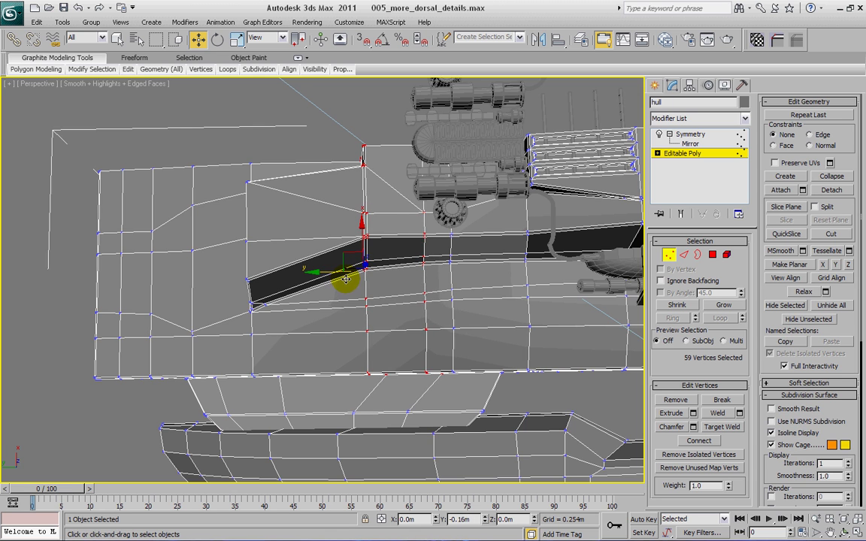
Step: Reselect only the vertex row at the recess's narrow end and move it further along Y to about 1.533 m
middle_click_drag(331, 278, 402, 195, "alt")
middle_click_drag(492, 232, 328, 155)
left_click_drag(316, 117, 372, 380)
middle_click_drag(372, 379, 367, 376, "alt")
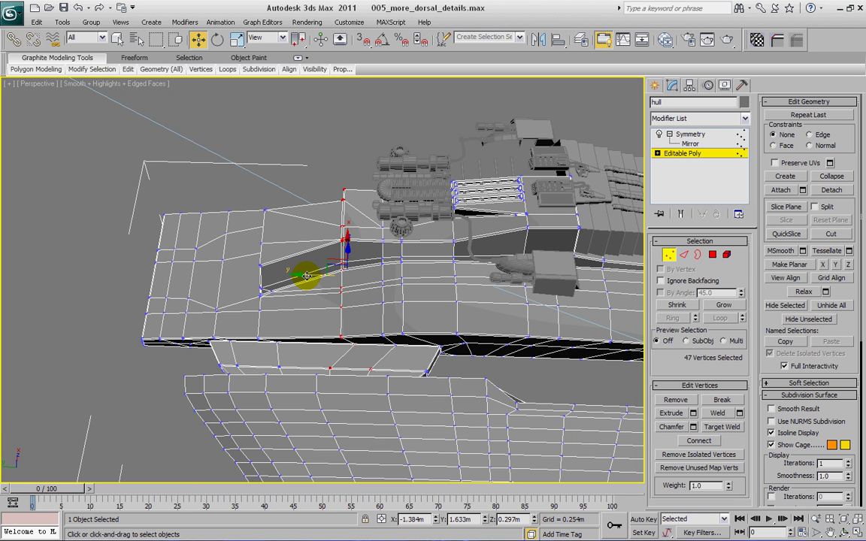
left_click_drag(368, 334, 368, 354, "alt")
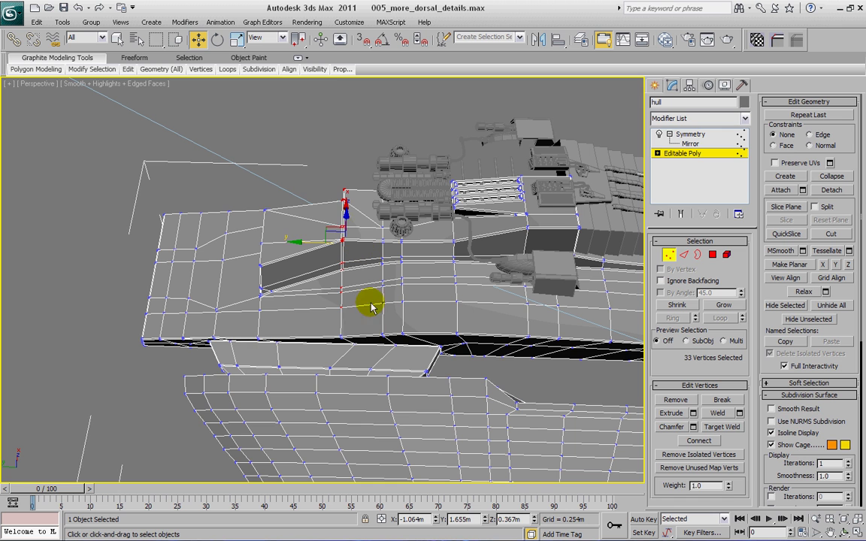
left_click_drag(308, 168, 359, 355)
left_click_drag(308, 262, 320, 261)
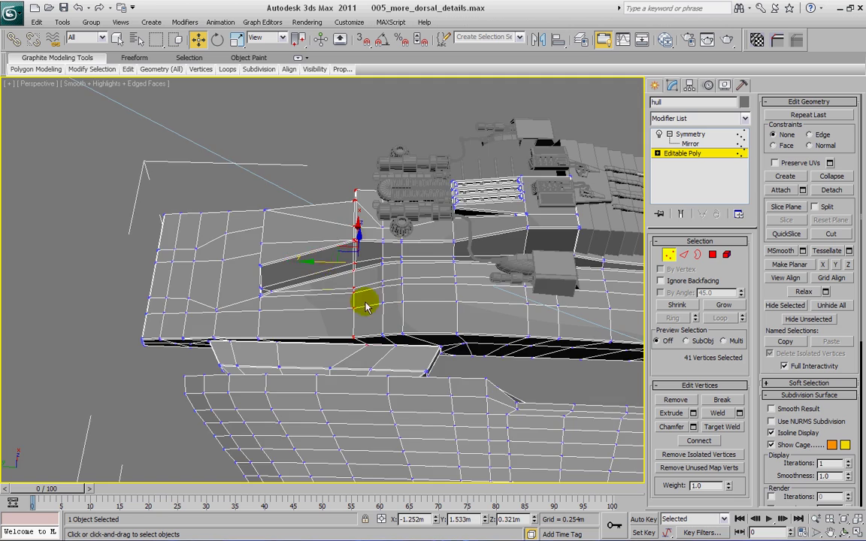
middle_click_drag(366, 307, 435, 289, "alt")
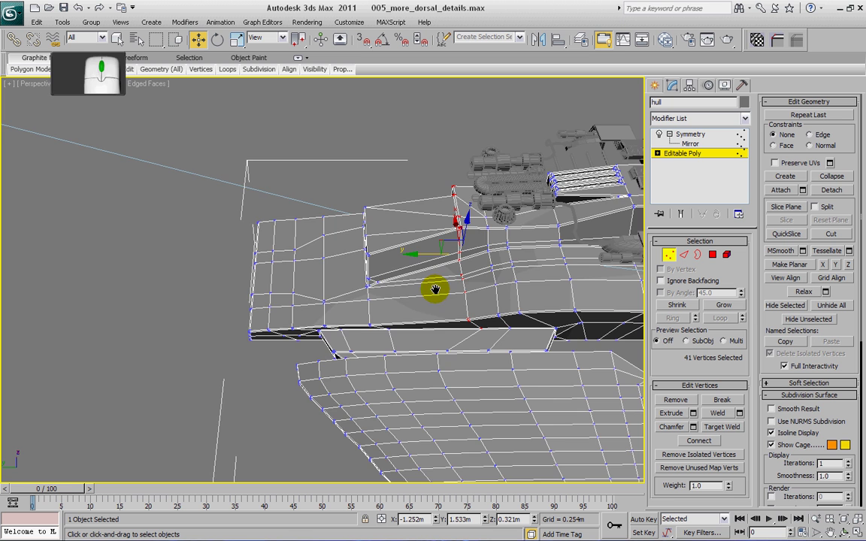
scroll(434, 342, "down", 3)
scroll(425, 342, "up", 3)
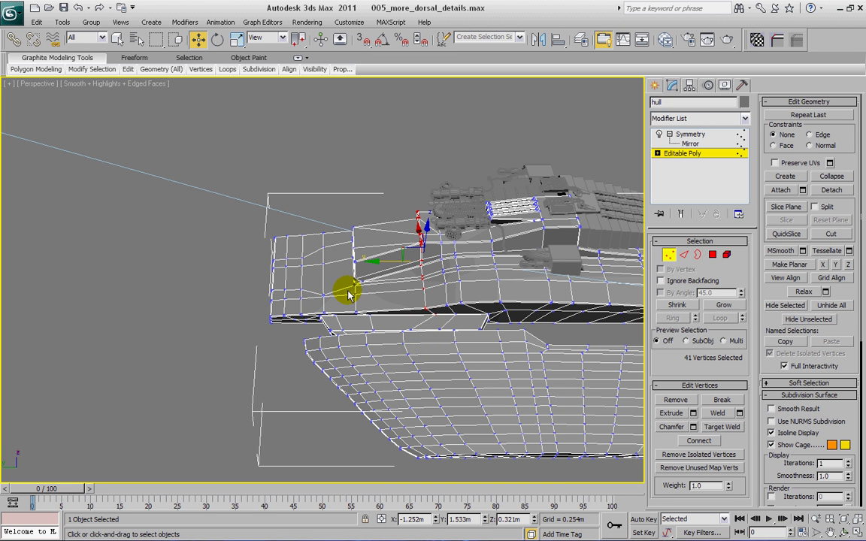
left_click_drag(255, 215, 293, 335)
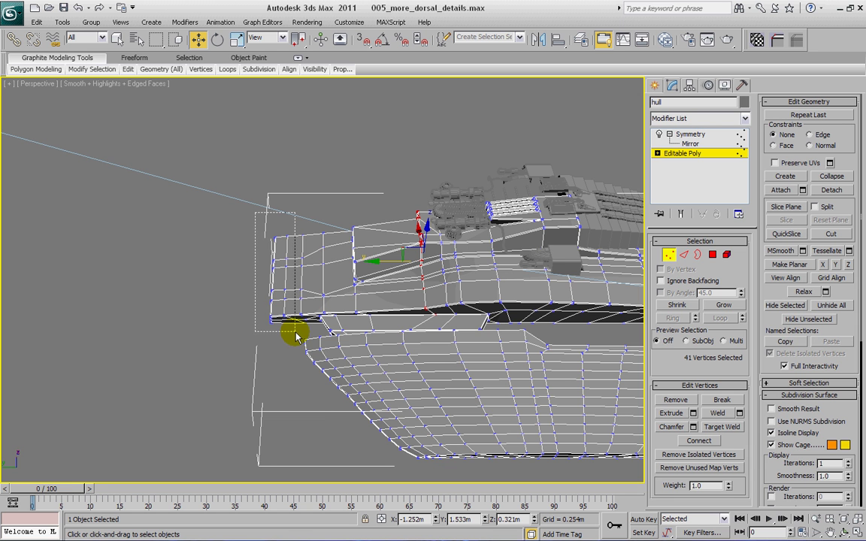
left_click_drag(293, 335, 291, 329)
middle_click_drag(291, 329, 299, 302, "alt")
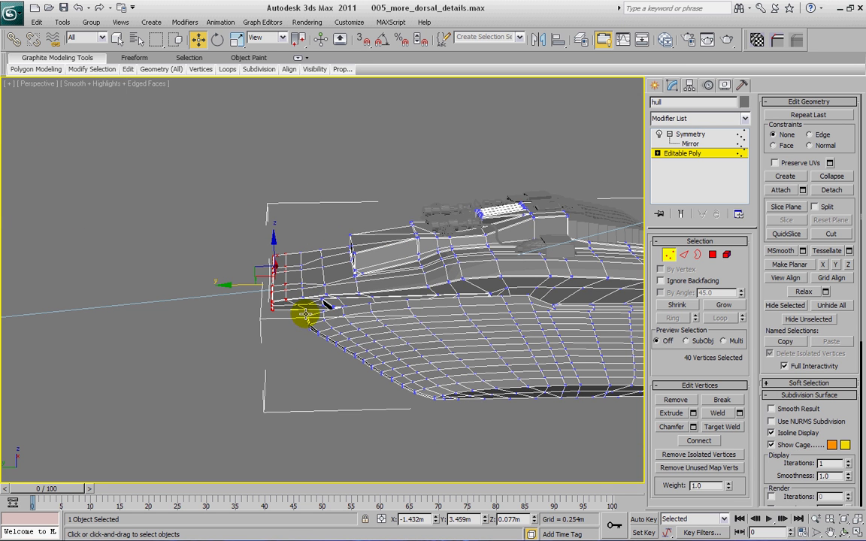
left_click(307, 314, "ctrl")
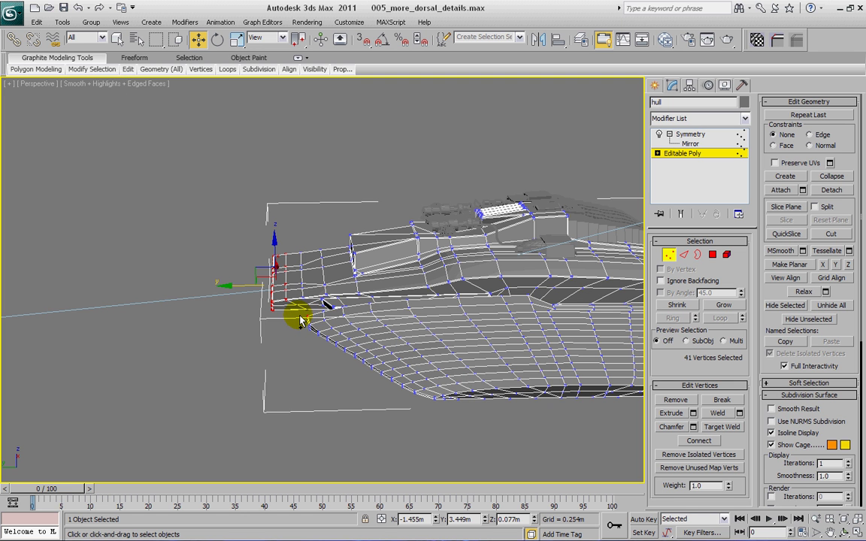
key("ctrl+z")
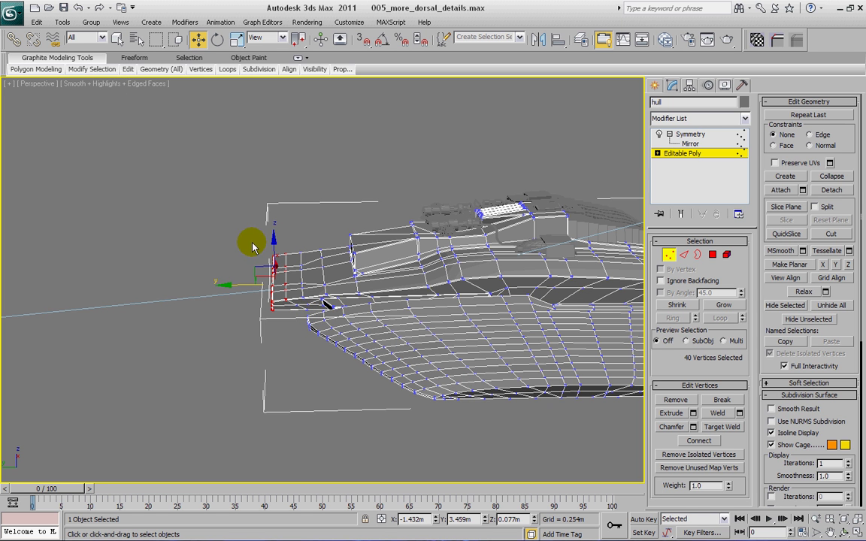
middle_click_drag(237, 272, 220, 295, "alt")
left_click(221, 189)
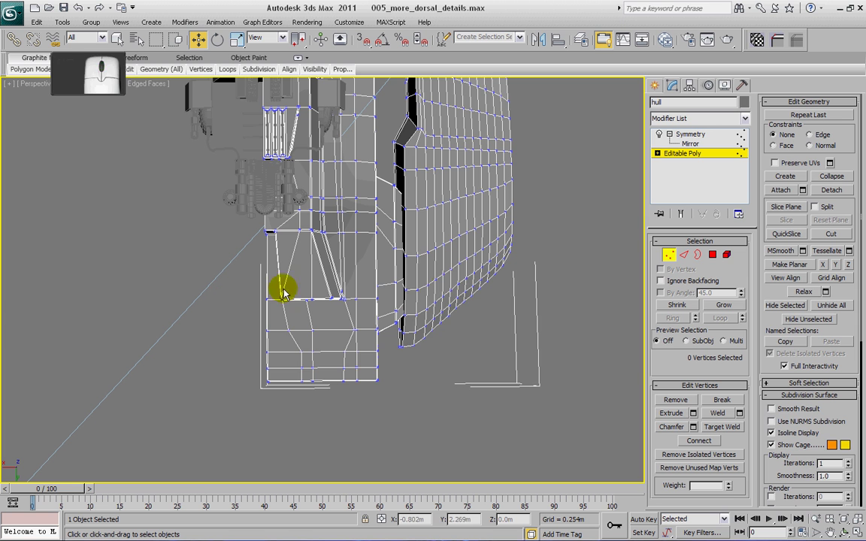
Step: Delete the Symmetry modifier from the hull and select all polygons of the flat end section beyond the dorsal recess
left_click(696, 134)
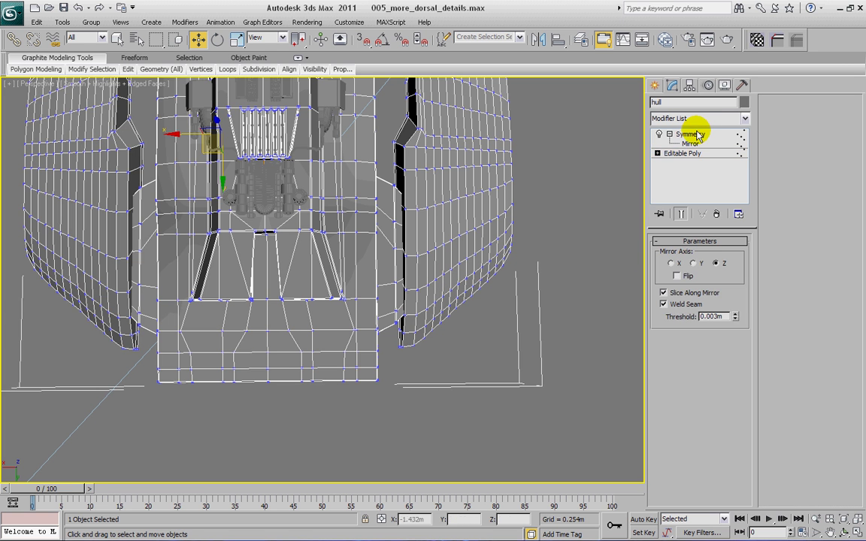
left_click(716, 215)
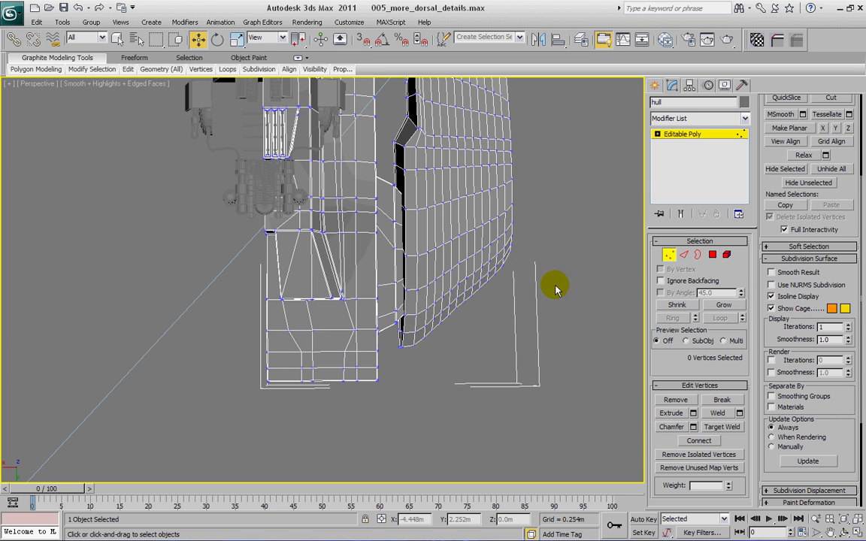
left_click(713, 256)
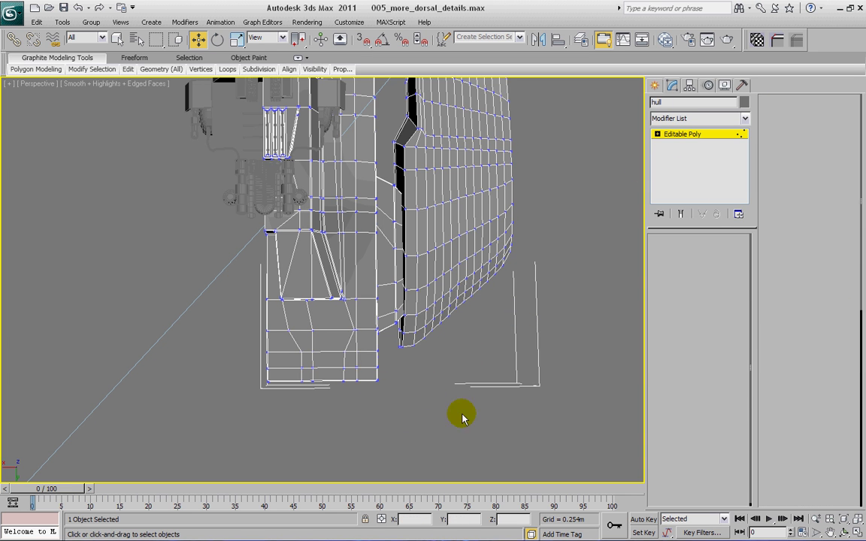
left_click_drag(369, 407, 241, 347)
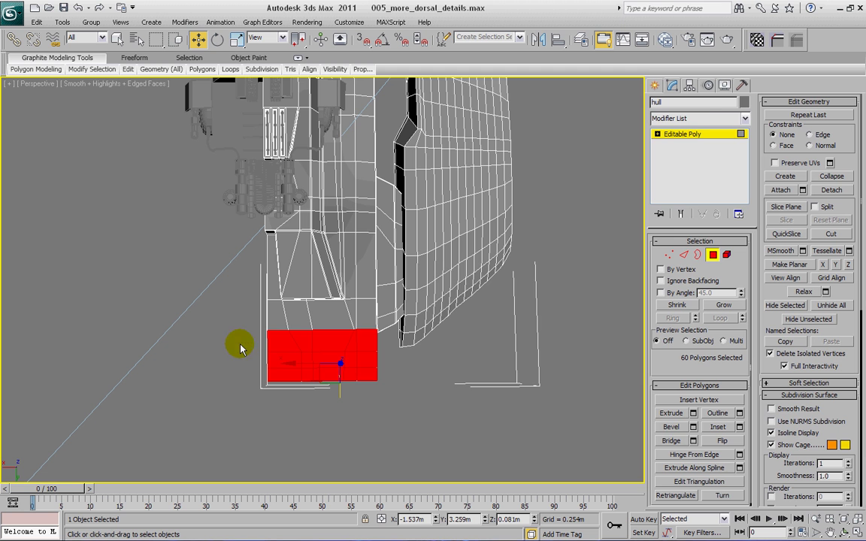
Step: Apply an FFD 3x3x3 modifier to the selected end polygons and activate its Control Points level
left_click(744, 118)
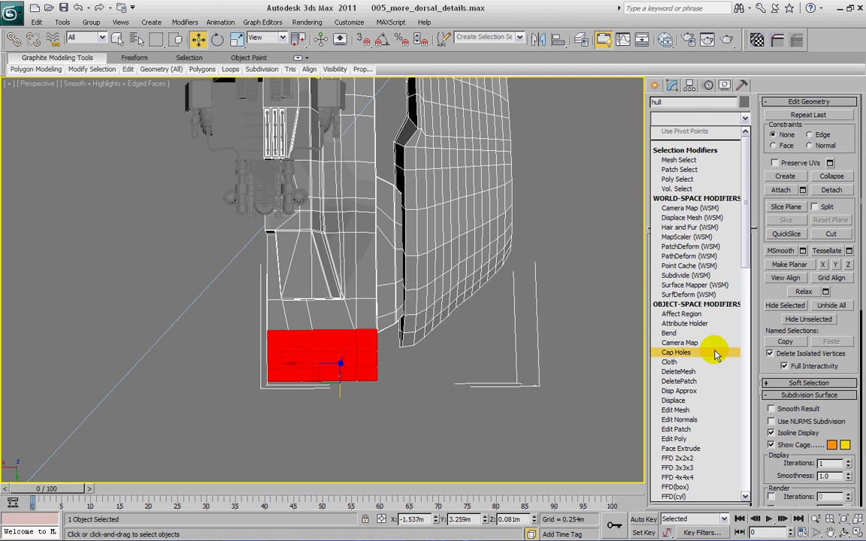
left_click(684, 467)
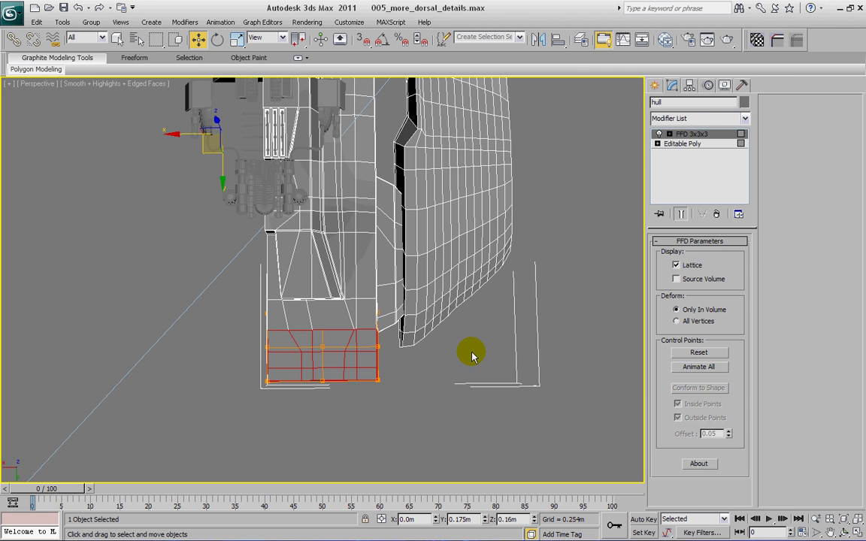
left_click(684, 134)
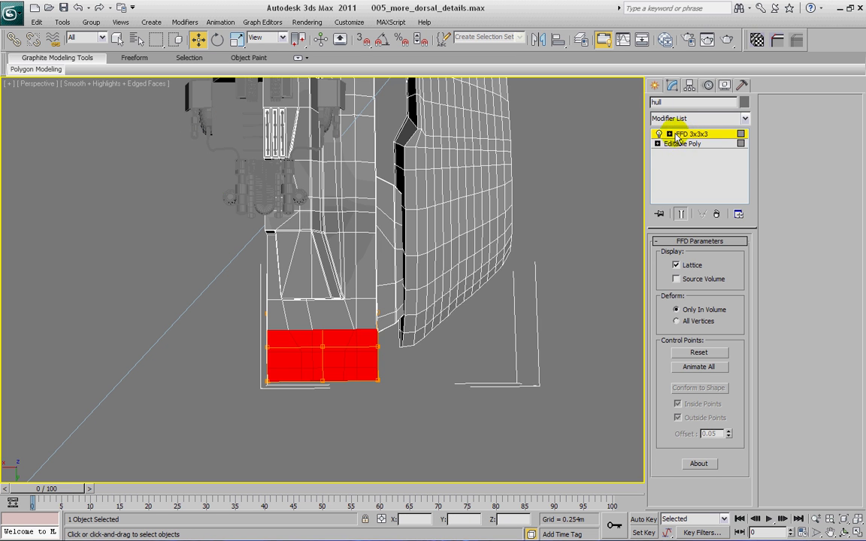
left_click(668, 134)
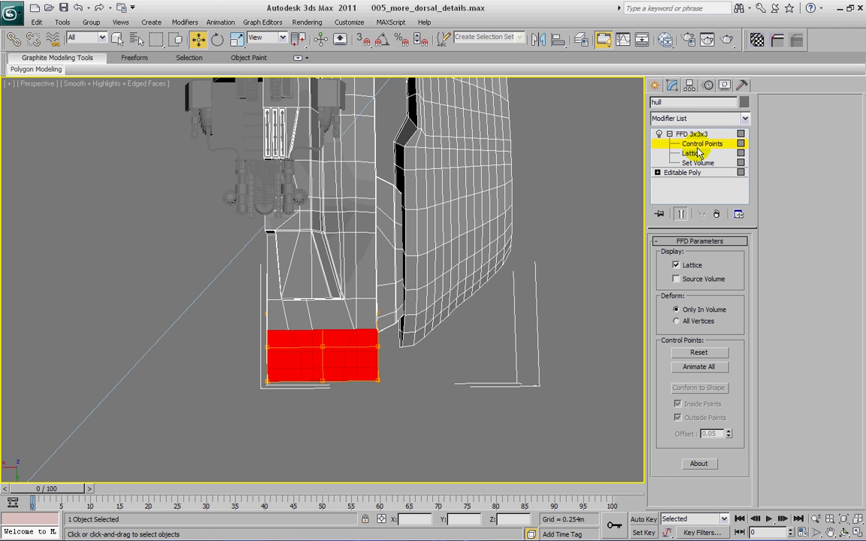
left_click(687, 134)
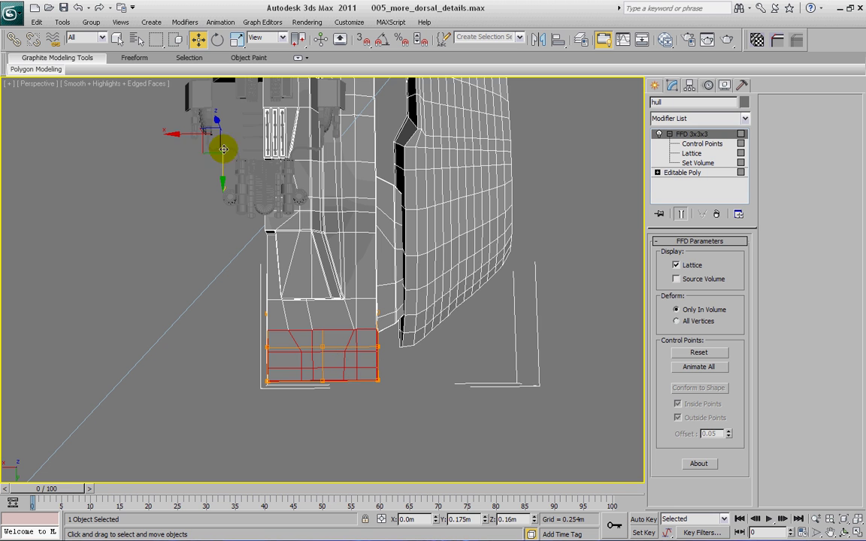
left_click(704, 143)
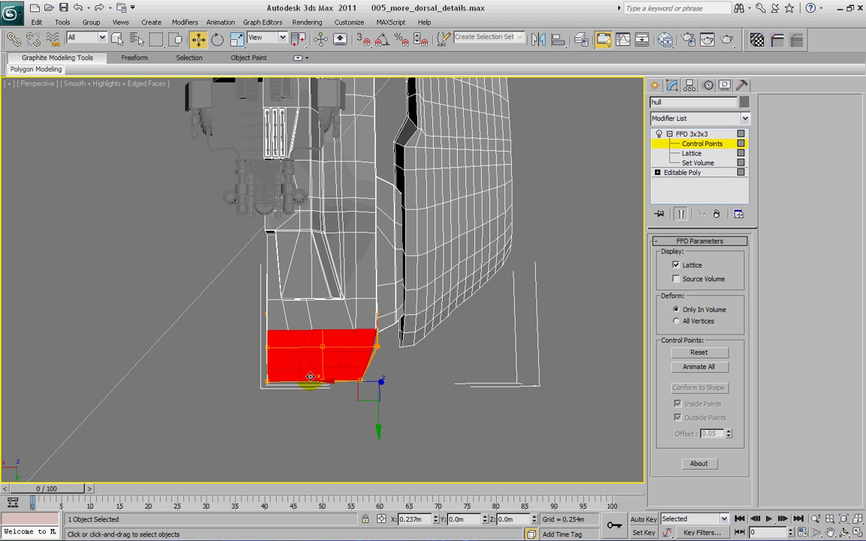
Step: Move the lattice's outer end control points over 0.237 m inward along X and the middle end points slightly inward, tapering the hull's outer corner
left_click_drag(397, 389, 288, 383)
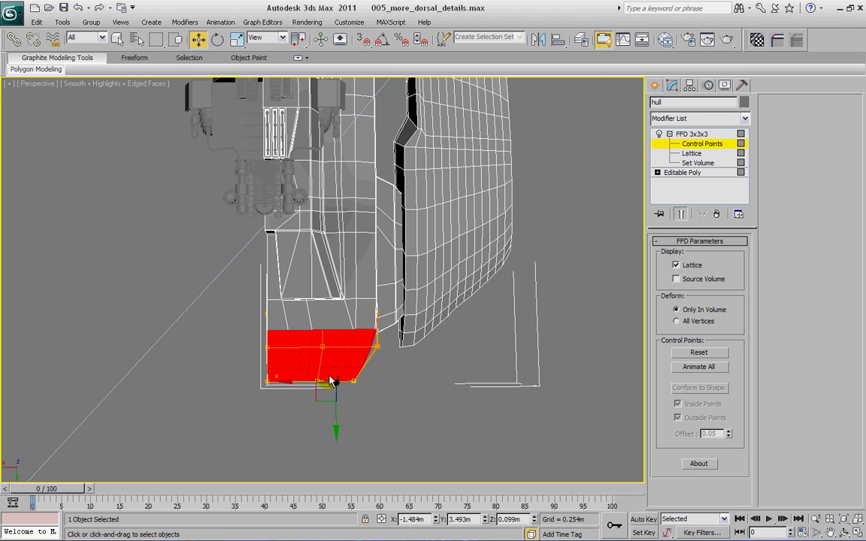
middle_click_drag(333, 381, 429, 359, "alt")
scroll(396, 353, "up", 4)
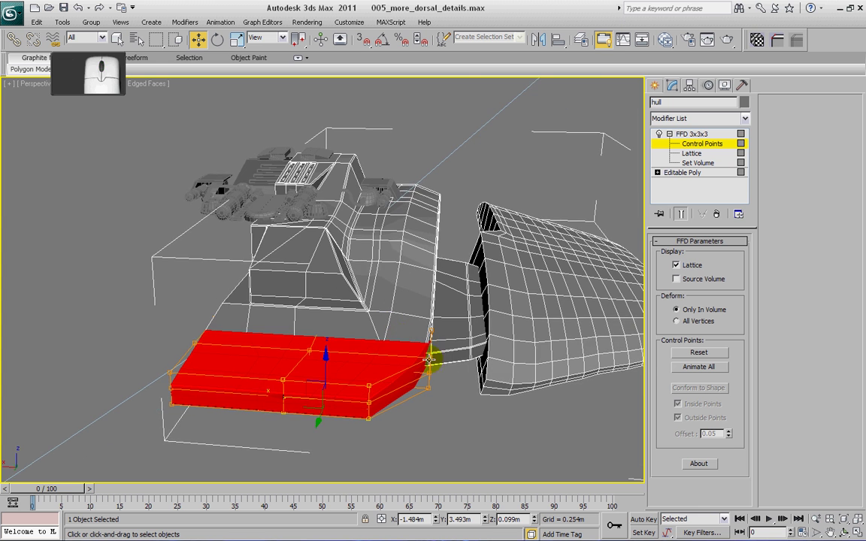
middle_click_drag(383, 384, 371, 372, "alt")
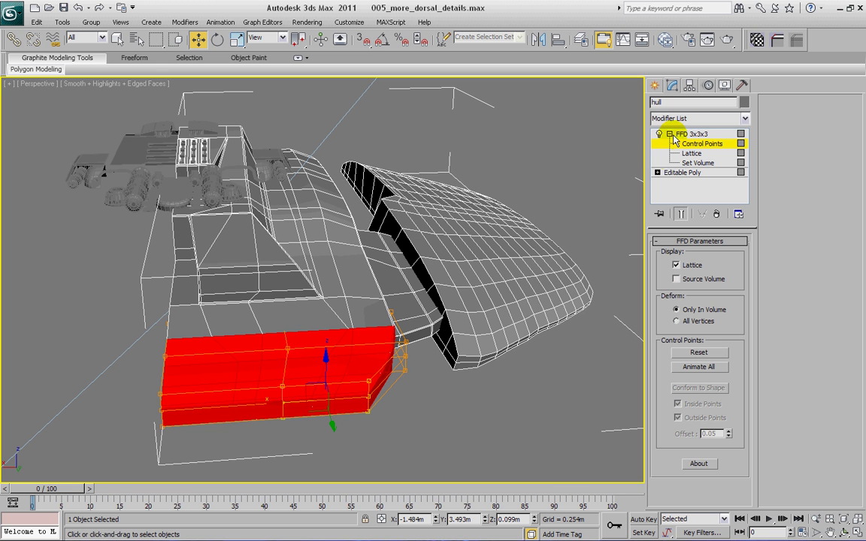
Step: Convert the hull to an Editable Poly, collapsing the FFD 3x3x3 deformation into the mesh
right_click(516, 384)
mouse_move(552, 497)
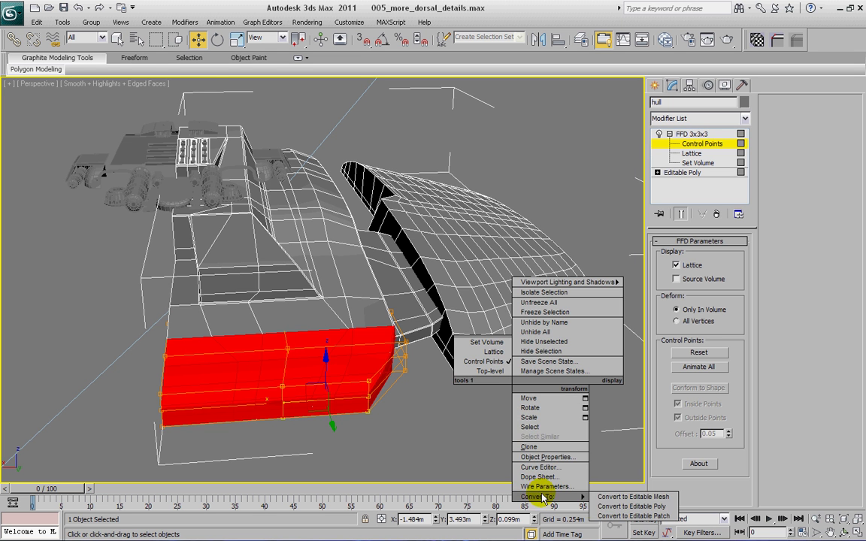
left_click(606, 507)
middle_click_drag(496, 402, 353, 412, "alt")
scroll(358, 408, "down", 5)
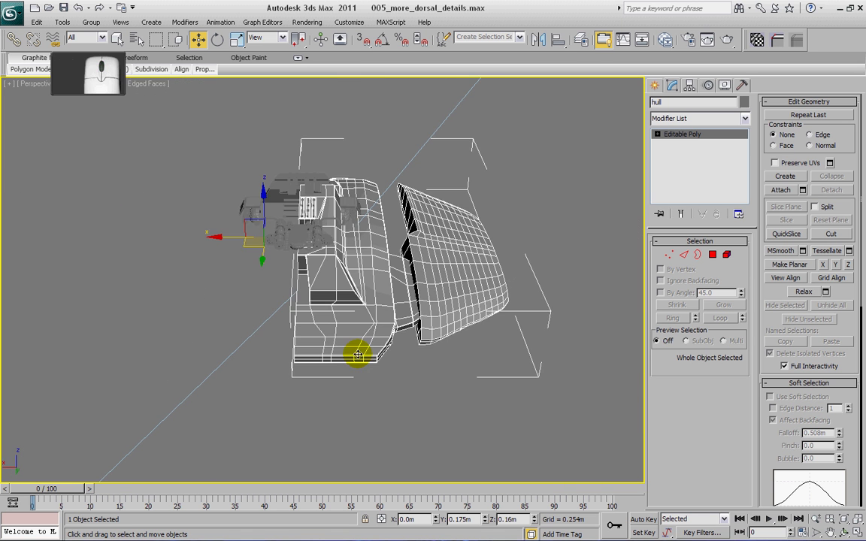
scroll(359, 408, "up", 3)
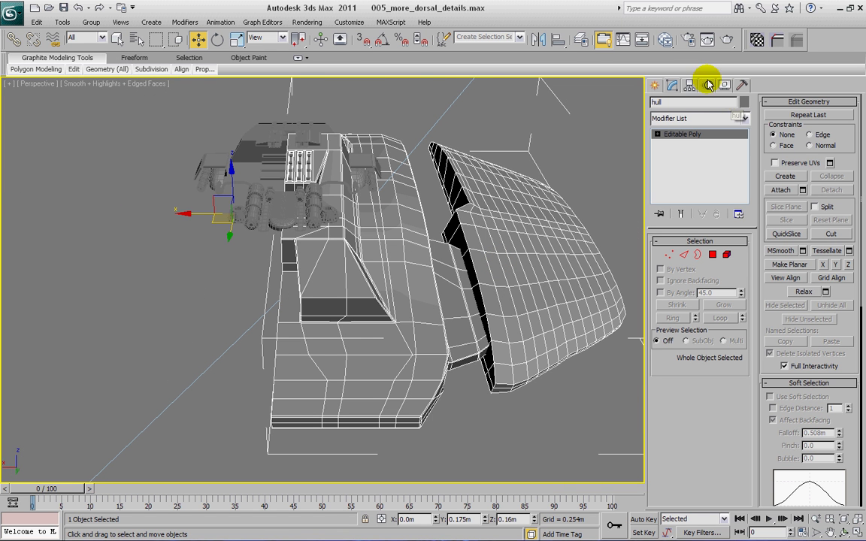
Step: Apply a Symmetry modifier to the hull
left_click(743, 118)
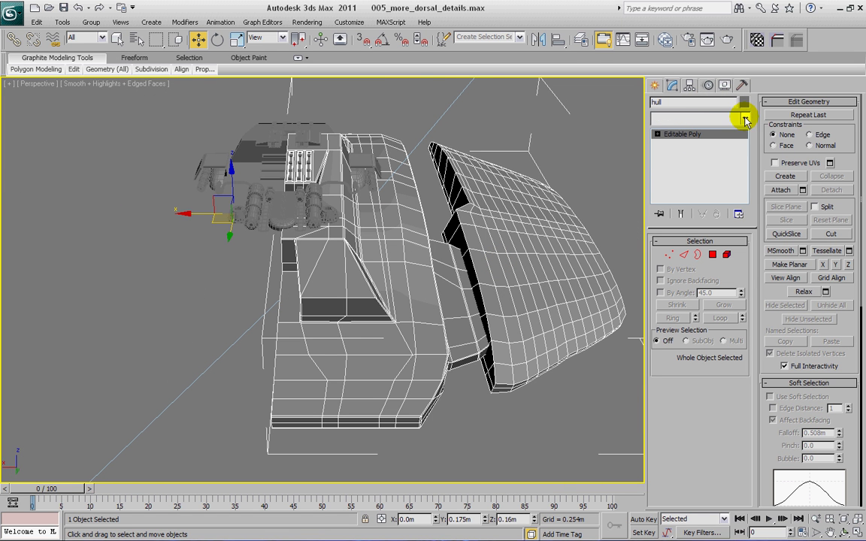
scroll(705, 450, "down", 15)
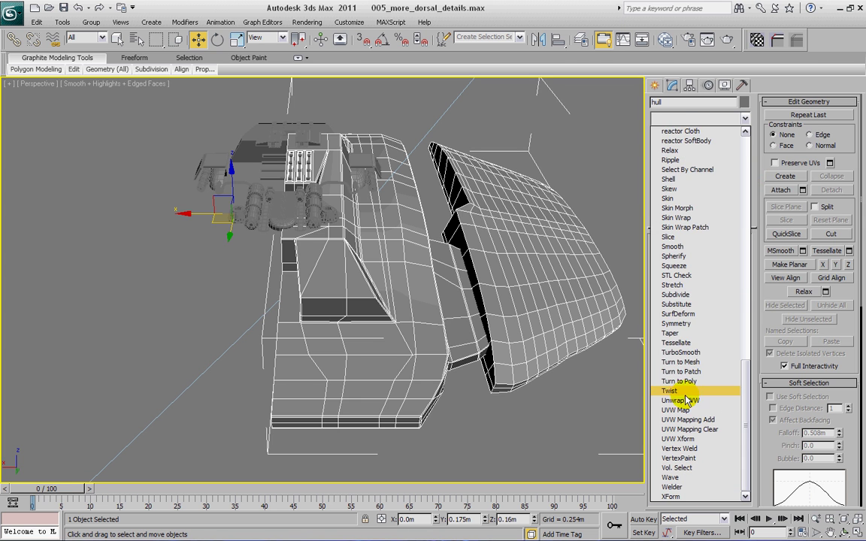
left_click(668, 323)
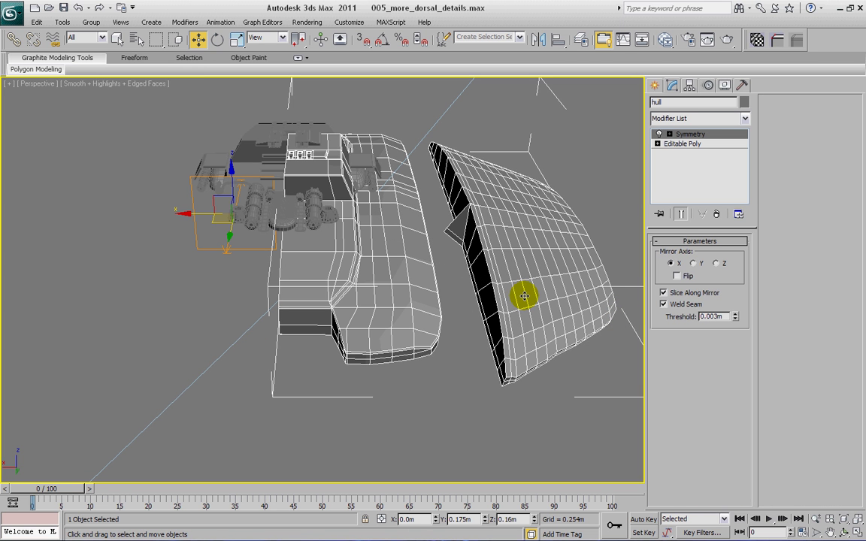
Step: Try the Y mirror axis for the hull's Symmetry modifier, both with and without Flip
left_click(693, 264)
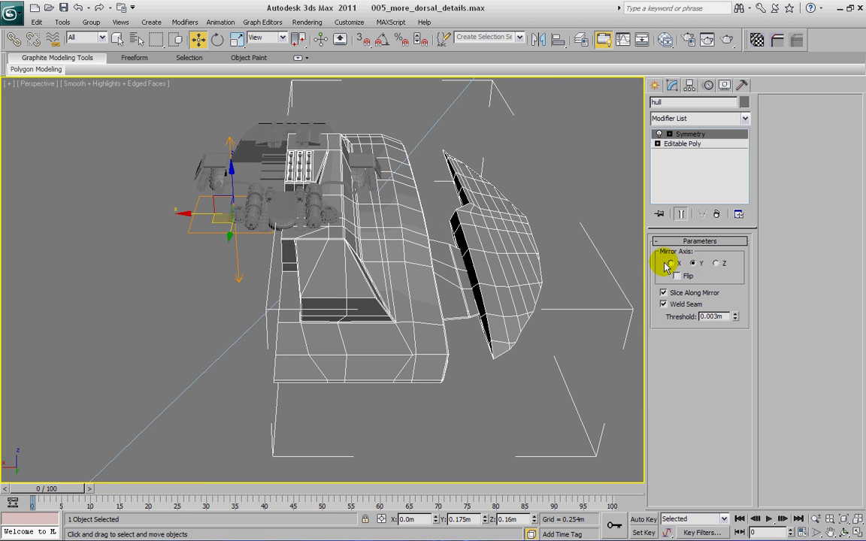
left_click(675, 276)
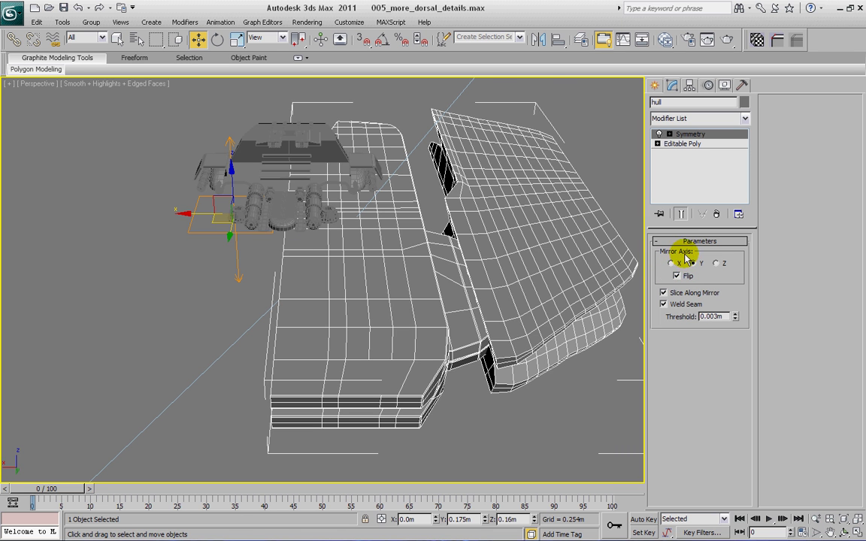
left_click(676, 277)
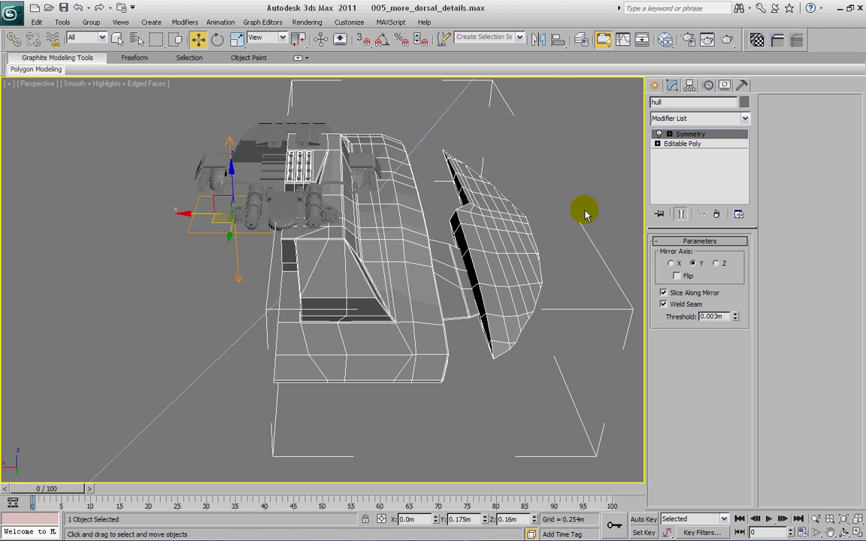
middle_click_drag(481, 204, 421, 240, "alt")
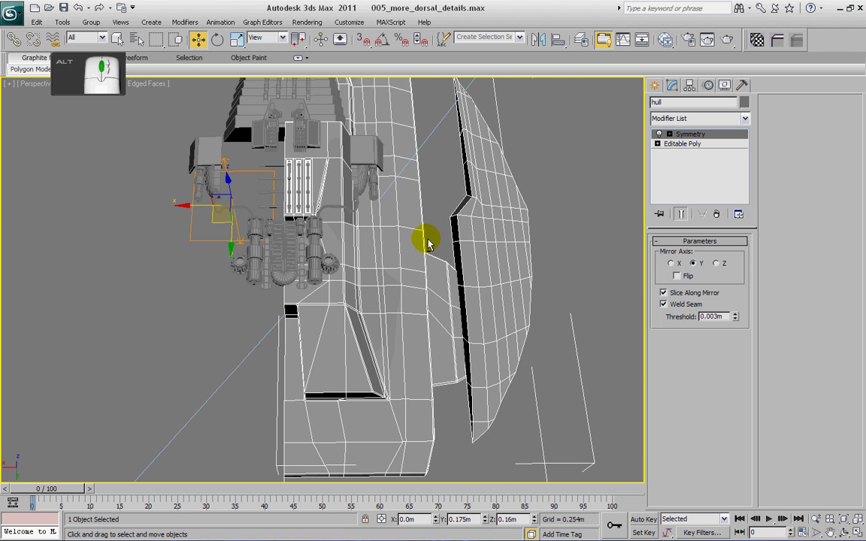
Step: Activate the Symmetry modifier's Mirror level and move the mirror plane along X to about -0.566 m, at the hull's centreline
left_click(686, 144)
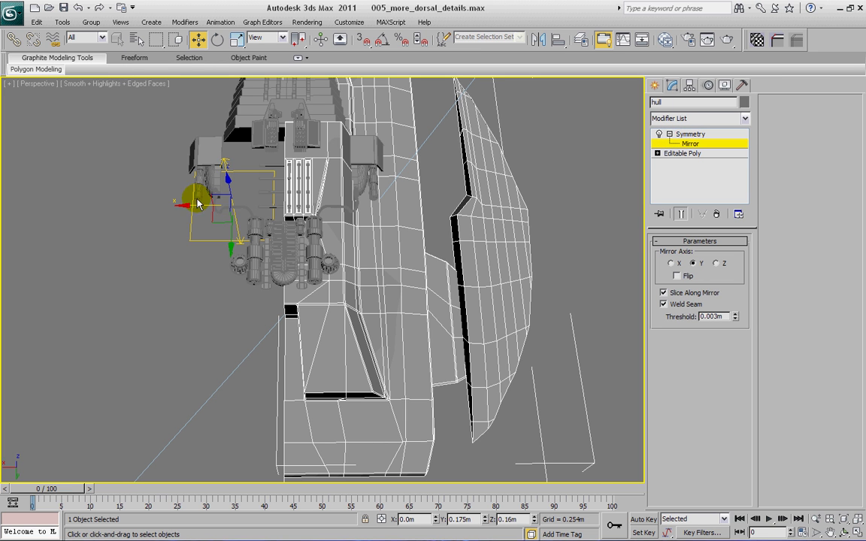
left_click_drag(194, 205, 246, 216)
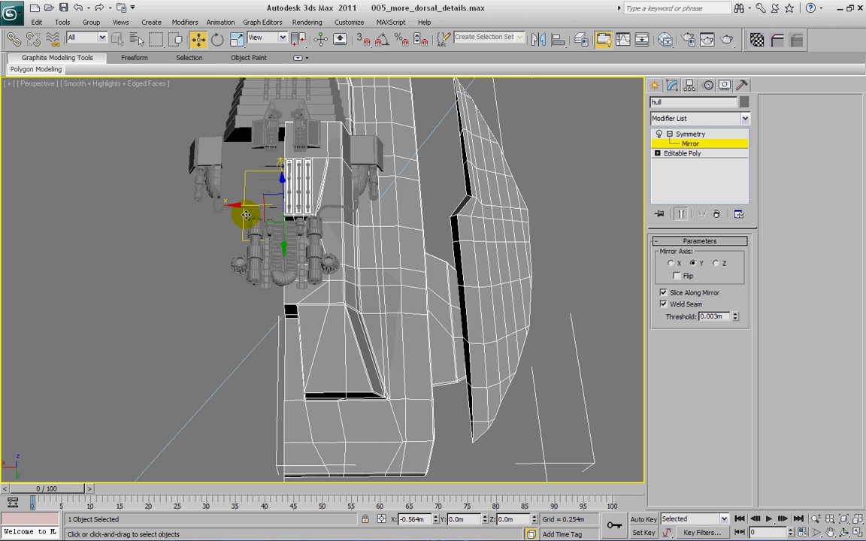
left_click(672, 263)
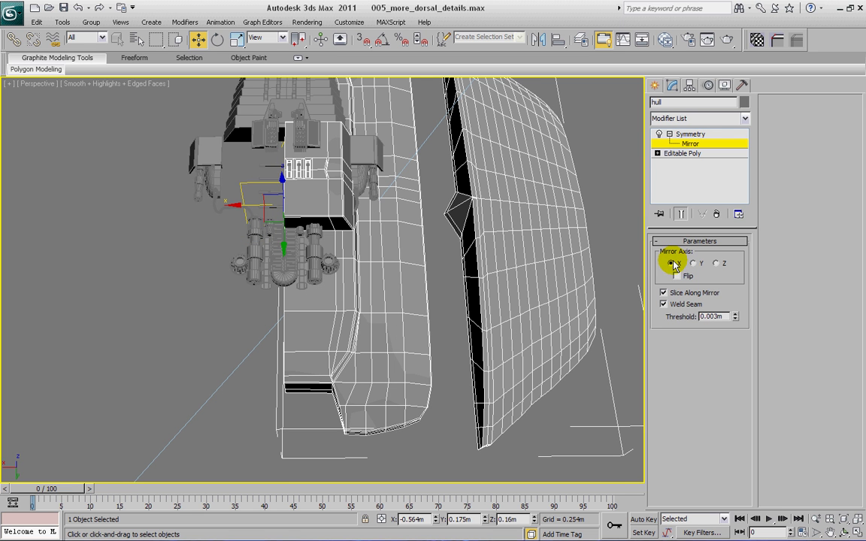
mouse_move(249, 206)
left_mouse_down()
mouse_move(239, 205)
mouse_move(251, 214)
left_mouse_up()
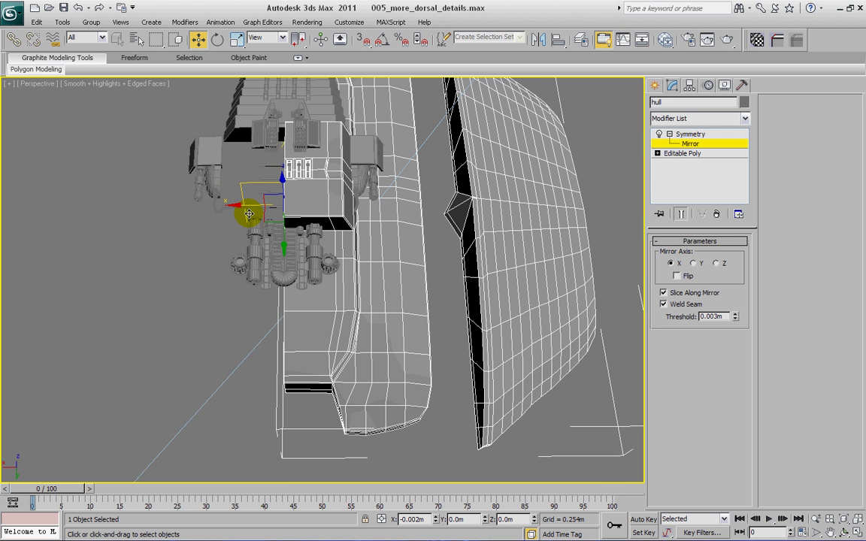
Step: Set the Symmetry mirror axis to Z with Flip off, mirroring the hull across its centreline
left_click(692, 263)
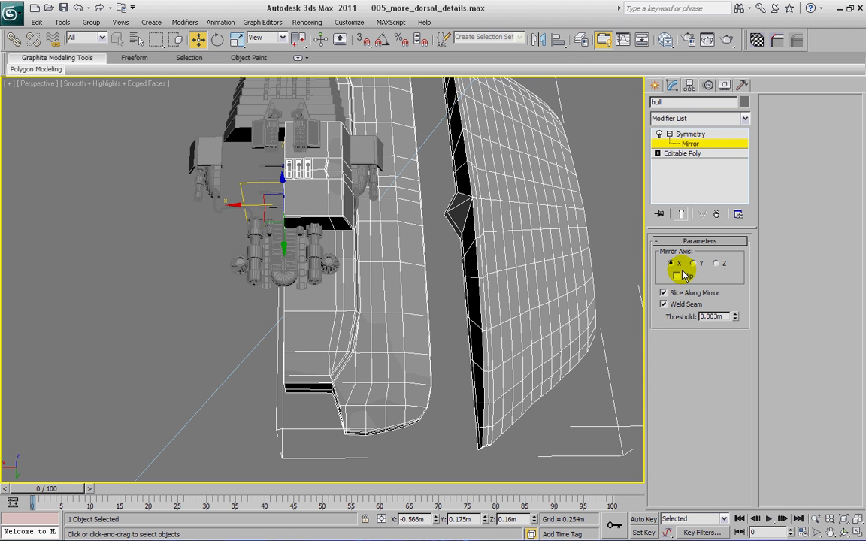
left_click(675, 276)
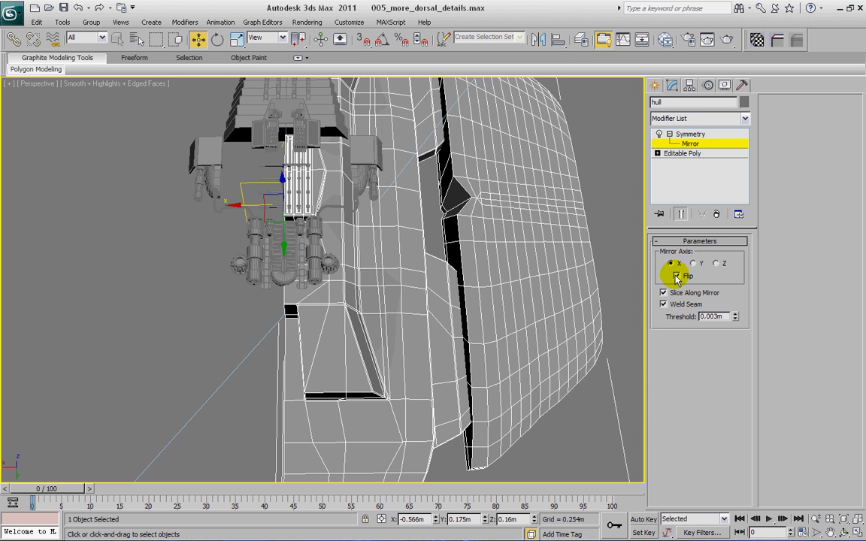
left_click(694, 264)
left_click(716, 263)
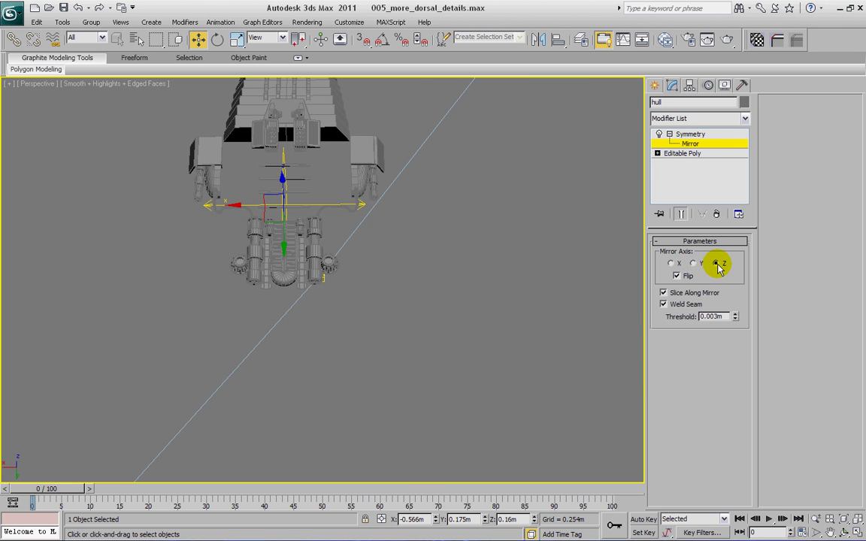
left_click(677, 277)
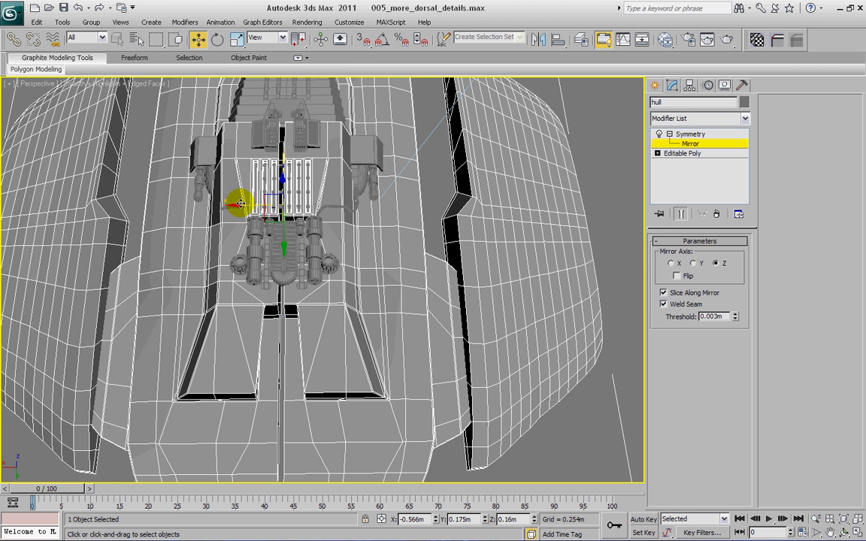
Step: Shift the mirror plane slightly along X to about -0.599 m, closing the gap between the hull halves
left_click_drag(239, 203, 244, 203)
middle_click_drag(244, 204, 579, 247, "alt")
scroll(304, 207, "up", 5)
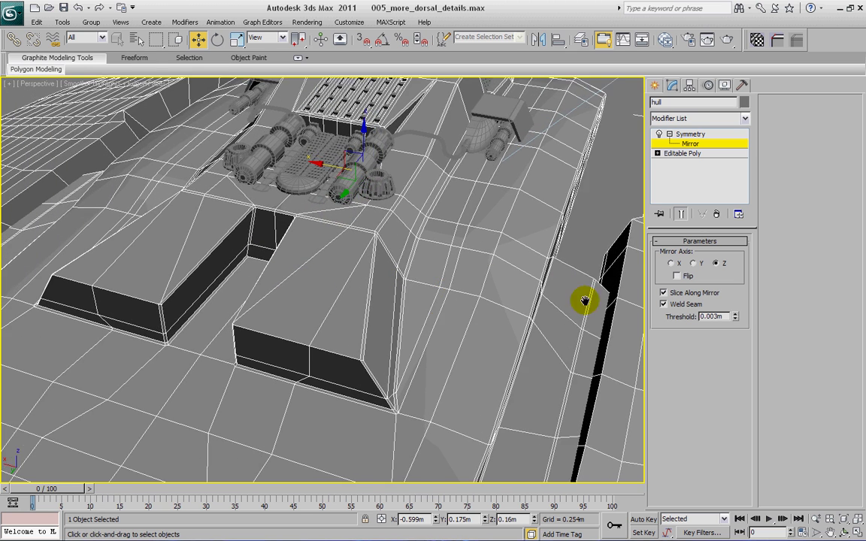
scroll(429, 304, "down", 5)
scroll(409, 300, "up", 4)
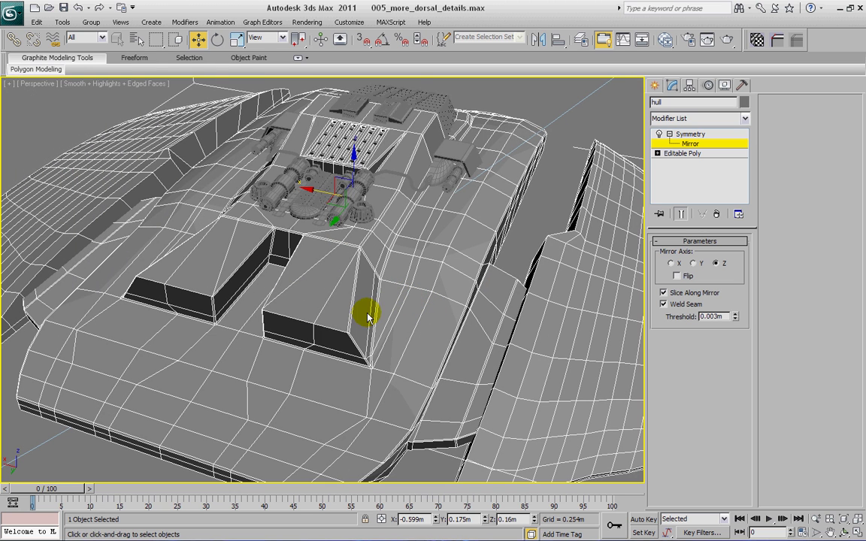
Step: Create a cylinder with AutoGrid on the middle of the hull's flat end face, about 0.171 m in radius and 0.571 m high
left_click(657, 86)
middle_click_drag(406, 270, 405, 236, "alt")
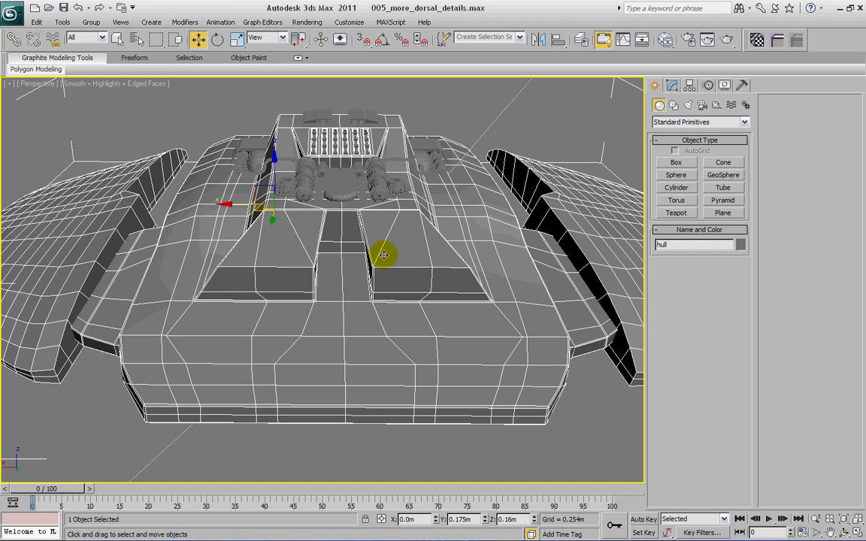
left_click(676, 188)
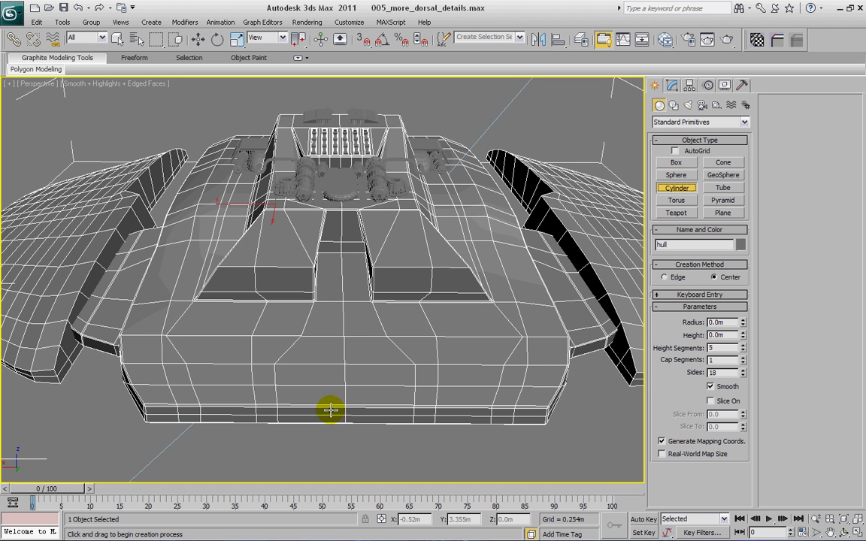
left_click(675, 151)
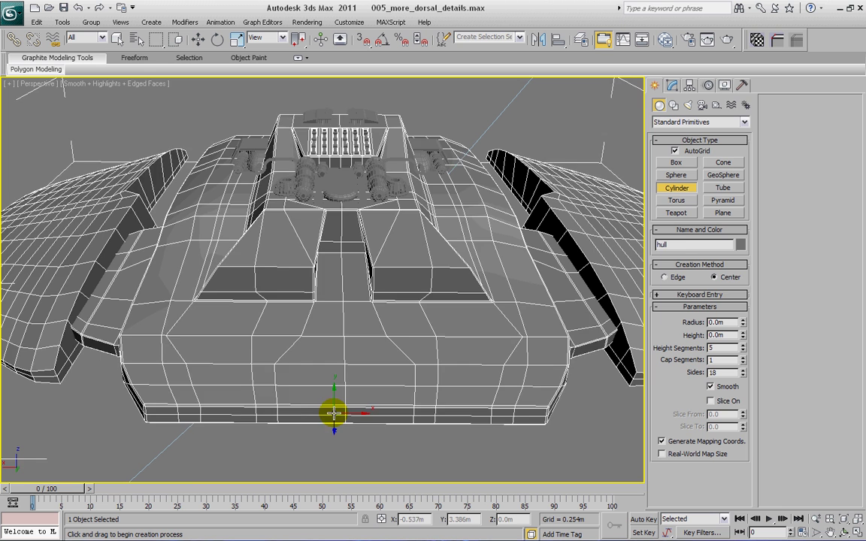
left_click_drag(333, 413, 355, 439)
left_click(357, 518)
middle_click_drag(387, 416, 320, 347, "alt")
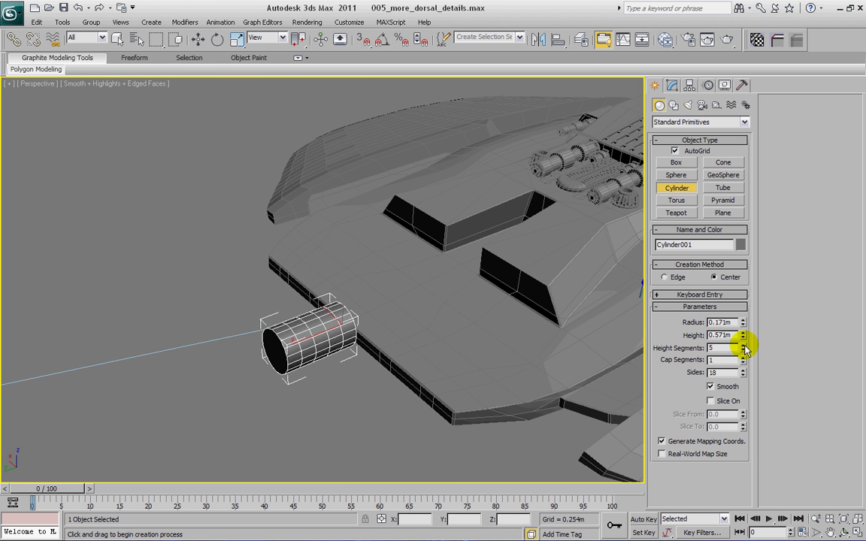
Step: Finish cylinder creation and convert the new cylinder to an Editable Poly
middle_click_drag(357, 227, 388, 278, "alt")
right_click(381, 218)
right_click(385, 295)
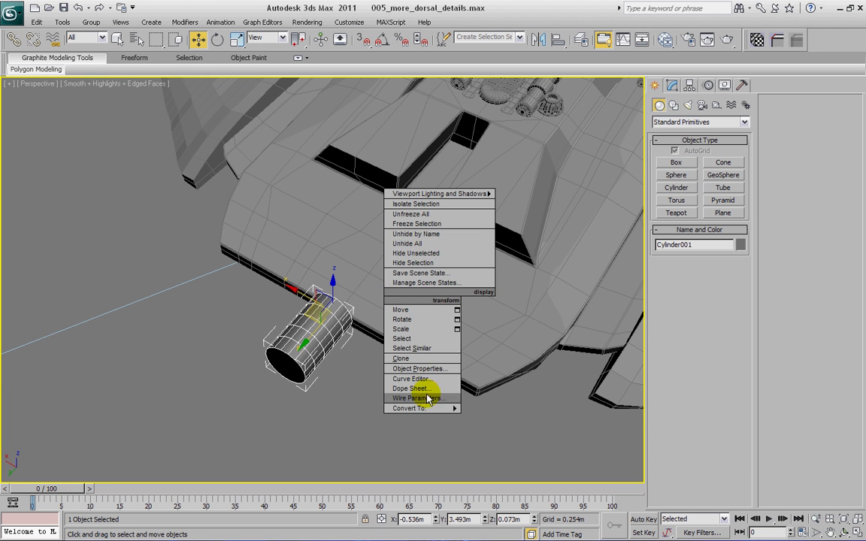
mouse_move(443, 408)
left_click(466, 417)
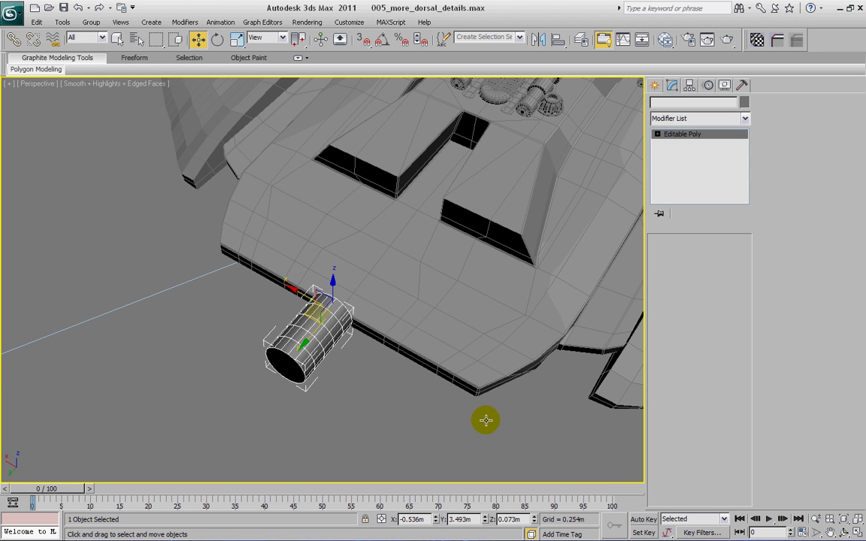
left_click(745, 119)
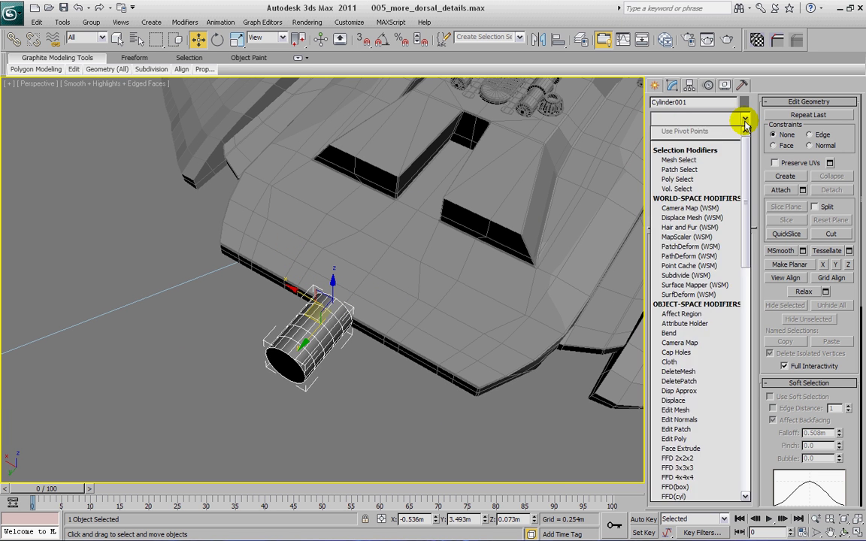
left_click(679, 467)
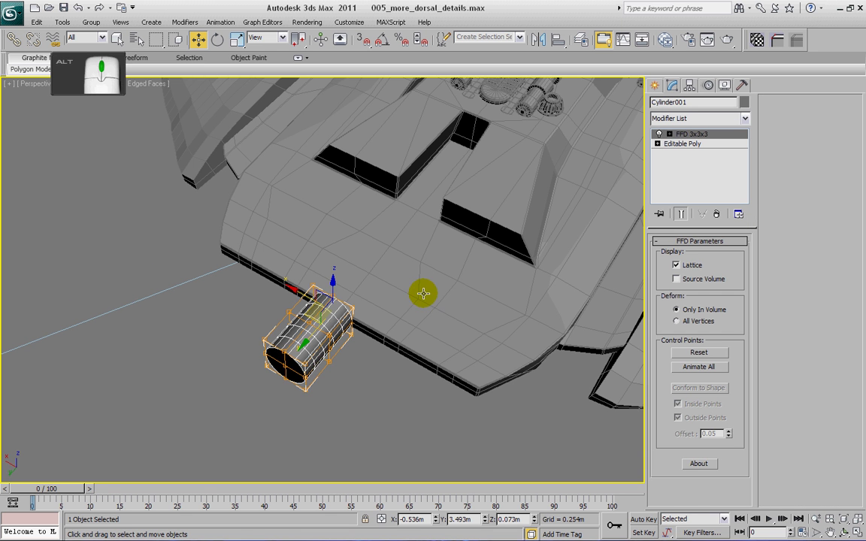
middle_click_drag(421, 292, 450, 305, "alt")
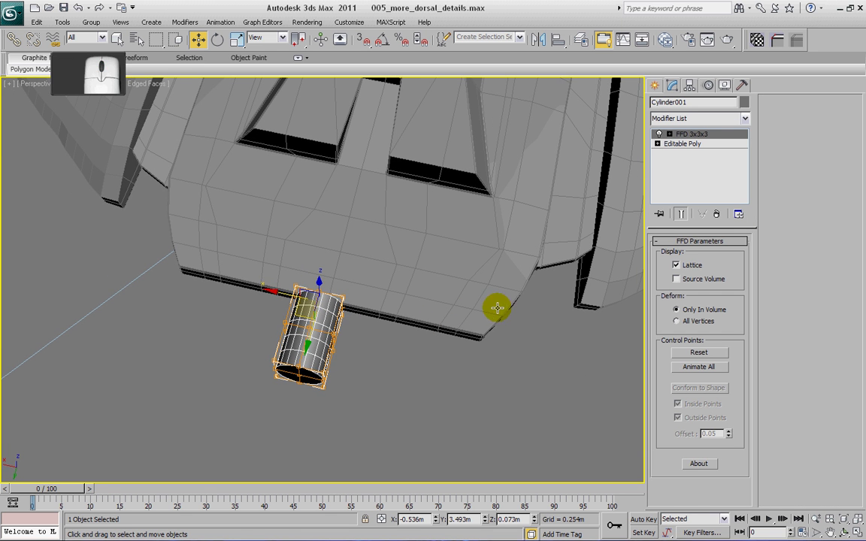
left_click(716, 214)
Step: Apply an FFD(cyl) modifier to the cylinder at the hull's end
left_click(742, 118)
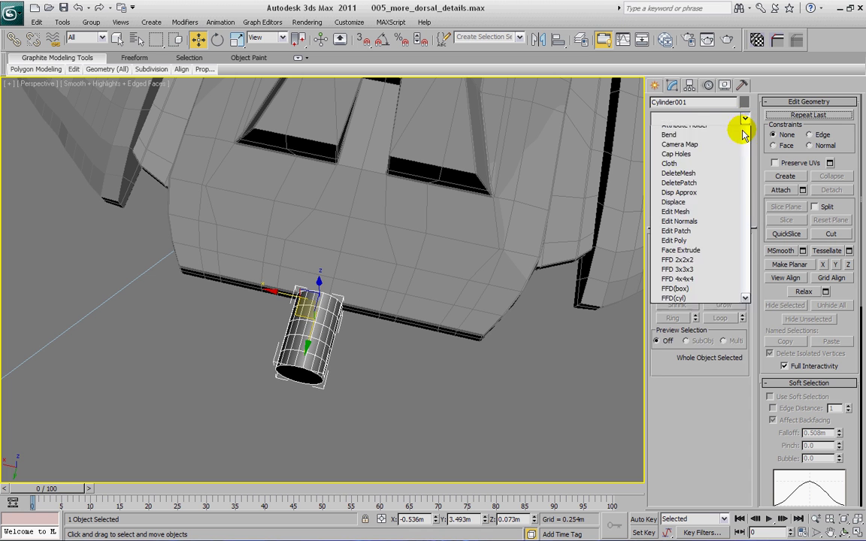
scroll(699, 460, "down", 1)
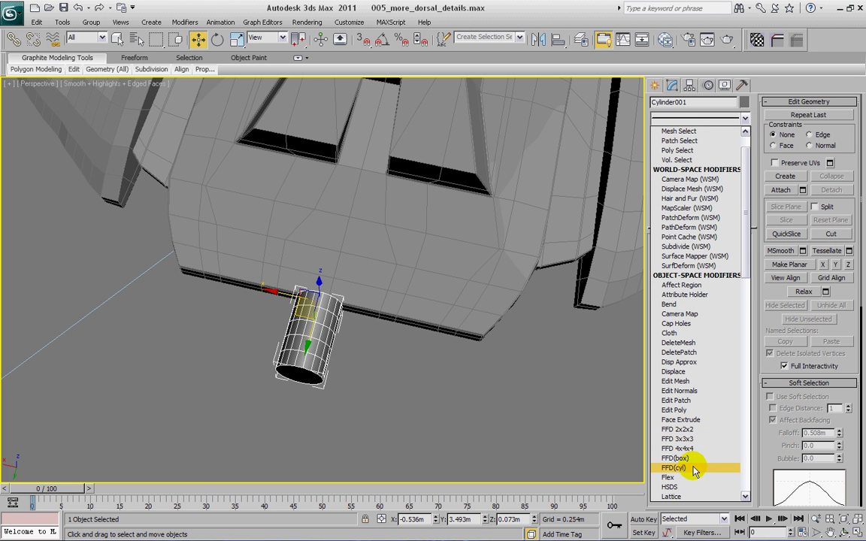
left_click(695, 467)
middle_click_drag(362, 305, 381, 311, "alt")
Step: Scale the ring of FFD control points second from the hull uniformly to about 116% to bulge the cylinder
left_click_drag(366, 306, 250, 296)
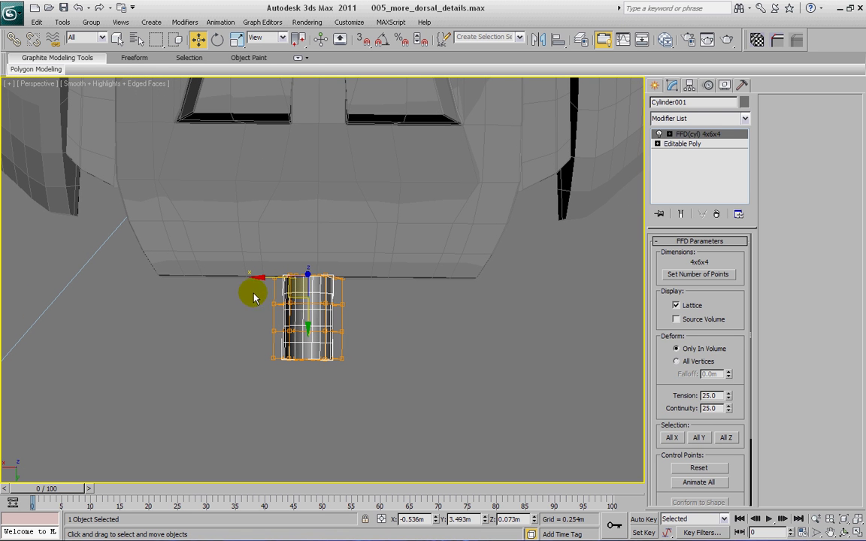
left_click(668, 133)
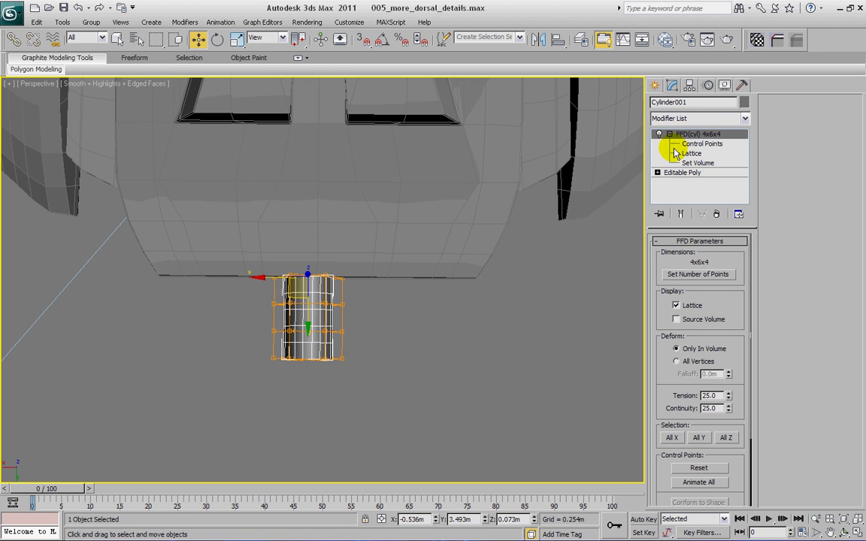
left_click(686, 143)
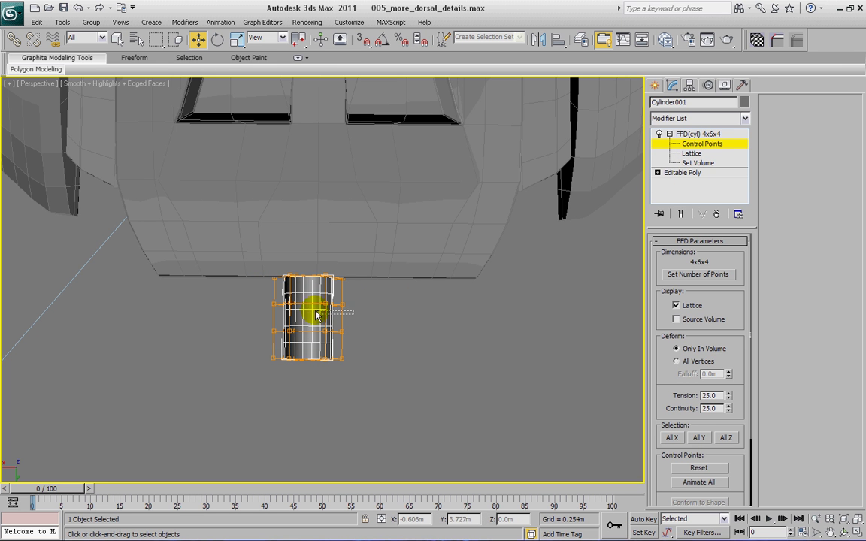
left_click_drag(257, 296, 353, 311)
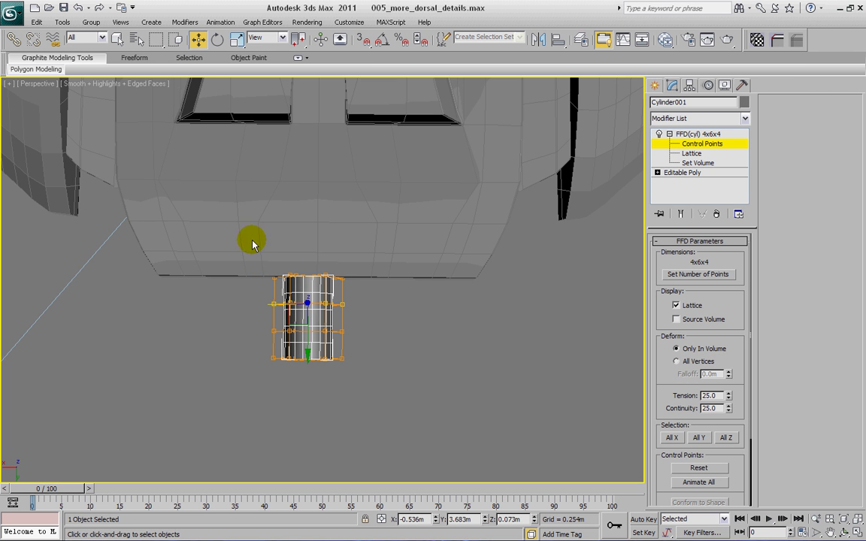
left_click(236, 39)
middle_click_drag(329, 110, 290, 272, "alt")
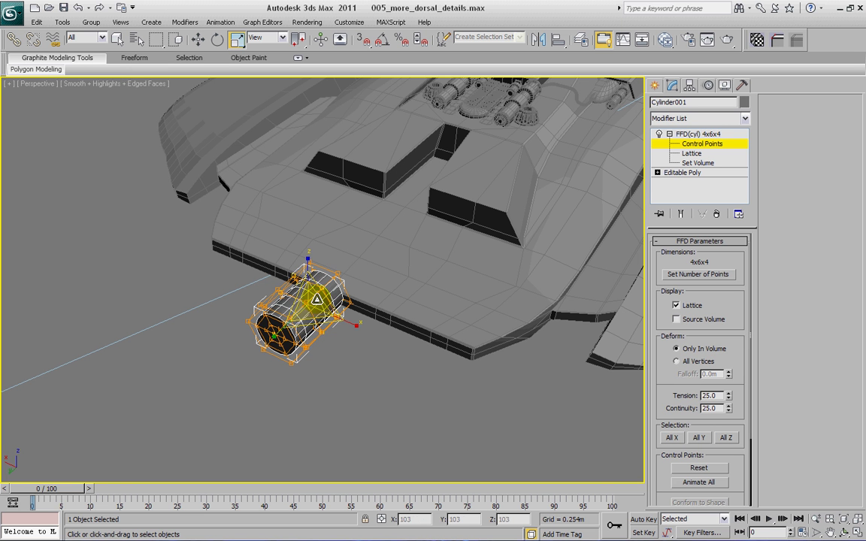
left_click_drag(317, 299, 320, 290)
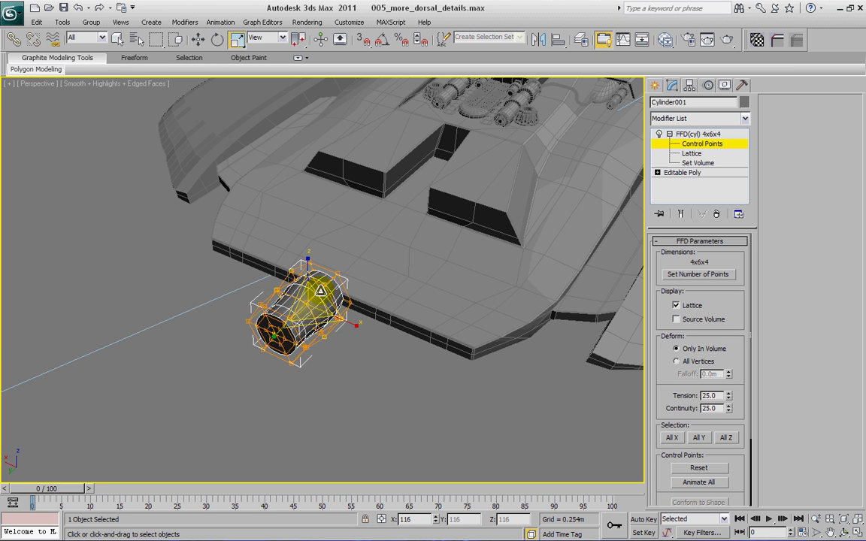
middle_click_drag(320, 290, 369, 342, "alt")
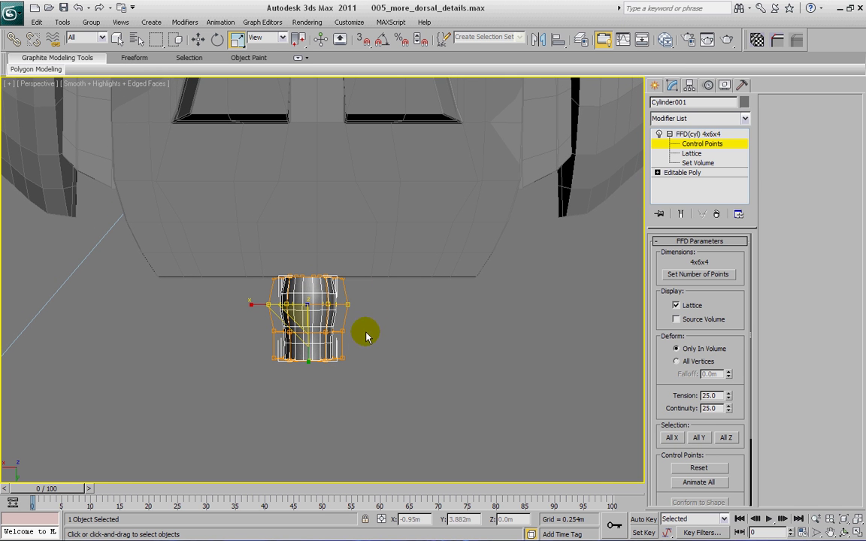
Step: Scale the control points at the cylinder's free end to about 93% and convert the cylinder to an Editable Poly
left_click_drag(361, 363, 248, 358)
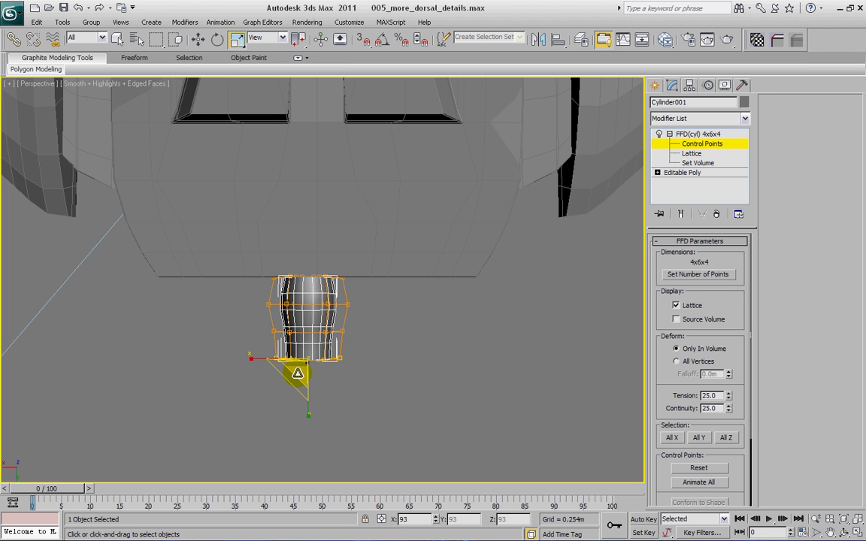
middle_click_drag(310, 376, 374, 379, "alt")
right_click(374, 380)
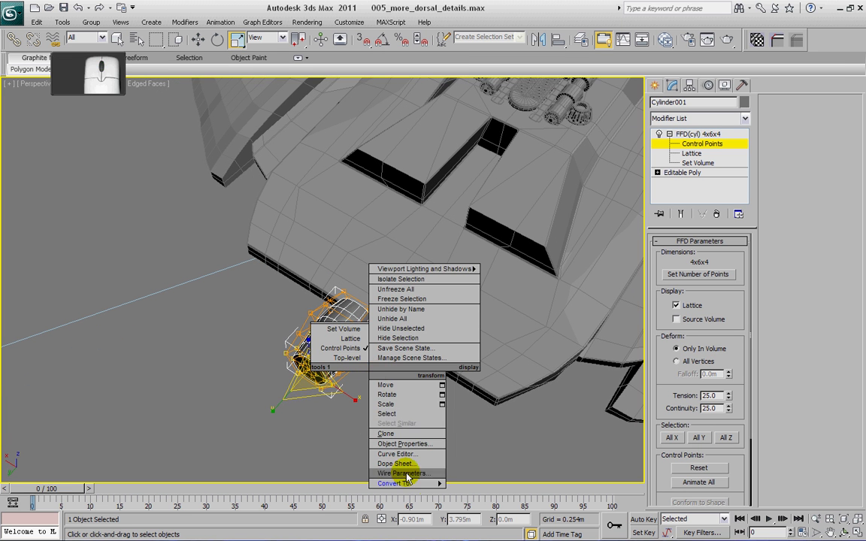
mouse_move(410, 518)
left_click(470, 492)
Step: Select the band of polygons around the bulging middle of the cylinder and frame it in the view
middle_click_drag(385, 353, 317, 323, "alt")
left_click(712, 255)
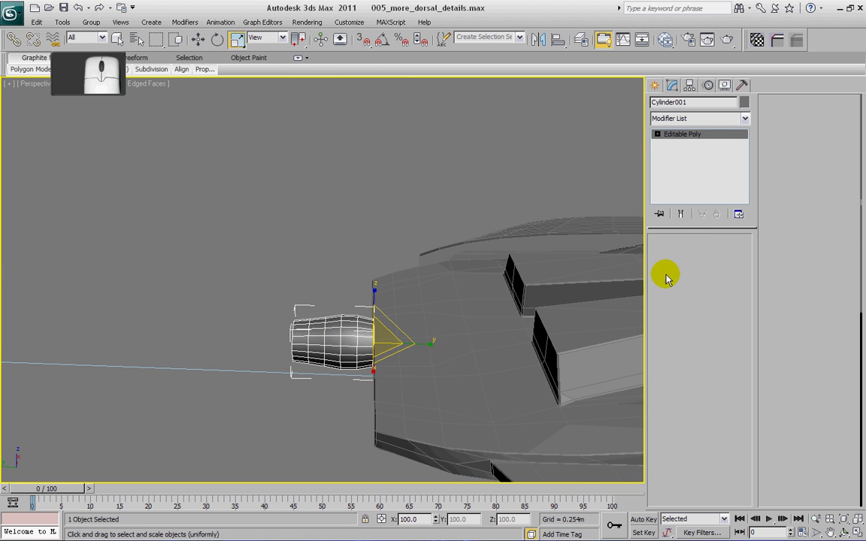
middle_click_drag(466, 323, 328, 338, "alt")
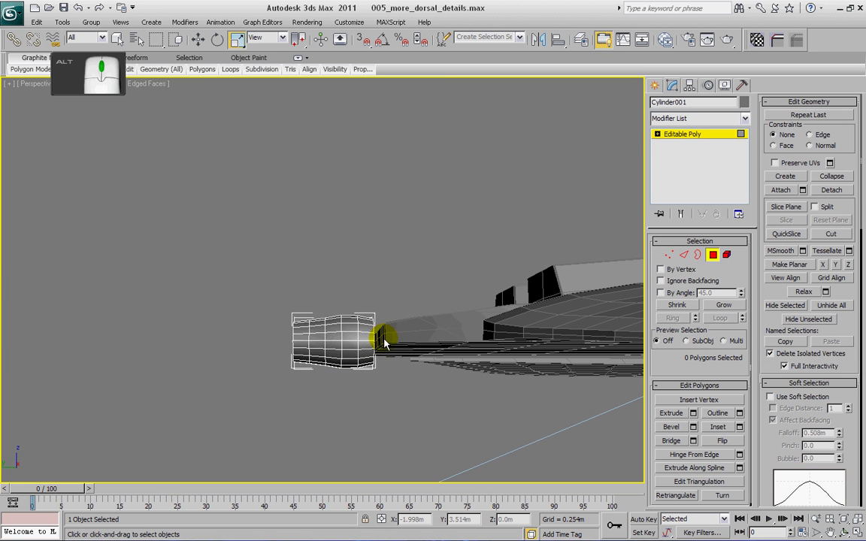
left_click_drag(331, 299, 353, 383)
middle_click_drag(338, 251, 481, 305, "alt")
key("z")
mouse_move(442, 259)
middle_mouse_down("alt")
mouse_move(419, 263)
mouse_move(437, 246)
middle_mouse_up("alt")
left_click(671, 427)
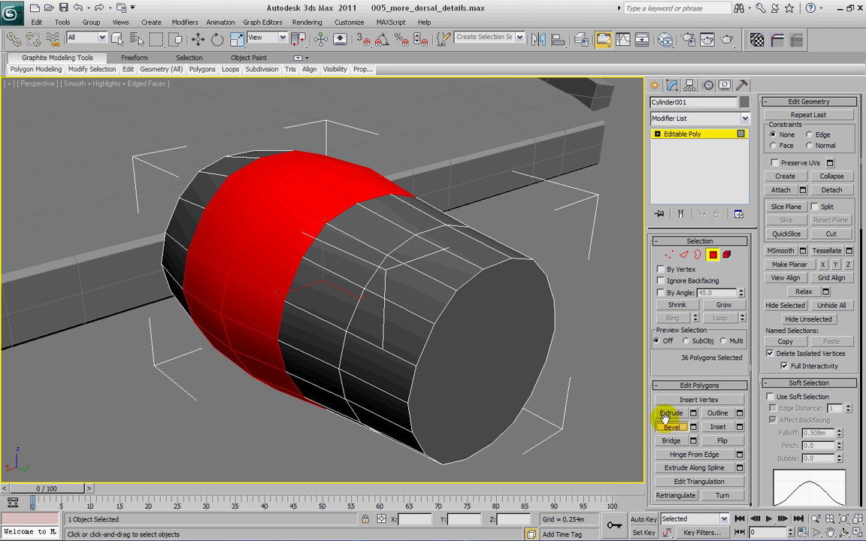
middle_click_drag(265, 233, 271, 221, "alt")
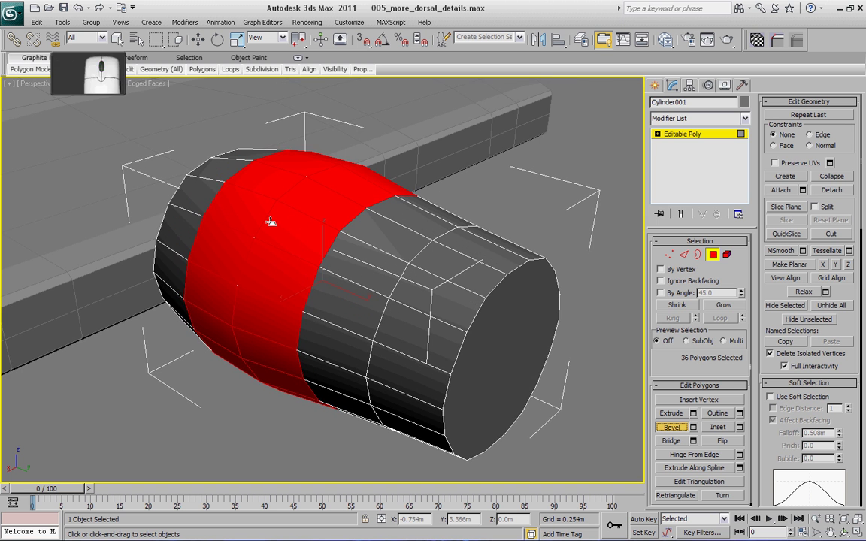
mouse_move(271, 221)
left_mouse_down()
mouse_move(271, 213)
mouse_move(279, 223)
left_mouse_up()
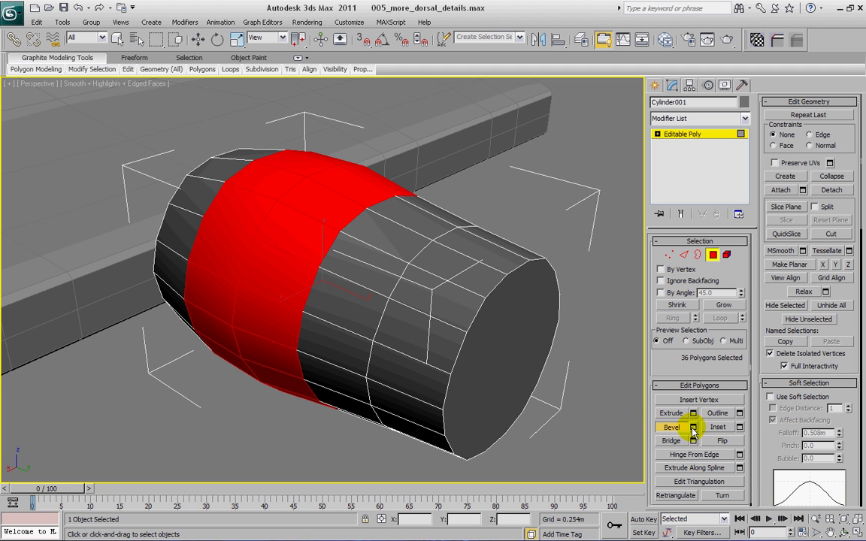
right_click(502, 188)
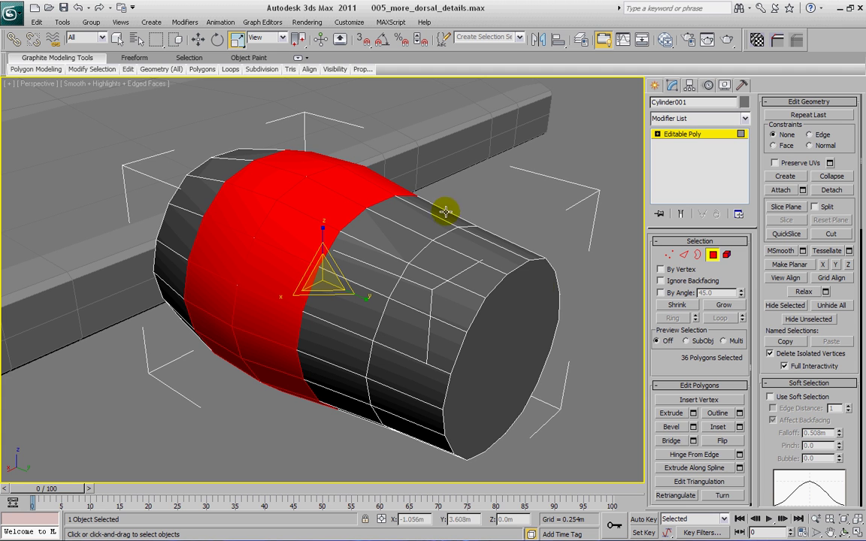
Step: Bevel the selected band by Local Normal with height -0.004 m and outline -0.004 m, and apply it while continuing the bevel
left_click(692, 426)
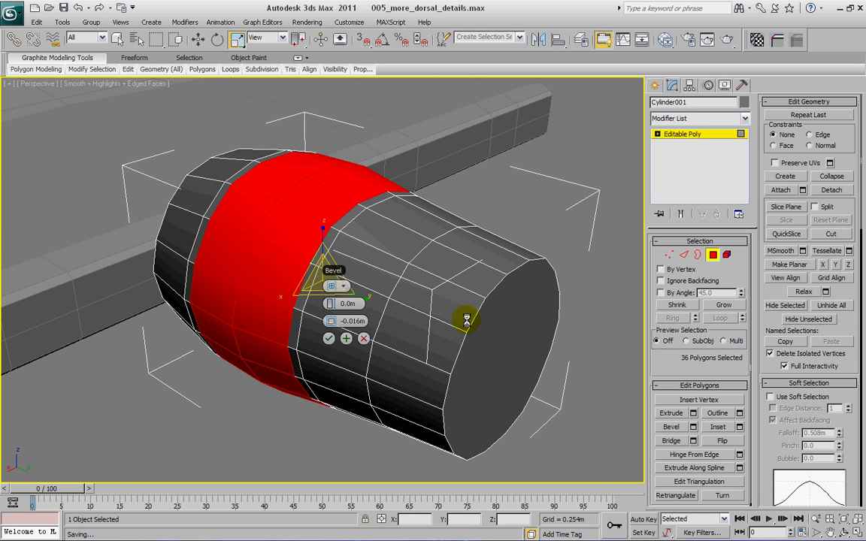
left_click(344, 289)
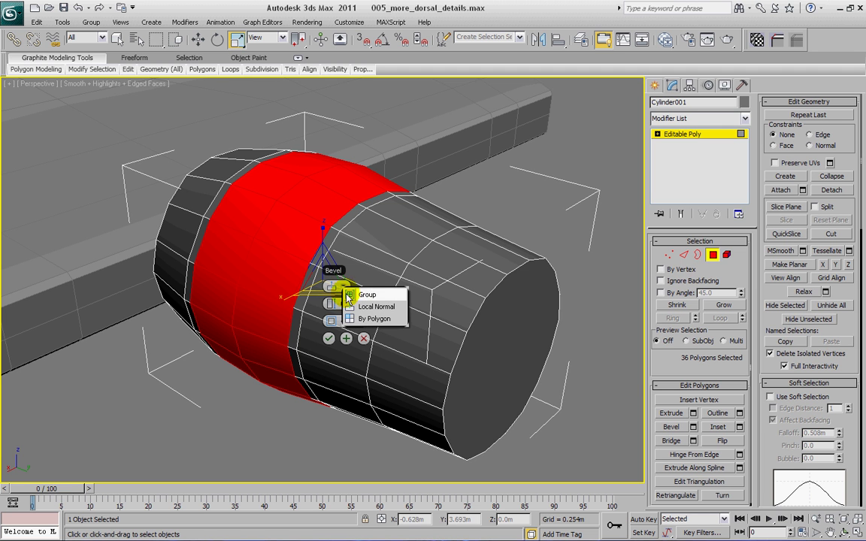
left_click(357, 305)
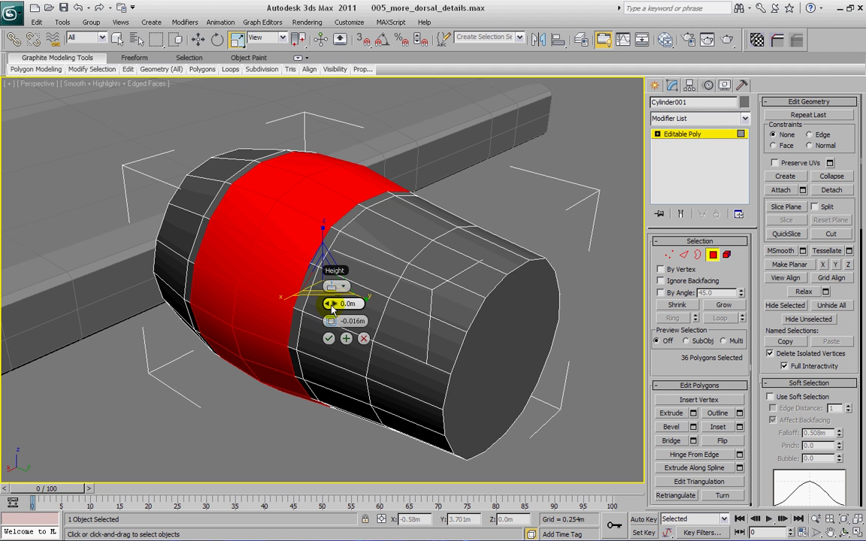
left_click_drag(332, 309, 329, 321)
middle_click_drag(234, 250, 271, 254, "alt")
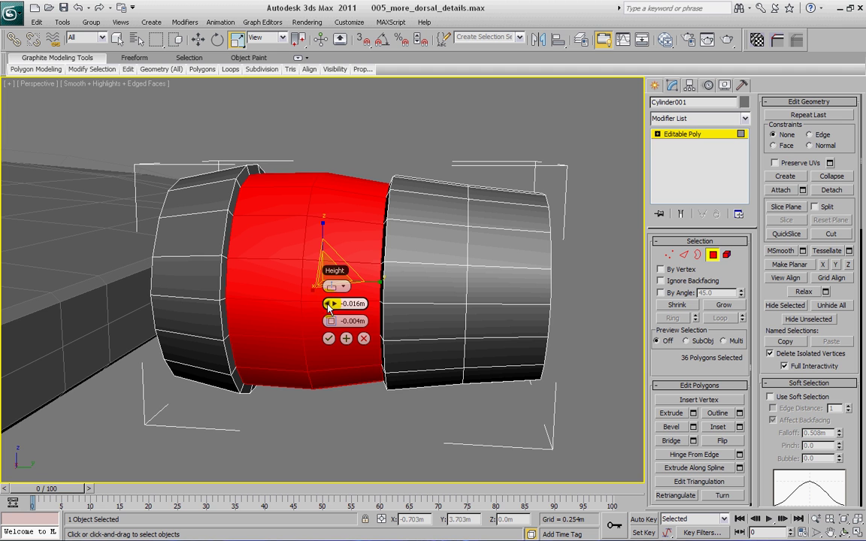
left_click_drag(322, 303, 326, 304)
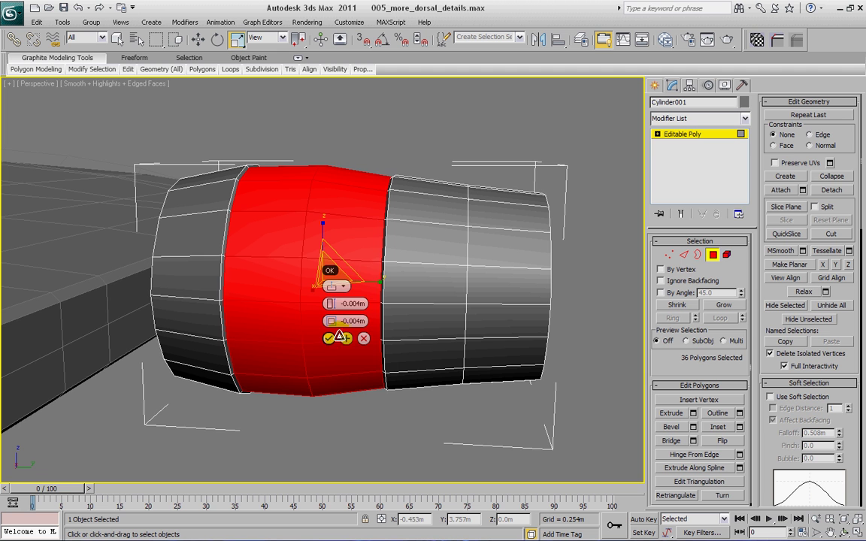
left_click(342, 338)
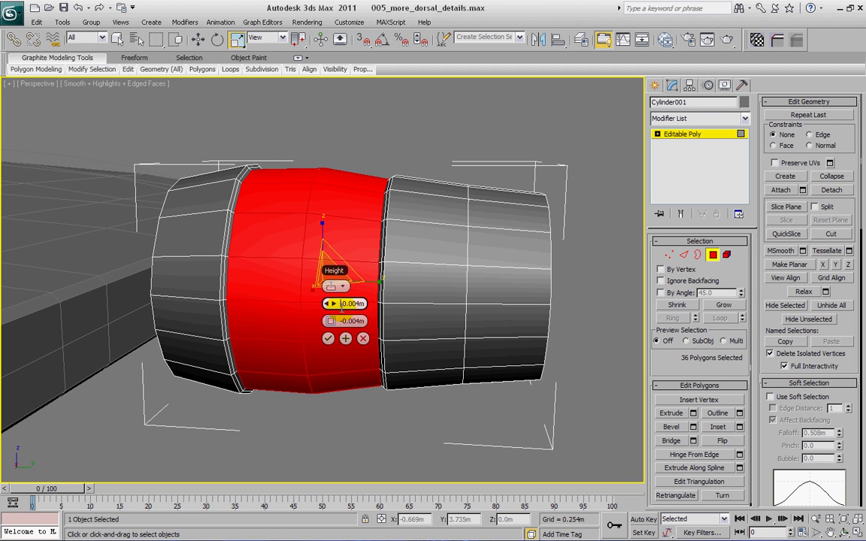
Step: Set the height of the next bevel pass on the band to 0
type("0")
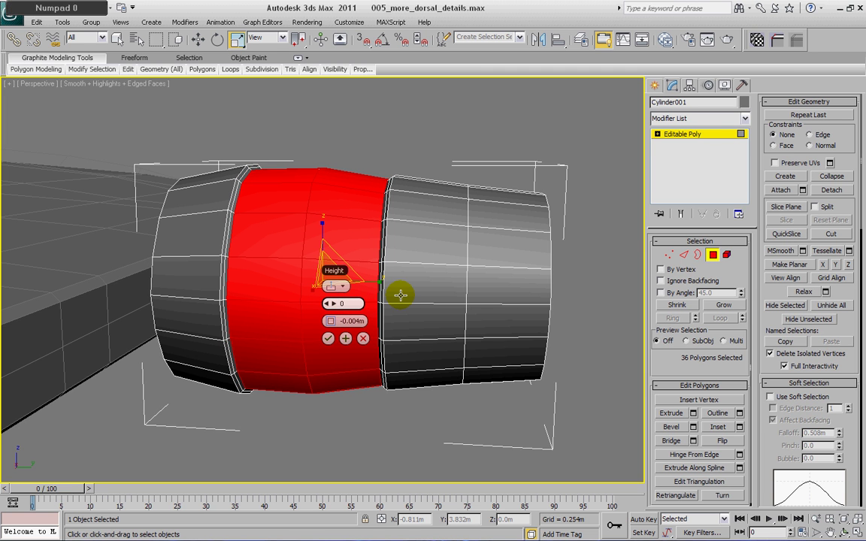
key("Caps_Lock")
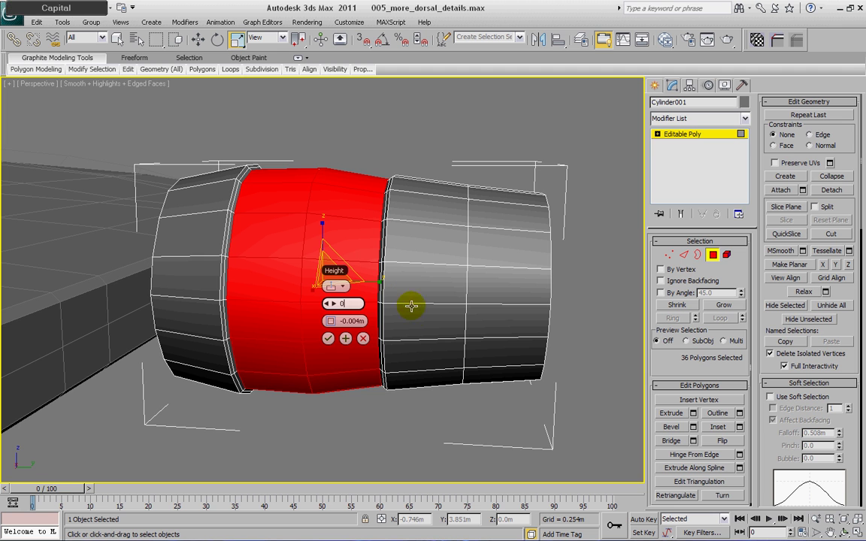
left_click(339, 322)
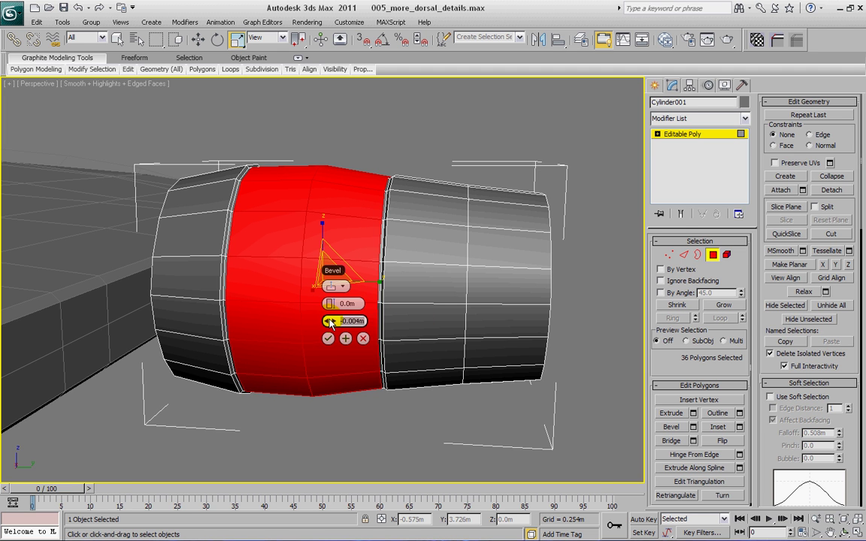
Step: Try a much smaller bevel outline of -0.0005 m on the band
left_click_drag(329, 322, 328, 321)
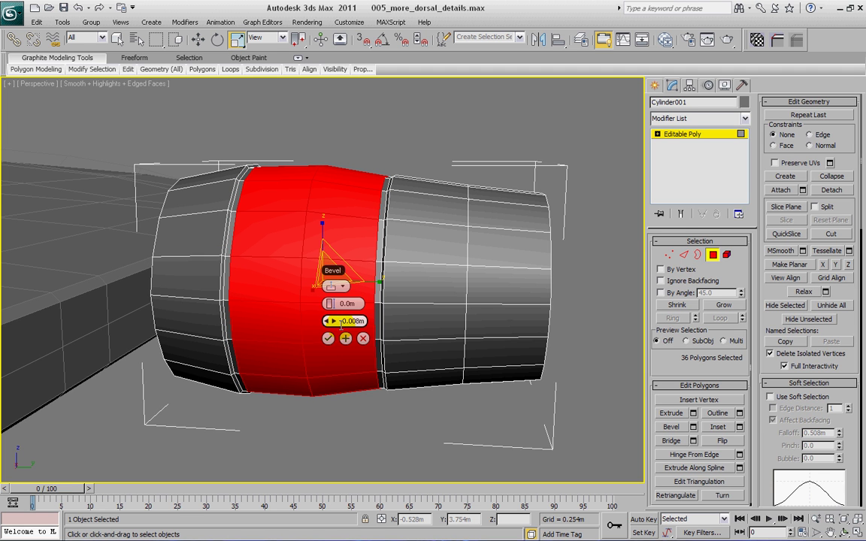
key("KP_Subtract")
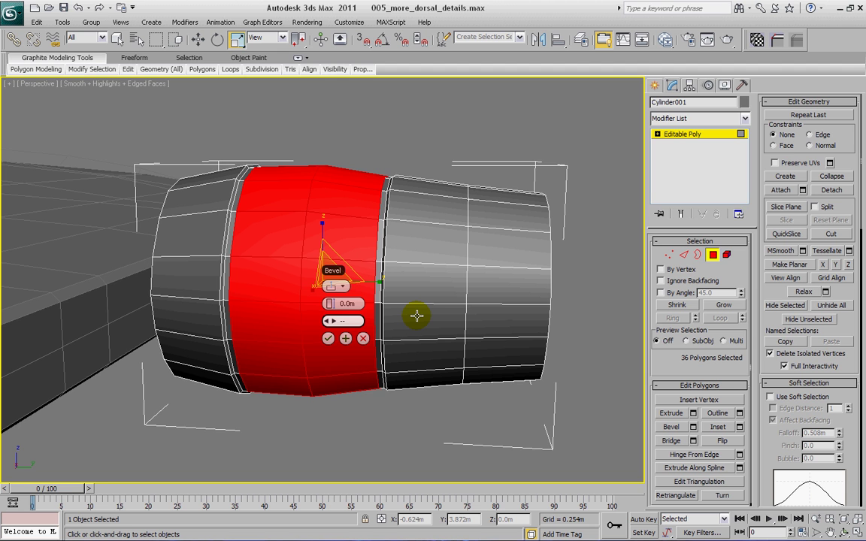
key("BackSpace")
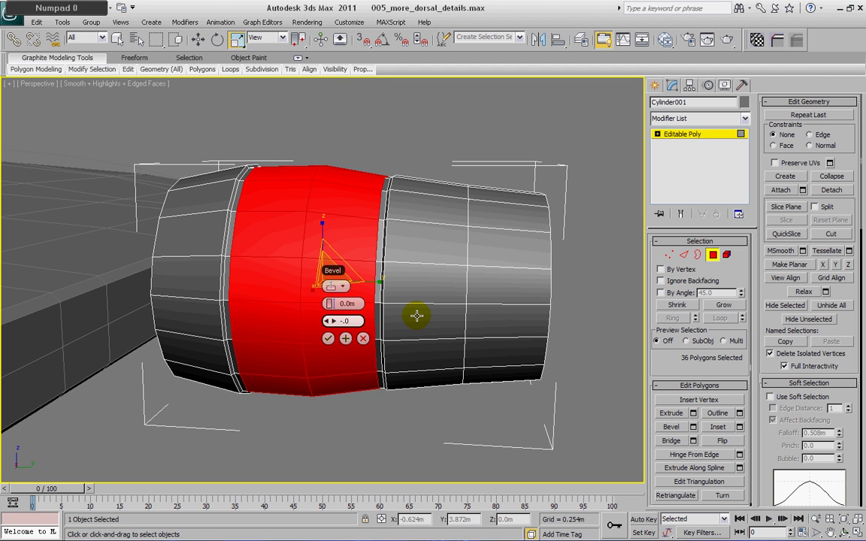
type(".0005")
key("Tab")
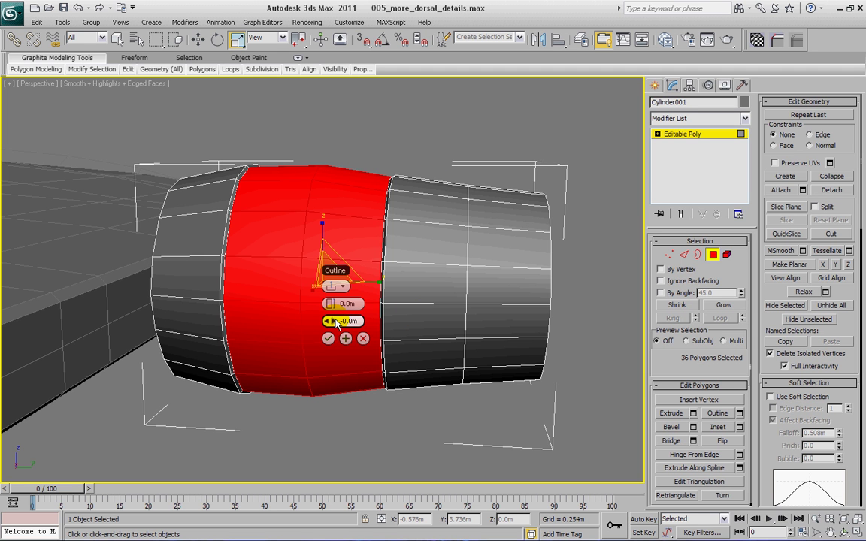
Step: Set the bevel outline to -0.004 m, apply this pass and continue with another bevel
left_click_drag(334, 322, 335, 323)
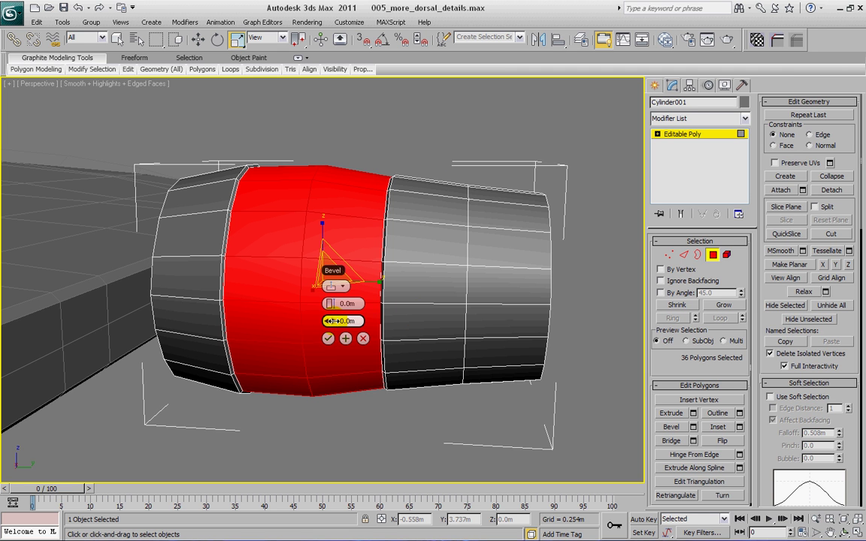
left_click_drag(336, 322, 326, 320)
right_click(329, 321)
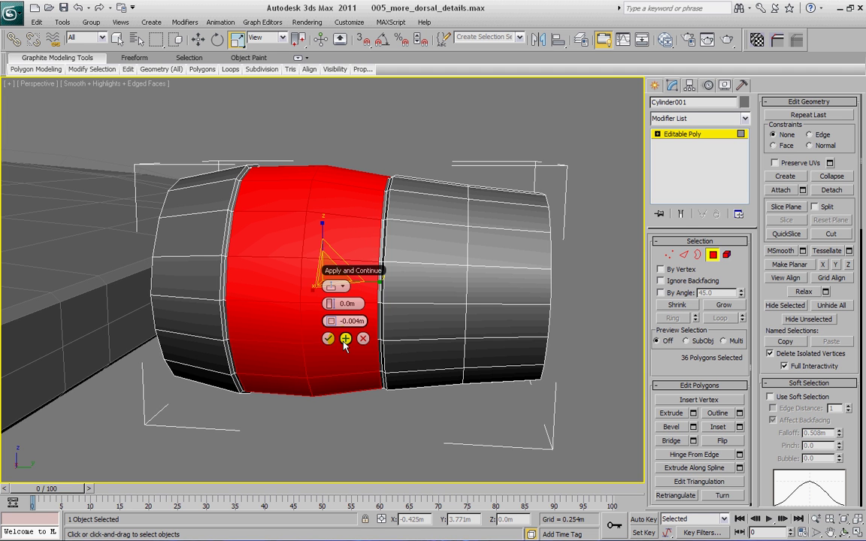
left_click(345, 338)
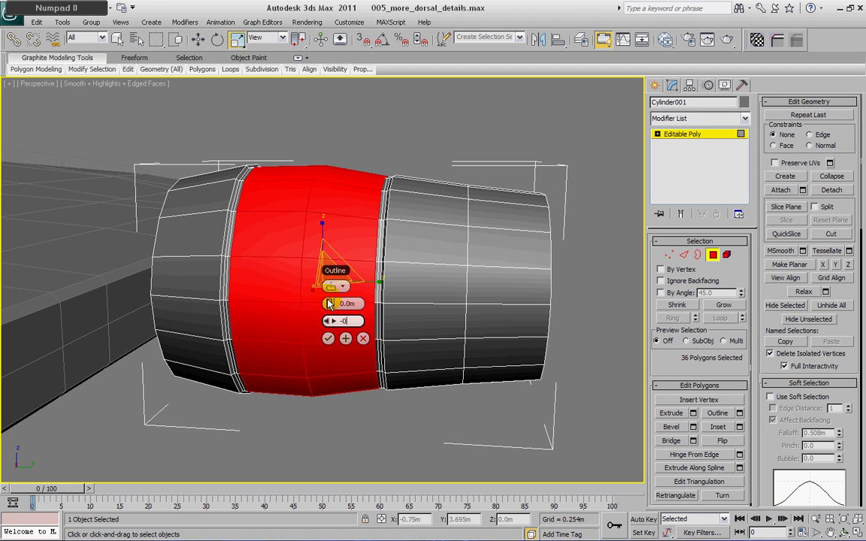
Step: Raise the band with a final bevel of 0.004 m height and near-zero outline, and confirm it
left_click_drag(328, 321, 331, 294)
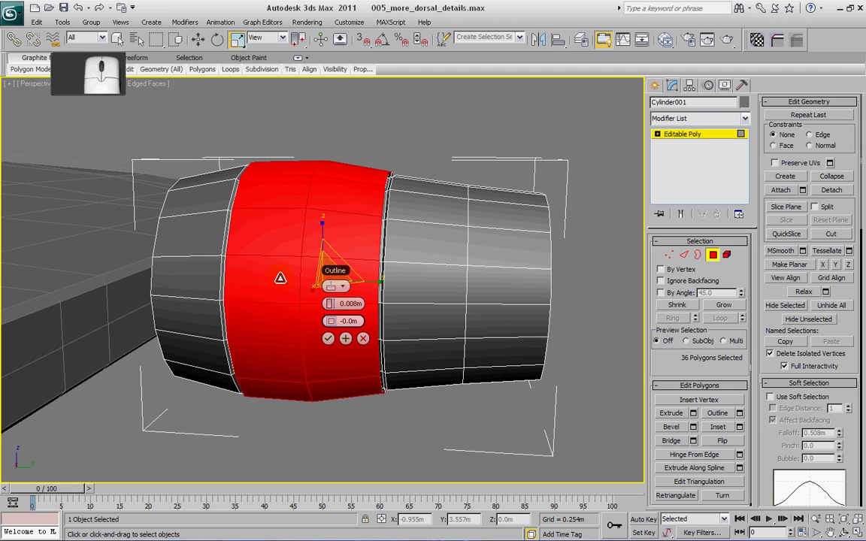
middle_click_drag(286, 271, 242, 278, "alt")
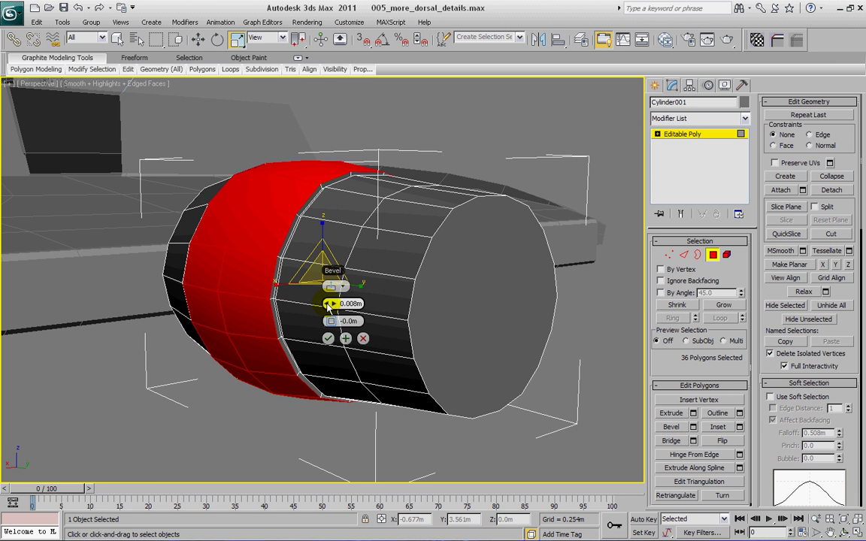
left_click_drag(330, 302, 320, 303)
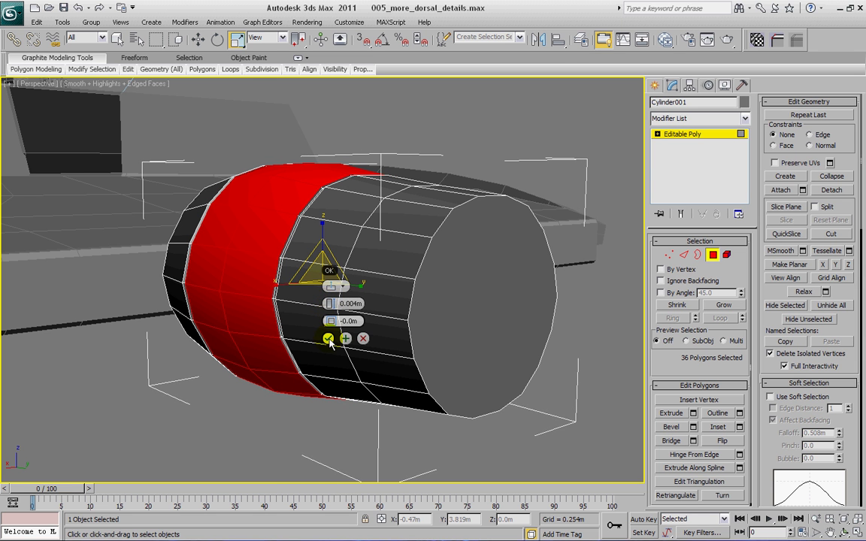
left_click(328, 339)
middle_click_drag(227, 239, 211, 272, "alt")
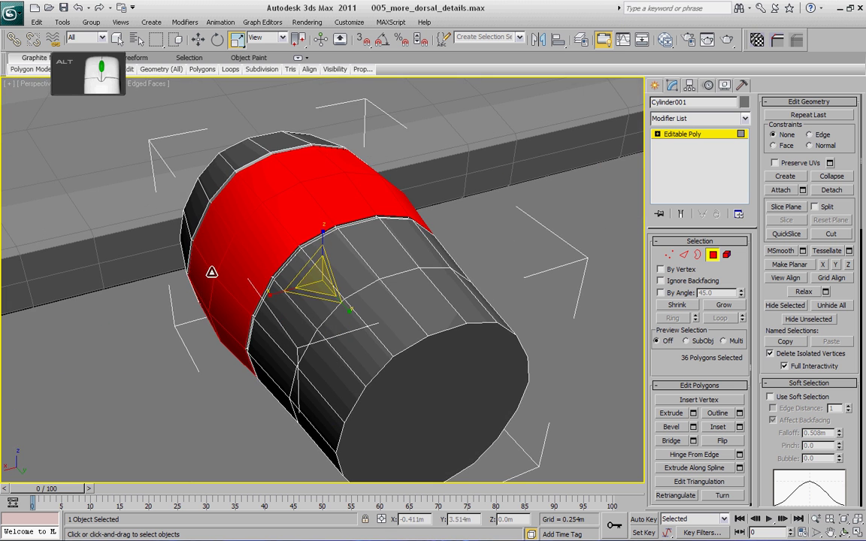
Step: Bevel the cylinder's front end cap repeatedly to form a rim, a narrower protruding collar and a deep recessed opening
middle_click_drag(271, 237, 521, 294, "alt")
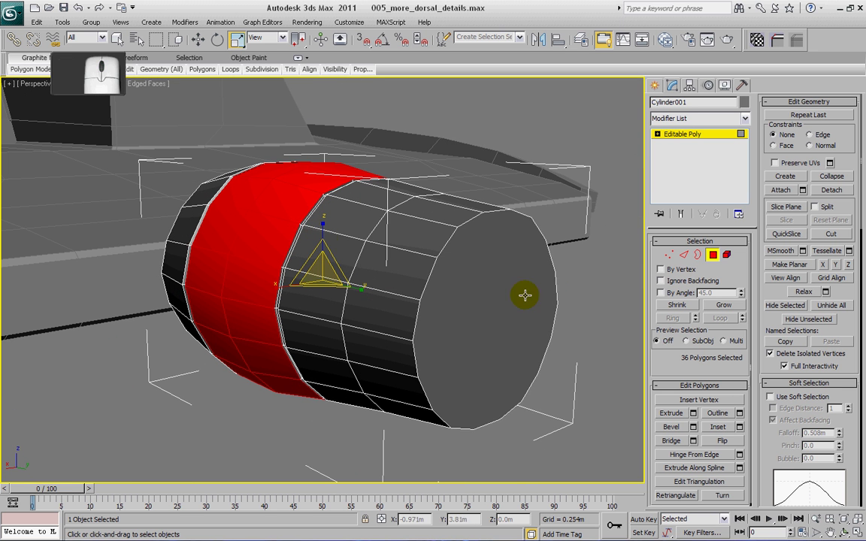
left_click(540, 282)
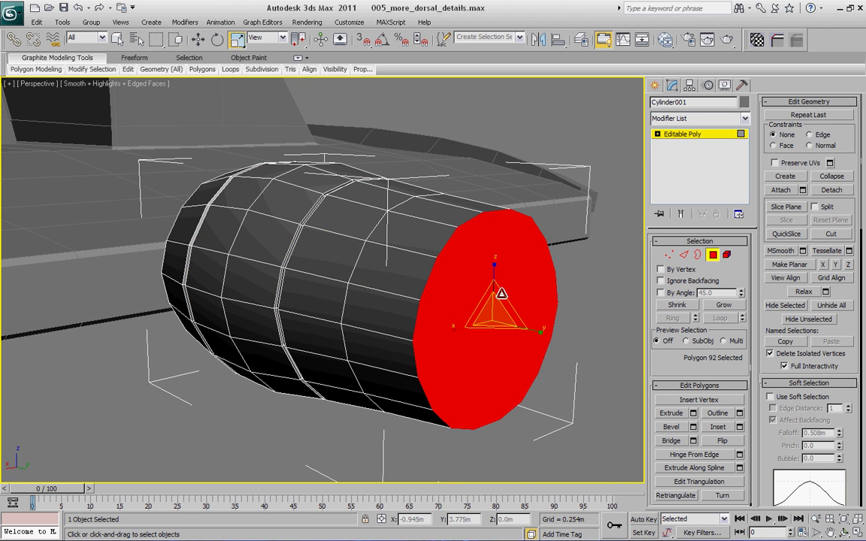
left_click(671, 427)
left_click_drag(500, 299, 496, 333)
middle_click_drag(496, 333, 452, 310, "alt")
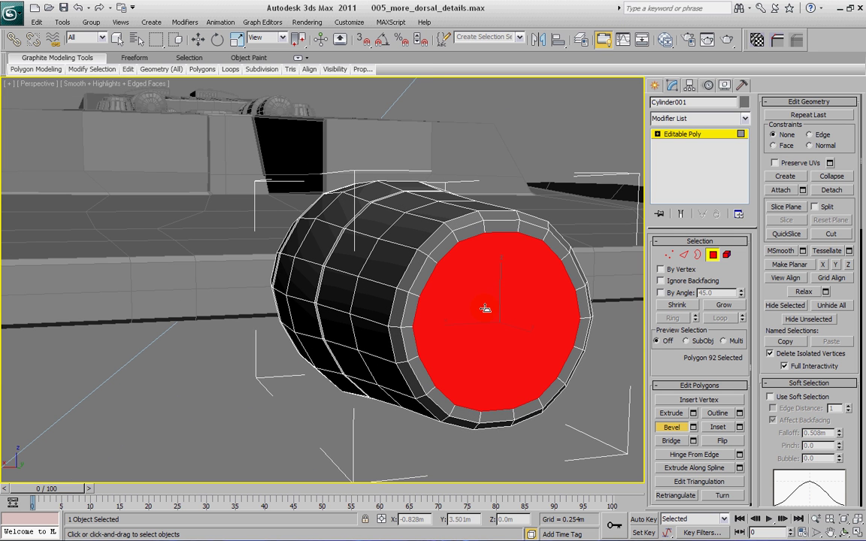
left_click_drag(485, 308, 510, 342)
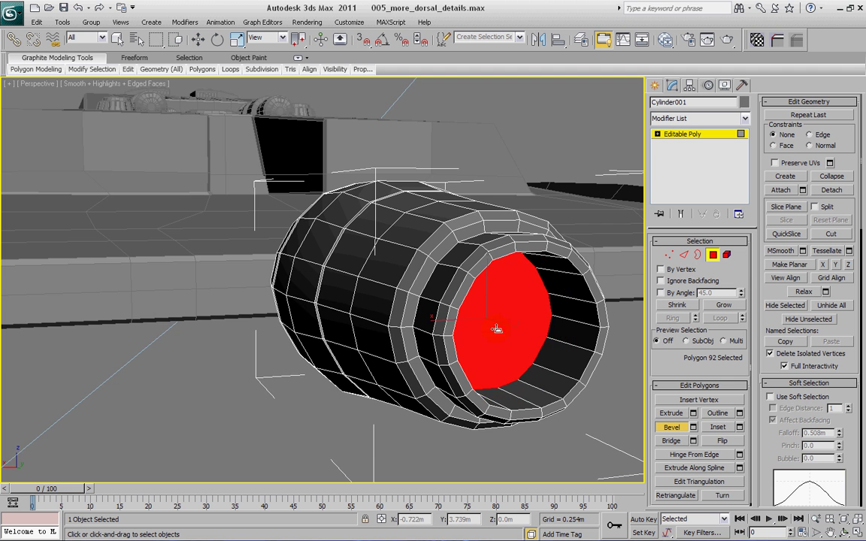
Step: Chamfer the edge loop around the collar's inner opening by 0.005 m
middle_click_drag(496, 328, 433, 380, "alt")
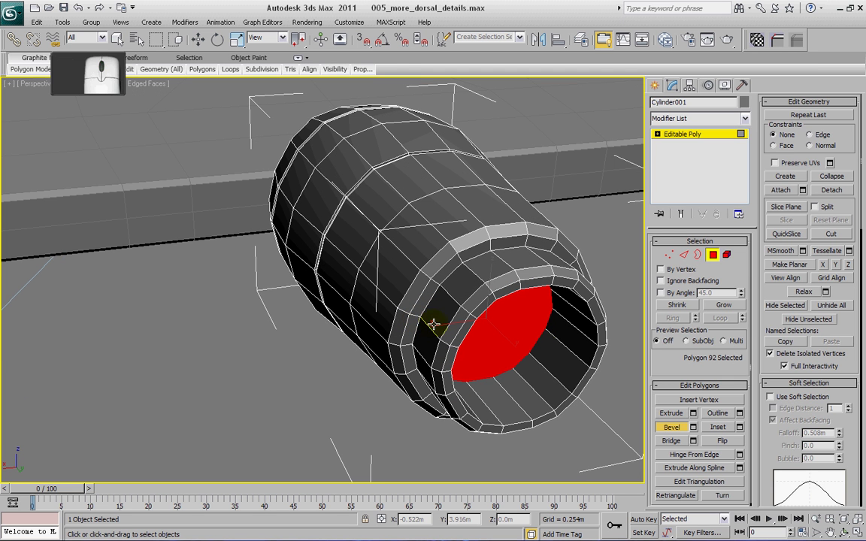
left_click(680, 253)
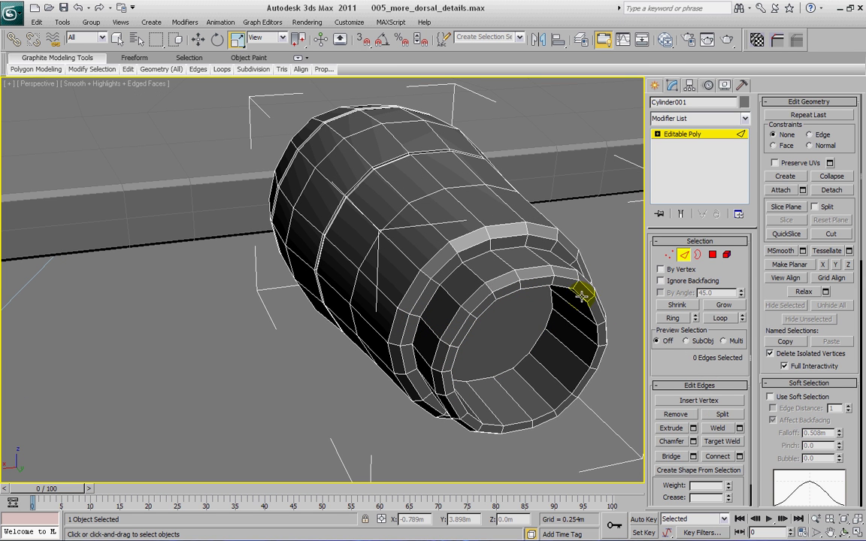
left_click(582, 294)
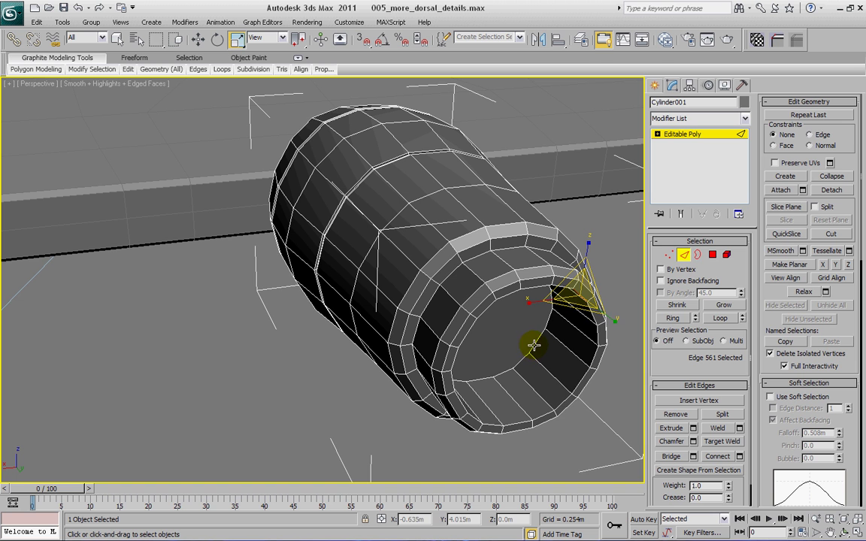
left_click(719, 319)
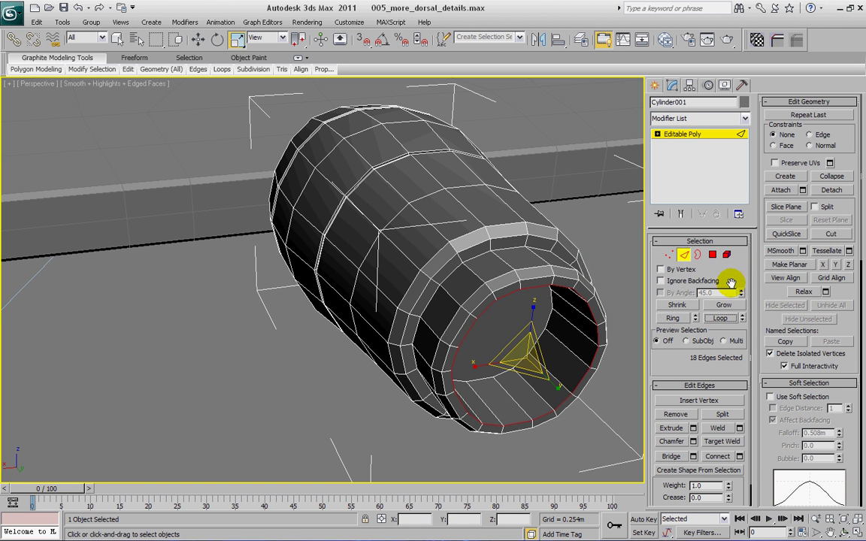
left_click(693, 441)
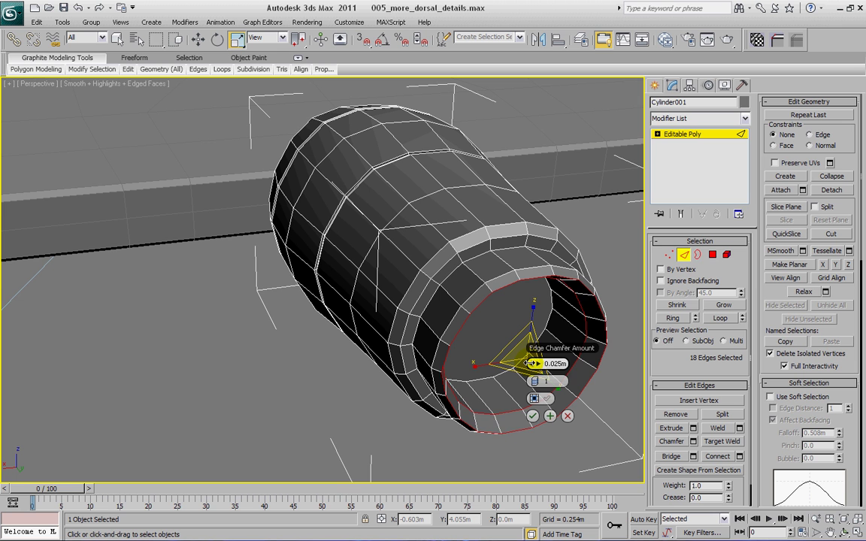
left_click_drag(531, 364, 527, 363)
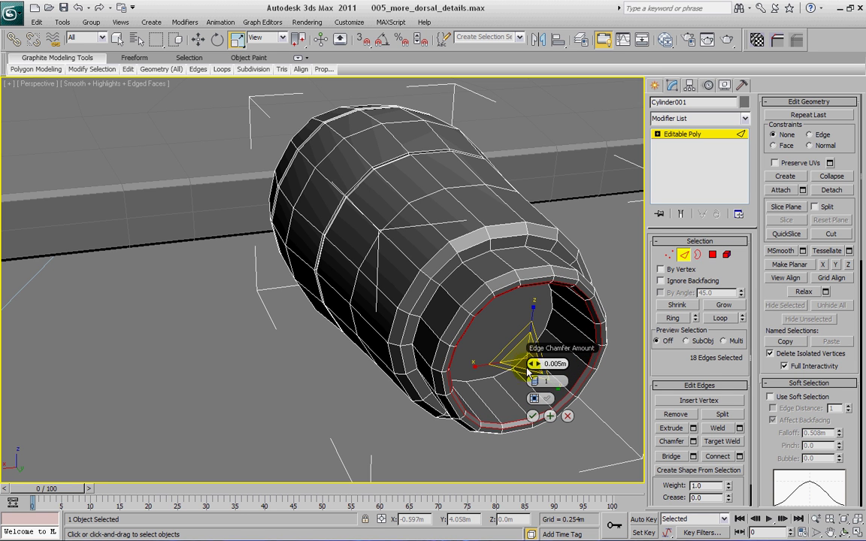
left_click(533, 415)
Step: Chamfer the two edge loops at the front shoulder and the collar's outer rim loop by about 0.001 m
middle_click_drag(477, 247, 435, 256, "alt")
left_click(444, 252)
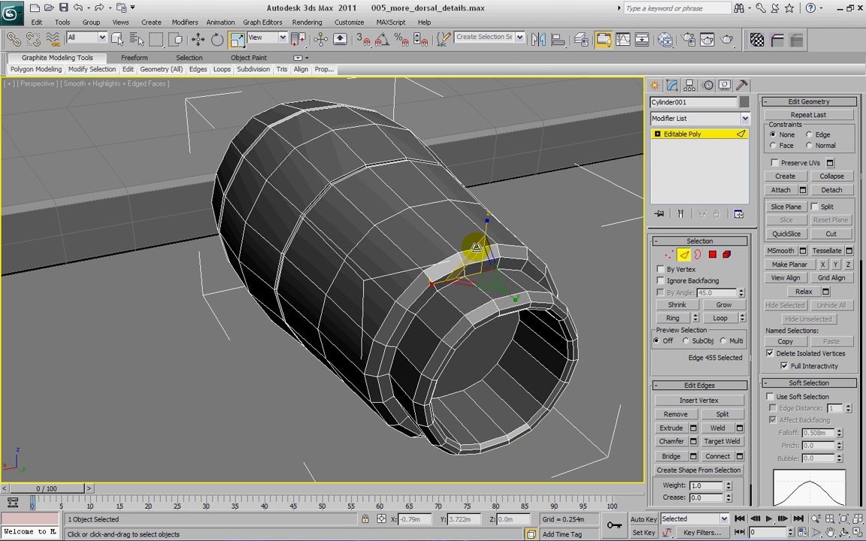
left_click(406, 290, "ctrl")
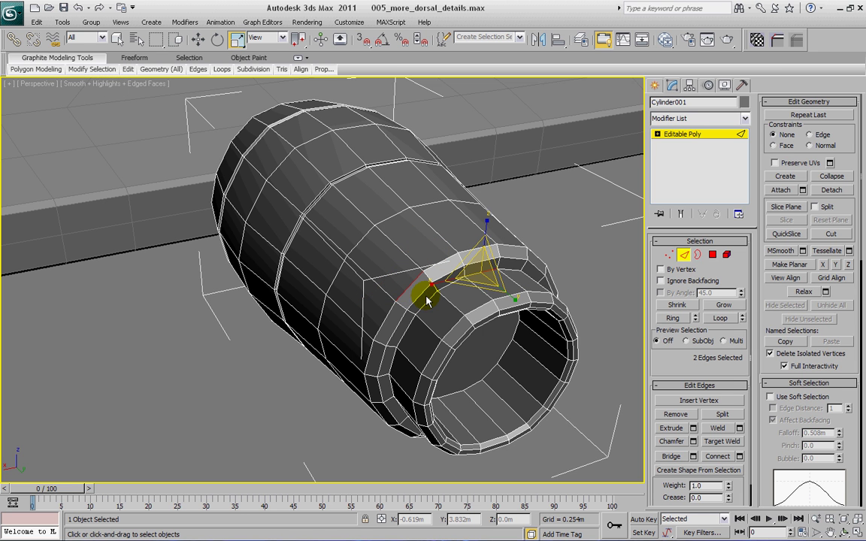
left_click(499, 297, "ctrl")
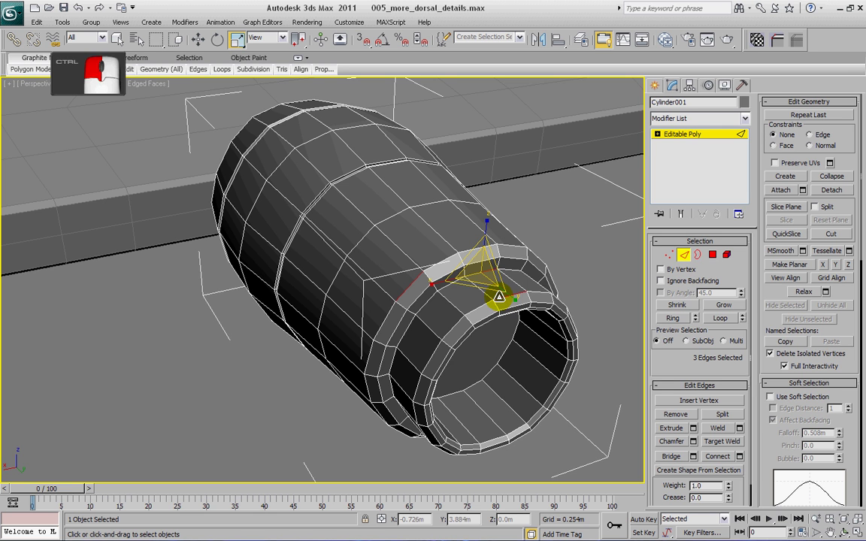
left_click(719, 319)
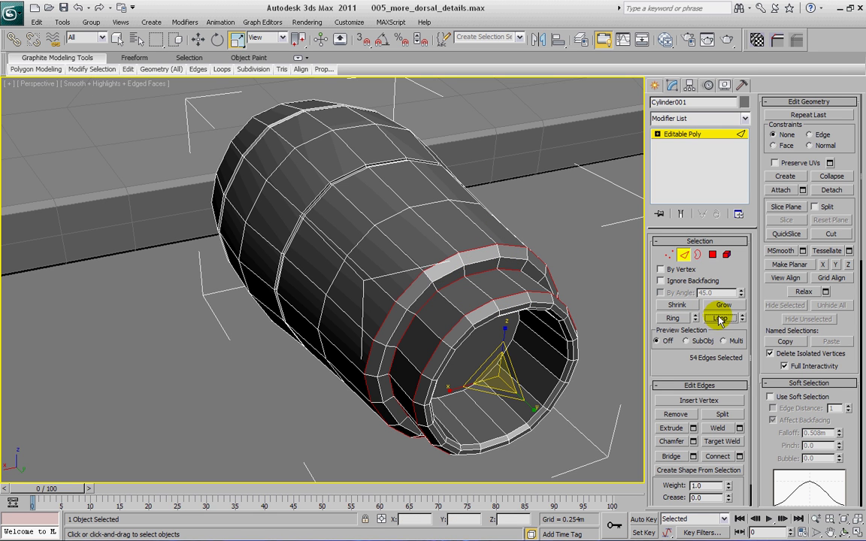
left_click(692, 442)
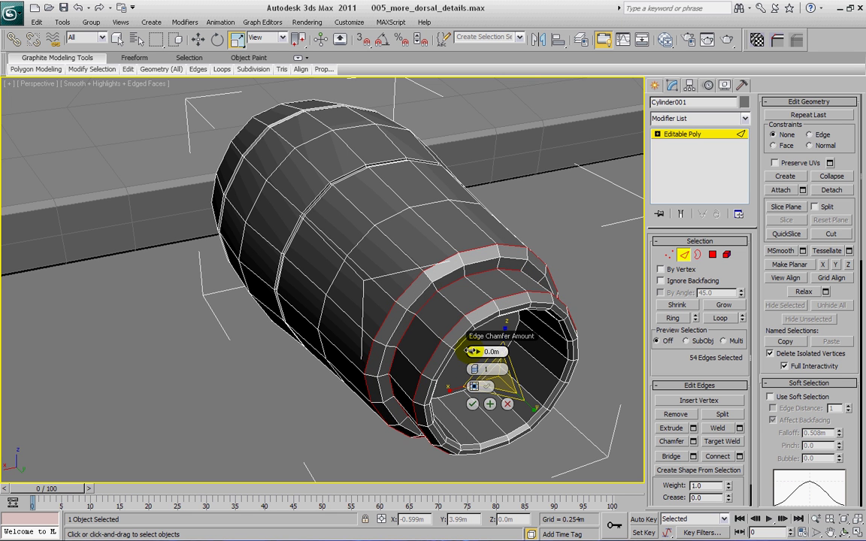
left_click_drag(472, 351, 471, 364)
left_click(472, 403)
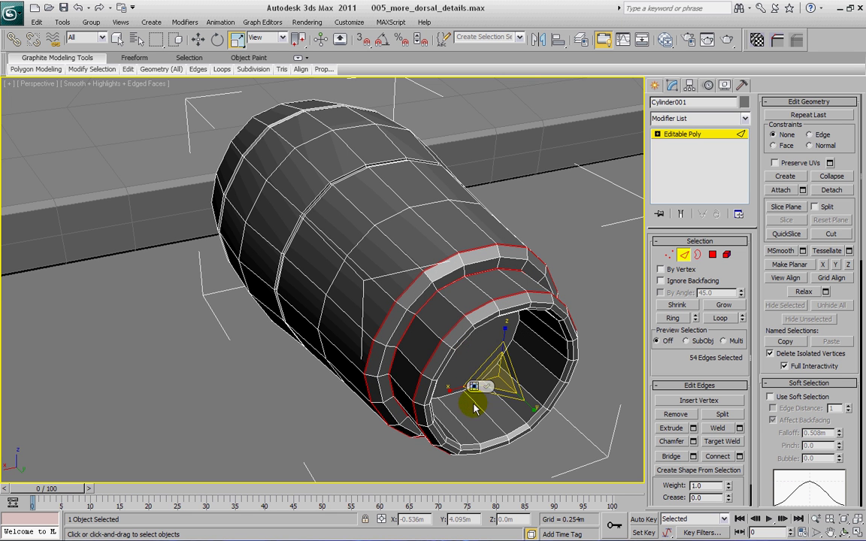
Step: Delete the cylinder's back cap polygon facing the hull
middle_click_drag(419, 236, 382, 257, "alt")
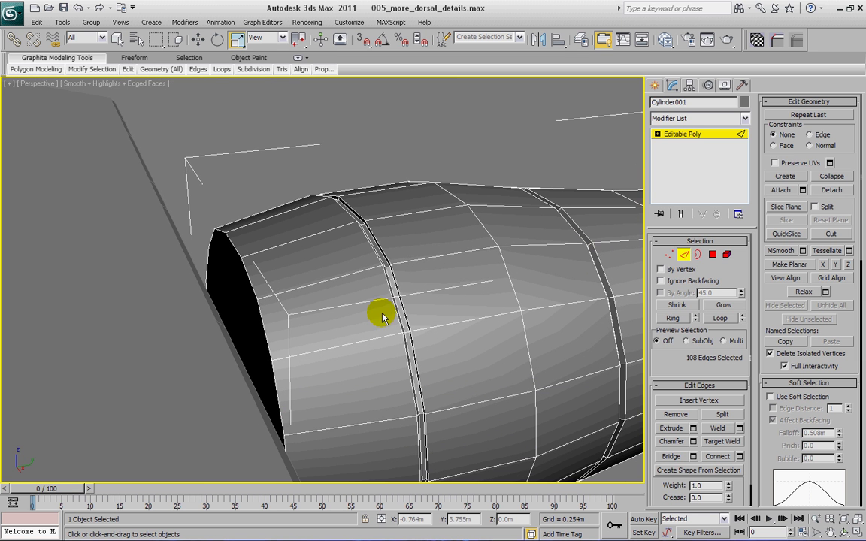
left_click(712, 255)
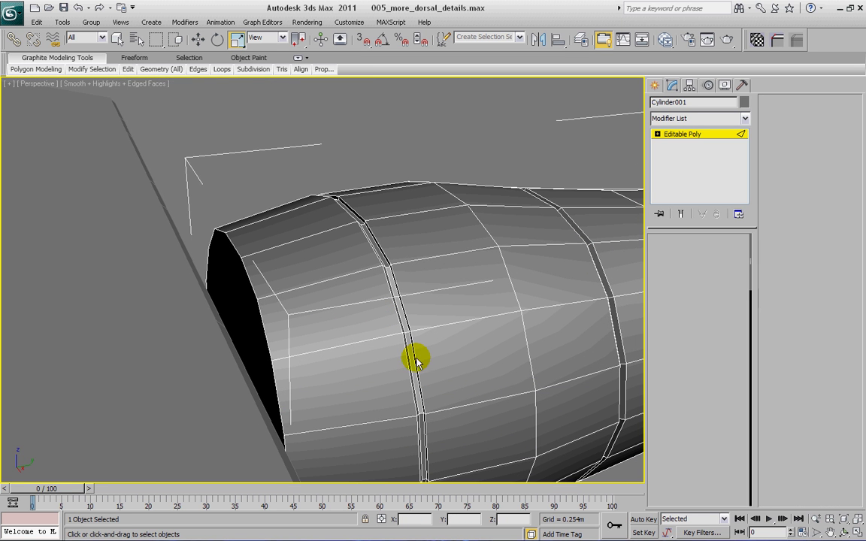
left_click(243, 332)
key("Delete")
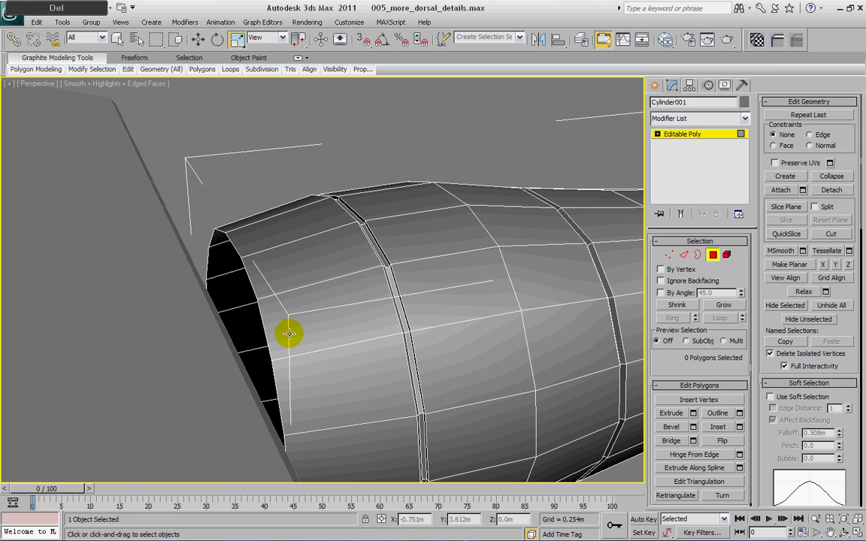
Step: Convert the polygon at the bottom of the recess to its border edges and chamfer them by 0.001 m
middle_click_drag(342, 328, 430, 344, "alt")
left_click(439, 339)
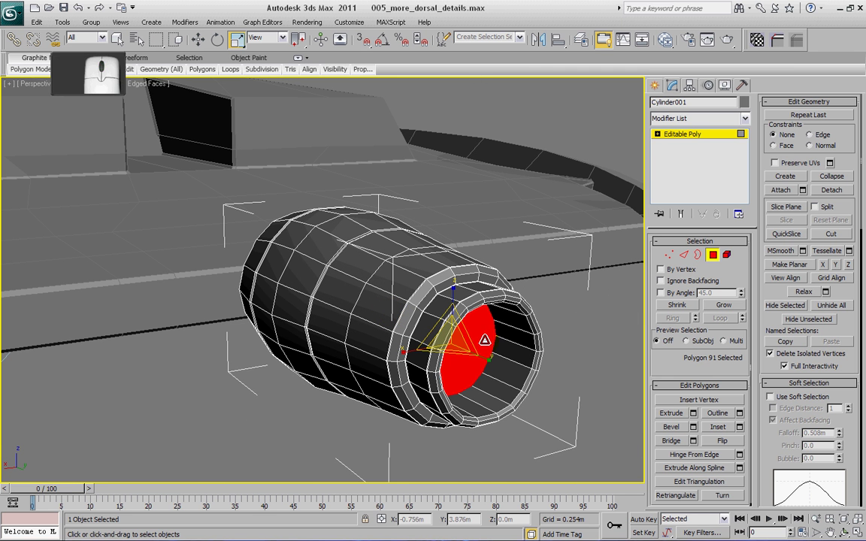
left_click(683, 255, "ctrl")
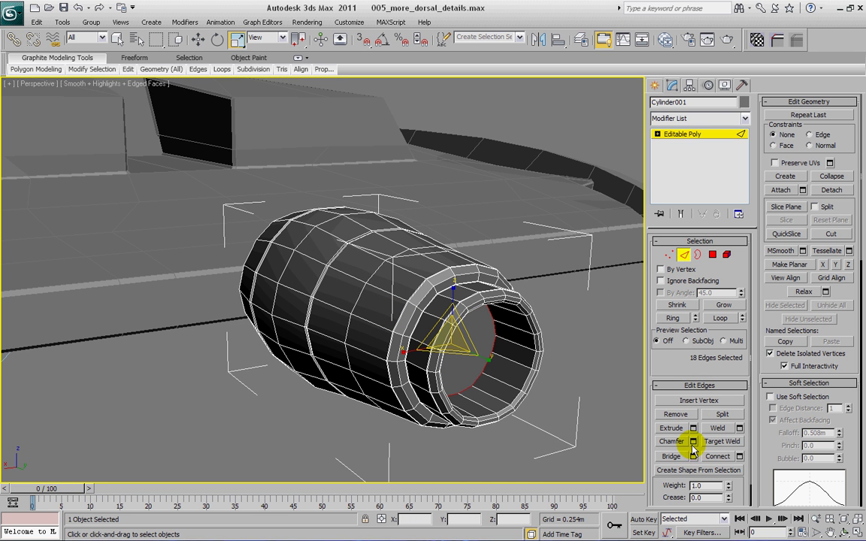
left_click(693, 441)
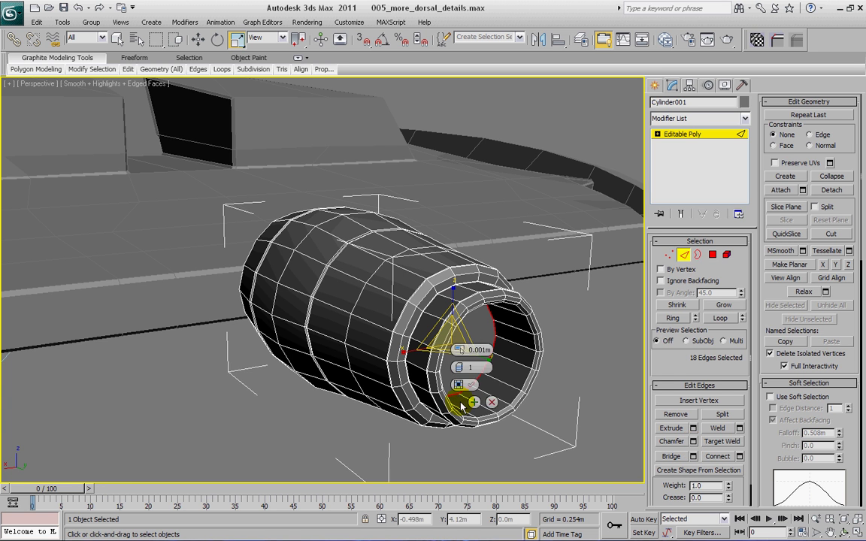
left_click(412, 365)
left_click(579, 372)
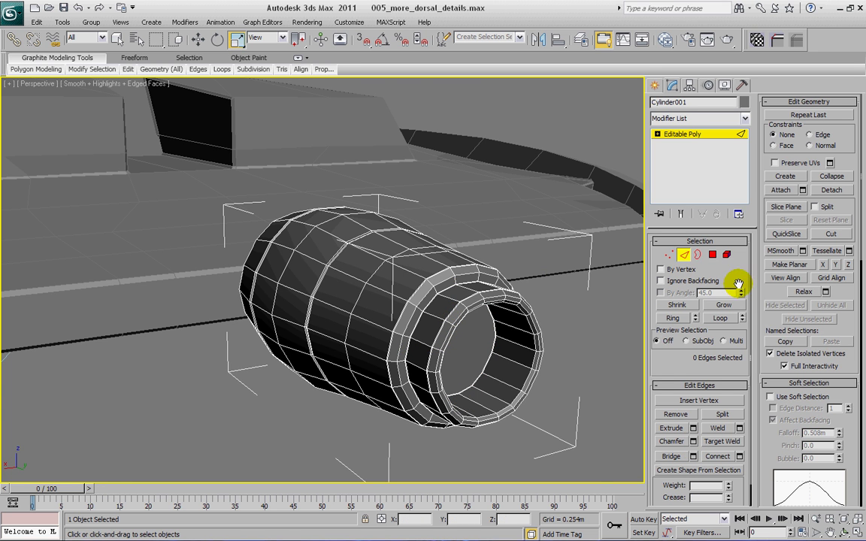
Step: Select the whole cylinder element and start a MeshSmooth on it with adjustable settings
left_click(726, 255)
left_click(382, 267)
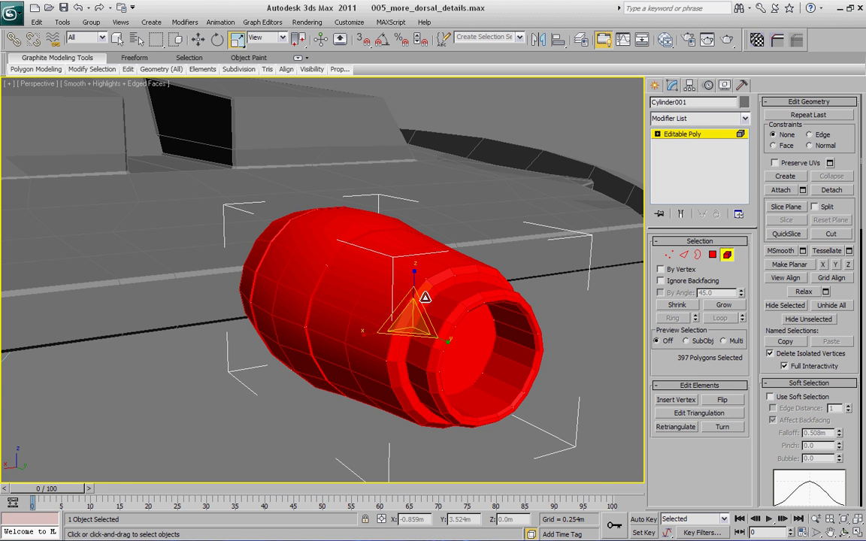
left_click(802, 251)
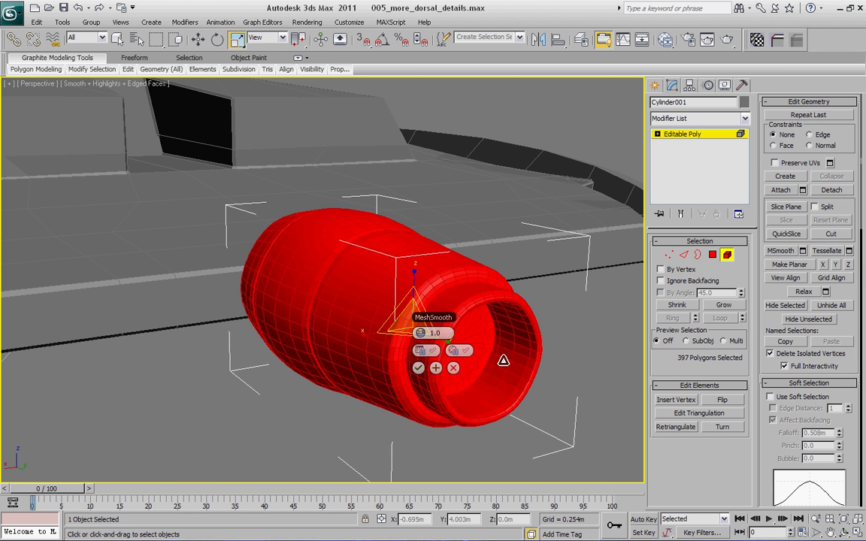
middle_click_drag(315, 270, 315, 302, "alt")
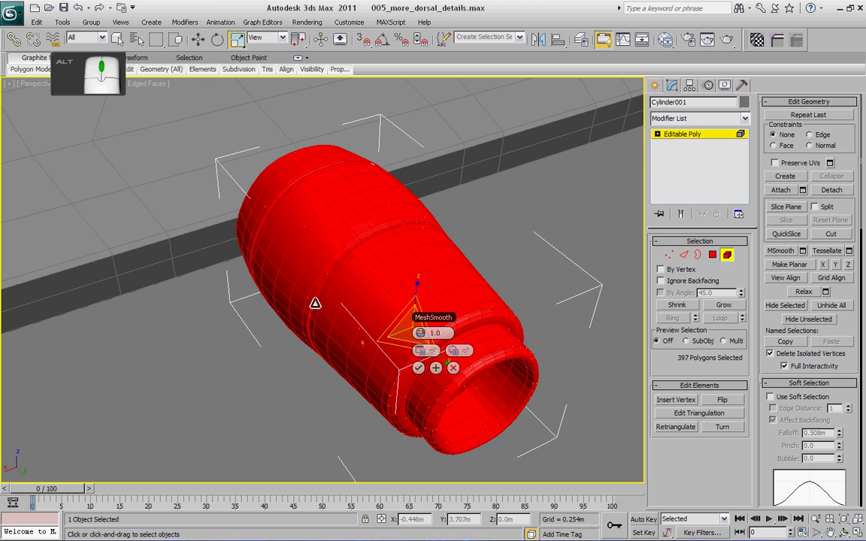
Step: Try MeshSmooth smoothness values of 0, 0.5, 0.51 and 1.0 on the cylinder element
right_click(418, 332)
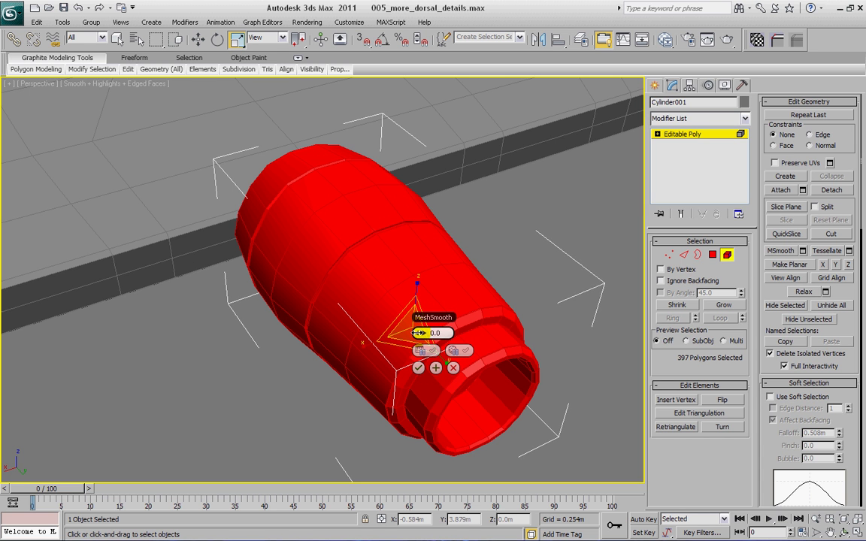
type(".5")
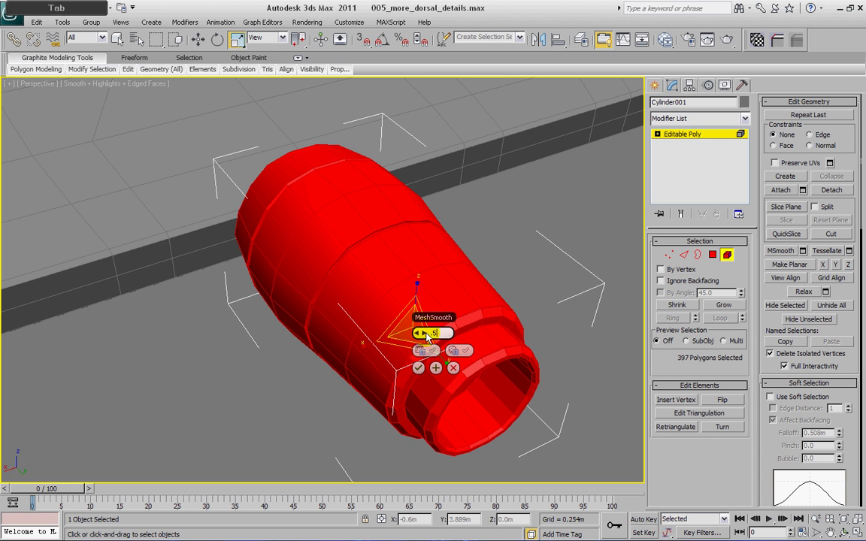
key("Tab")
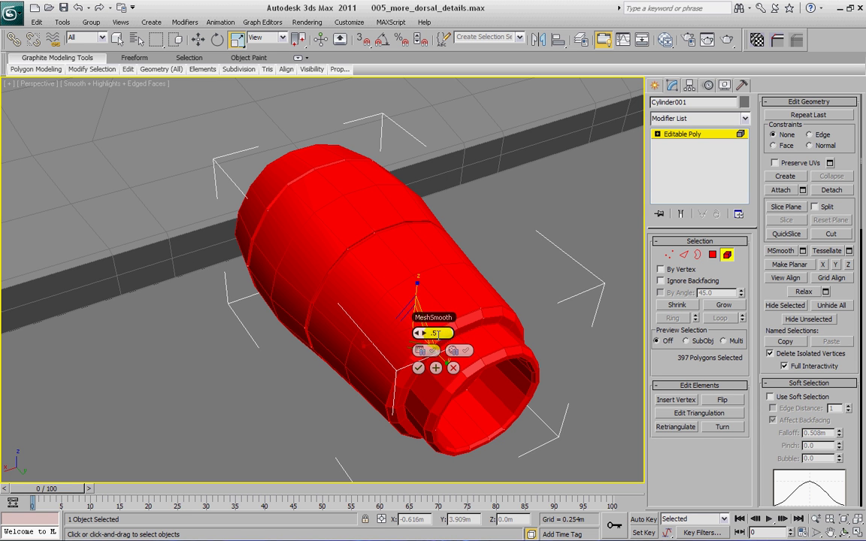
type("1")
key("Return")
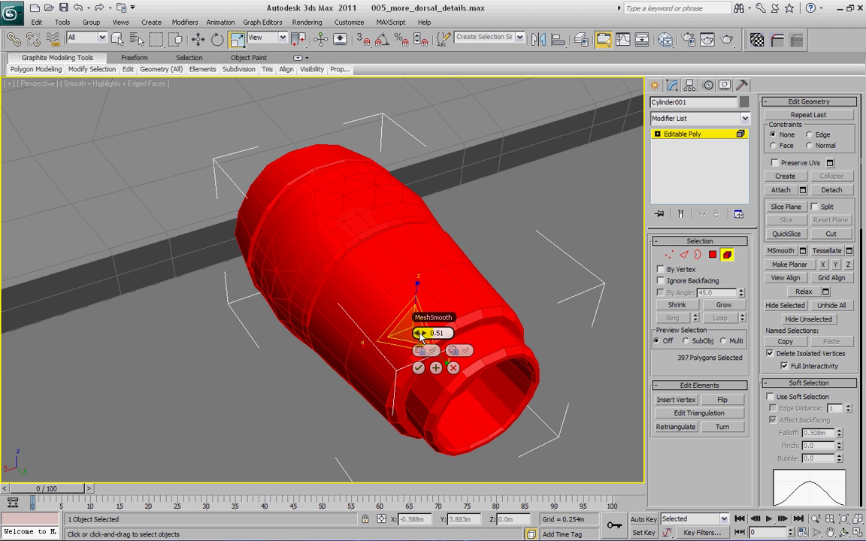
left_click_drag(422, 334, 427, 334)
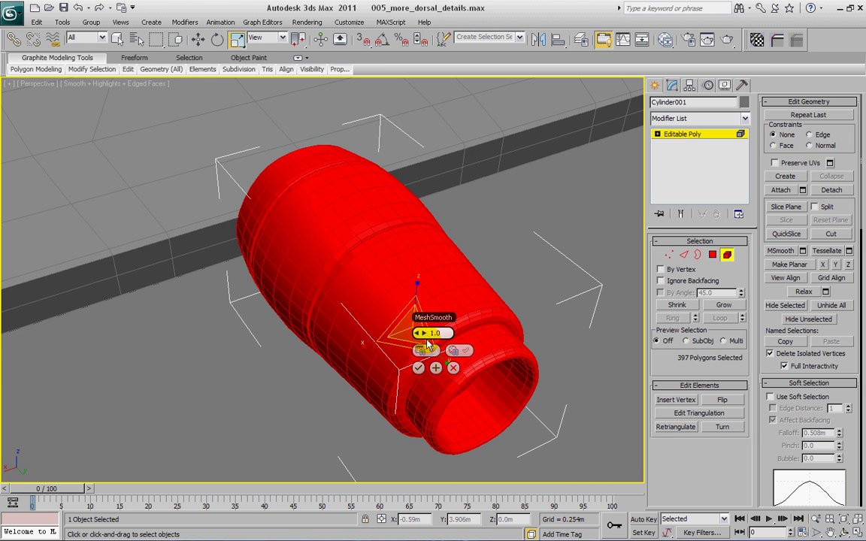
Step: Apply the MeshSmooth with a smoothness of 0.98 and leave element-level editing
mouse_move(335, 344)
middle_mouse_down("alt")
mouse_move(338, 362)
mouse_move(349, 354)
middle_mouse_up("alt")
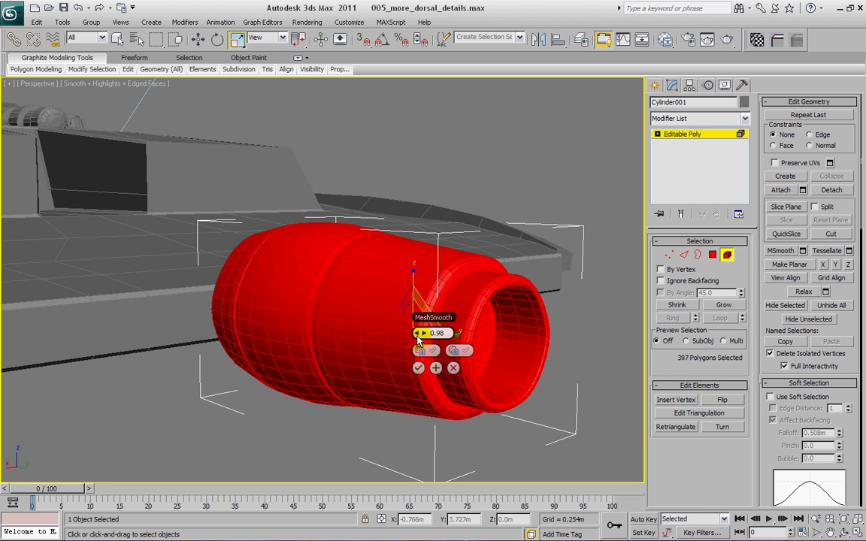
left_click_drag(418, 333, 428, 333)
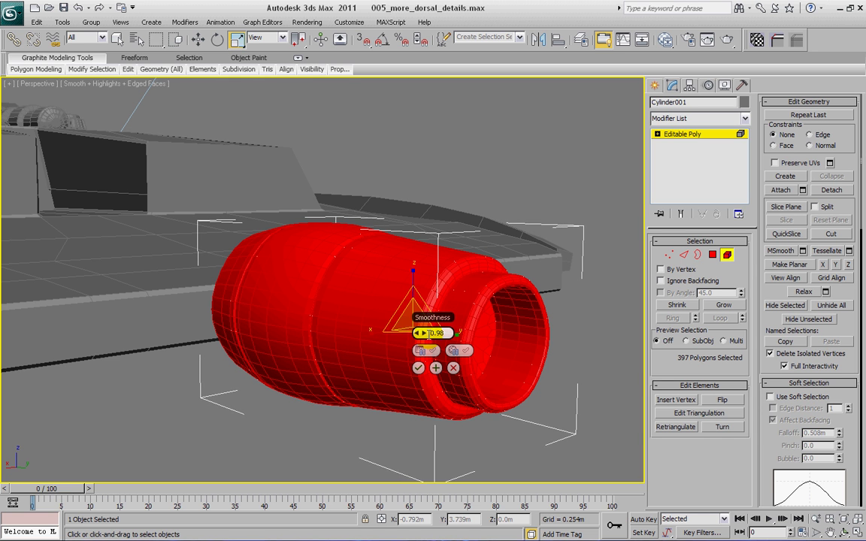
left_click(418, 368)
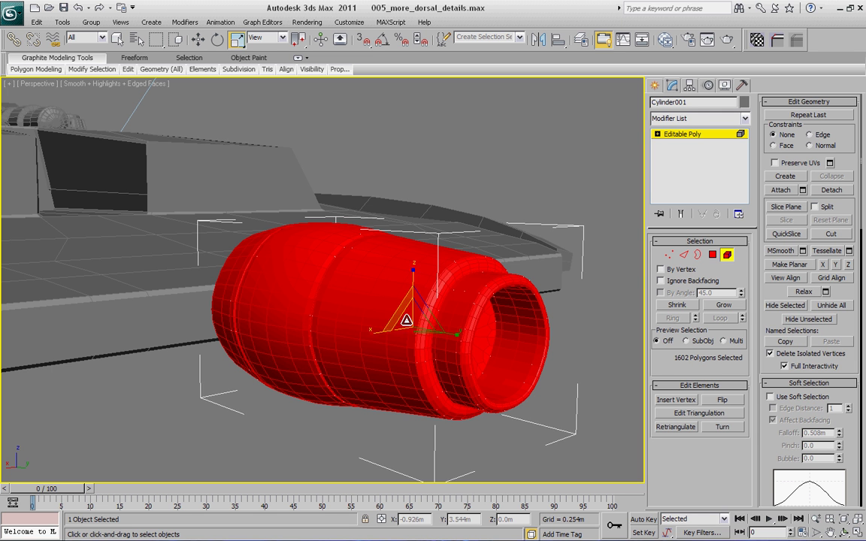
middle_click_drag(363, 286, 368, 417, "alt")
key("6")
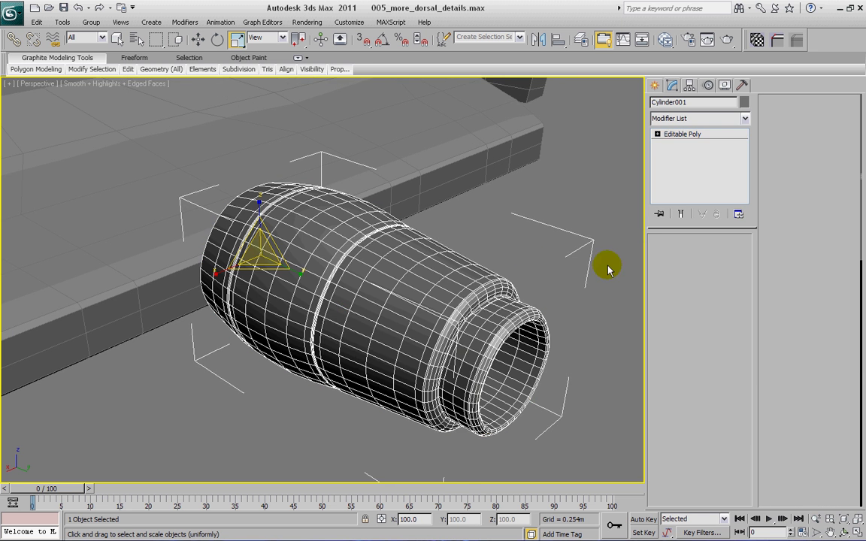
Step: Move the whole cylinder onto the centre of the hull's rear deck, at about X -0.6 m, Y 2.996 m, Z 0.073 m
scroll(493, 299, "down", 4)
scroll(451, 314, "down", 2)
middle_click_drag(392, 314, 297, 354, "alt")
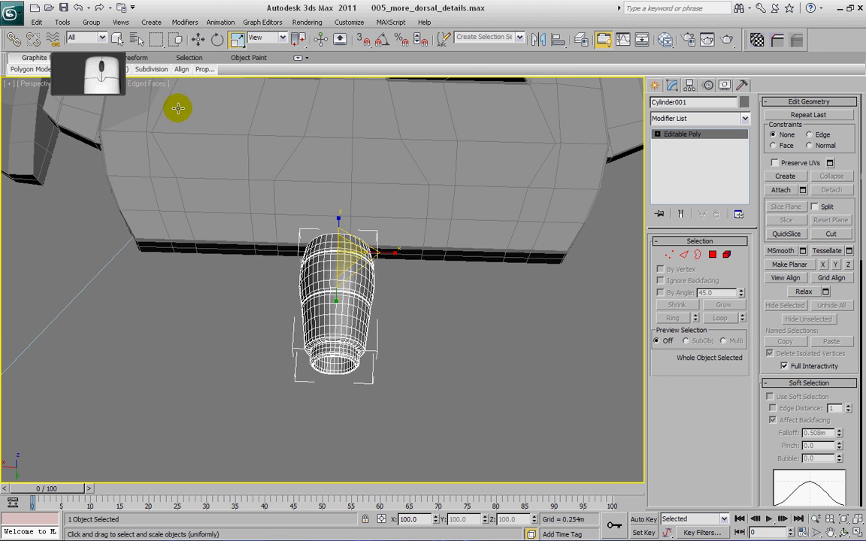
left_click(198, 39)
left_click_drag(287, 251, 300, 251)
left_click_drag(348, 285, 352, 205)
middle_click_drag(352, 213, 501, 174, "alt")
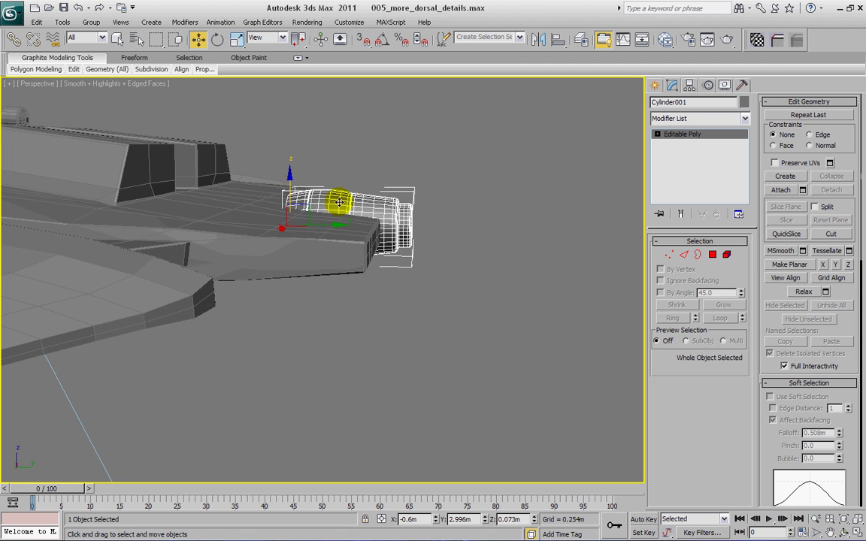
middle_click_drag(336, 200, 267, 263, "alt")
Step: Reselect the cylinder and cap the open border at its hull-facing end
left_click(304, 175)
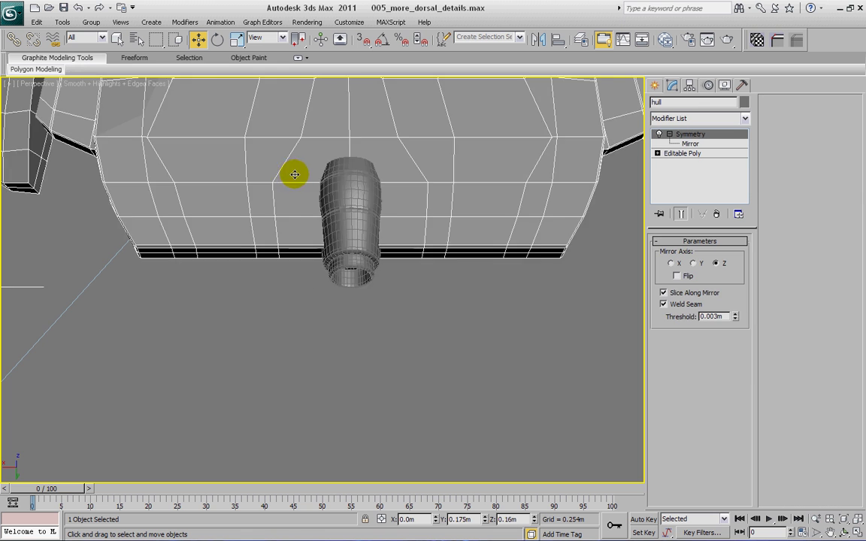
middle_click_drag(294, 175, 353, 251, "alt")
left_click(554, 106)
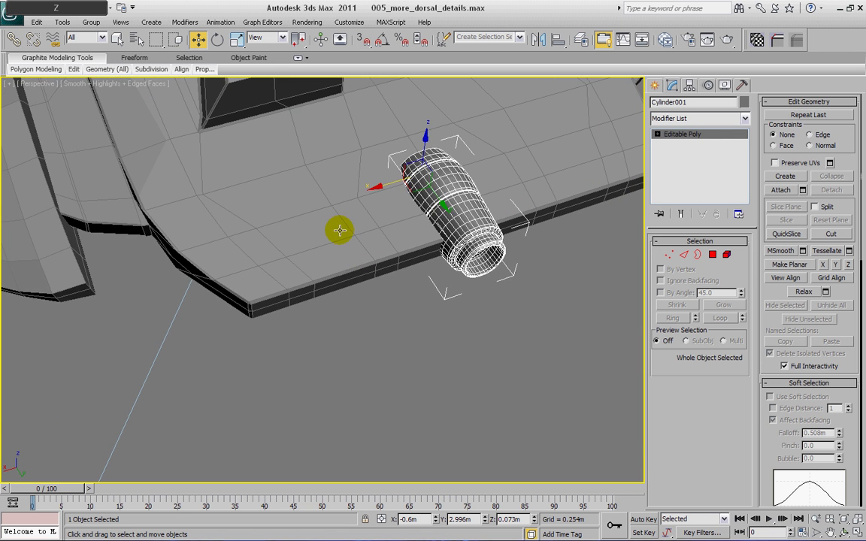
key("z")
middle_click_drag(285, 222, 403, 192, "alt")
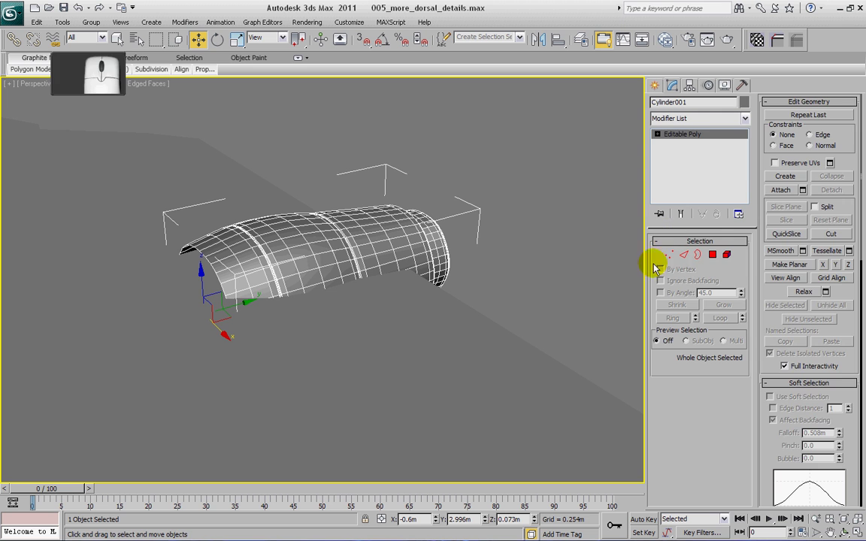
left_click(698, 254)
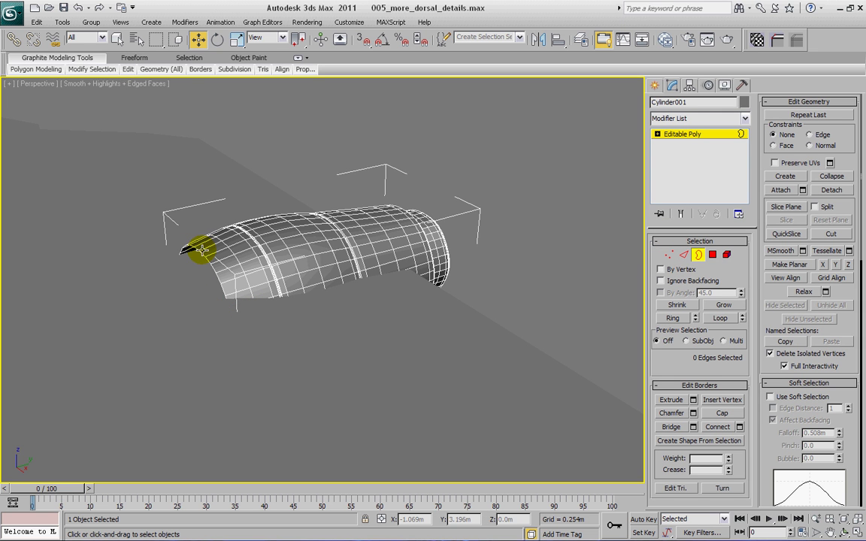
left_click(201, 249)
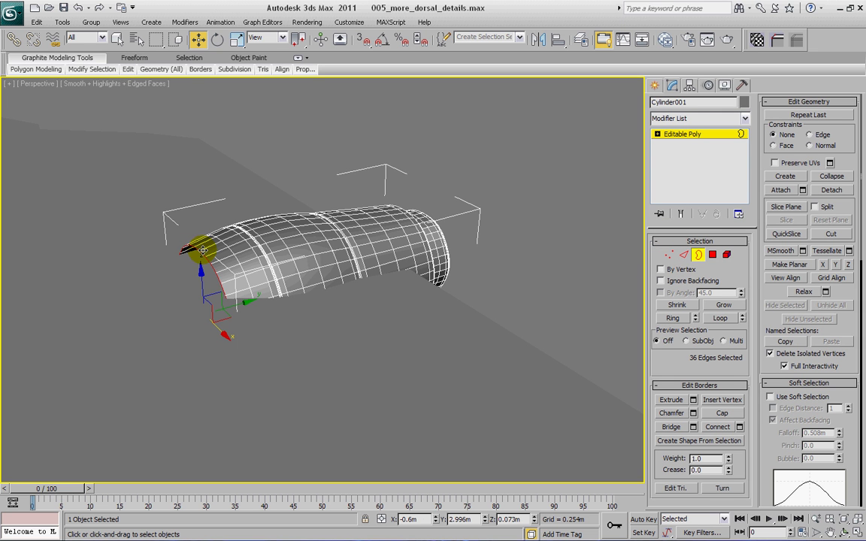
left_click(719, 414)
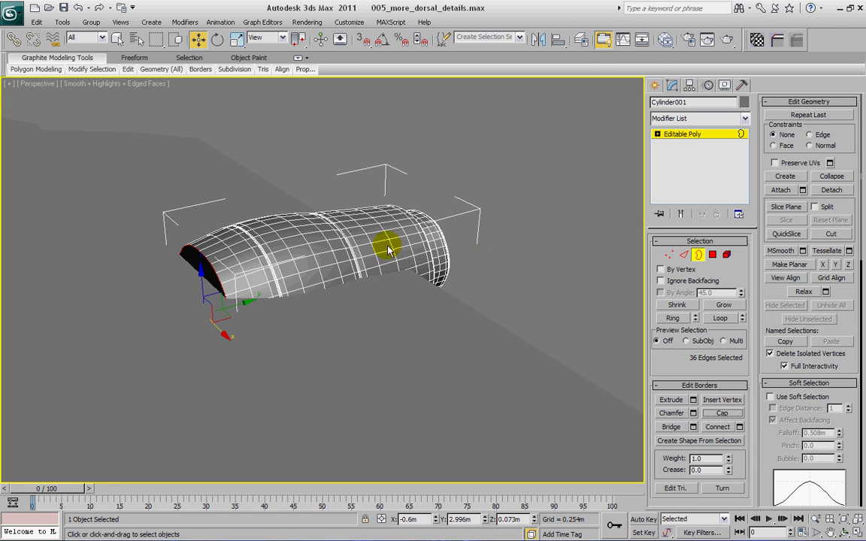
Step: Select the new cap polygon and bevel it along the hull into a straight section ending in an inward step
middle_click_drag(349, 220, 331, 248, "alt")
left_click(713, 255)
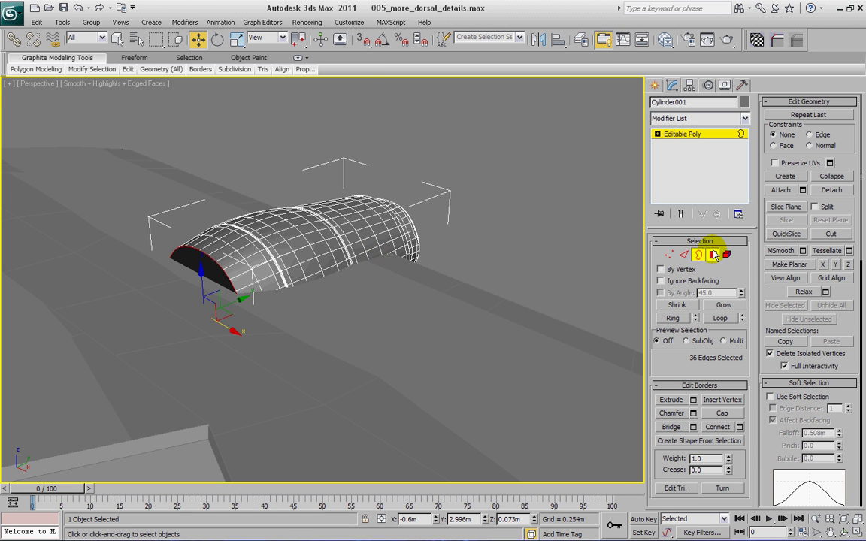
left_click(200, 273)
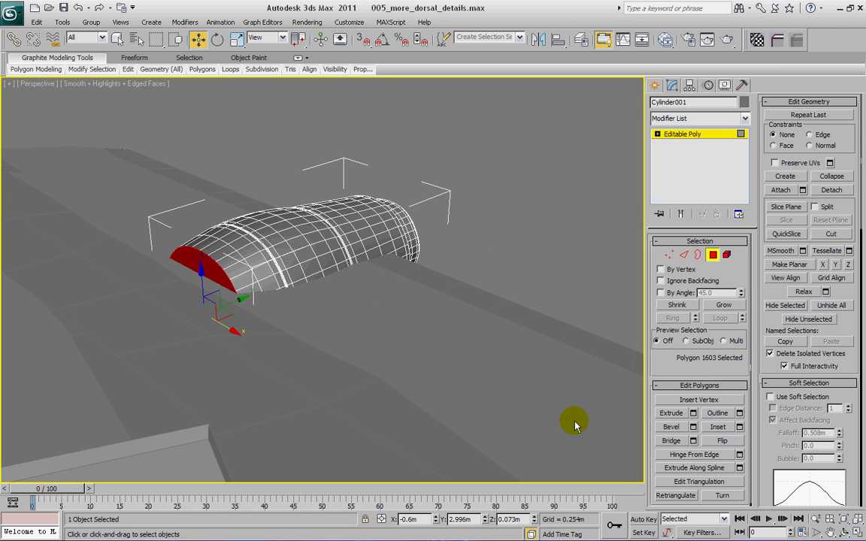
left_click(673, 433)
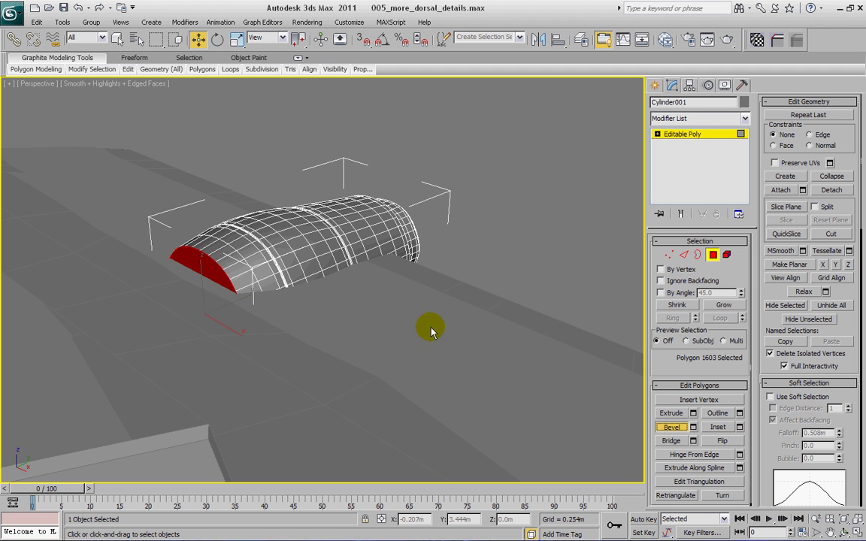
mouse_move(199, 250)
left_mouse_down()
mouse_move(217, 271)
mouse_move(197, 255)
left_mouse_up()
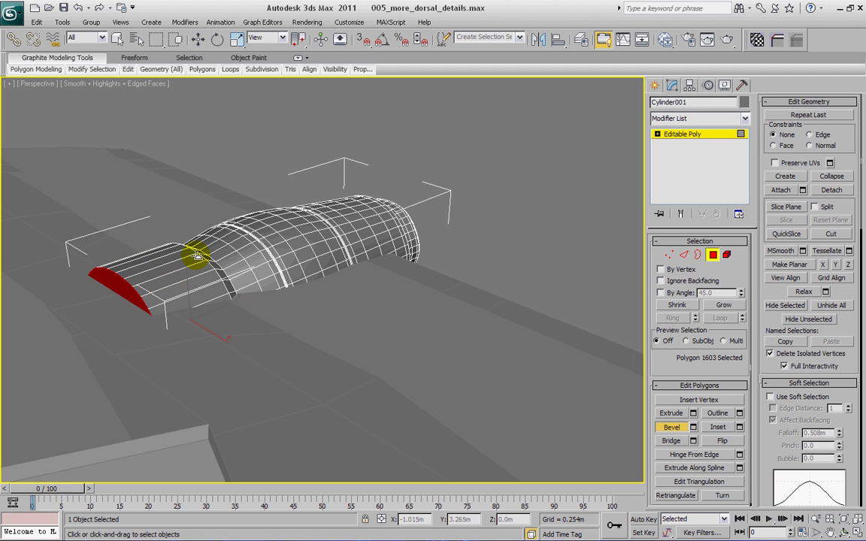
left_click_drag(111, 290, 119, 286)
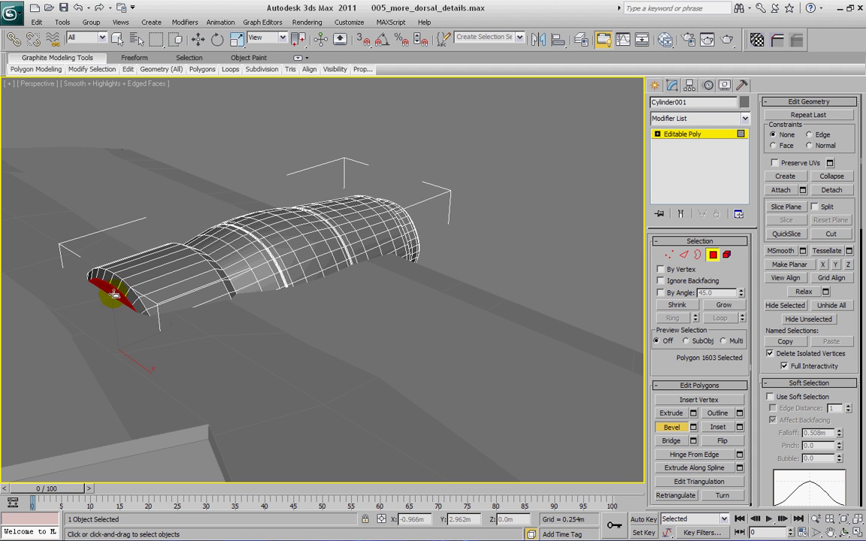
left_click_drag(112, 293, 121, 272)
Step: Continue beveling the end polygon toward the hull's recessed channel, adding wider stepped sections and a narrow ring
middle_click_drag(120, 272, 63, 277, "alt")
middle_click_drag(54, 322, 408, 376)
left_click_drag(348, 359, 351, 314)
middle_click_drag(237, 347, 248, 385, "alt")
middle_click_drag(281, 410, 280, 339, "alt")
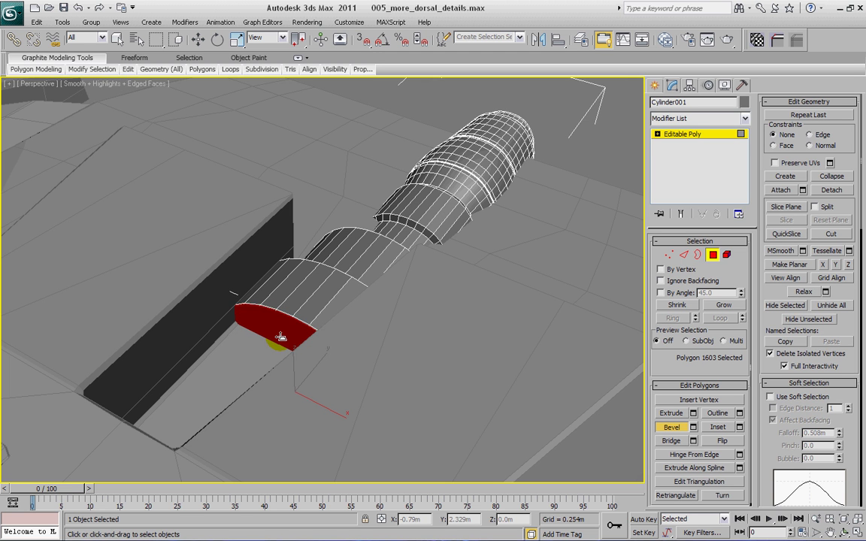
left_click_drag(281, 337, 286, 332)
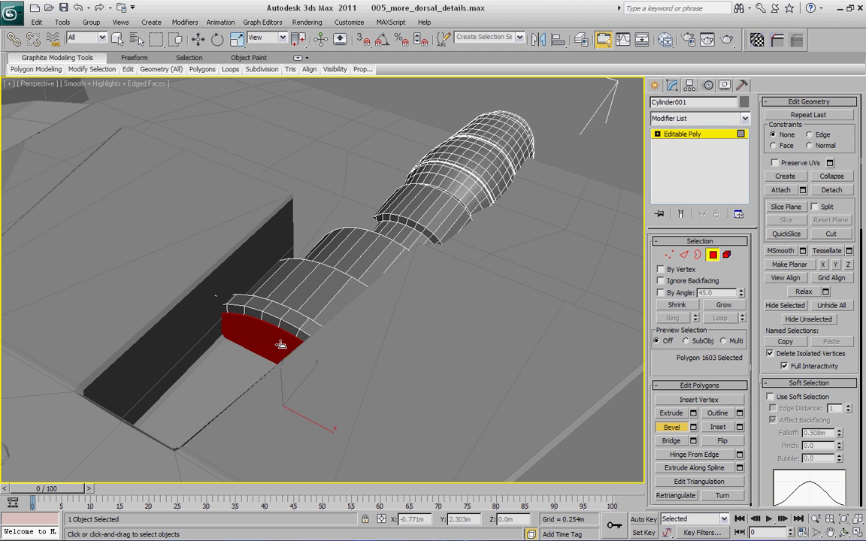
Step: Bevel a short section, a second narrow ring and a long section reaching the far end of the recessed channel
left_click_drag(278, 350, 258, 354)
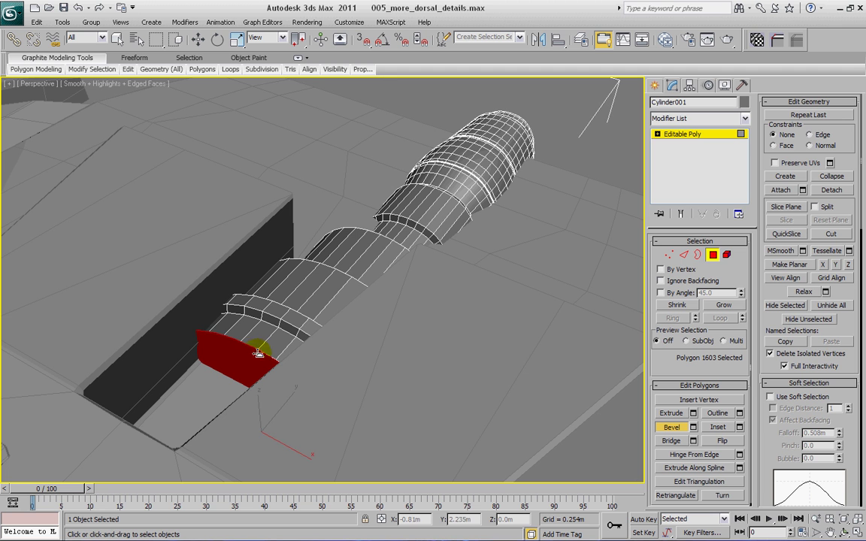
left_click_drag(258, 353, 256, 352)
left_click(244, 364)
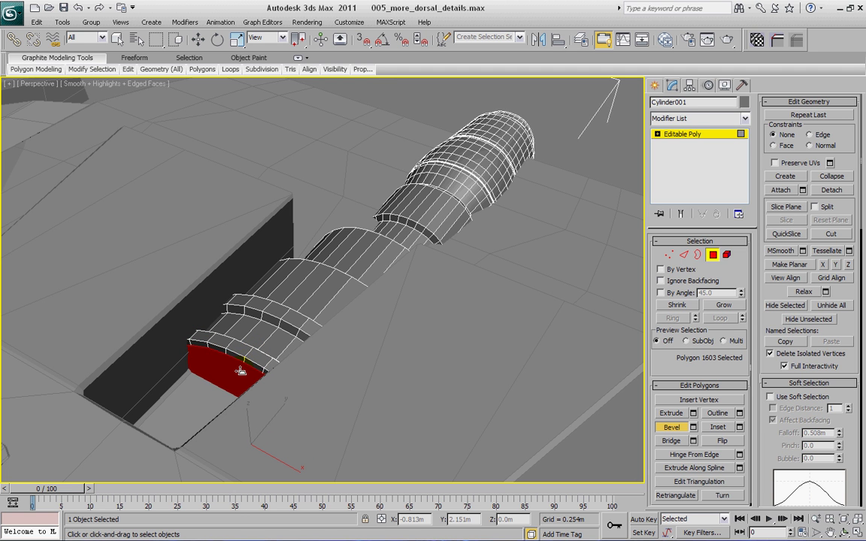
left_click_drag(235, 383, 260, 342)
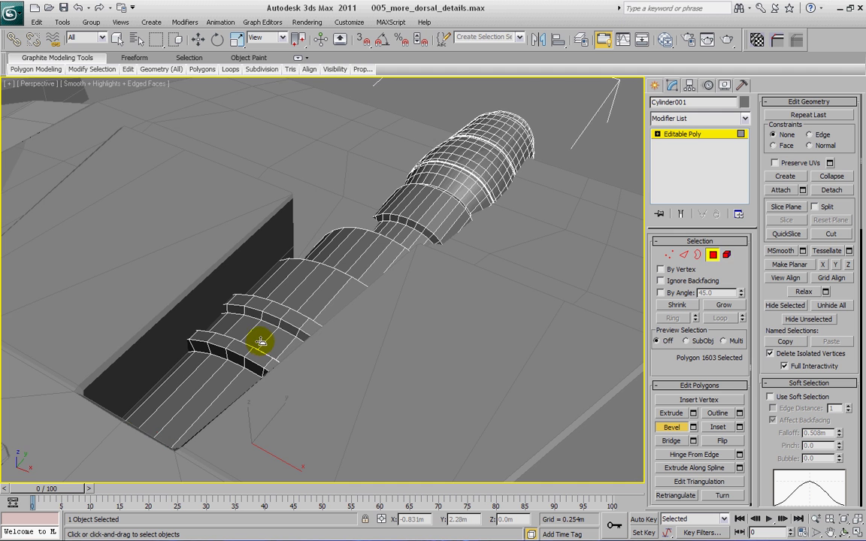
middle_click_drag(258, 342, 230, 402, "alt")
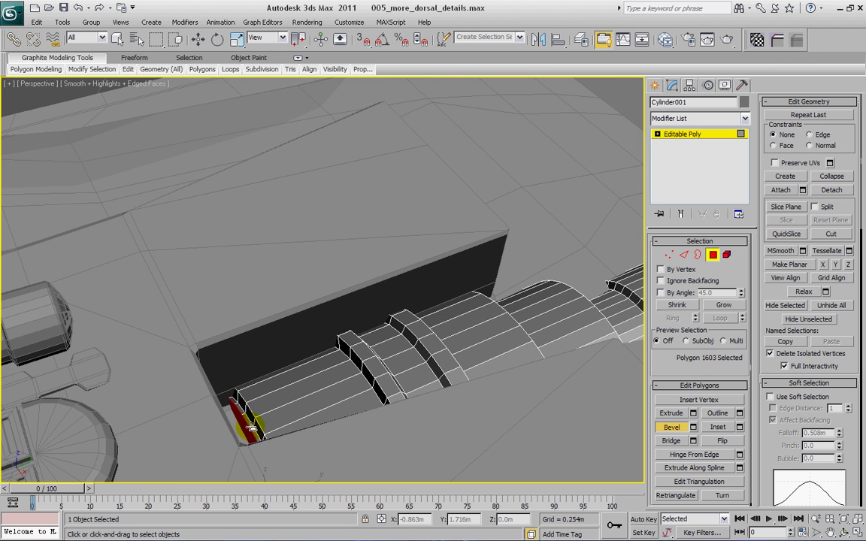
middle_click_drag(314, 409, 315, 436, "alt")
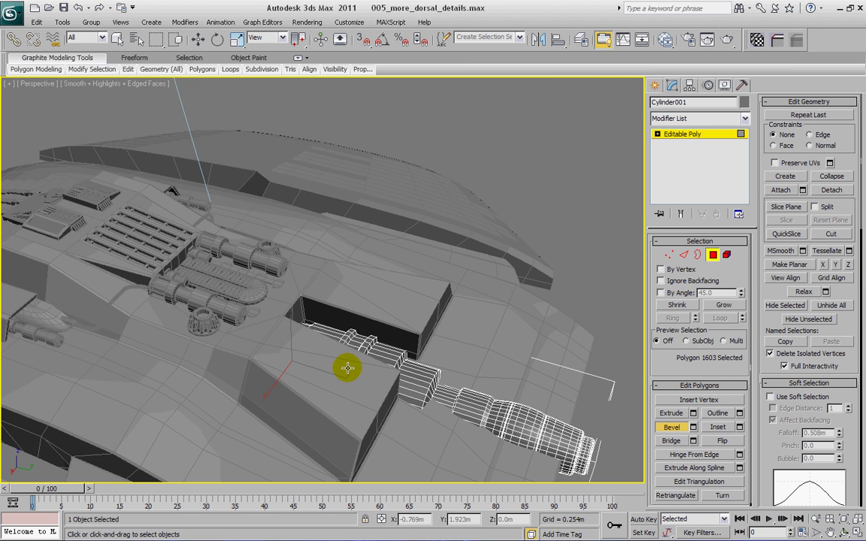
mouse_move(372, 347)
middle_mouse_down("alt")
mouse_move(382, 330)
mouse_move(385, 345)
middle_mouse_up("alt")
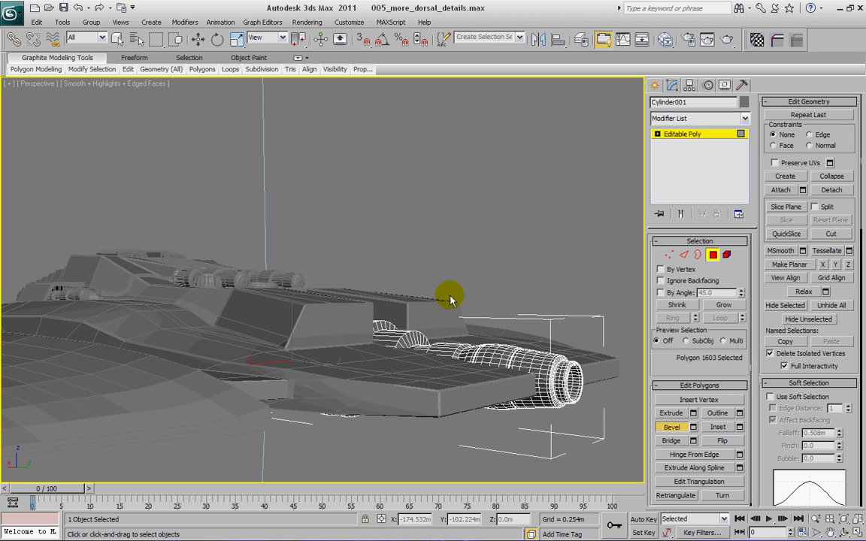
Step: Leave polygon editing and raise the whole engine cylinder to about Z 0.1 m
left_click(712, 254)
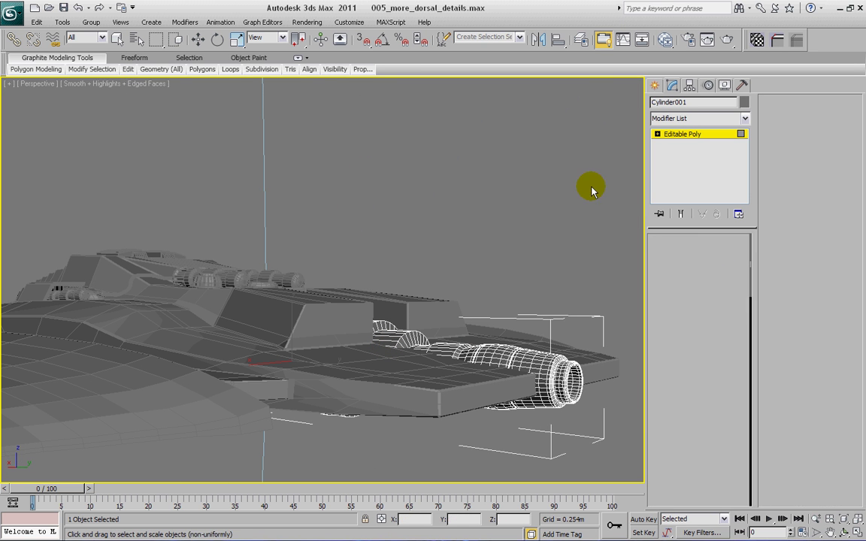
left_click(198, 39)
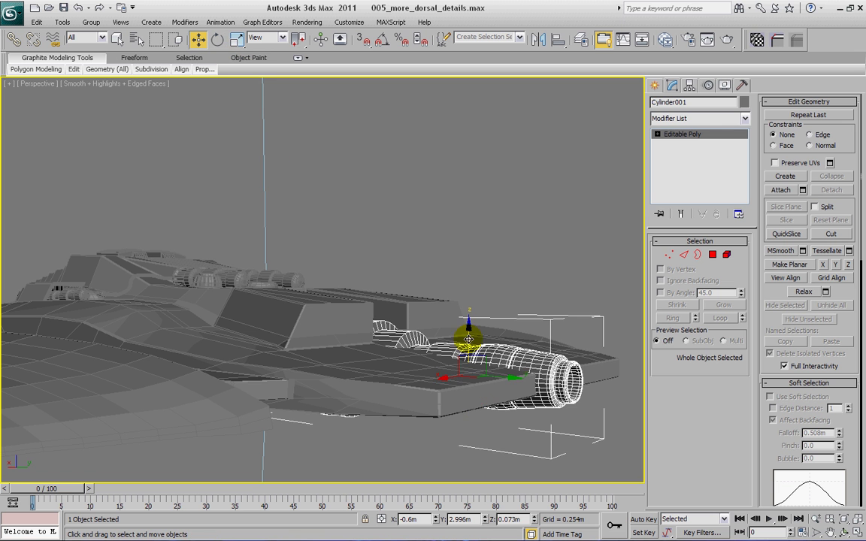
left_click_drag(469, 342, 462, 364)
middle_click_drag(462, 364, 475, 331, "alt")
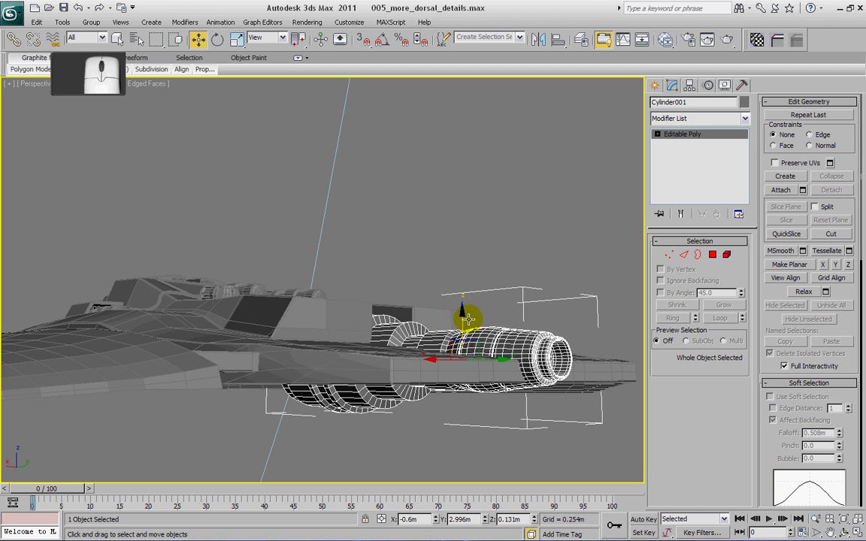
left_click_drag(462, 320, 465, 326)
middle_click_drag(465, 325, 404, 358, "alt")
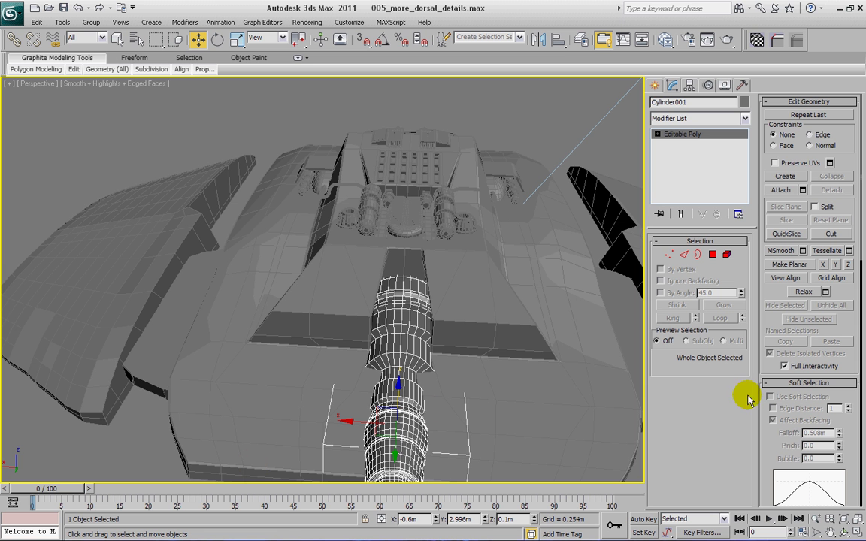
middle_click_drag(498, 400, 389, 321, "alt")
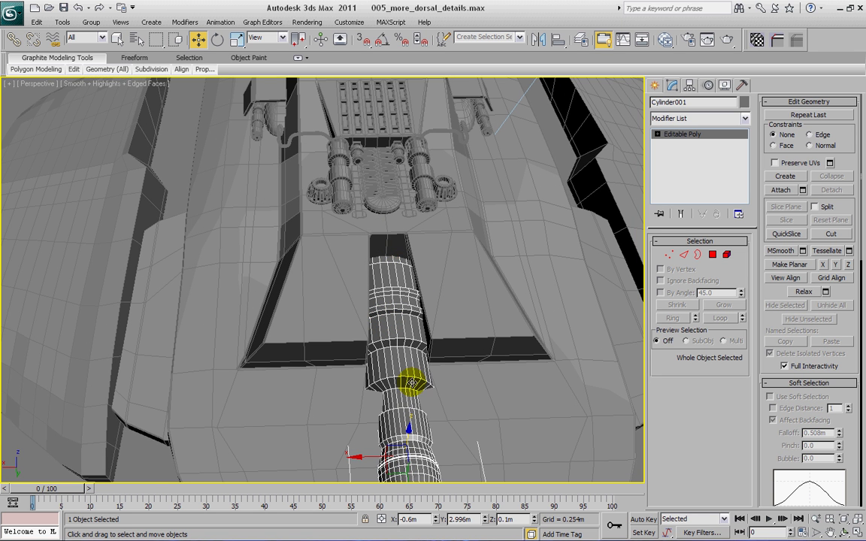
Step: Switch to edge editing and add one edge from each step boundary of the sections behind the channel to the selection
middle_click_drag(380, 353, 575, 396, "alt")
scroll(474, 331, "up", 2)
left_click(684, 255)
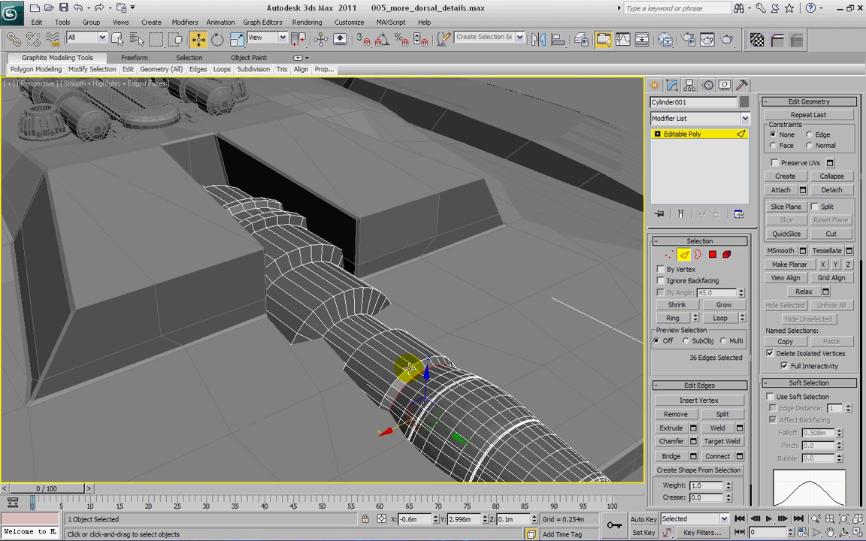
left_click(375, 332, "ctrl")
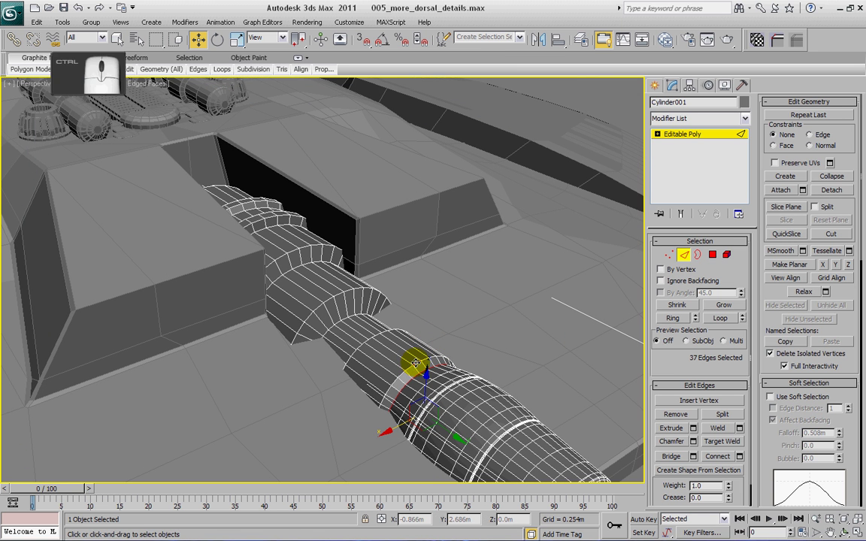
left_click(375, 335, "ctrl")
left_click(344, 318, "ctrl")
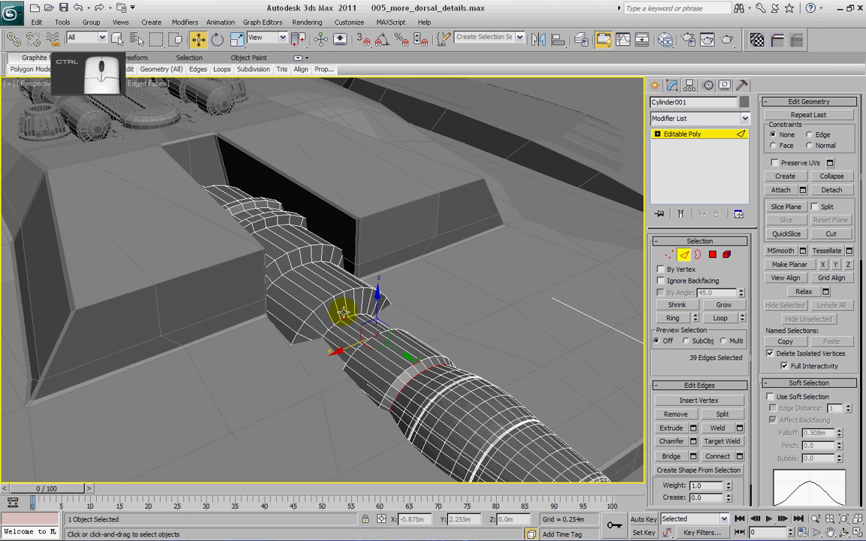
left_click(302, 266, "ctrl")
left_click(295, 254, "ctrl")
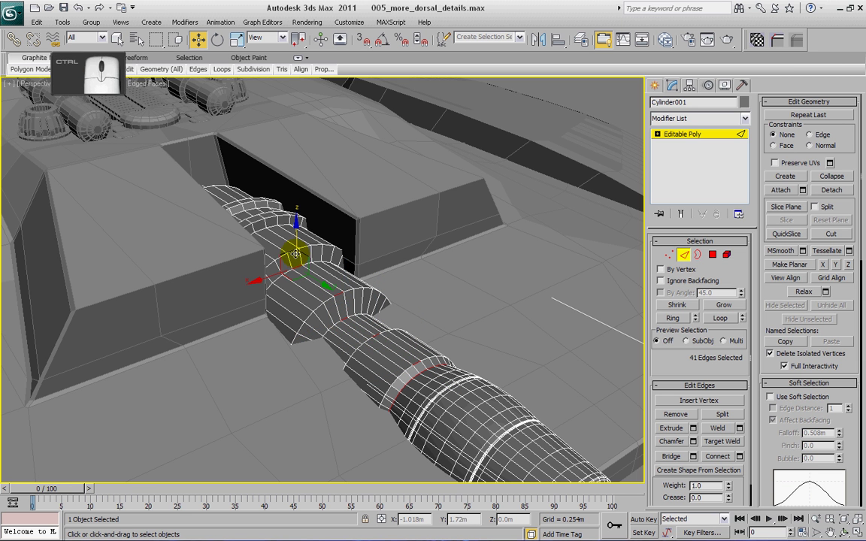
Step: Add one edge from each boundary of the narrow ring near the channel's opening, and a first edge on the deeper ring, to the selection
middle_click_drag(293, 251, 315, 254, "alt")
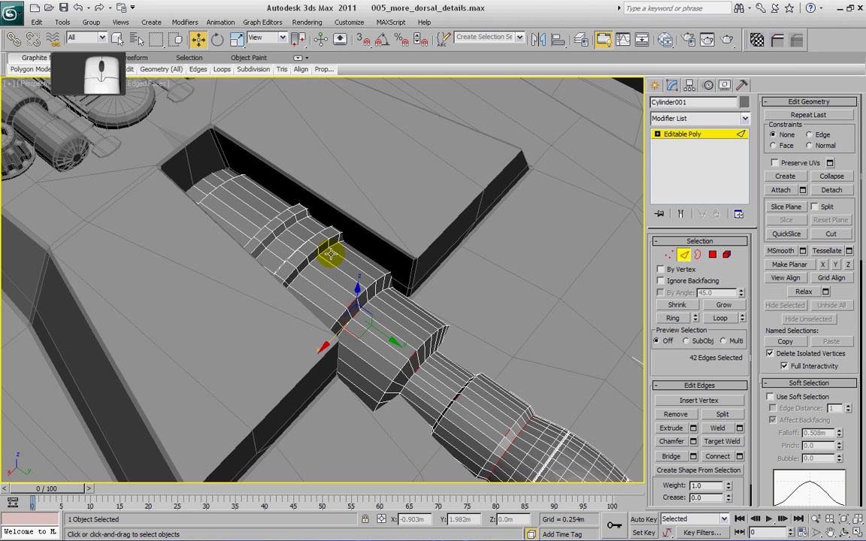
left_click(313, 258, "ctrl")
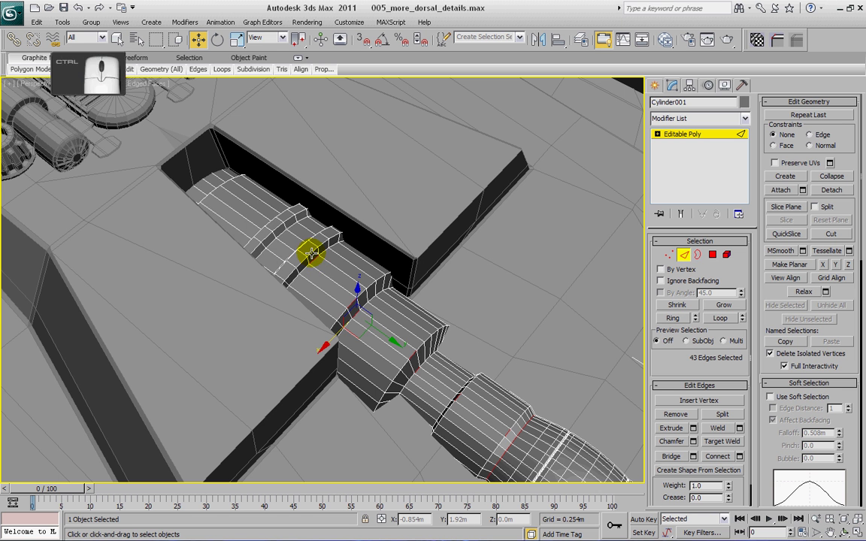
middle_click_drag(300, 247, 386, 402, "alt")
left_click(290, 402, "ctrl")
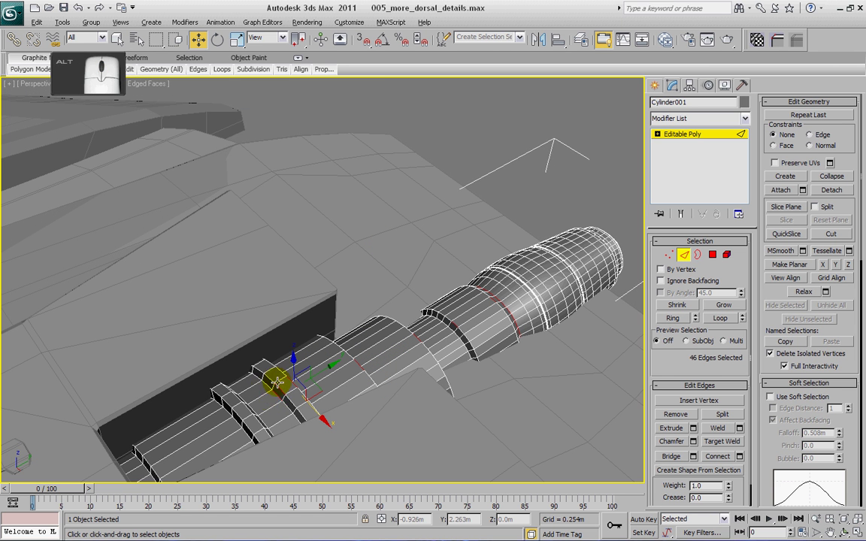
middle_click_drag(277, 381, 203, 420, "alt")
left_click(244, 300, "ctrl")
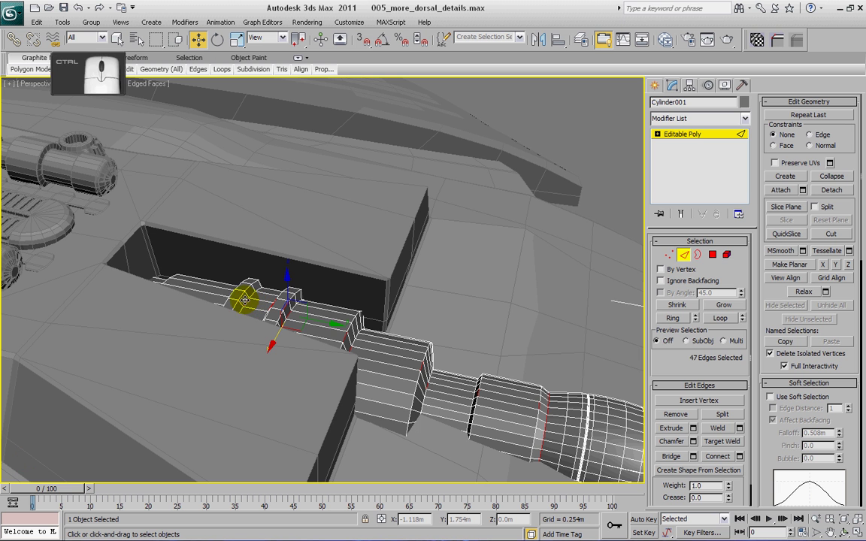
middle_click_drag(276, 264, 278, 282, "alt")
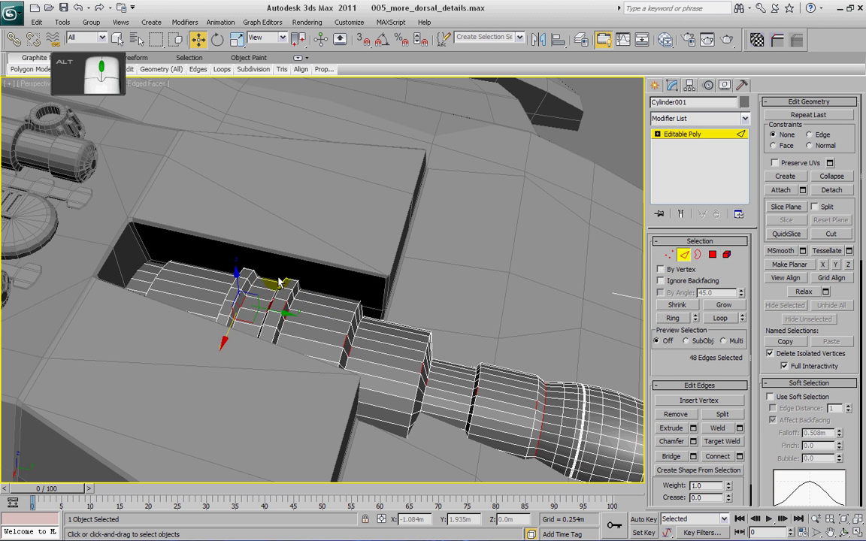
key("ctrl+z")
left_click(237, 296, "ctrl")
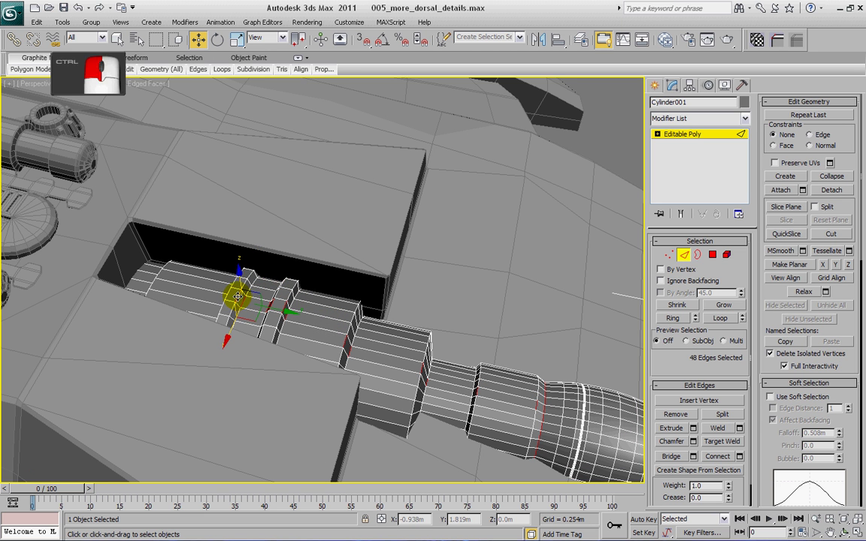
Step: Add one edge from each remaining boundary of the deeper ring and from the step at the channel's far end to the selection
middle_click_drag(202, 269, 268, 271, "alt")
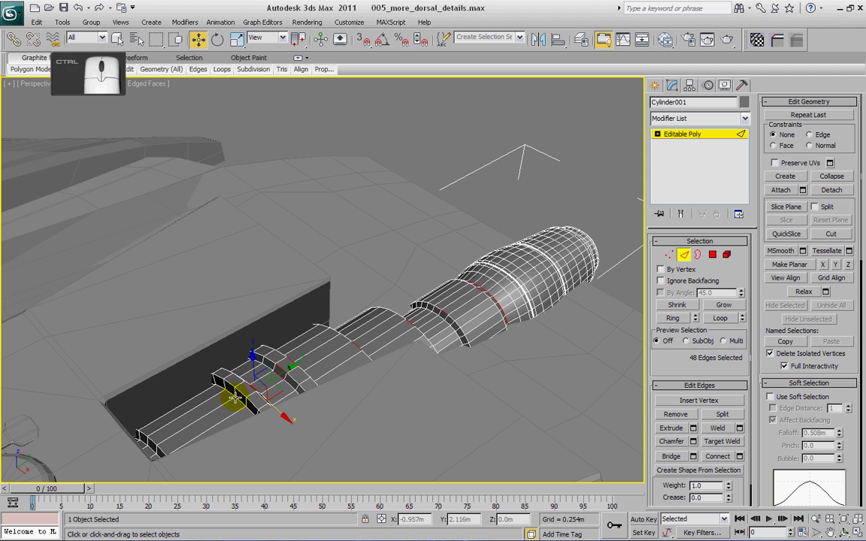
left_click(241, 390, "ctrl")
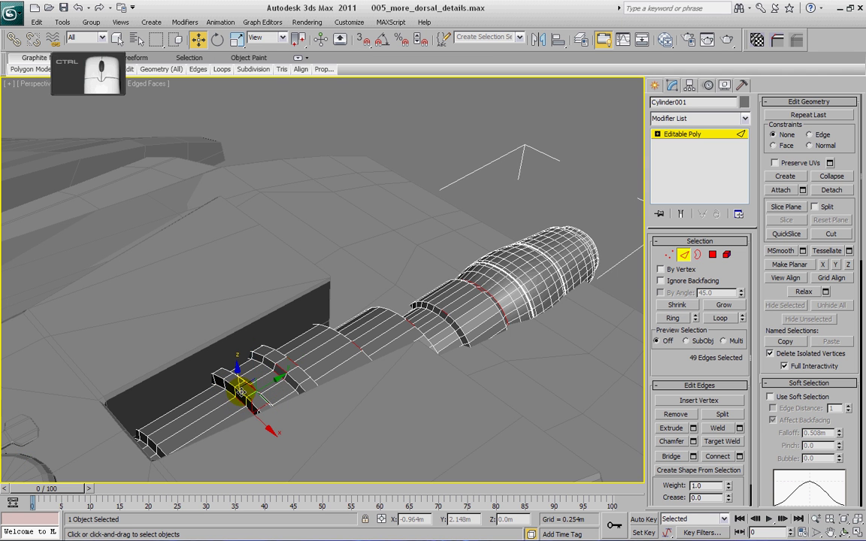
middle_click_drag(203, 409, 328, 362, "alt")
left_click(248, 349, "ctrl")
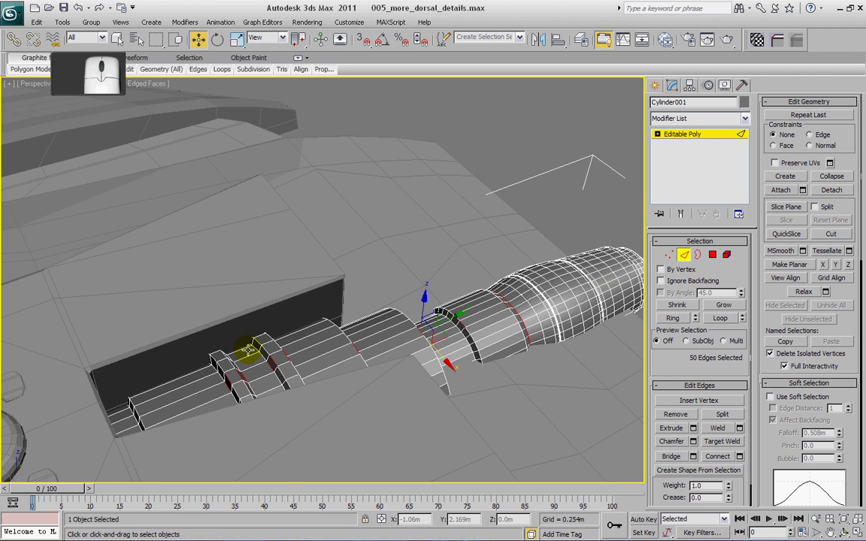
middle_click_drag(248, 350, 325, 314, "alt")
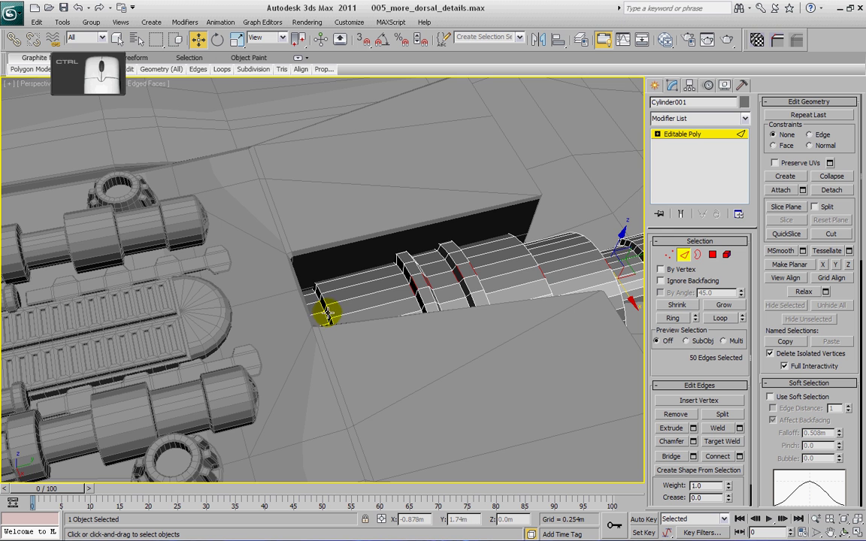
left_click(327, 314, "ctrl")
middle_click_drag(379, 290, 386, 308, "alt")
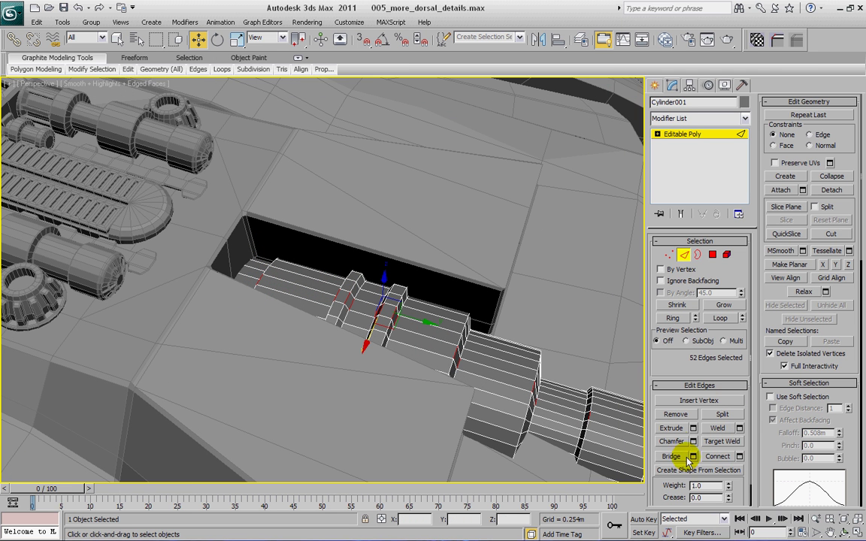
Step: Expand the selected edges to full loops around the cylinder and chamfer them by 0.001 m with 1 segment
left_click(728, 321)
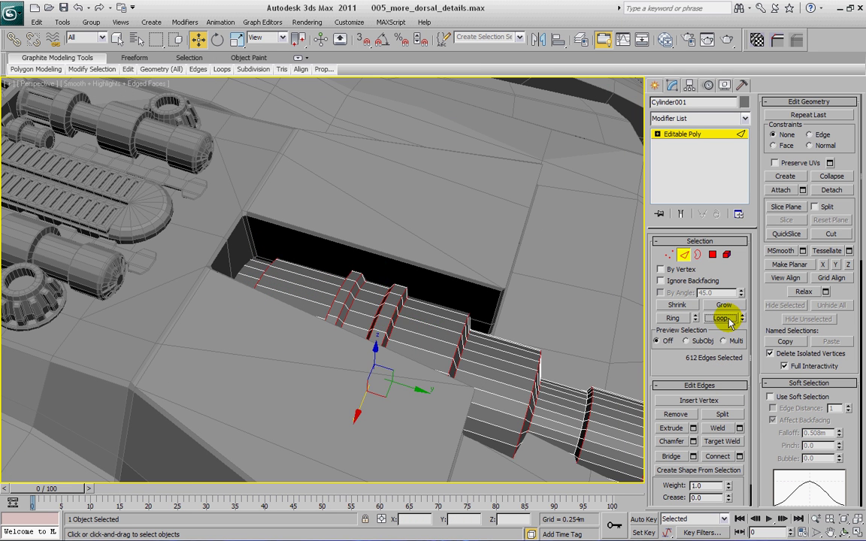
middle_click_drag(535, 376, 458, 315, "alt")
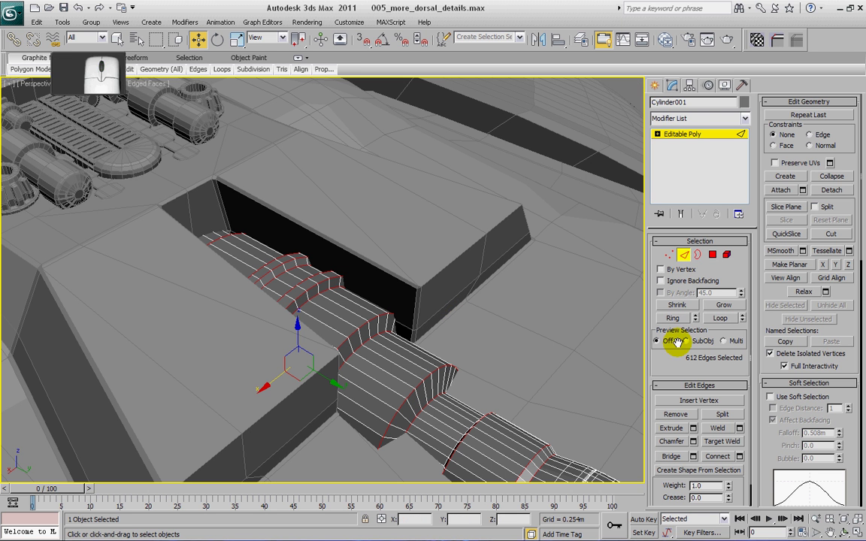
left_click(694, 442)
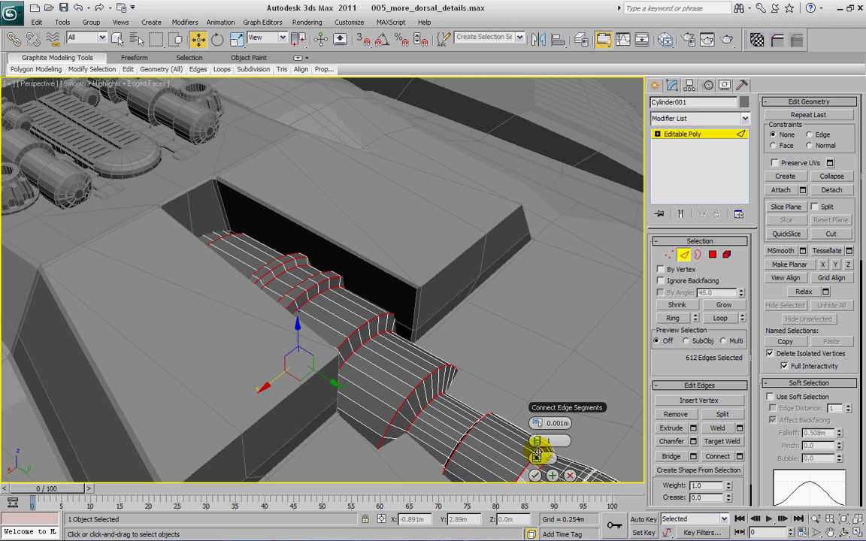
left_click(534, 475)
middle_click_drag(437, 356, 419, 391, "alt")
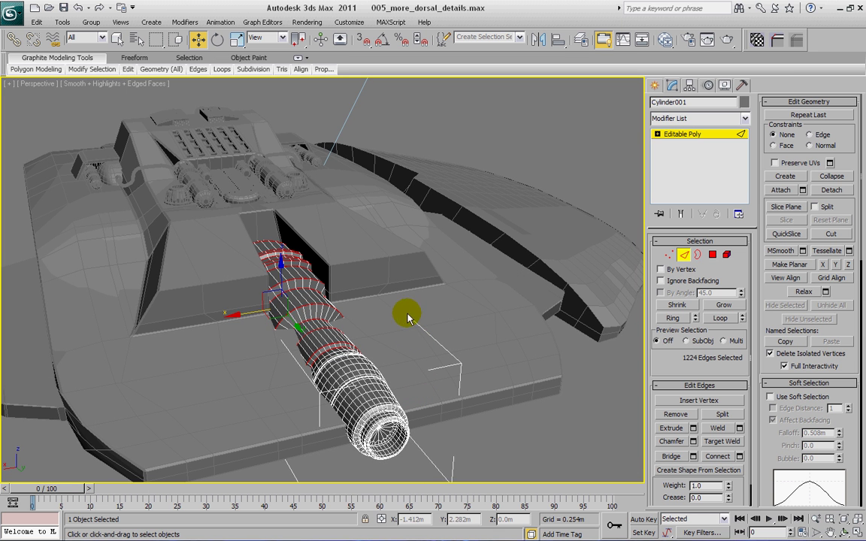
Step: Switch to vertex editing and select the vertices of the cap inside the nozzle, starting from its centre vertex and growing outward
middle_click_drag(411, 353, 391, 301)
scroll(406, 321, "up", 8)
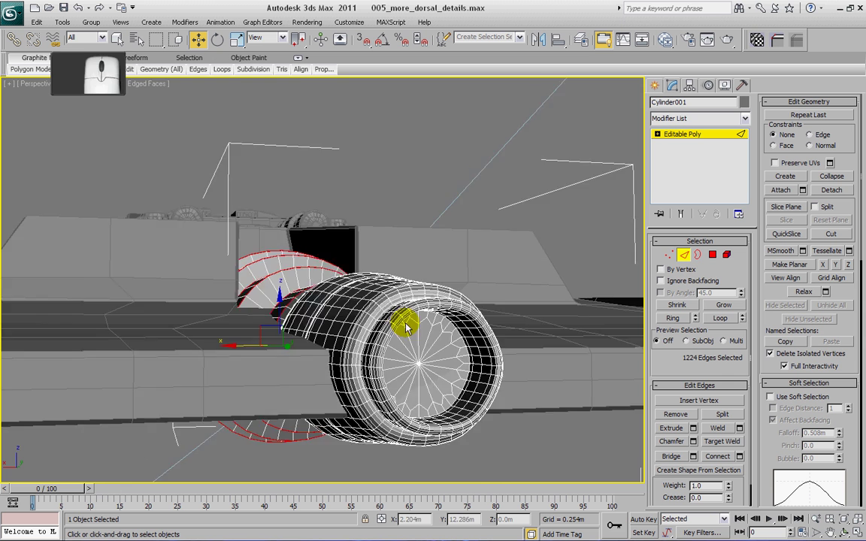
middle_click_drag(415, 350, 394, 345)
scroll(395, 345, "down", 10)
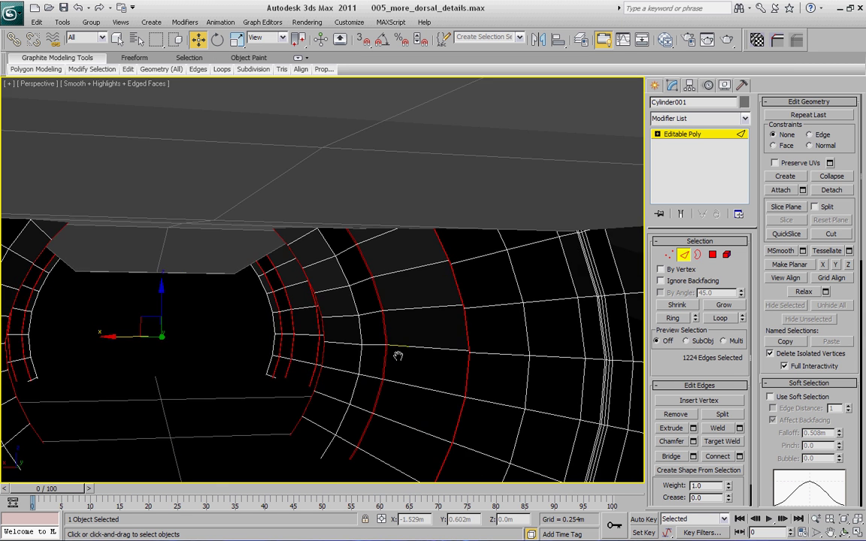
middle_click_drag(335, 369, 301, 289, "alt")
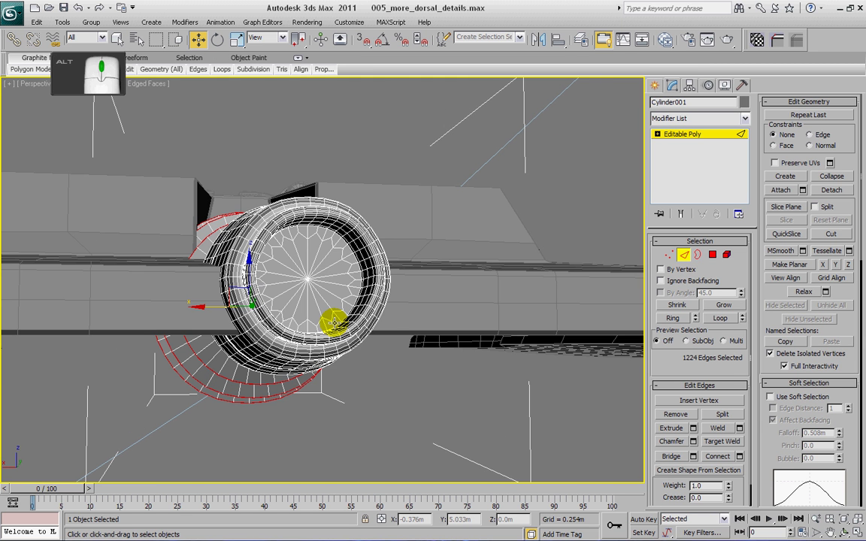
left_click(666, 255)
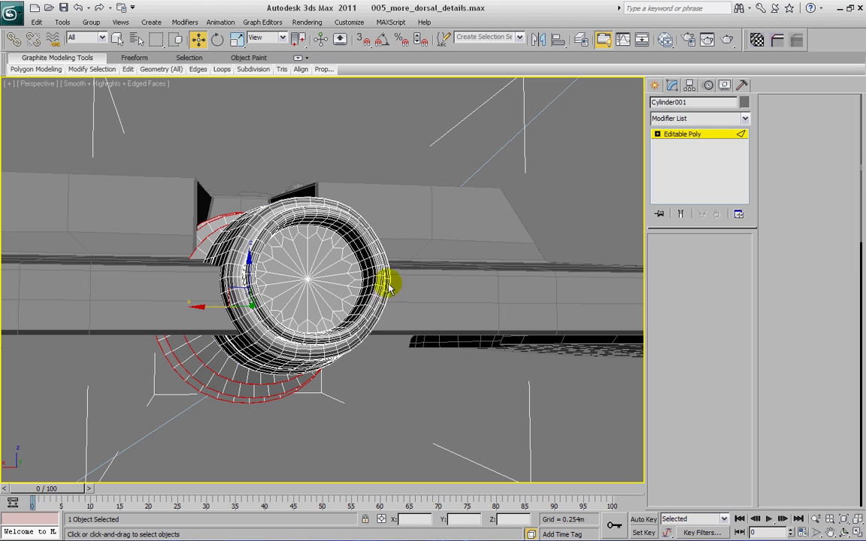
left_click(306, 280)
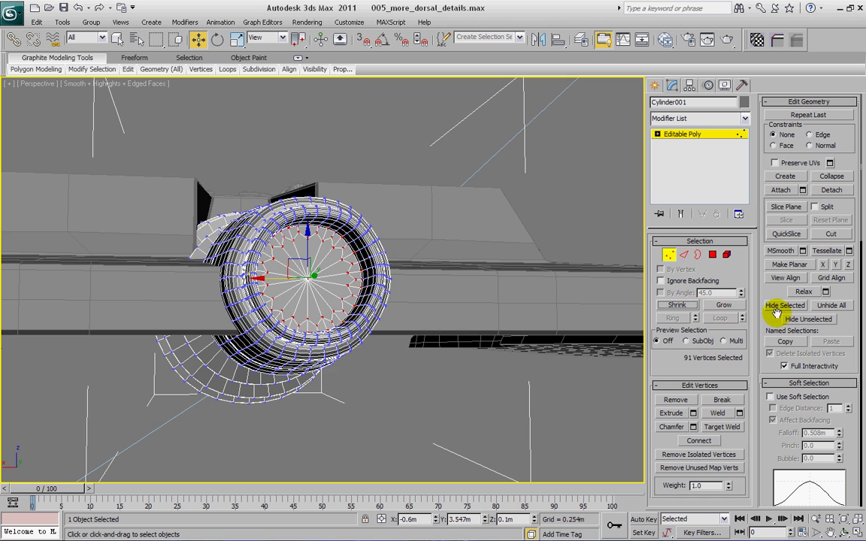
Step: Shrink the vertex selection by one ring and convert it to a polygon selection on the nozzle's inner cap
middle_click_drag(421, 269, 413, 249, "alt")
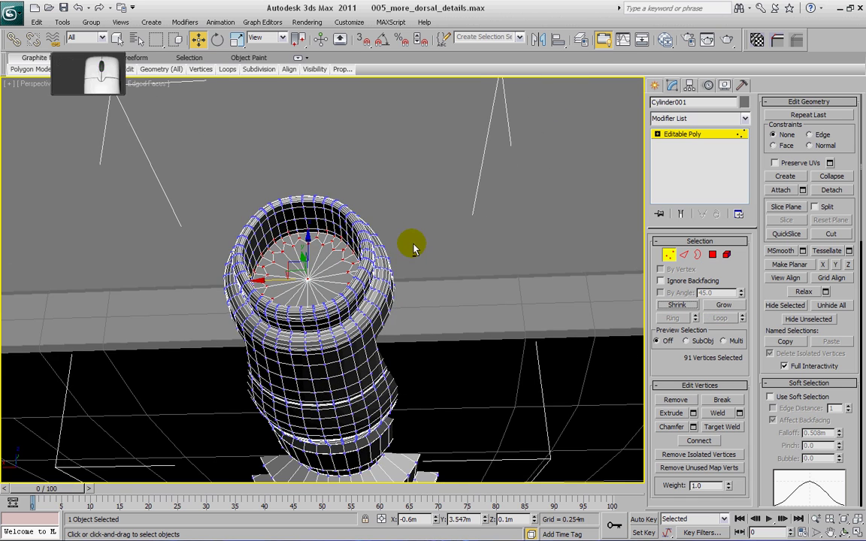
scroll(349, 250, "up", 5, "alt")
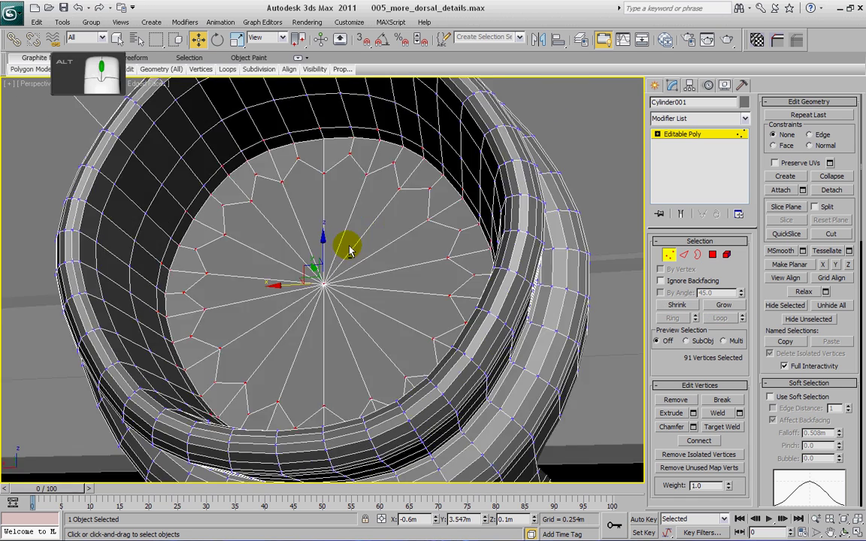
middle_click_drag(349, 250, 353, 226, "alt")
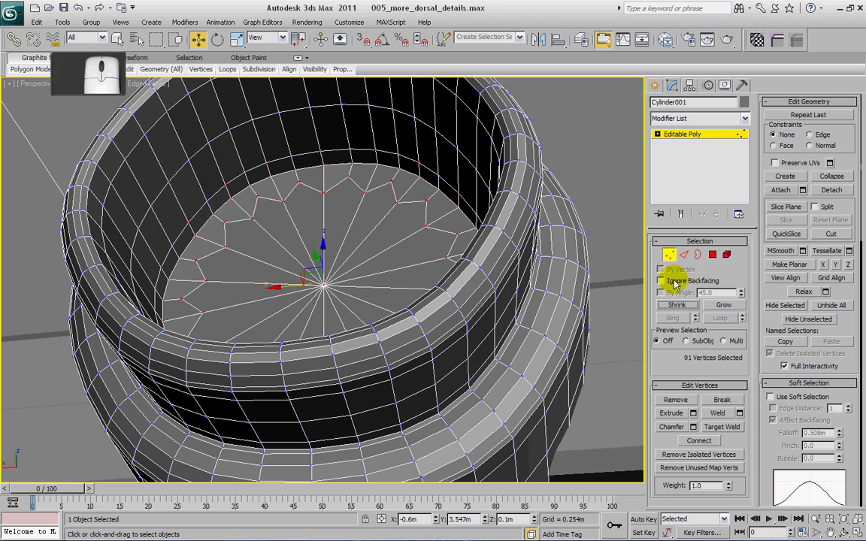
left_click(677, 304)
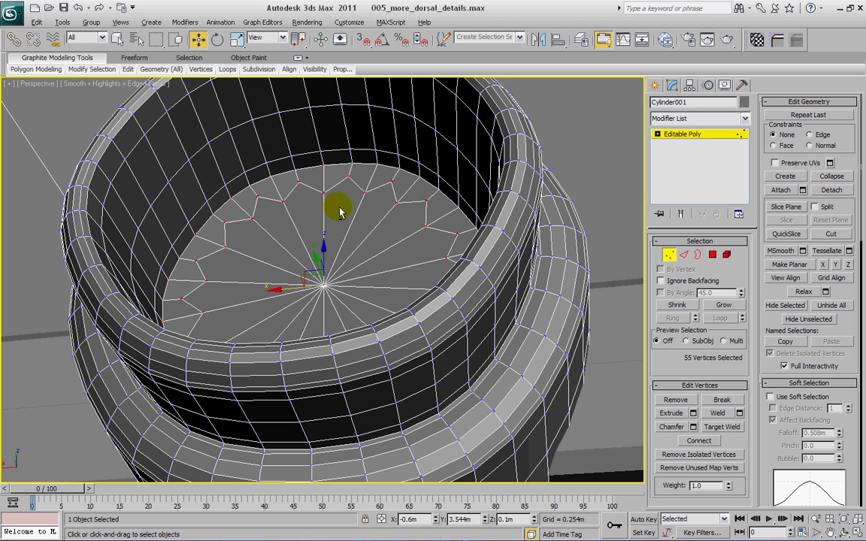
middle_click_drag(338, 207, 451, 248, "alt")
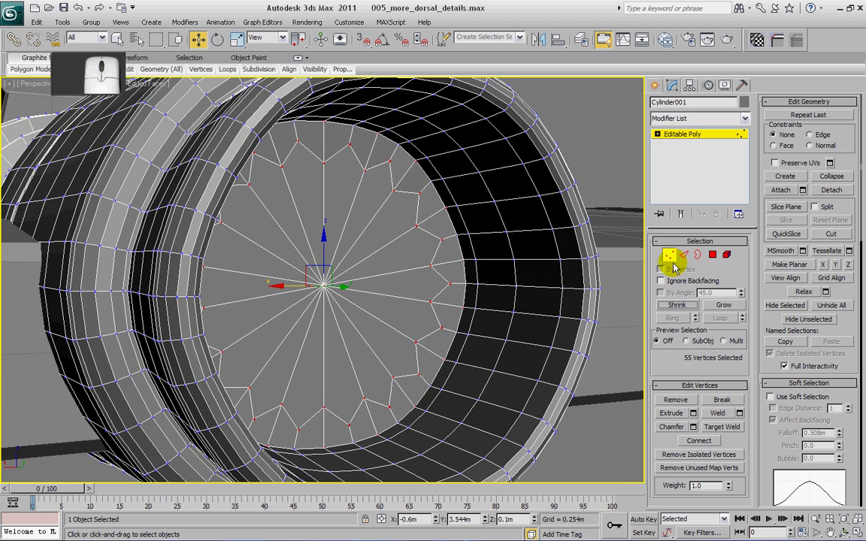
left_click(713, 254, "ctrl")
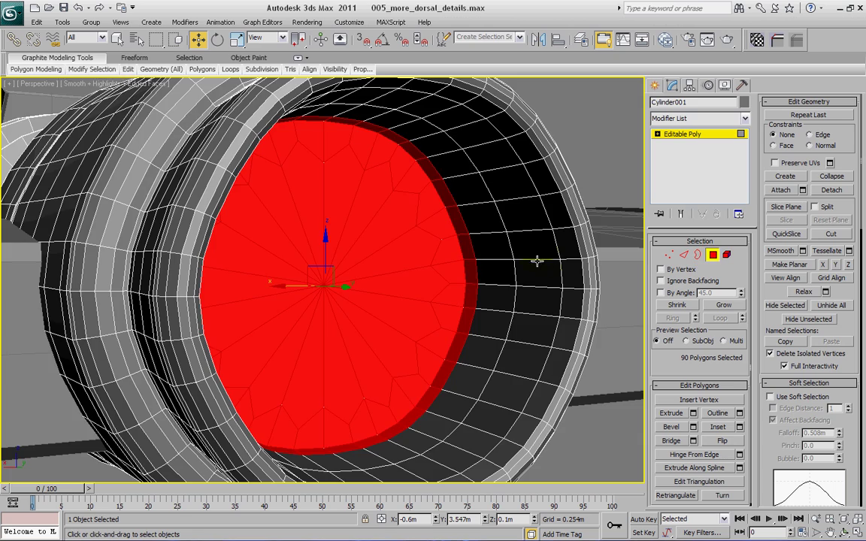
Step: Shrink the polygon selection to the flat cap inside the nozzle and delete those polygons
mouse_move(589, 261)
middle_mouse_down("alt")
mouse_move(390, 245)
mouse_move(597, 264)
middle_mouse_up("alt")
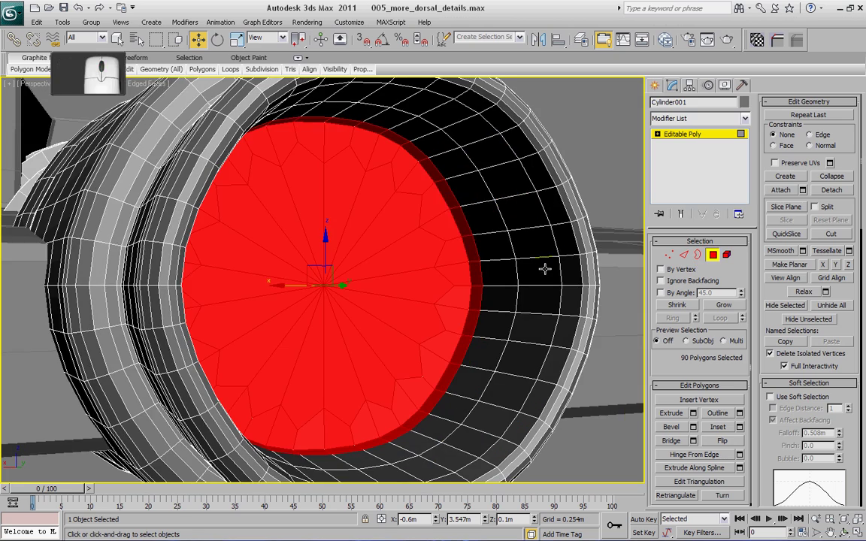
left_click(676, 306)
middle_click_drag(444, 263, 466, 300, "alt")
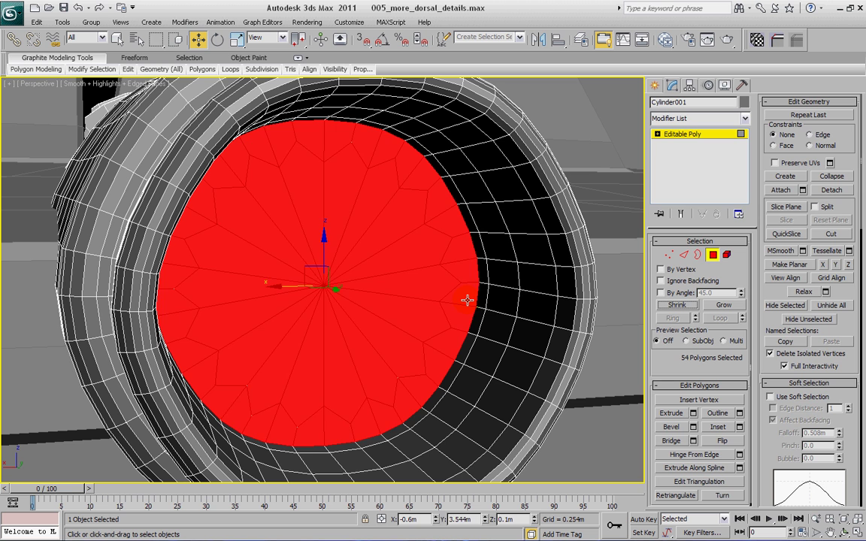
key("Delete")
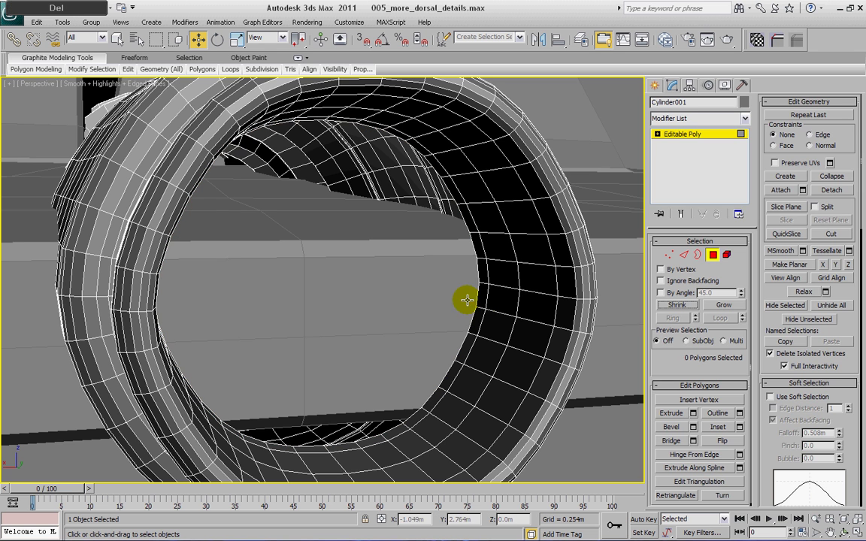
Step: Select the open border inside the nozzle, close it with a single cap polygon and clear the selection
left_click(683, 254)
left_click(698, 255)
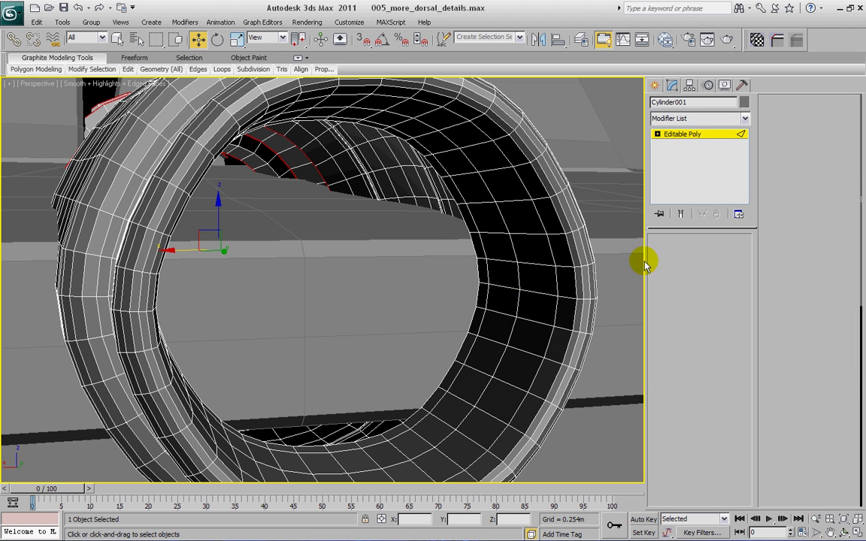
left_click(470, 314)
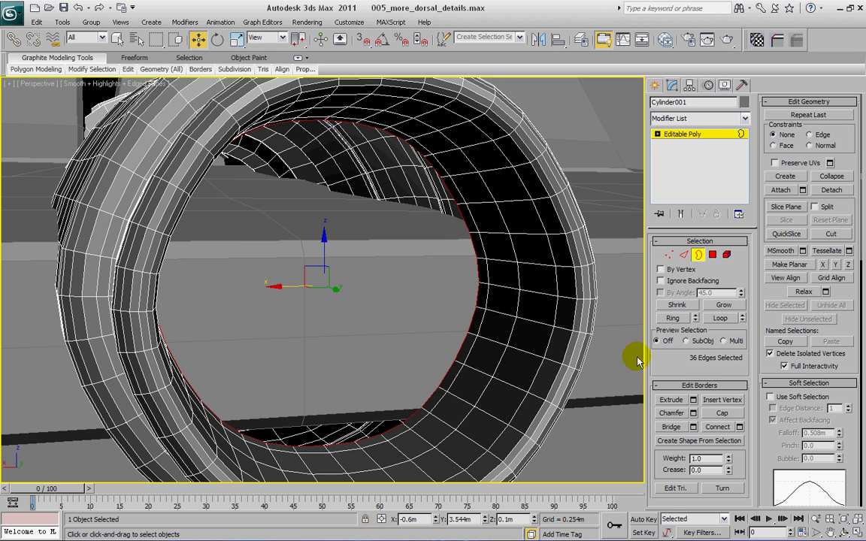
left_click(722, 414)
middle_click_drag(387, 270, 313, 262, "alt")
left_click(374, 319)
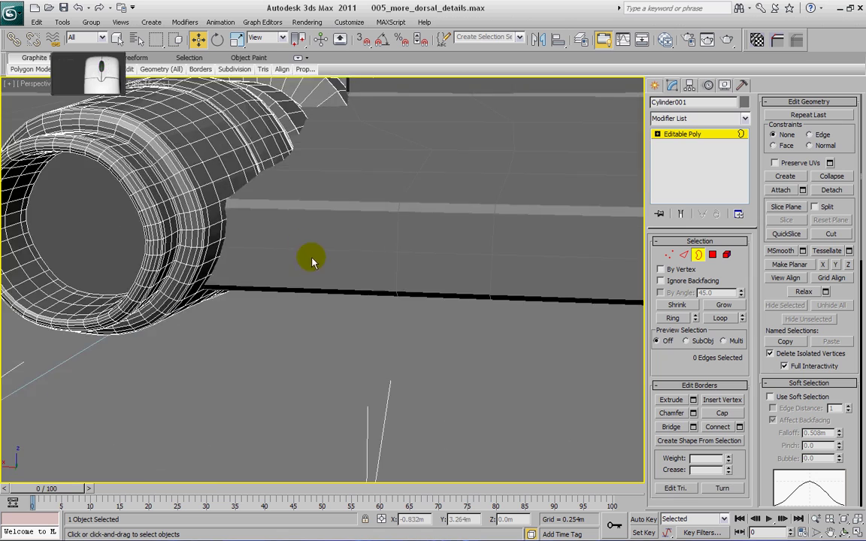
Step: Examine the engine cylinder from several angles, from the nozzle along its stepped sections to the recessed channel
scroll(312, 262, "down", 6)
middle_click_drag(251, 215, 246, 239, "alt")
middle_click_drag(203, 259, 330, 330, "alt")
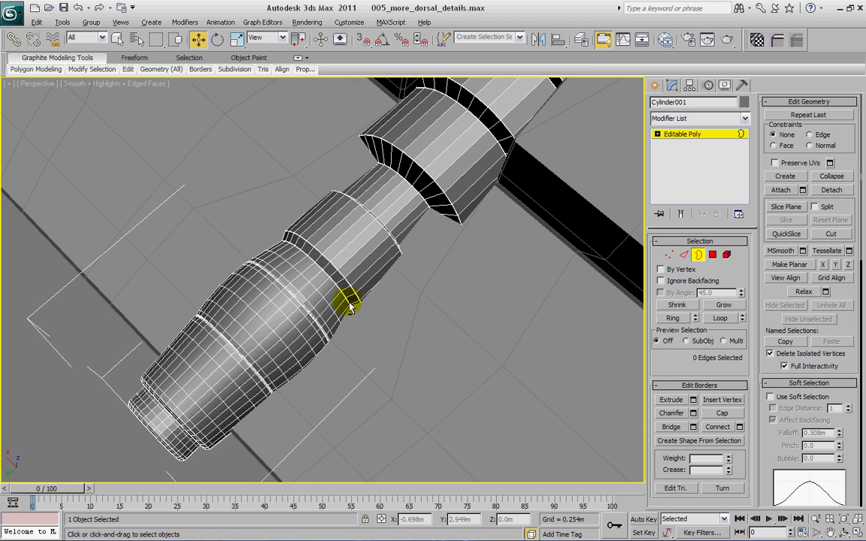
middle_click_drag(348, 300, 265, 304, "alt")
scroll(278, 291, "up", 2)
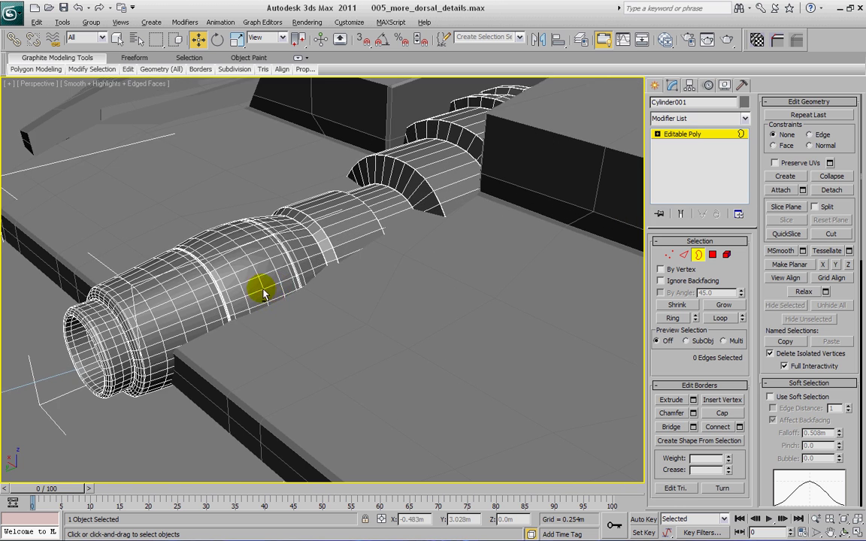
middle_click_drag(309, 232, 358, 226, "alt")
scroll(357, 353, "down", 2)
middle_click_drag(485, 238, 196, 275, "alt")
middle_click_drag(400, 228, 294, 238)
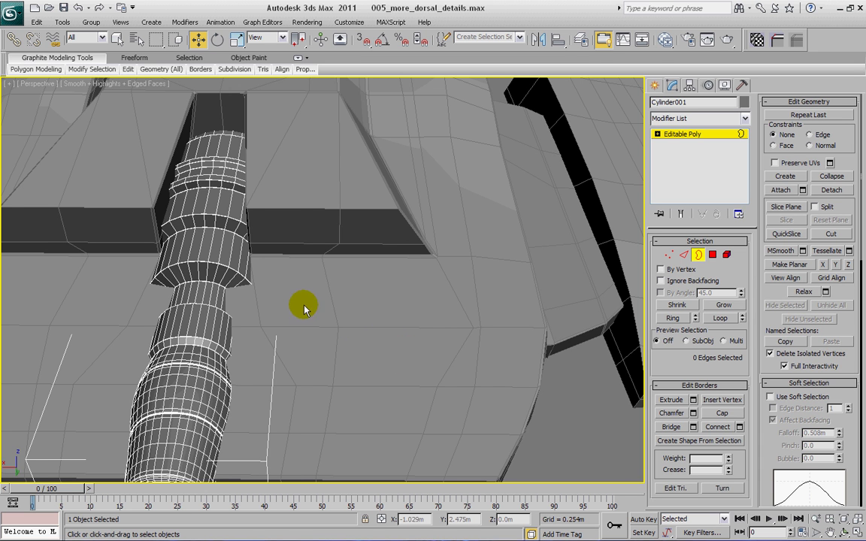
Step: Select the hull and activate its Editable Poly level beneath the Symmetry modifier
middle_click_drag(311, 309, 382, 333)
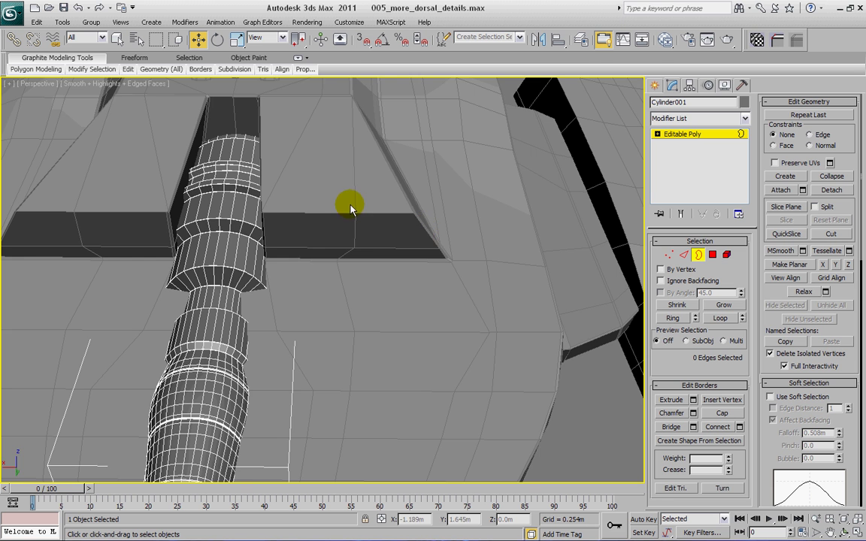
middle_click_drag(349, 208, 330, 189, "alt")
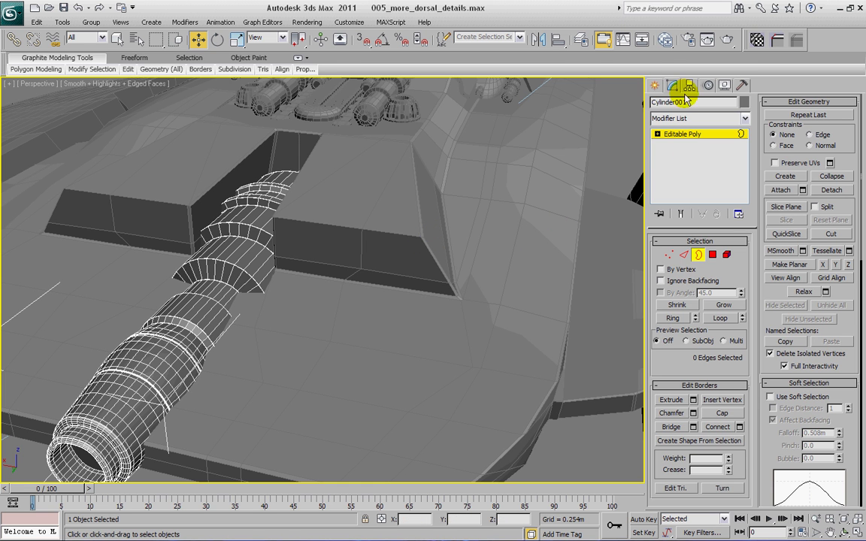
left_click(655, 85)
left_click(444, 264)
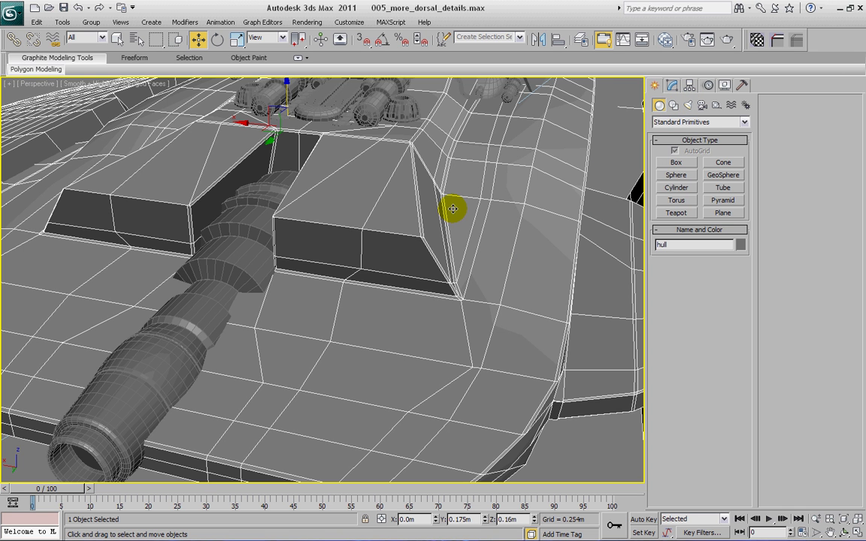
left_click(673, 85)
left_click(680, 154)
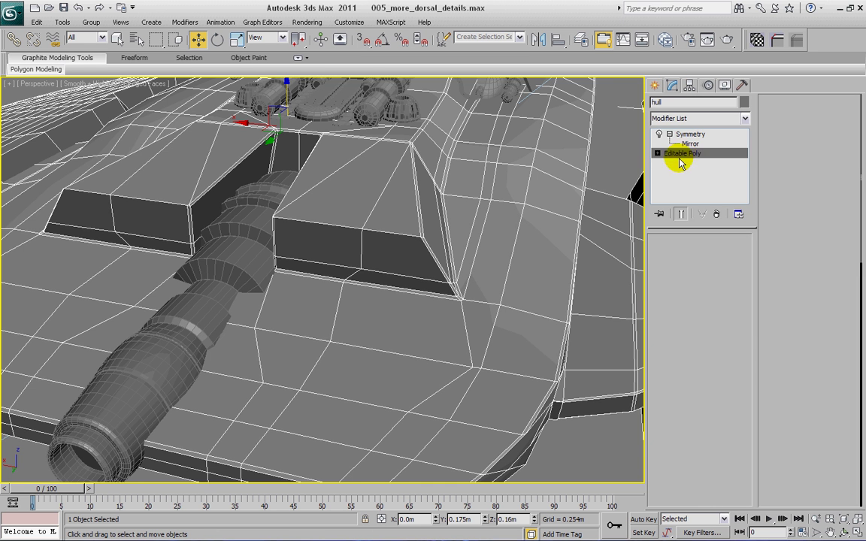
Step: Clone the four rear-face polygons of the raised block beside the cylinder as an element, about 1.04 m rearward along Y
left_click(717, 254)
left_click(331, 238)
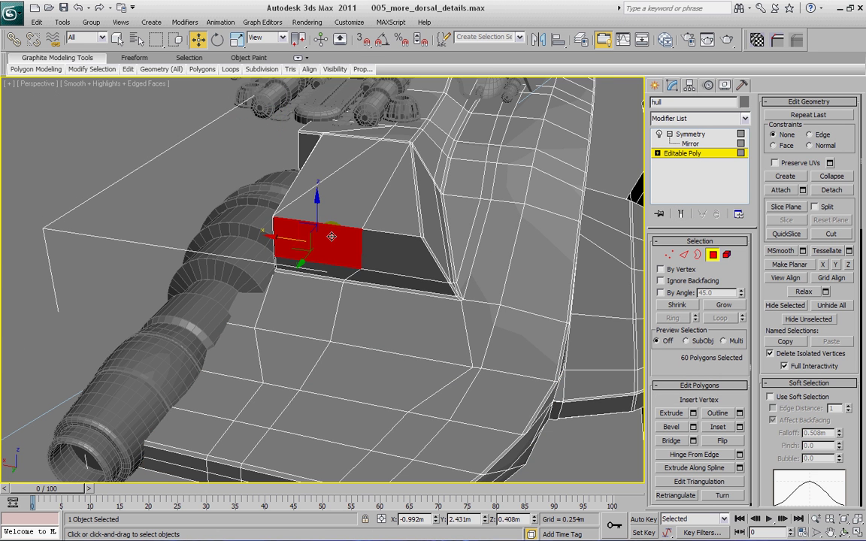
left_click(317, 269, "ctrl")
left_click(383, 247, "ctrl")
left_click(376, 281, "ctrl")
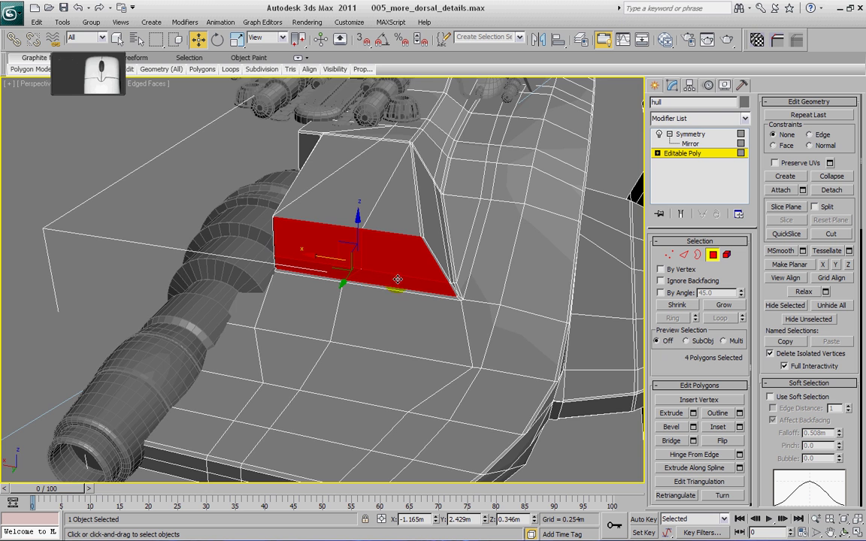
mouse_move(397, 280)
middle_mouse_down("alt")
mouse_move(373, 402)
mouse_move(406, 264)
middle_mouse_up("alt")
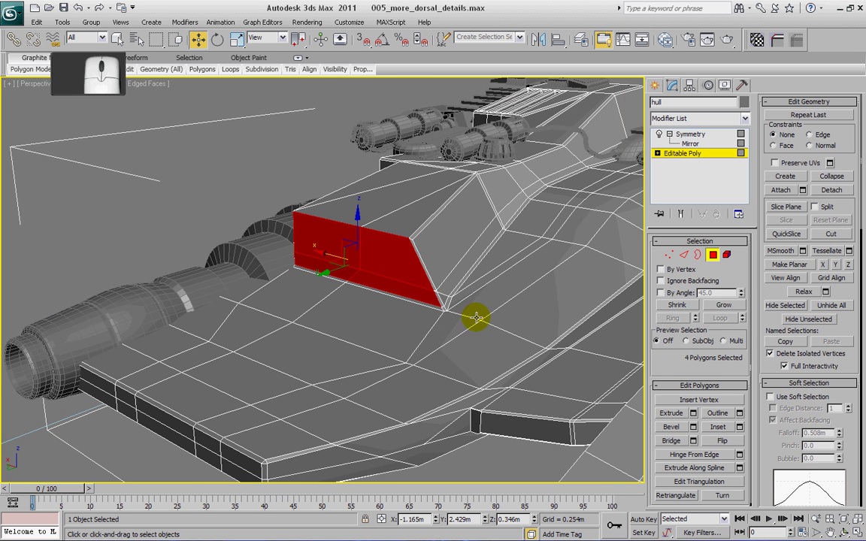
middle_click_drag(475, 318, 442, 318, "alt")
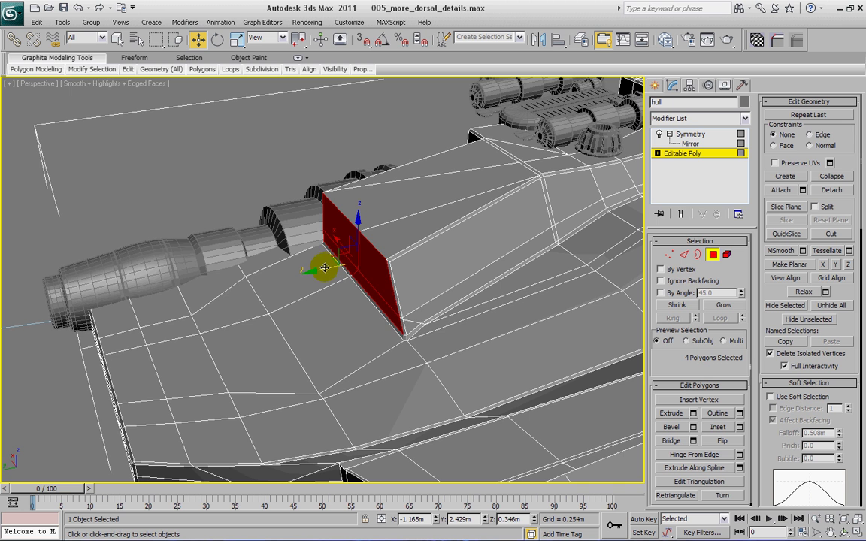
left_click_drag(324, 267, 65, 321, "shift")
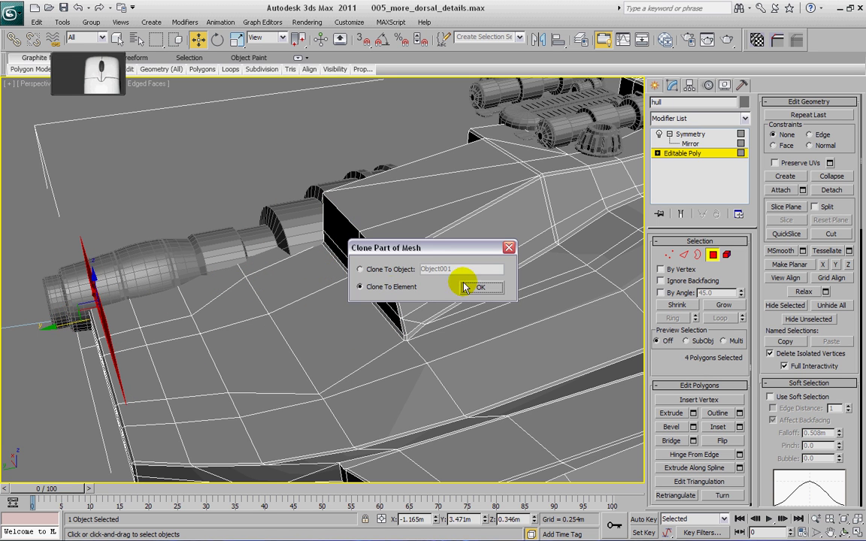
left_click(477, 233)
Step: Lower the cloned panel by about 0.124 m along Z so it sits on the deck's rear edge
middle_click_drag(181, 316, 233, 350, "alt")
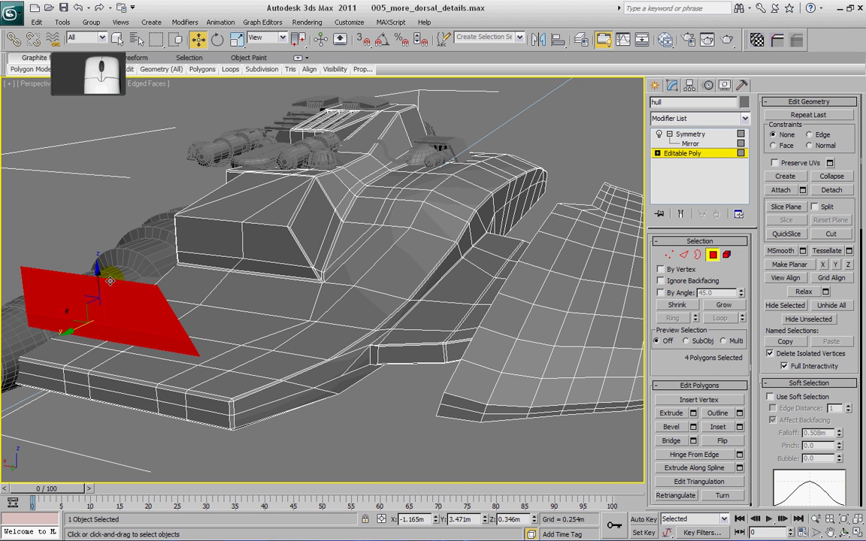
left_click_drag(100, 275, 94, 302)
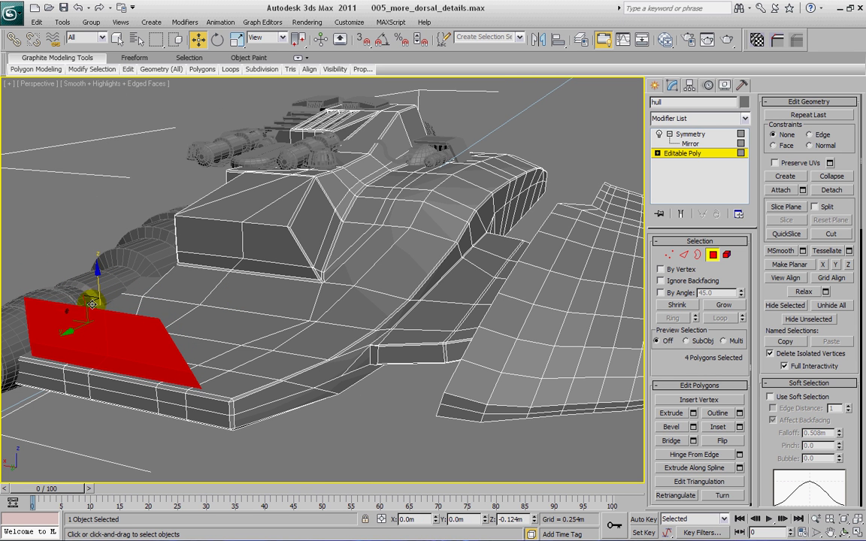
middle_click_drag(147, 305, 226, 304, "alt")
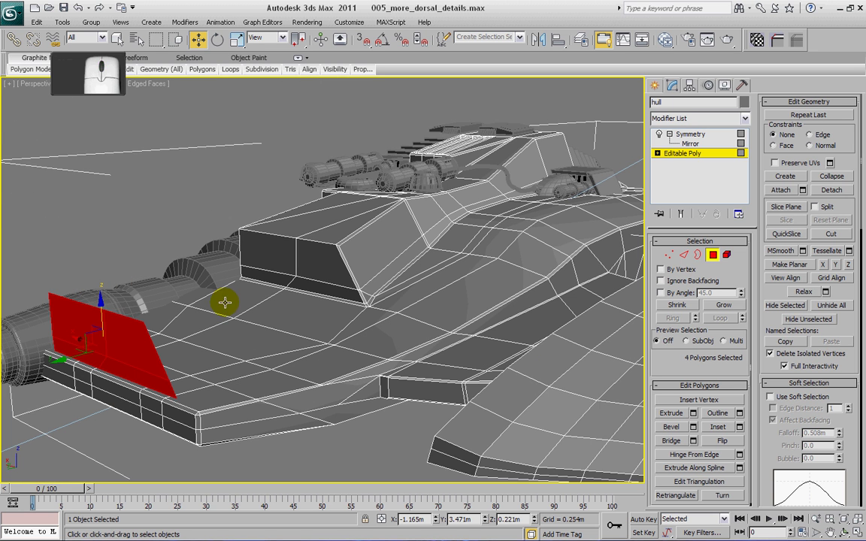
Step: Extrude the cloned panel's open border about 0.09 m towards the raised block and scale it down slightly
left_click(696, 257)
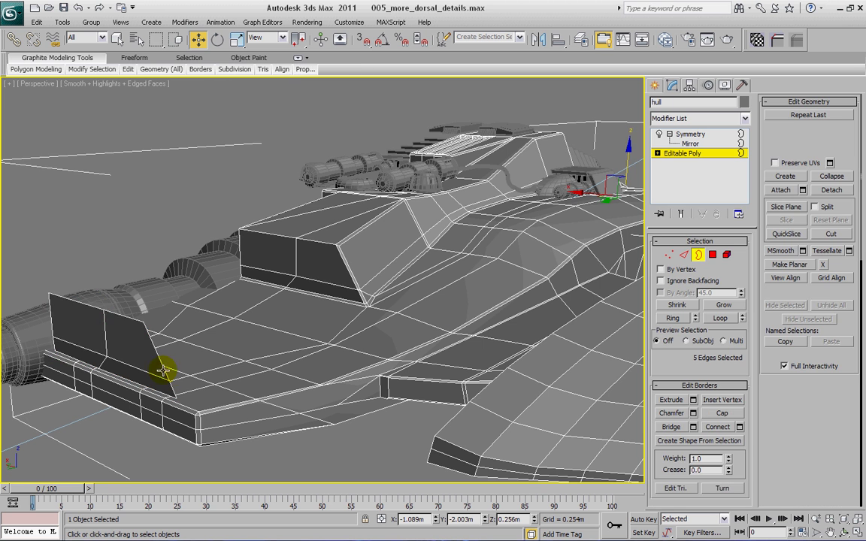
left_click(154, 344)
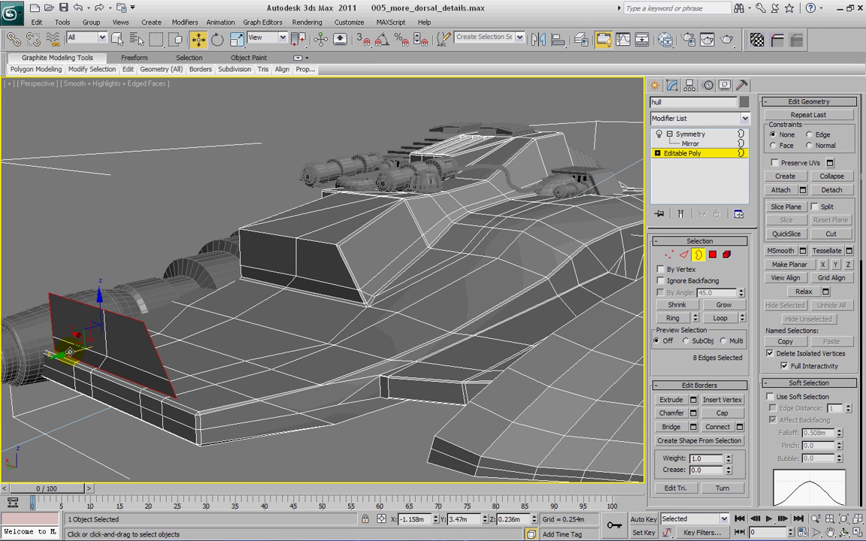
left_click_drag(69, 351, 73, 351, "shift")
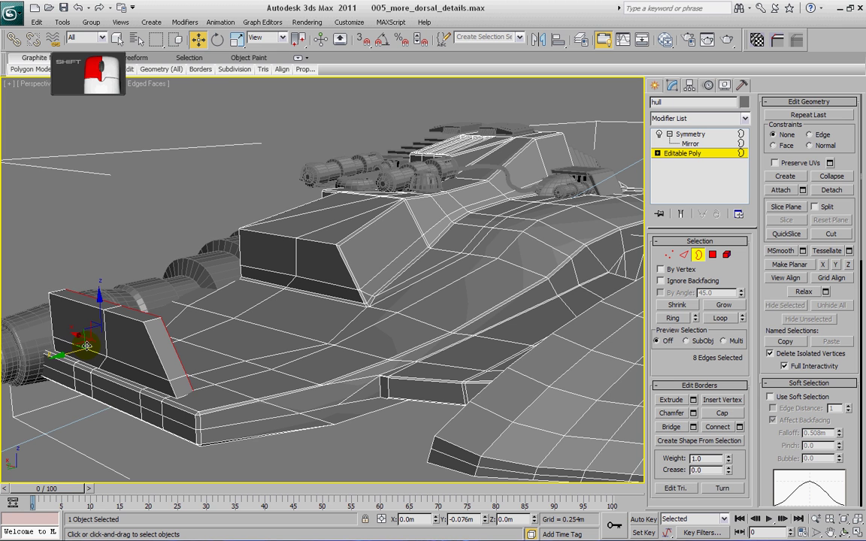
mouse_move(86, 345)
left_mouse_down("shift")
mouse_move(112, 335)
mouse_move(86, 336)
left_mouse_up("shift")
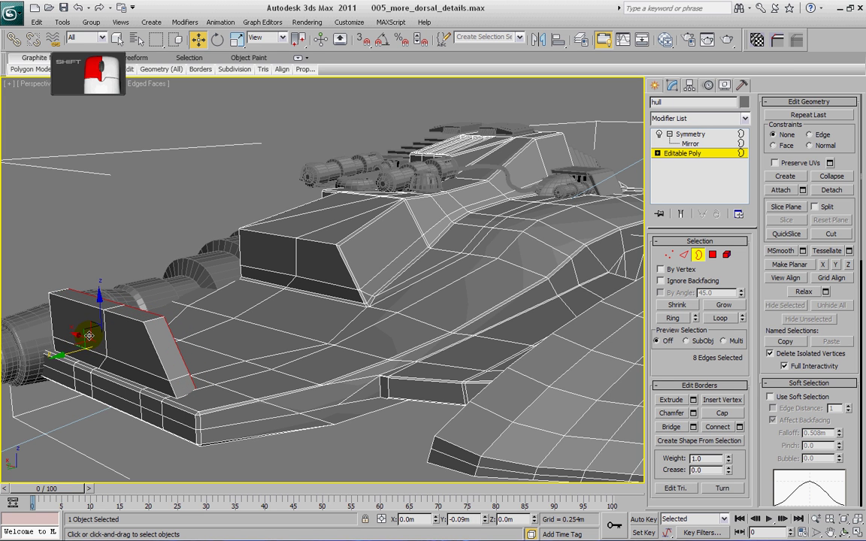
left_click(237, 39)
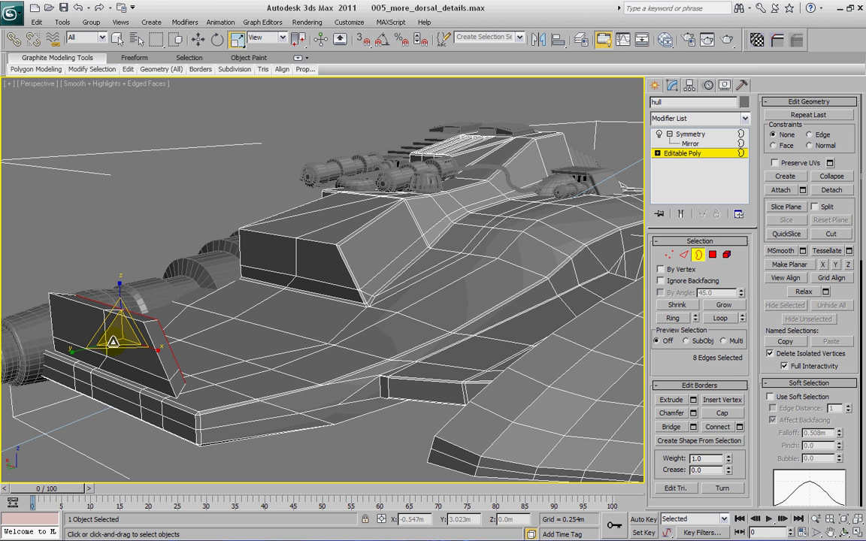
Step: Move the three vertices at the inner end of the panel's extruded border slightly along X towards the cylinder
middle_click_drag(98, 299, 565, 282, "alt")
left_click(667, 254)
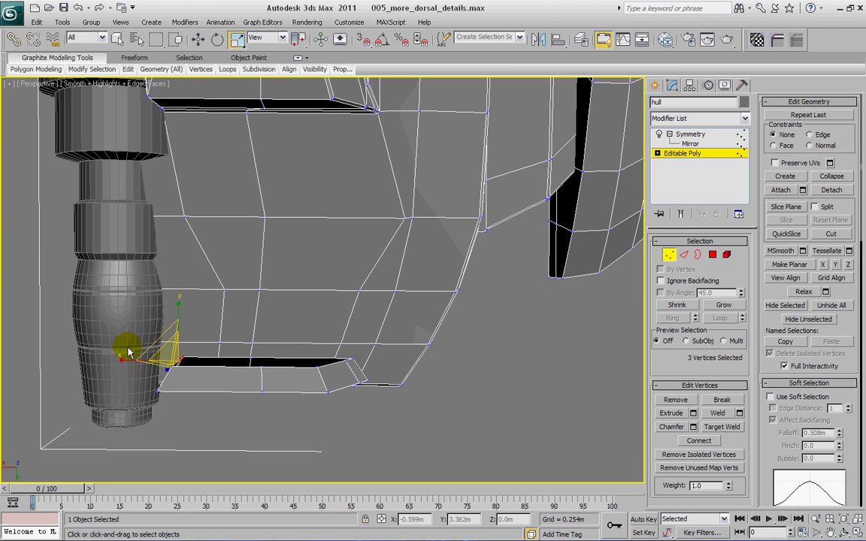
left_click(198, 39)
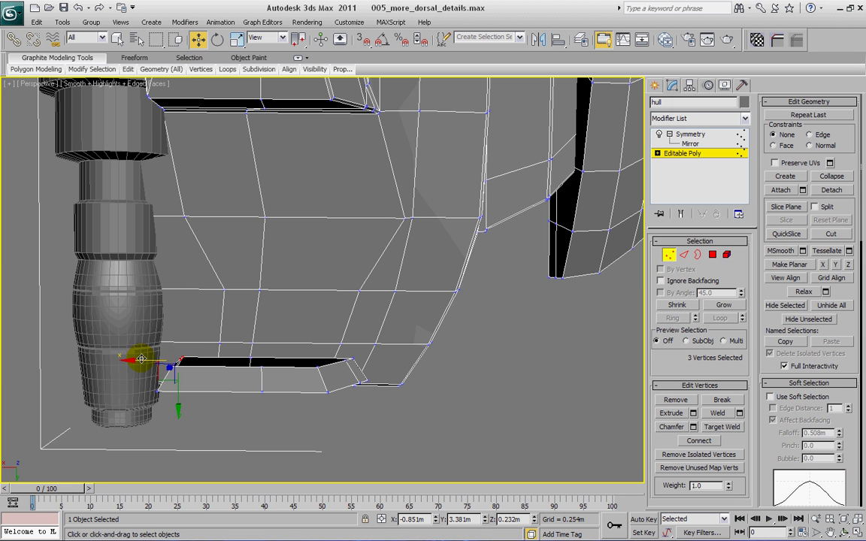
middle_click_drag(298, 350, 241, 263, "alt")
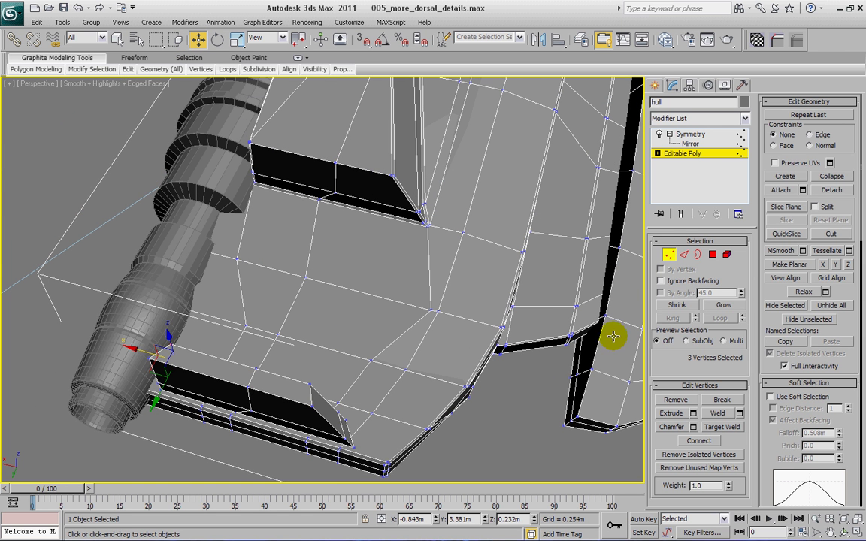
Step: Close the panel's open border on the side facing the raised block with a cap polygon
left_click(697, 255)
middle_click_drag(572, 271, 558, 353, "alt")
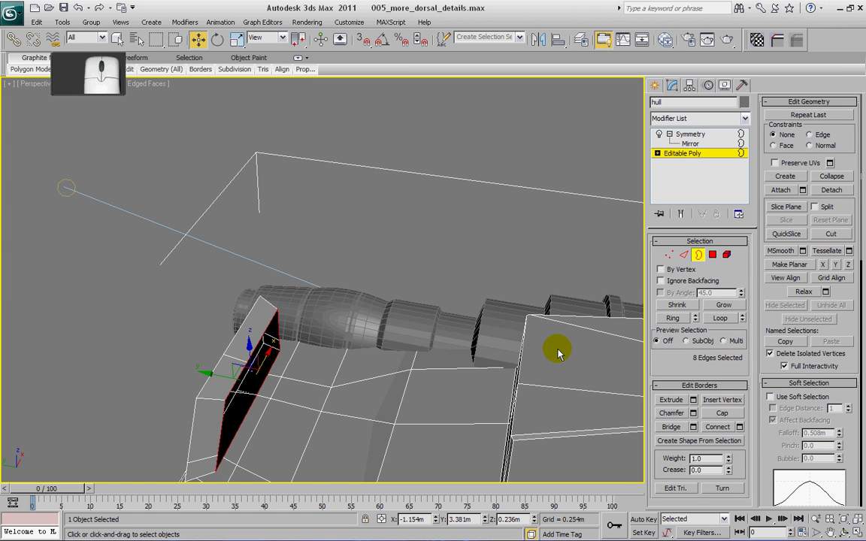
left_click(722, 412)
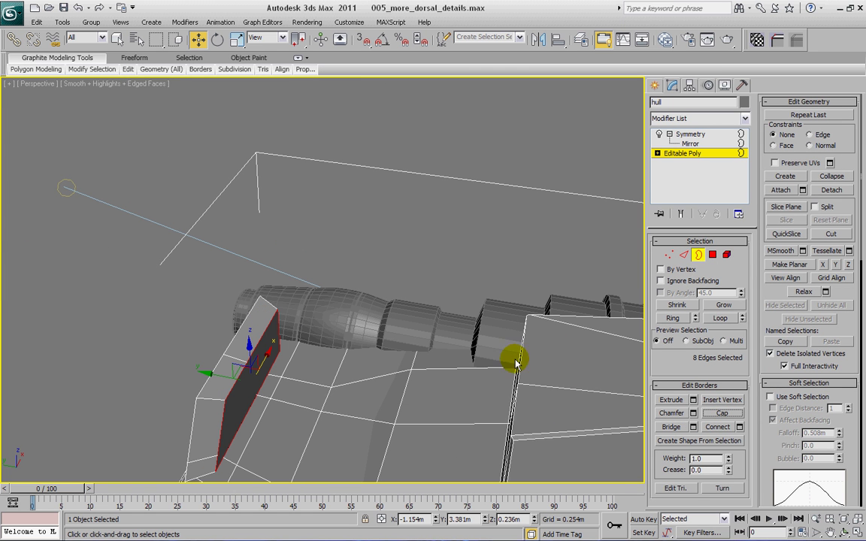
Step: Select the new cap polygon on the panel and start beveling it
middle_click_drag(326, 323, 390, 358, "alt")
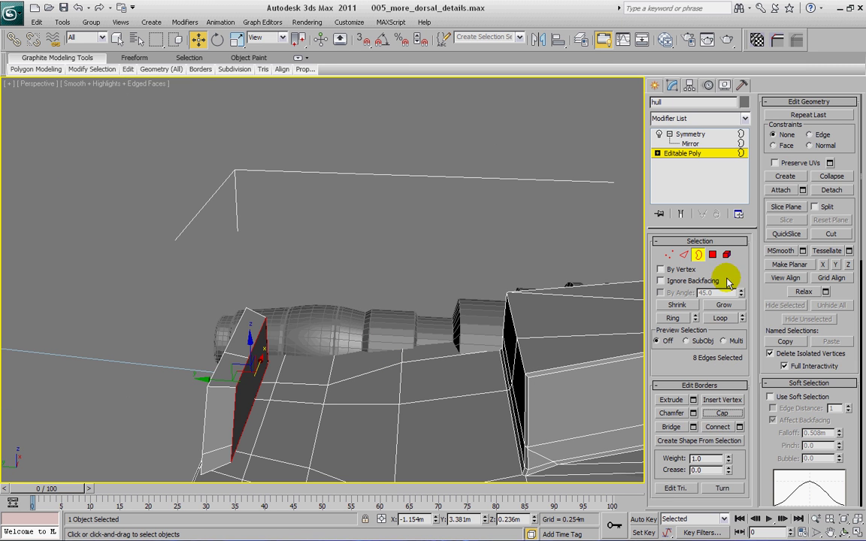
left_click(711, 254)
left_click(242, 396)
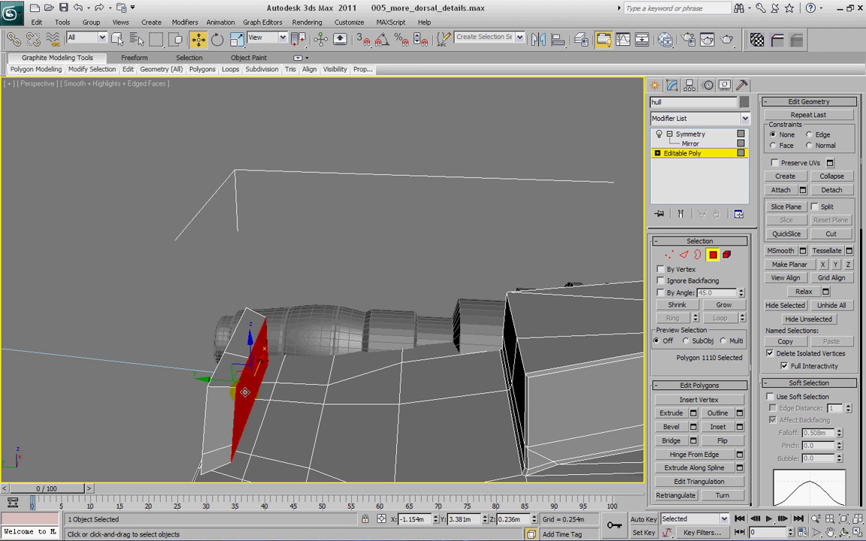
left_click(671, 426)
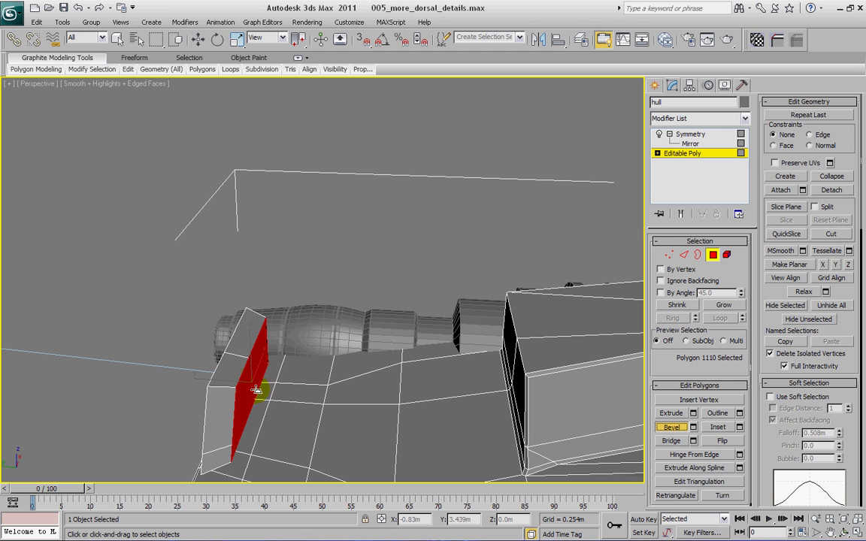
Step: Try to bevel the selected back polygon of the small block at the hull's end in several stages
left_click_drag(249, 383, 246, 378)
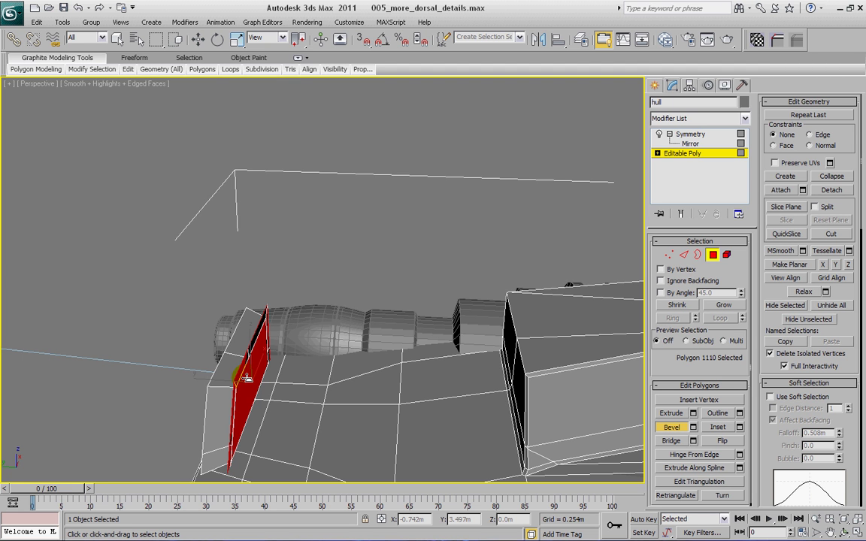
left_click_drag(246, 378, 248, 388)
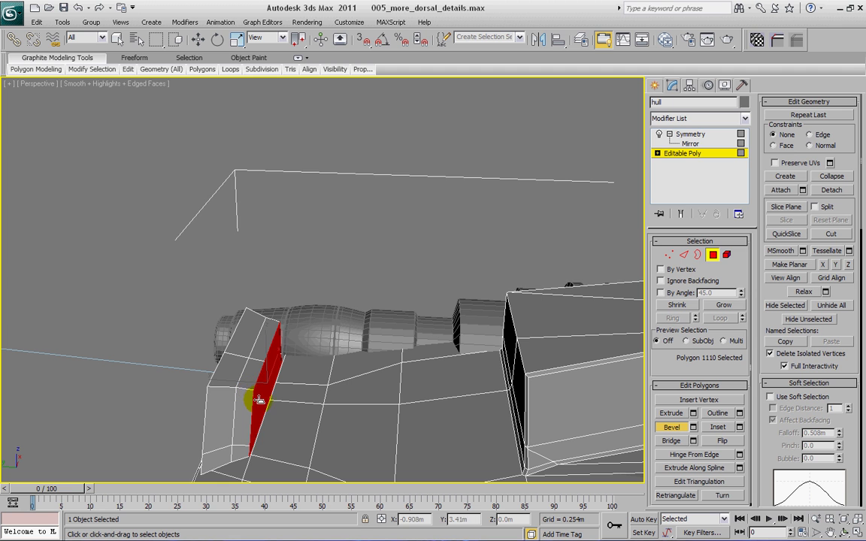
left_click_drag(258, 400, 263, 400)
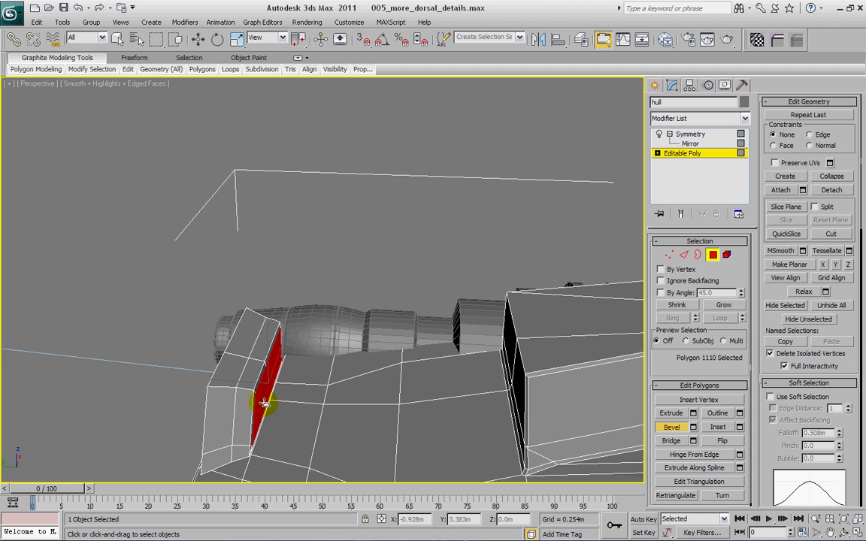
left_click_drag(262, 398, 325, 386)
key("ctrl+z")
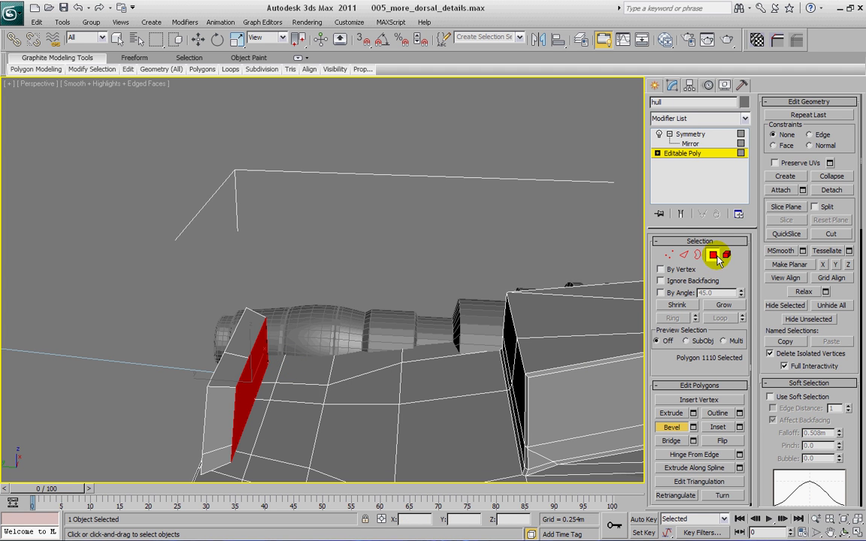
left_click(661, 426)
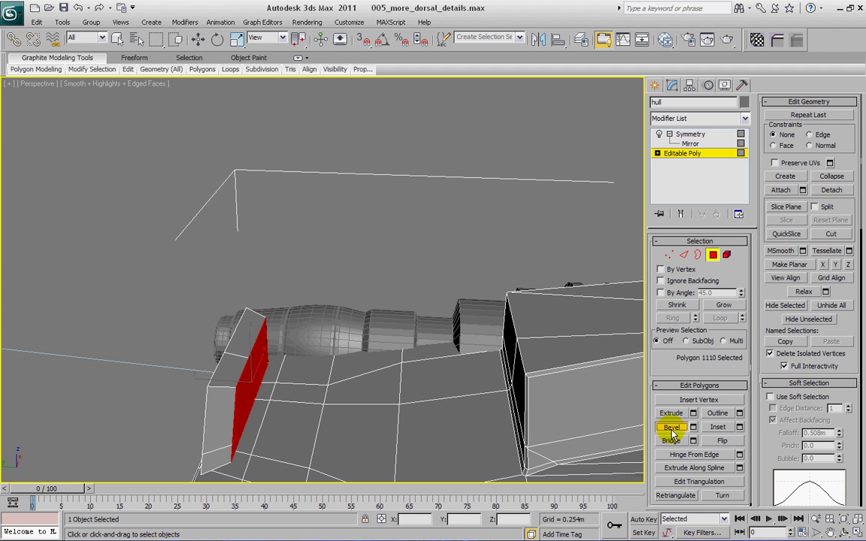
Step: Move the small block's back polygon along the Y axis to about Y 3.2 m, lengthening the block toward the larger one
key("w")
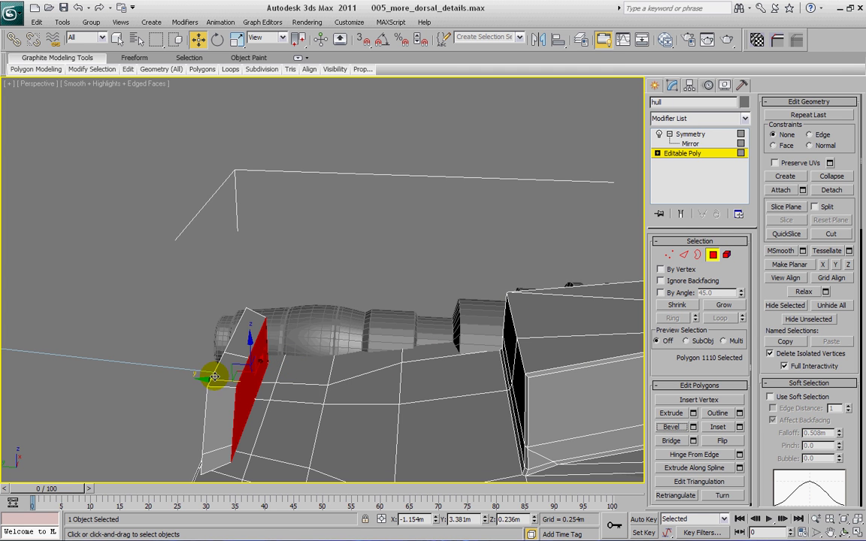
left_click_drag(217, 373, 247, 370)
middle_click_drag(254, 406, 328, 413, "alt")
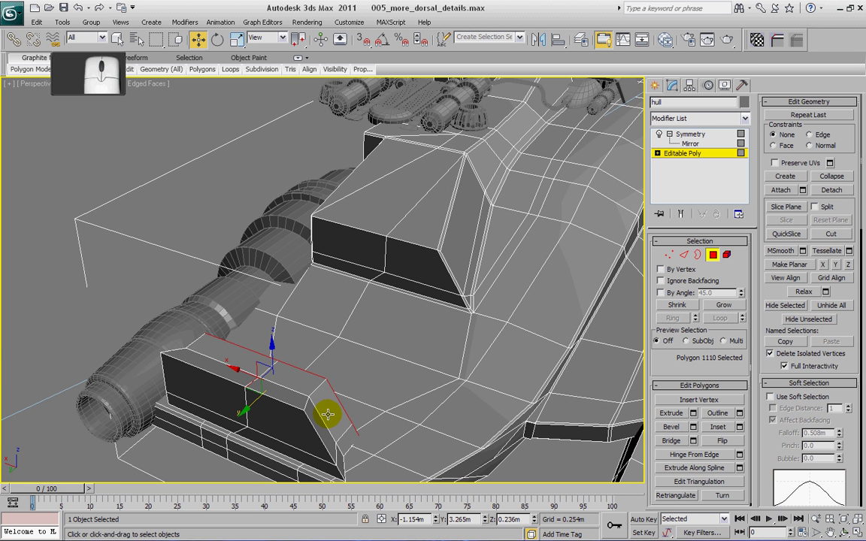
key("ctrl+z")
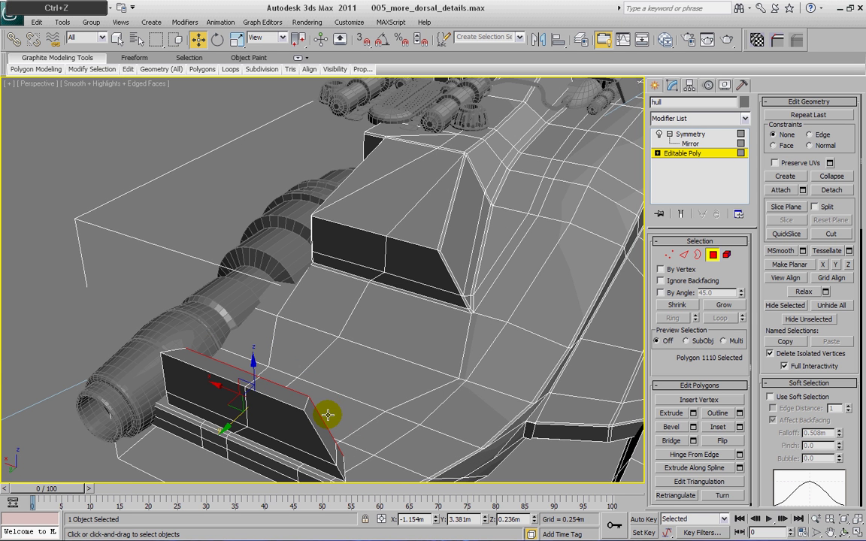
middle_click_drag(328, 414, 213, 435, "alt")
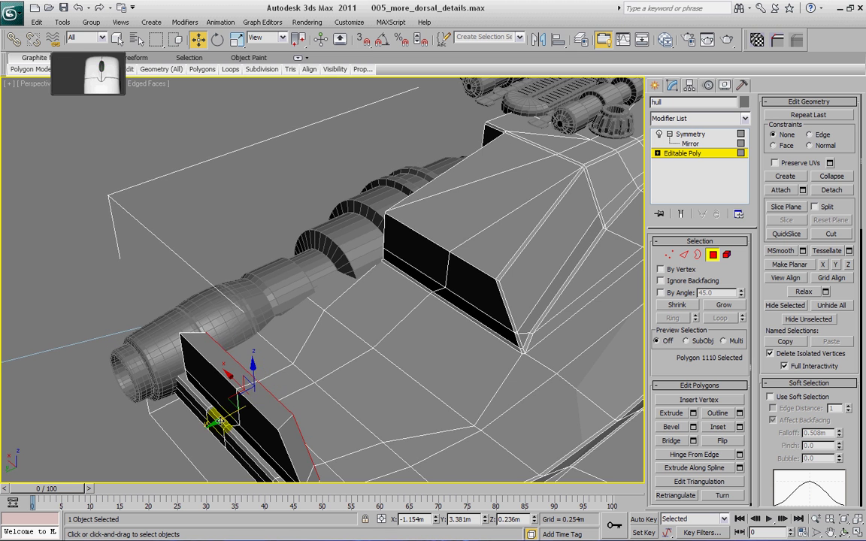
left_click_drag(216, 421, 251, 361)
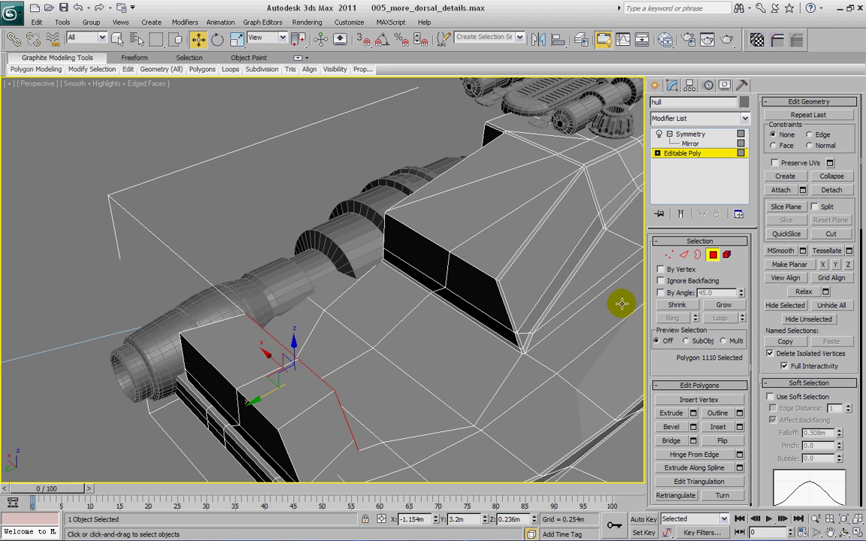
left_click(711, 255)
Step: Inspect the lengthened block from several angles and with the Symmetry modifier's mirrored result, ending at the Editable Poly level
middle_click_drag(319, 396, 328, 367, "alt")
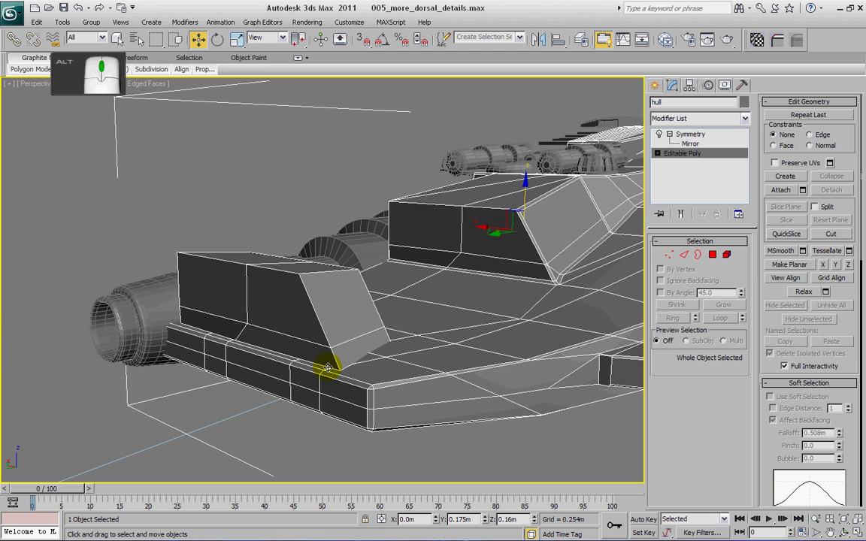
middle_click_drag(406, 383, 349, 423, "alt")
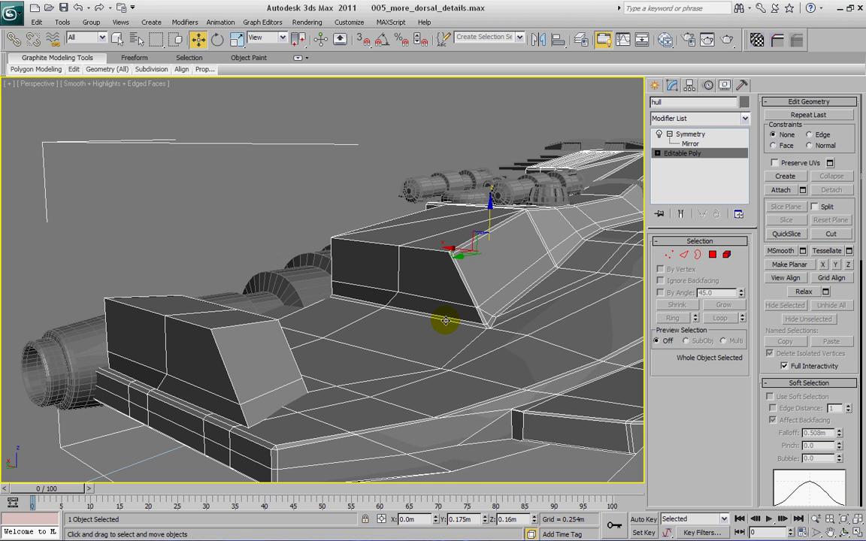
middle_click_drag(354, 257, 244, 336, "alt")
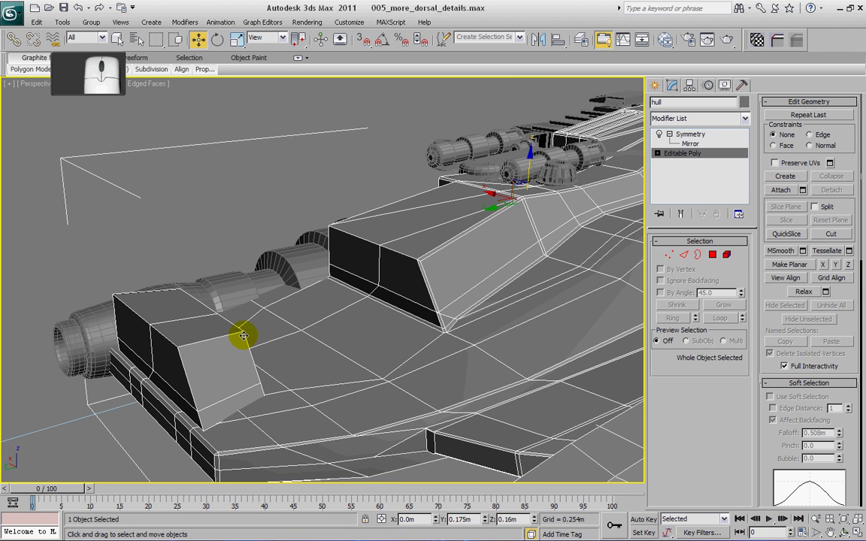
key("Page_Up")
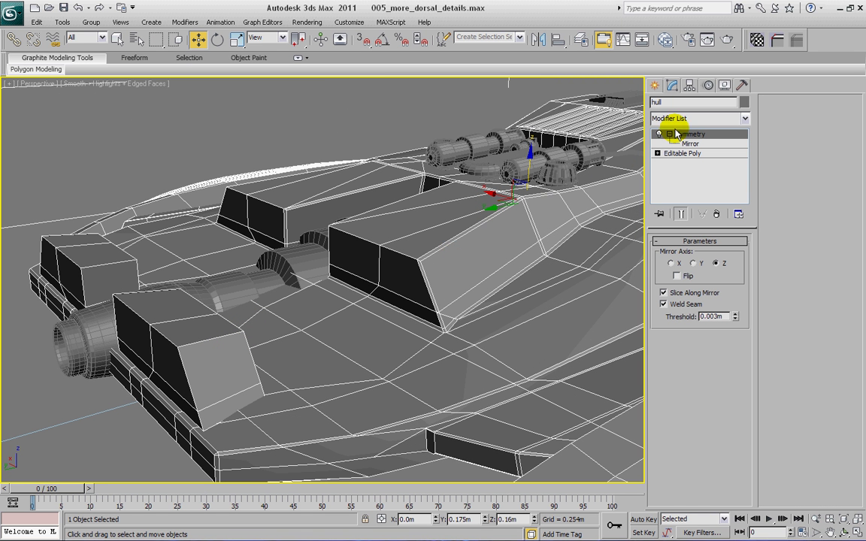
left_click(693, 155)
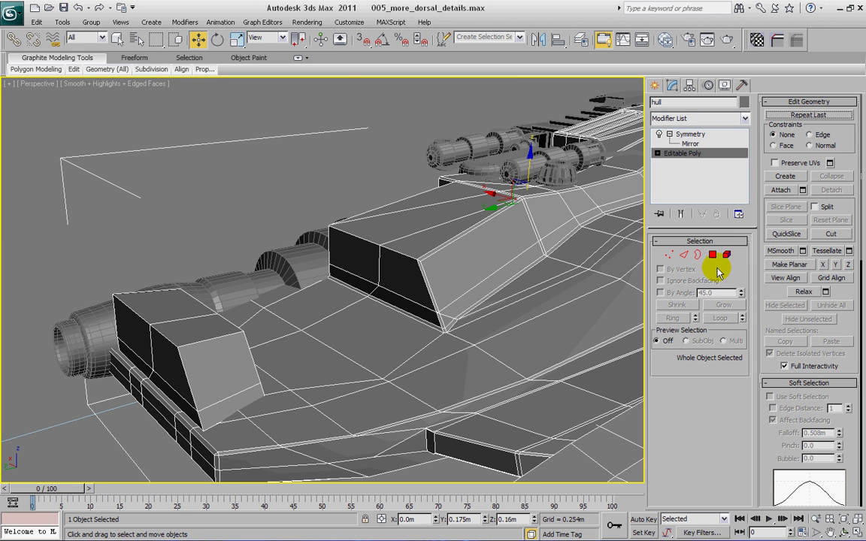
Step: Clone the small block as an element along the Y axis, placing the copy at about Y 3.11 m
key("5")
left_click(205, 369)
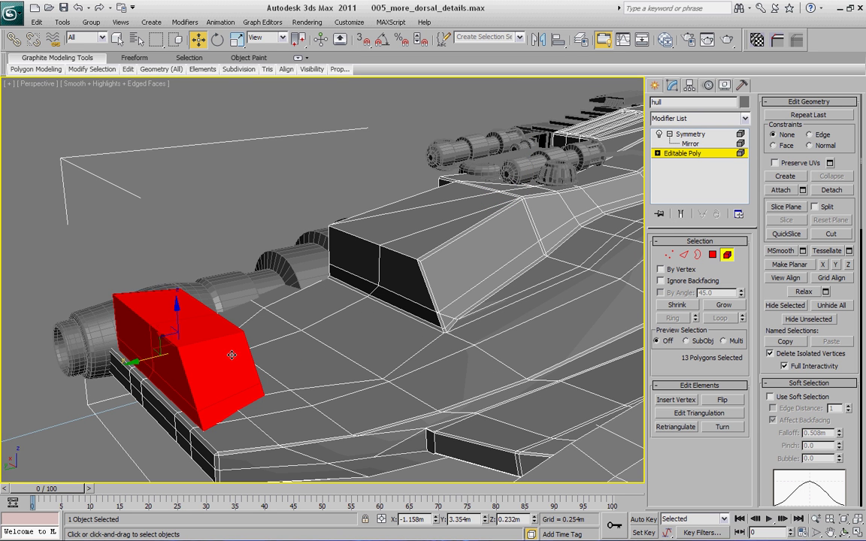
mouse_move(132, 363)
left_mouse_down("shift")
mouse_move(143, 351)
mouse_move(214, 335)
mouse_move(191, 345)
left_mouse_up("shift")
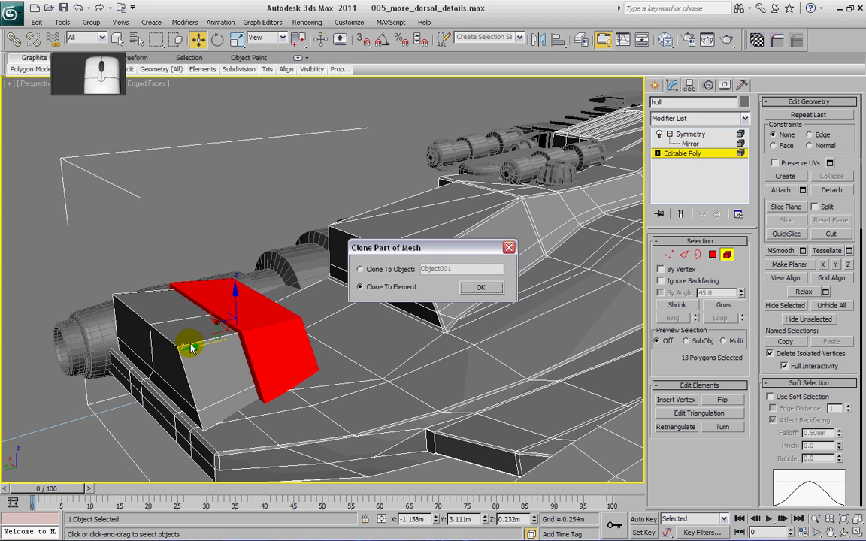
left_click(480, 286)
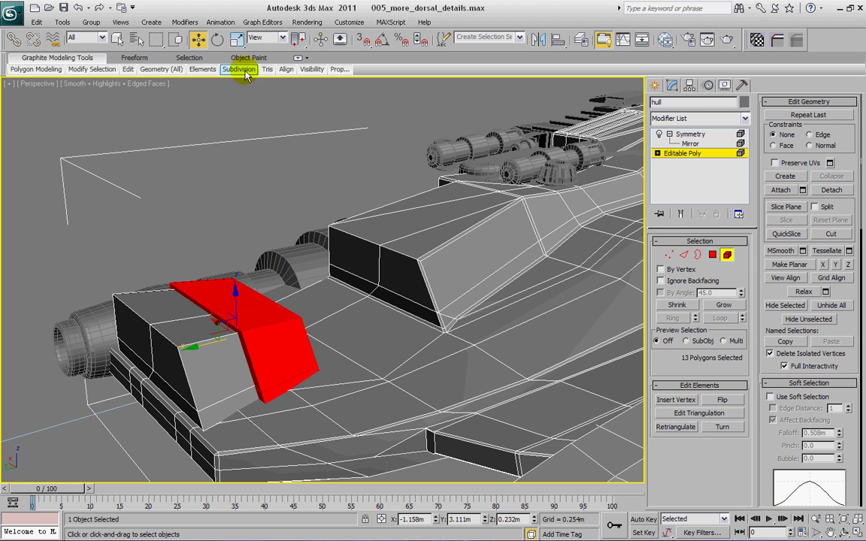
Step: Scale the cloned element up slightly and shift it about -0.037 m along the X axis
left_click(237, 39)
left_click_drag(243, 335, 259, 352)
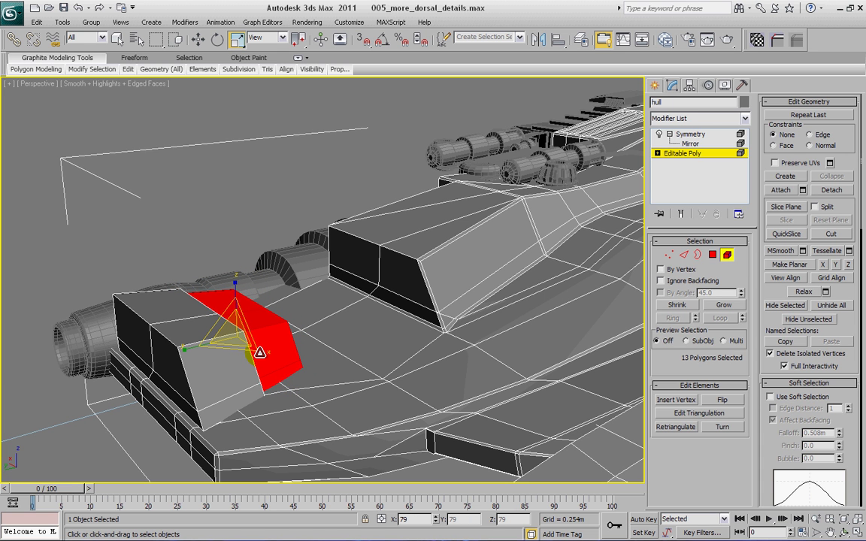
left_click_drag(259, 353, 260, 331)
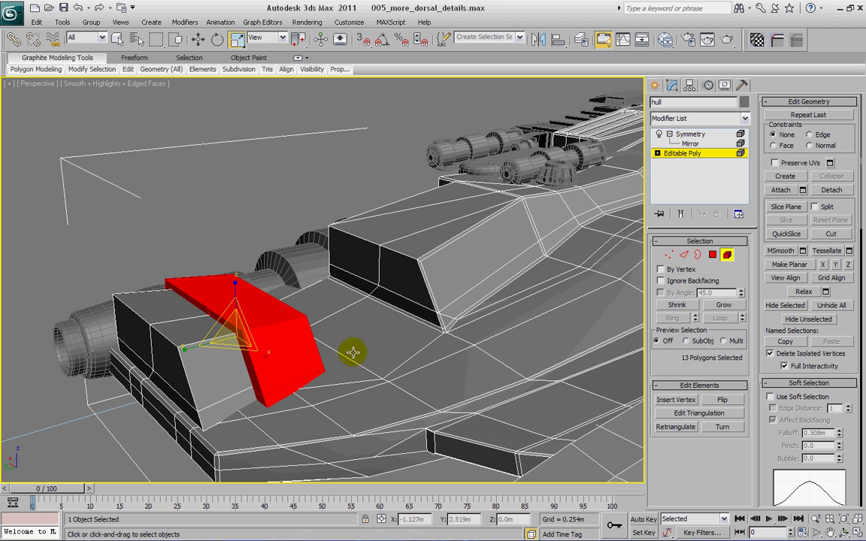
mouse_move(238, 347)
middle_mouse_down("alt")
mouse_move(303, 332)
mouse_move(367, 332)
mouse_move(281, 342)
mouse_move(303, 353)
mouse_move(254, 345)
middle_mouse_up("alt")
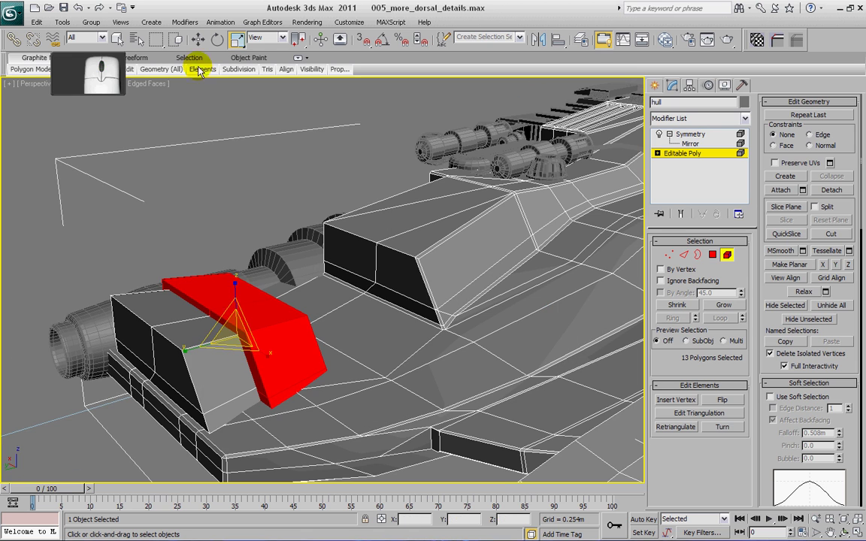
middle_click_drag(218, 213, 288, 241, "alt")
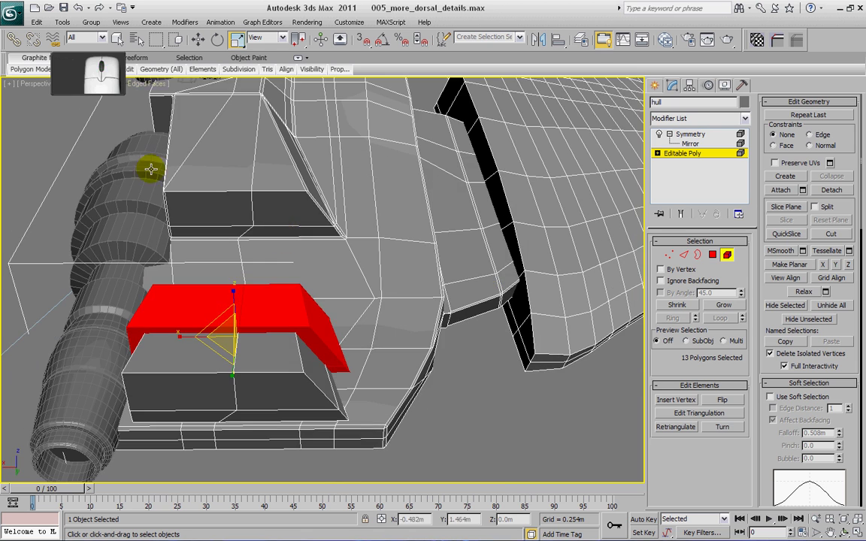
left_click(198, 39)
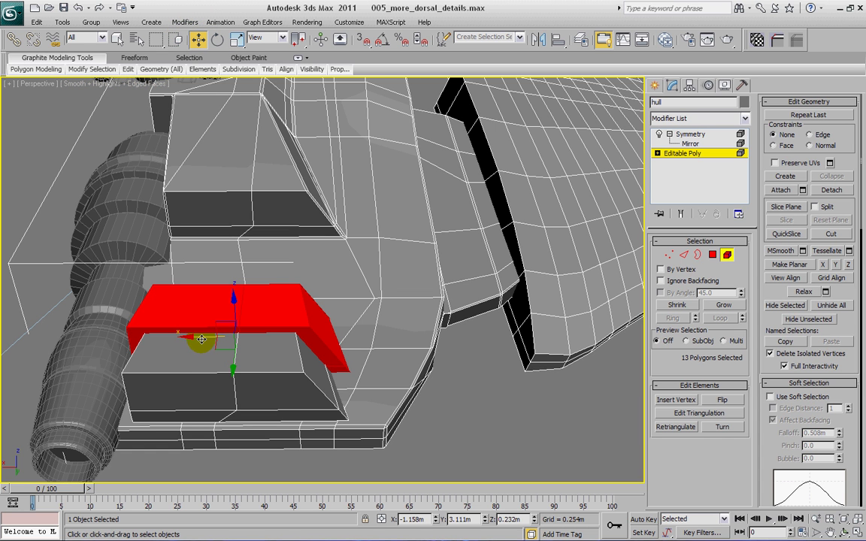
left_click_drag(199, 336, 206, 334)
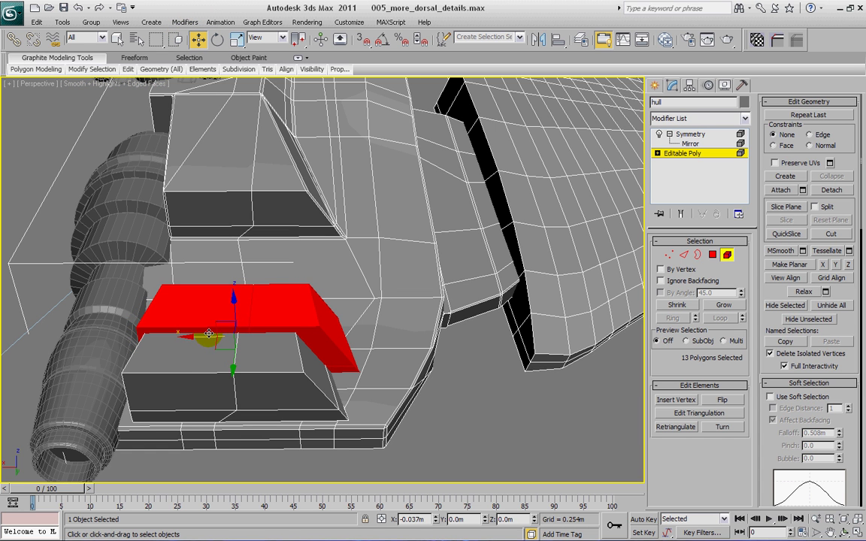
left_click(236, 39)
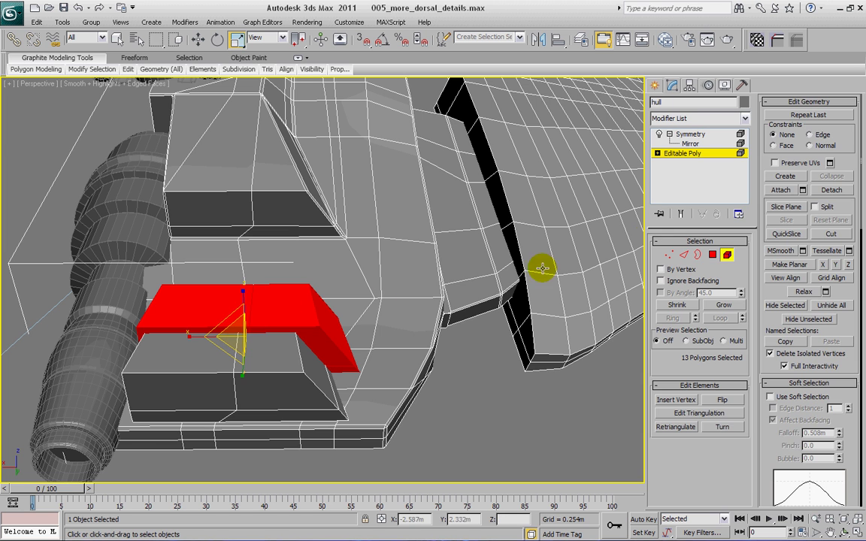
Step: Move the two sloped outer side polygons of the cloned element inward by about 0.079 m along X
left_click(669, 254)
middle_click_drag(411, 322, 330, 257, "alt")
left_click(361, 300)
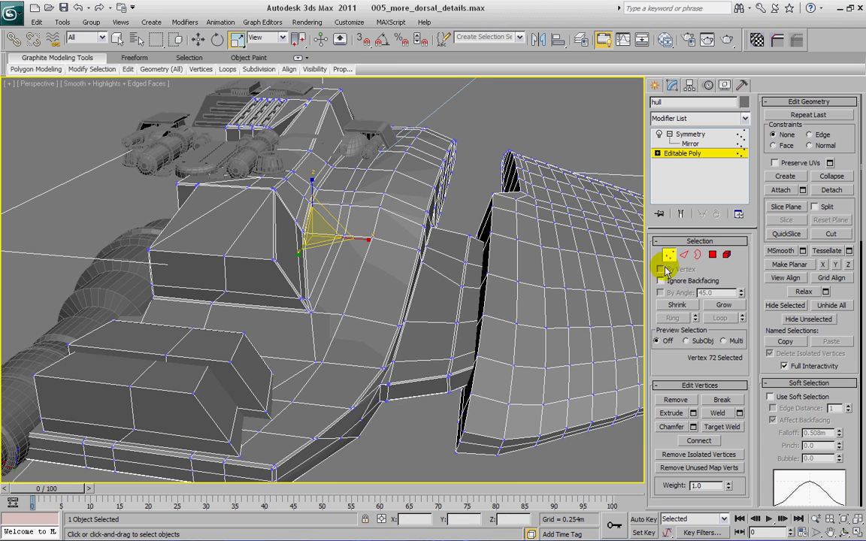
left_click(713, 254)
left_click(272, 395)
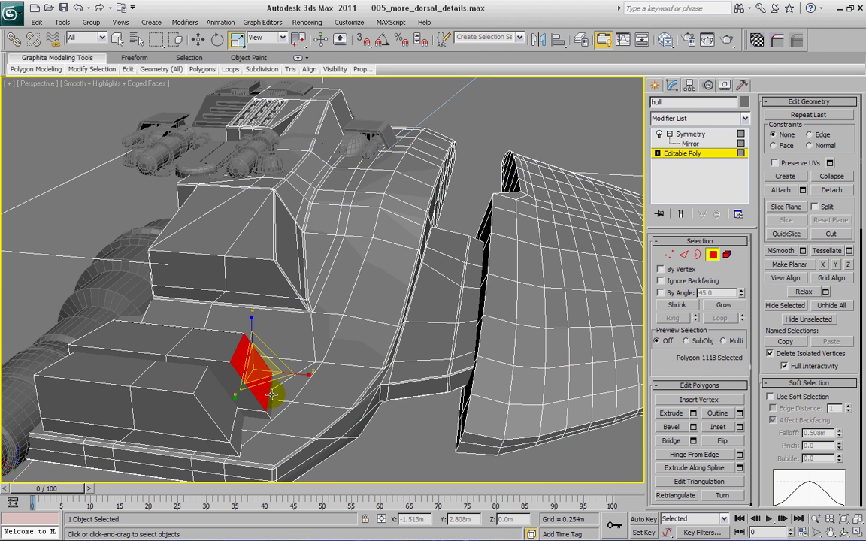
left_click(263, 398, "ctrl")
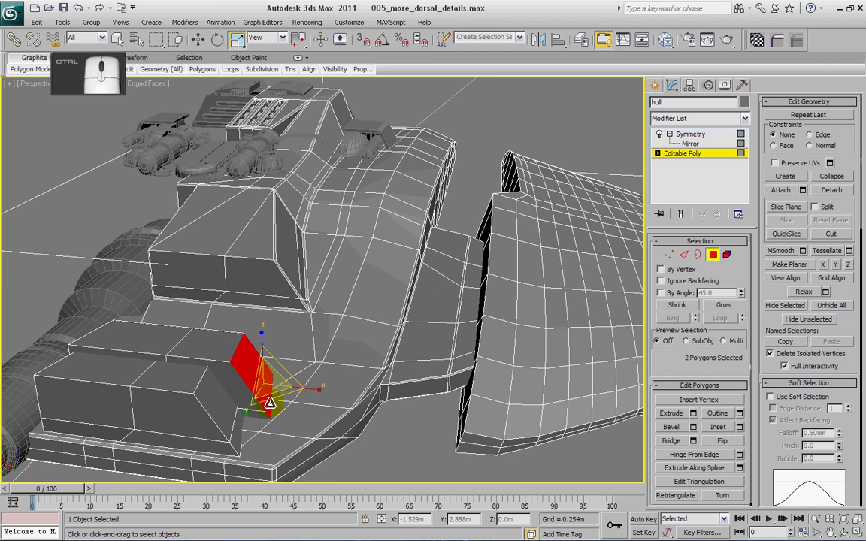
left_click(198, 39)
left_click_drag(269, 361, 201, 373)
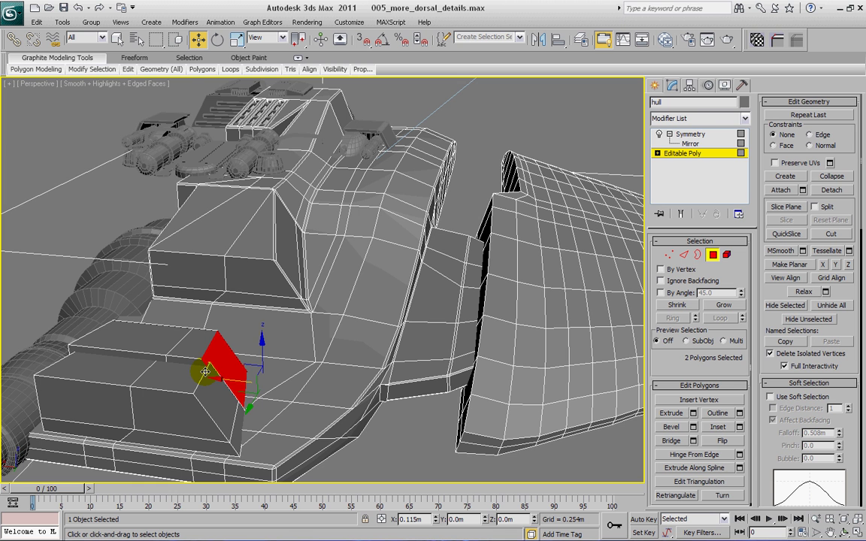
left_click_drag(205, 372, 209, 372)
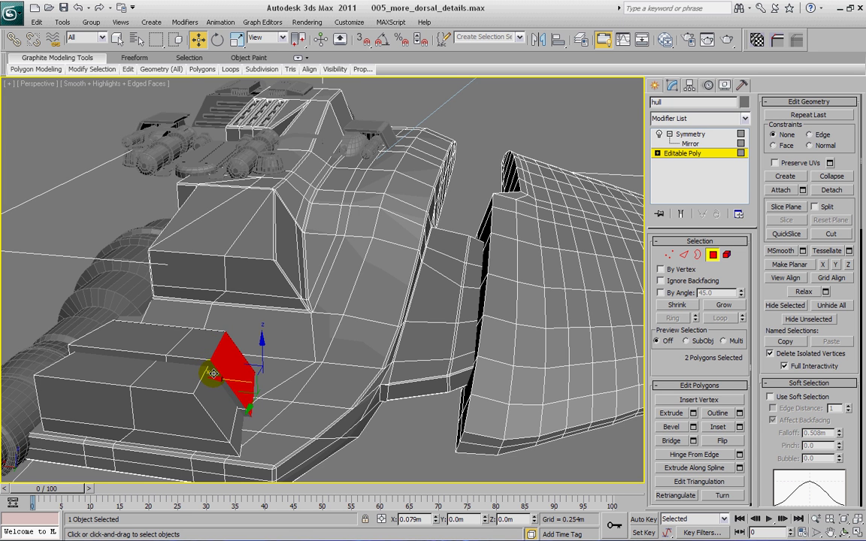
Step: Clone the whole stepped slab element three more times along the Y axis, placing the last two copies at about Y 2.622 m and 2.443 m
middle_click_drag(213, 361, 211, 333, "alt")
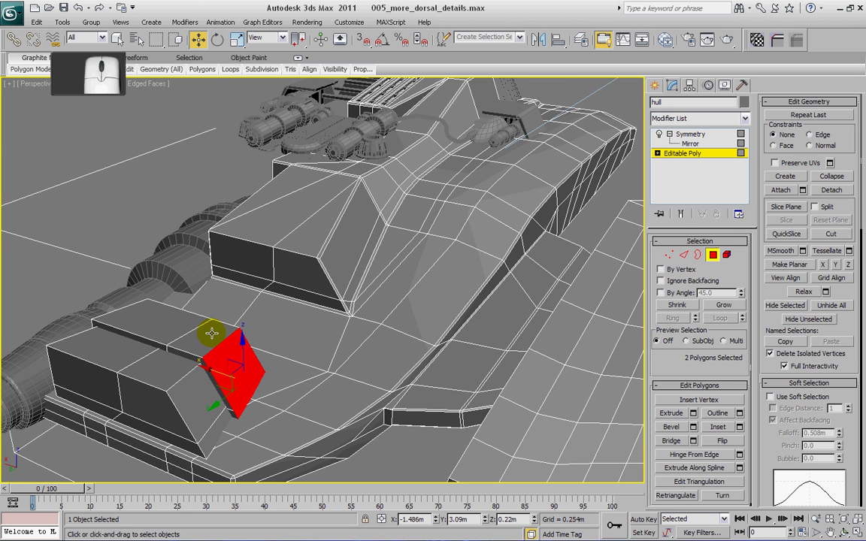
left_click(171, 321)
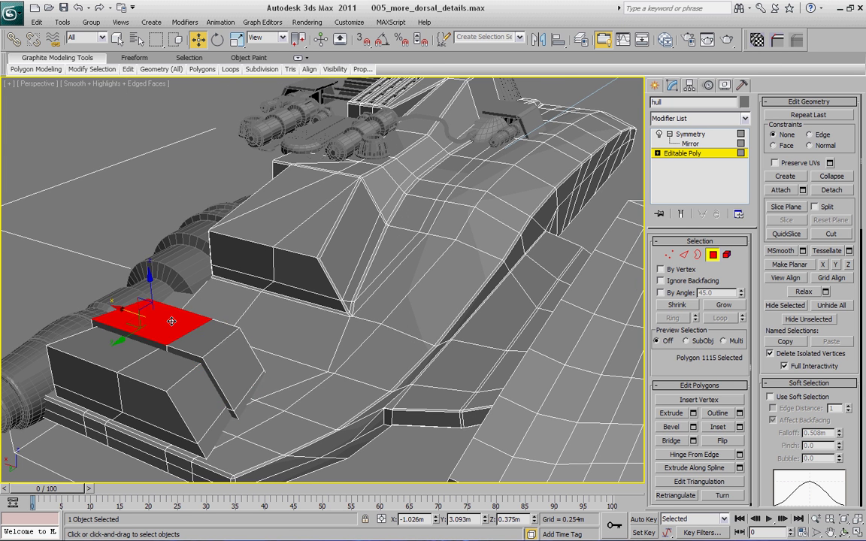
left_click(726, 255)
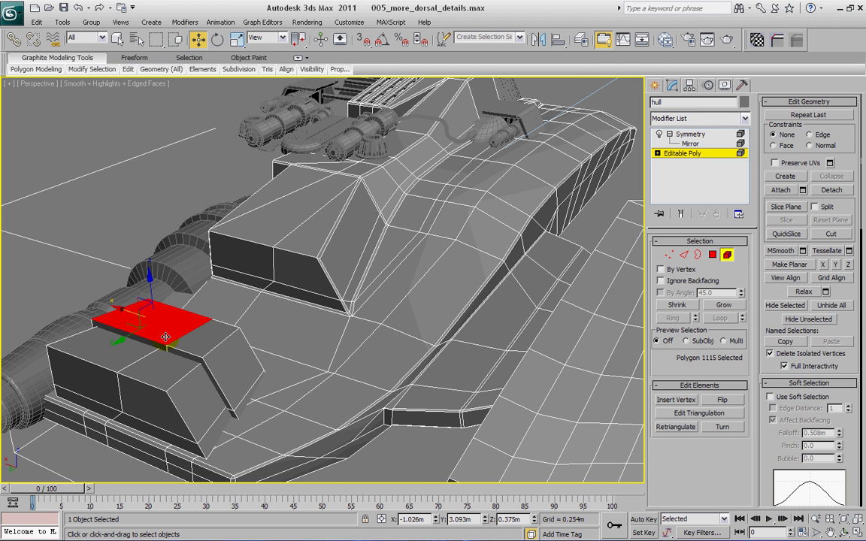
left_click(174, 340)
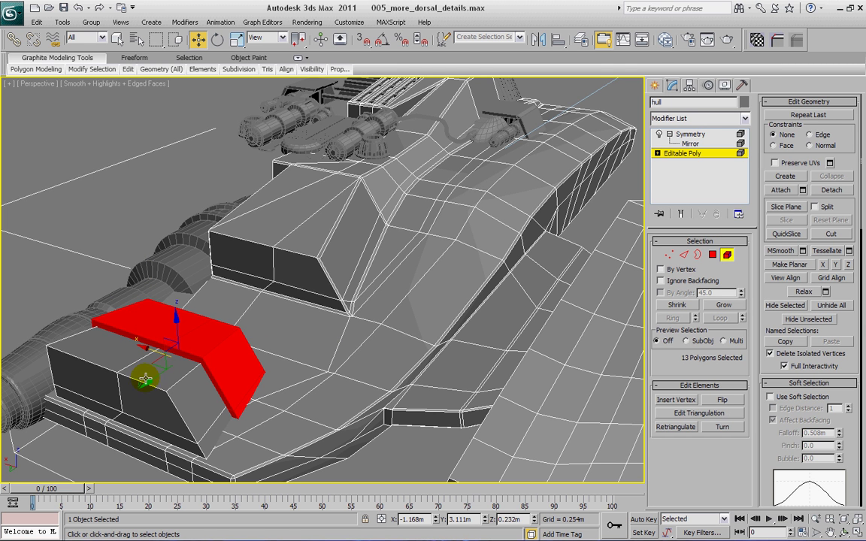
mouse_move(145, 378)
left_mouse_down("shift")
mouse_move(203, 328)
mouse_move(165, 342)
mouse_move(182, 334)
mouse_move(193, 348)
mouse_move(247, 307)
mouse_move(227, 263)
mouse_move(340, 310)
left_mouse_up("shift")
left_click(481, 287)
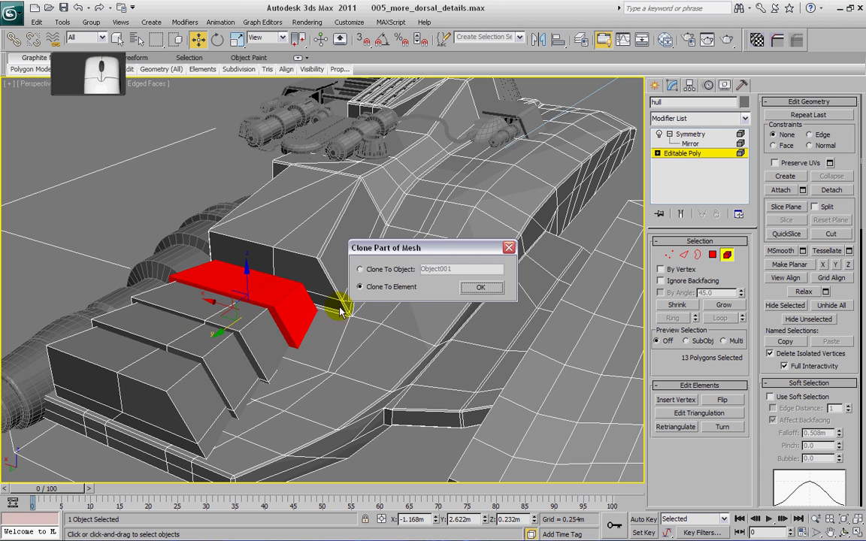
left_click(481, 287)
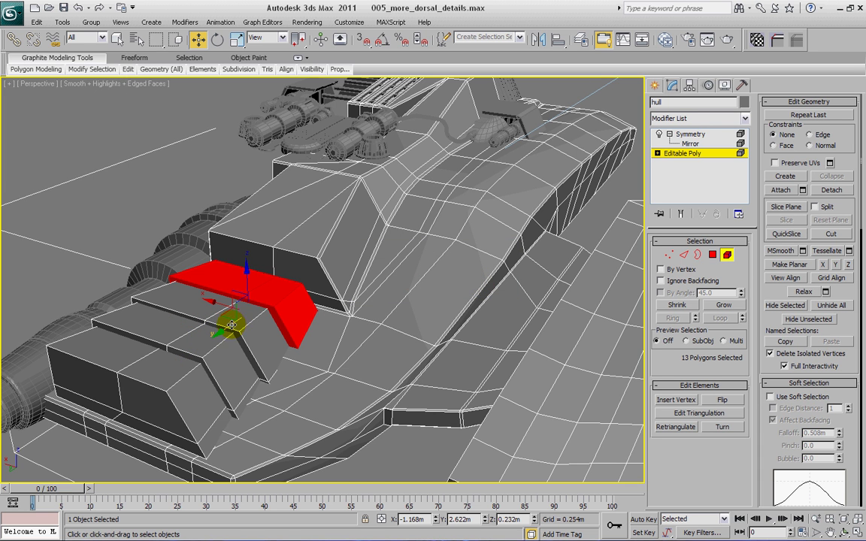
left_click_drag(232, 324, 253, 311, "shift")
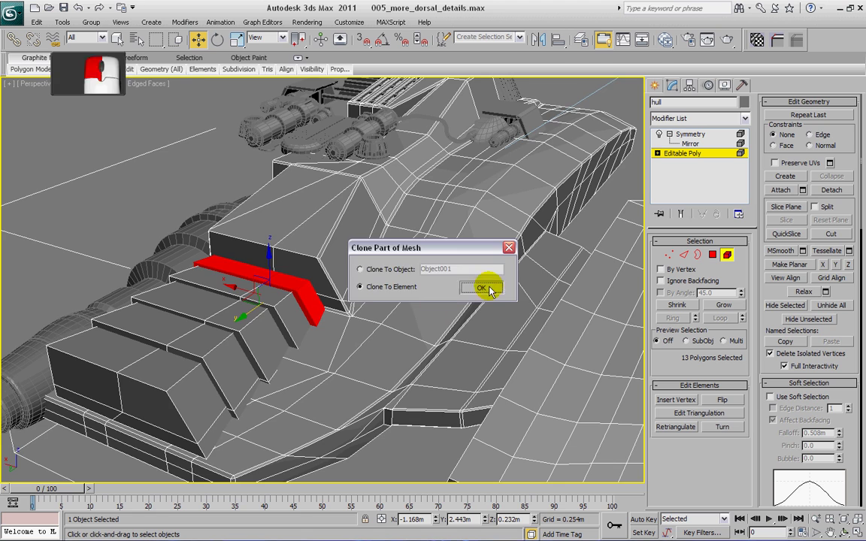
left_click(439, 260)
Step: Enable the slice plane for the last cloned slab element and, with angle snap on, rotate it upright, perpendicular to the Y axis
mouse_move(342, 257)
middle_mouse_down("alt")
mouse_move(388, 301)
mouse_move(439, 415)
mouse_move(431, 425)
mouse_move(435, 399)
mouse_move(419, 324)
mouse_move(421, 396)
middle_mouse_up("alt")
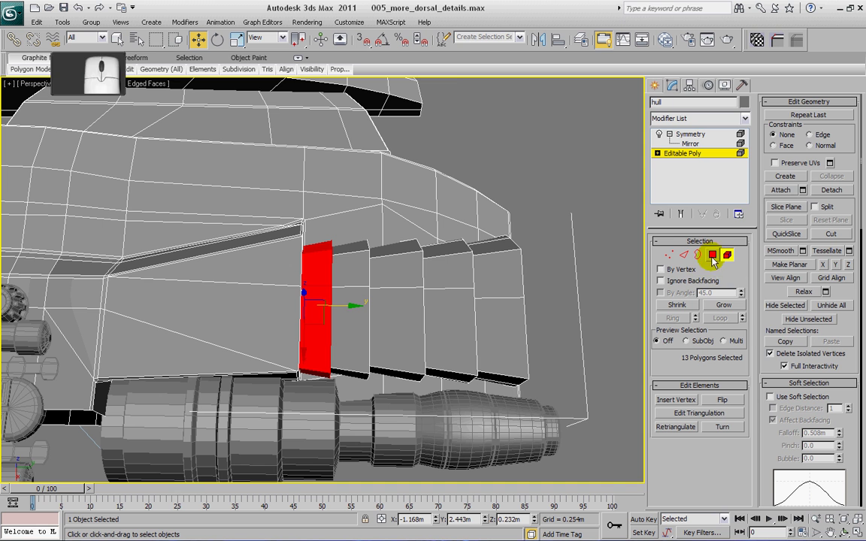
left_click(785, 206)
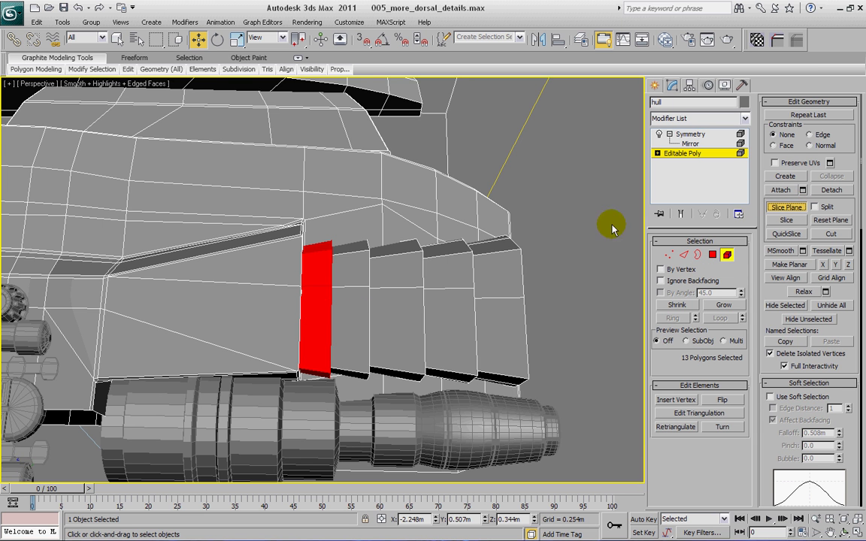
scroll(430, 206, "down", 5)
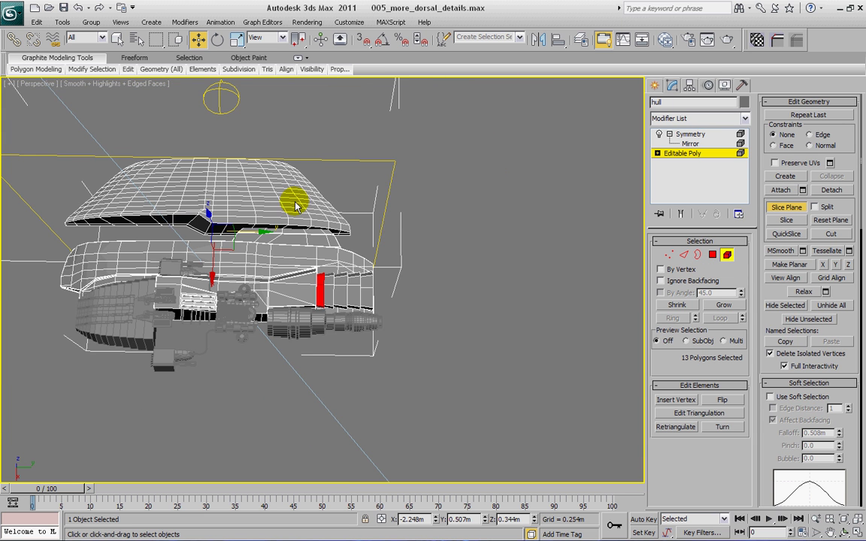
middle_click_drag(299, 199, 303, 128)
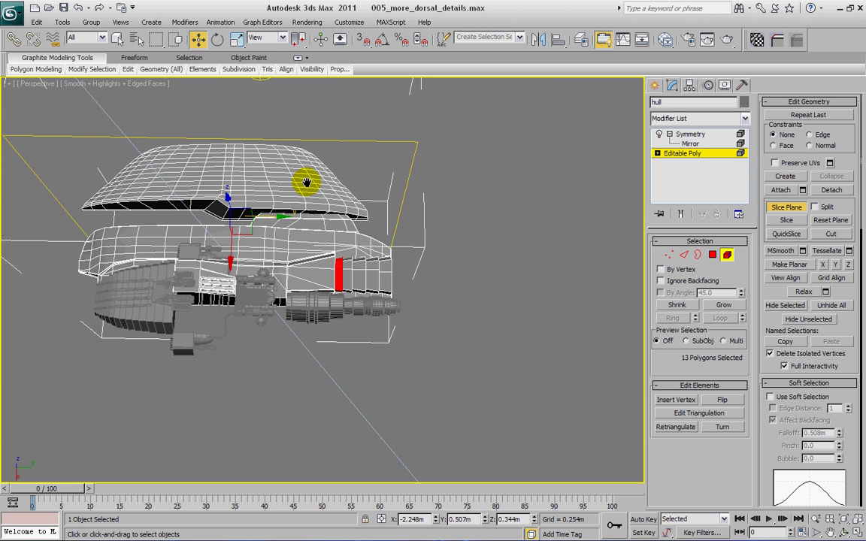
left_click(217, 43)
left_click_drag(256, 253, 278, 242)
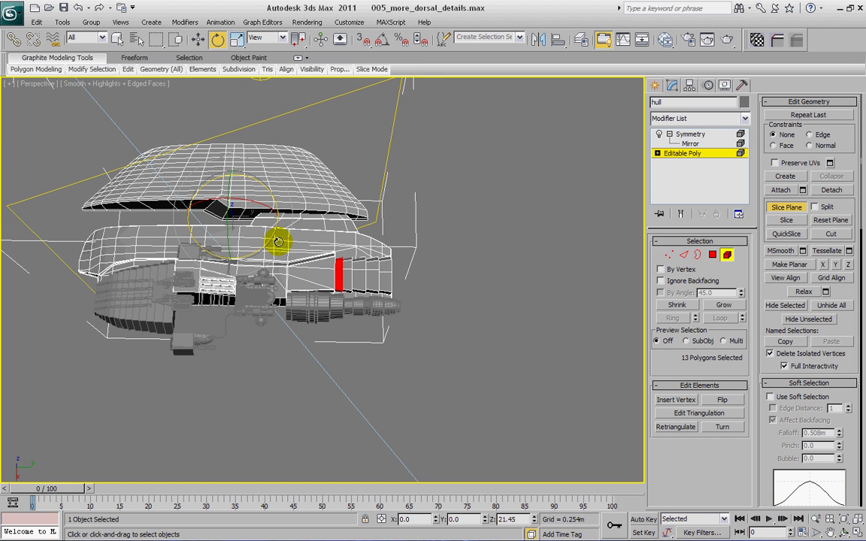
key("ctrl+z")
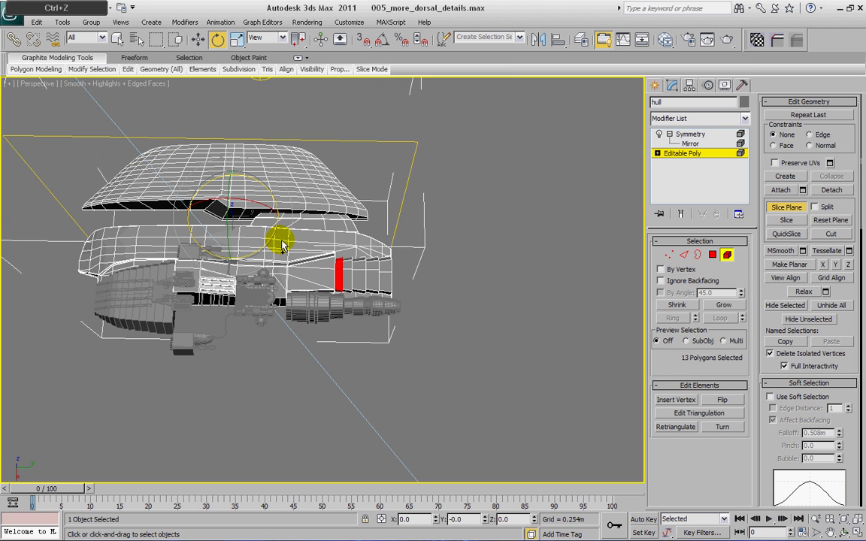
key("a")
left_click_drag(265, 243, 292, 195)
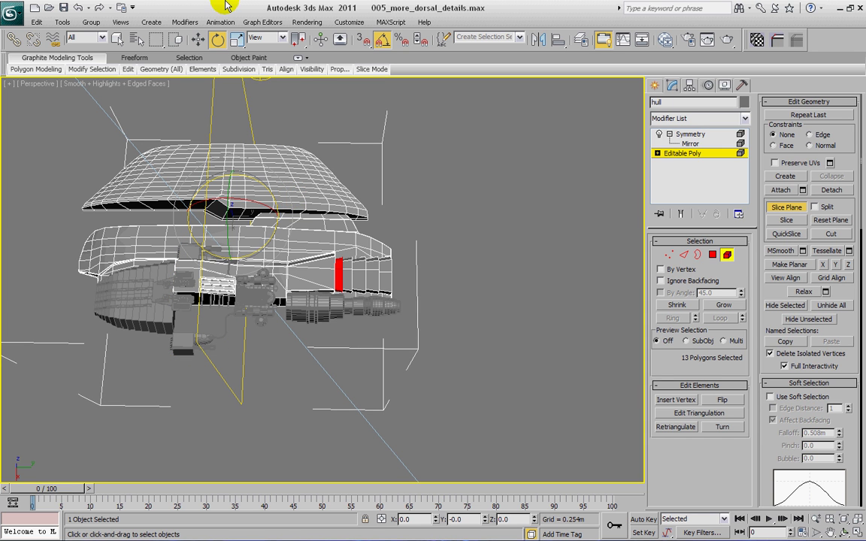
Step: Move the slice plane along Y and X to the inner end of the slab row, at about Y 2.407 m and X -1.308 m
left_click(198, 39)
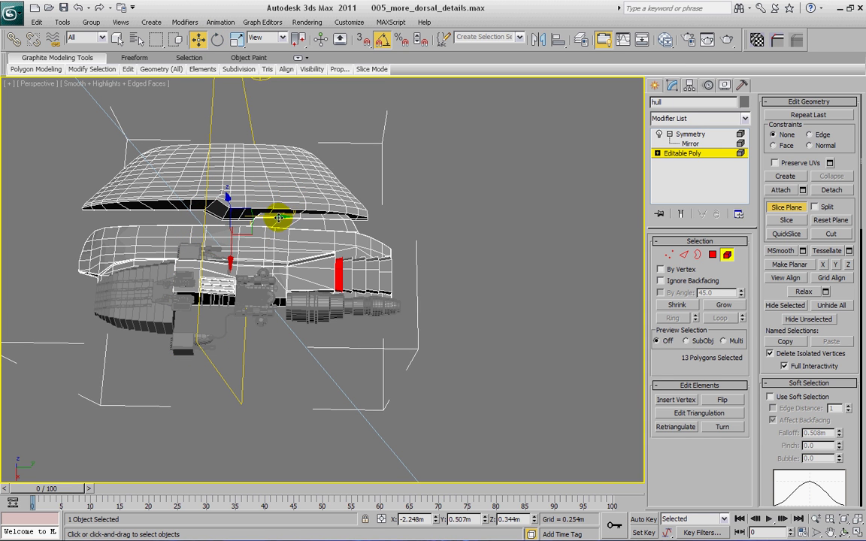
left_click_drag(278, 218, 379, 218)
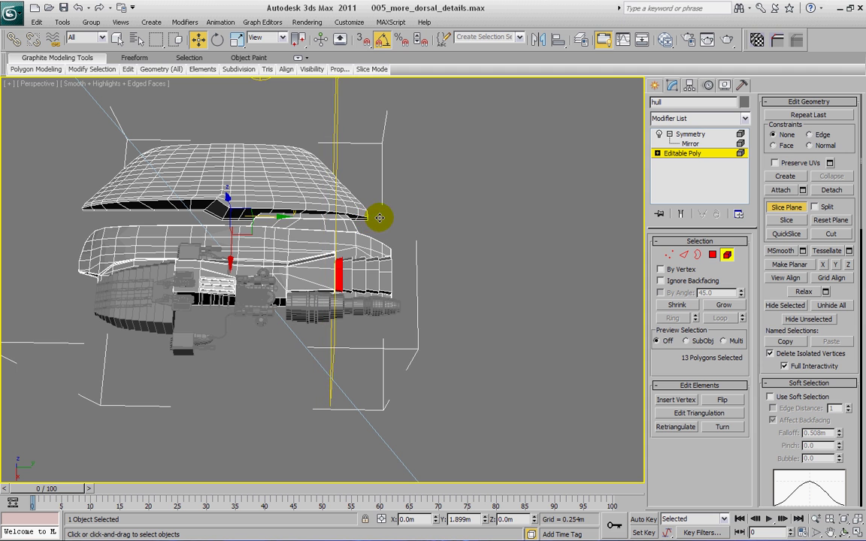
middle_click_drag(379, 217, 379, 162)
scroll(392, 251, "up", 6)
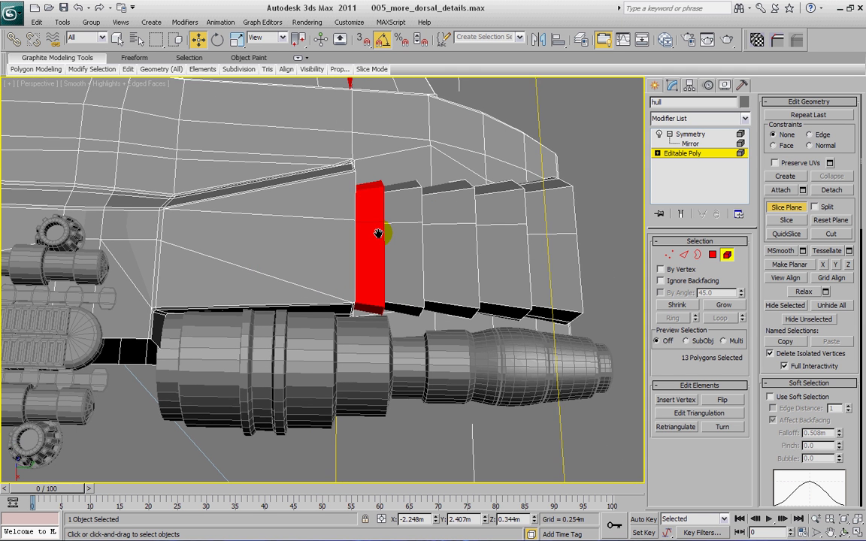
middle_click_drag(378, 234, 379, 237)
mouse_move(349, 83)
left_mouse_down()
mouse_move(355, 226)
mouse_move(347, 236)
left_mouse_up()
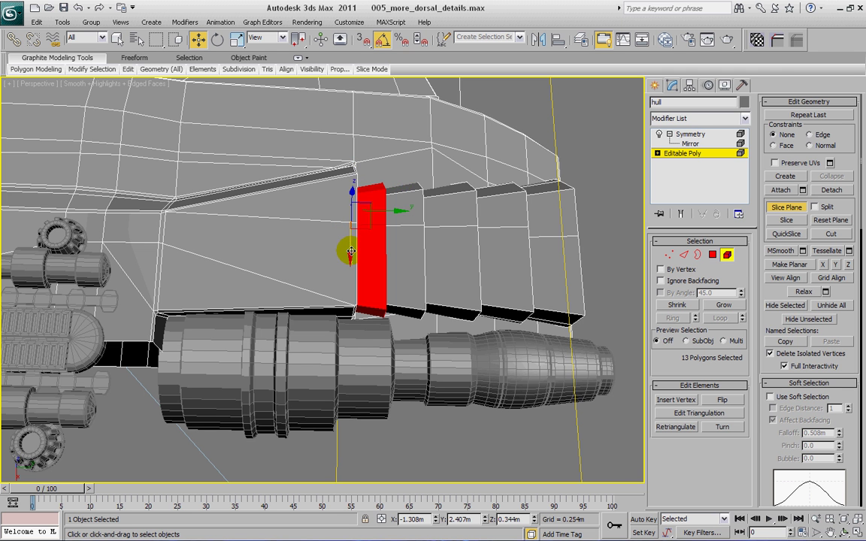
Step: In the top view, align the slice plane with the raised hull section's edge at about Y 2.43 m and slice the slab element
key("t")
scroll(272, 158, "up", 8)
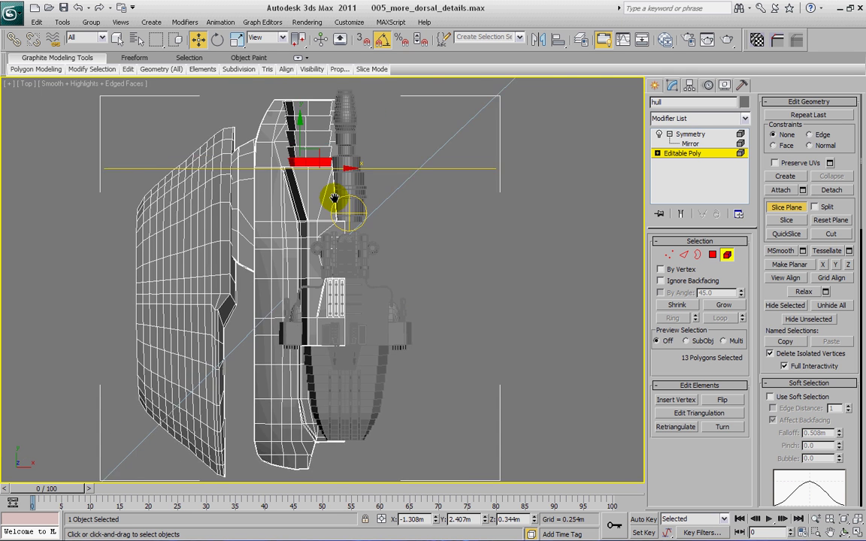
middle_click_drag(257, 130, 316, 427)
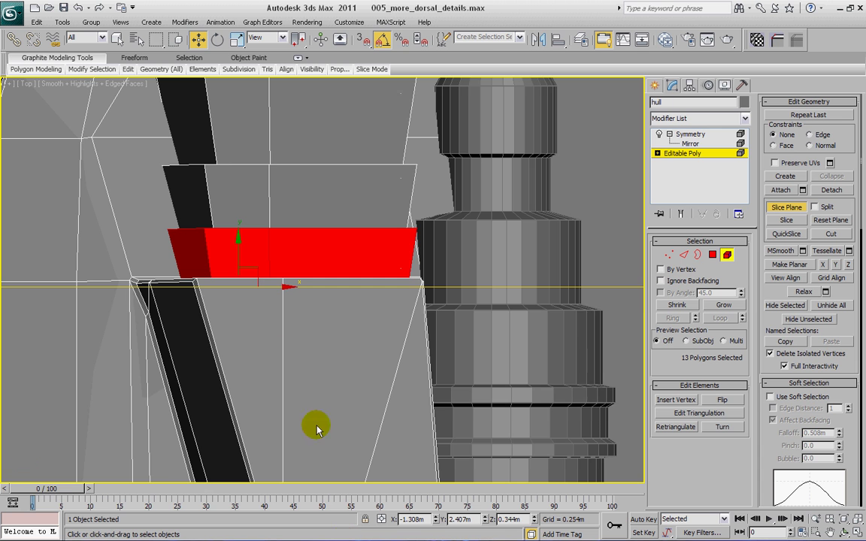
middle_click_drag(279, 321, 278, 347)
left_click_drag(250, 293, 360, 269)
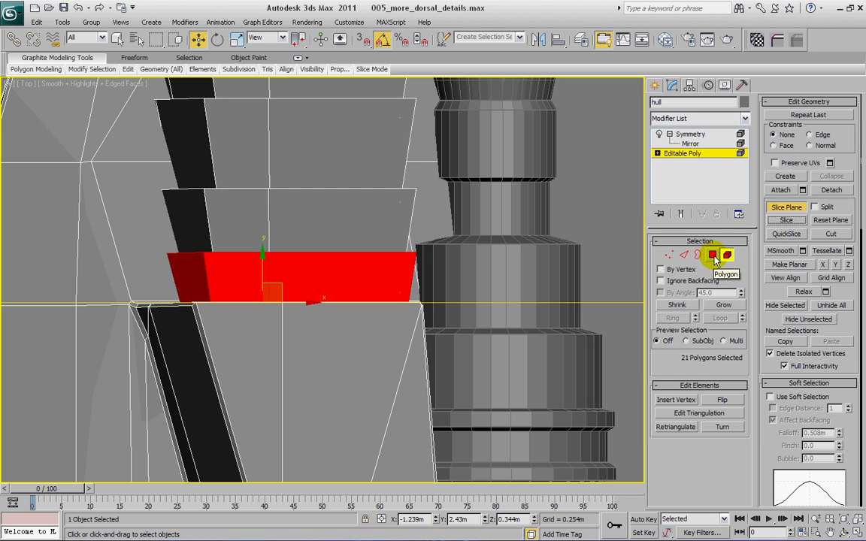
left_click(782, 212)
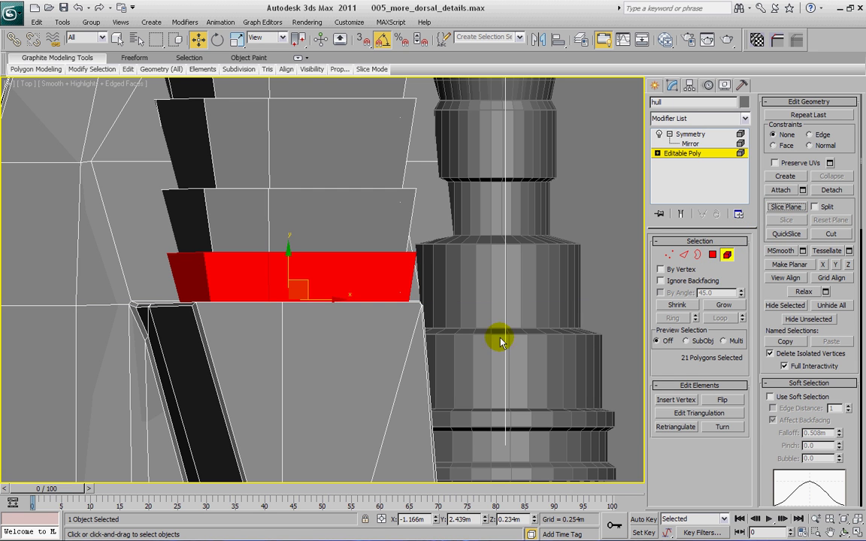
left_click(713, 254)
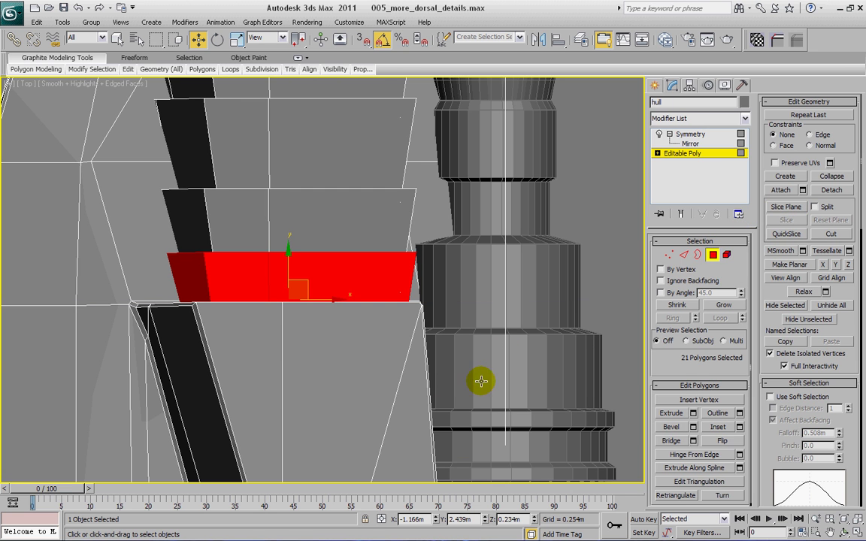
left_click(448, 392)
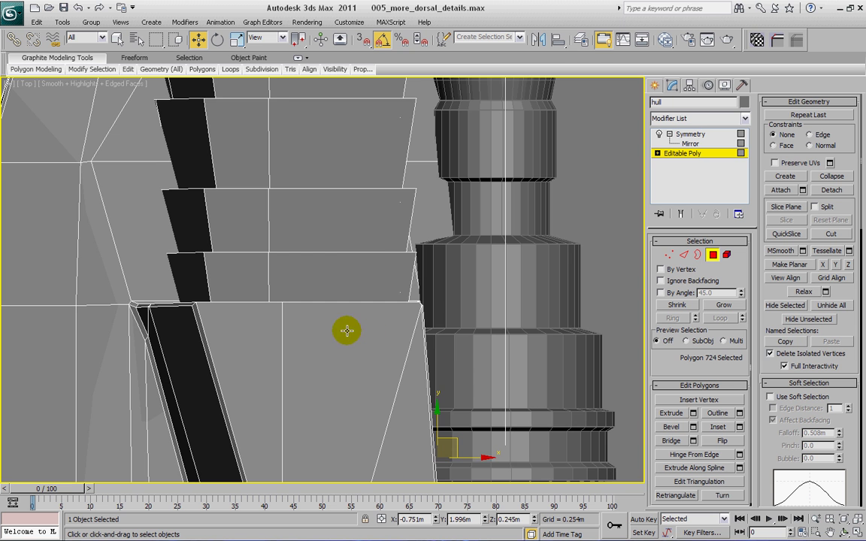
Step: Back in a perspective view, select all five stepped slab elements and detach them from the hull as a separate object
middle_click_drag(346, 331, 105, 265, "alt")
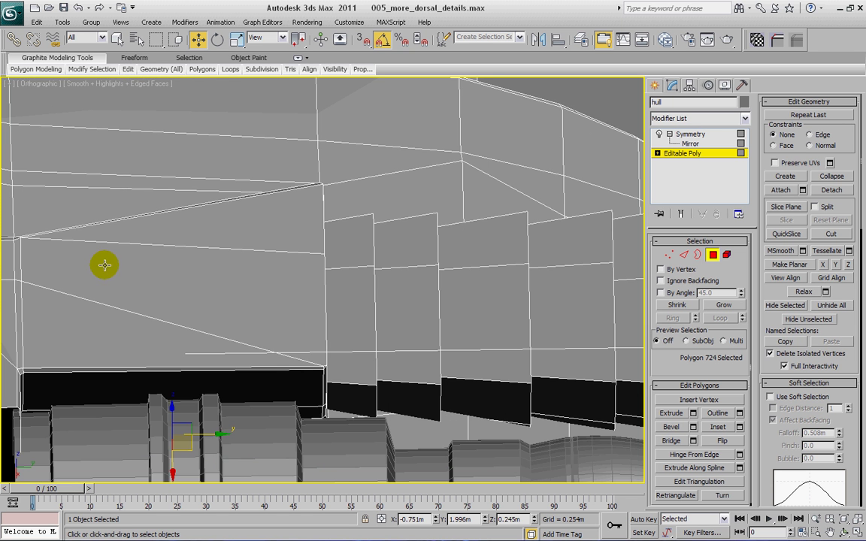
key("p")
scroll(147, 361, "down", 3)
scroll(166, 309, "up", 1)
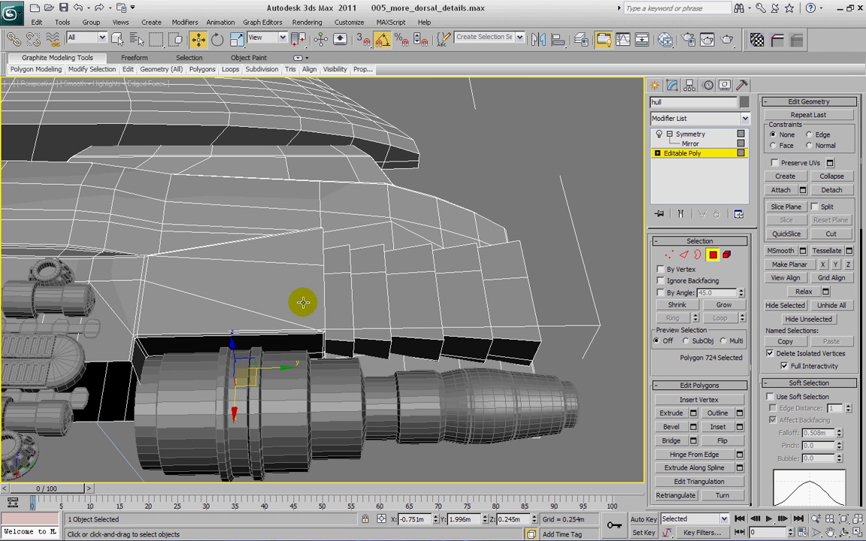
left_click(729, 256)
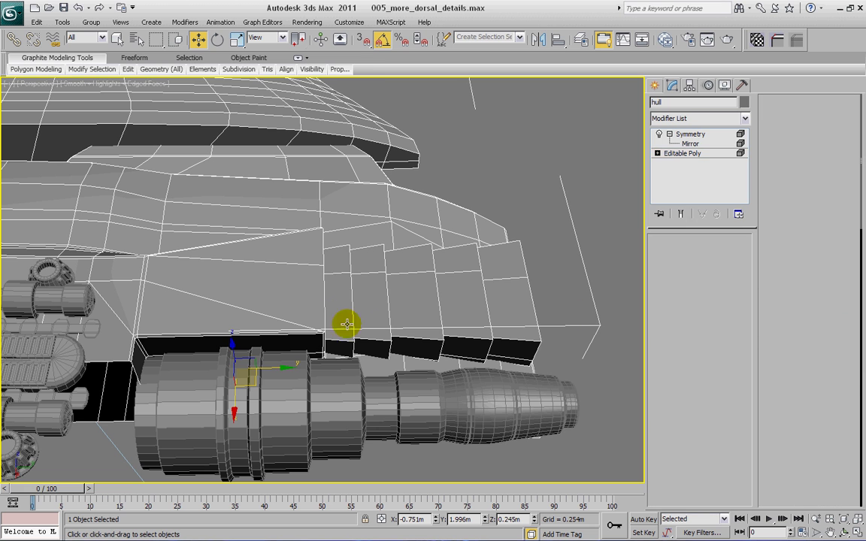
left_click(348, 302)
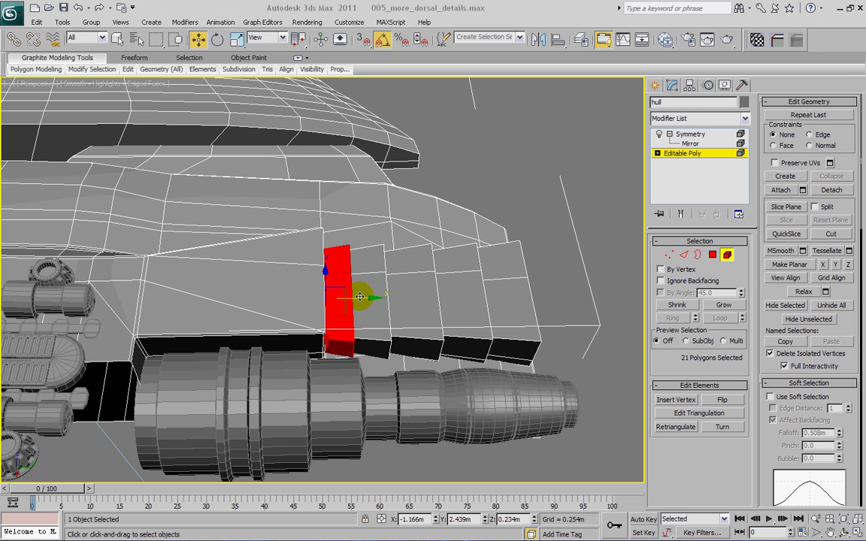
left_click(368, 282, "ctrl")
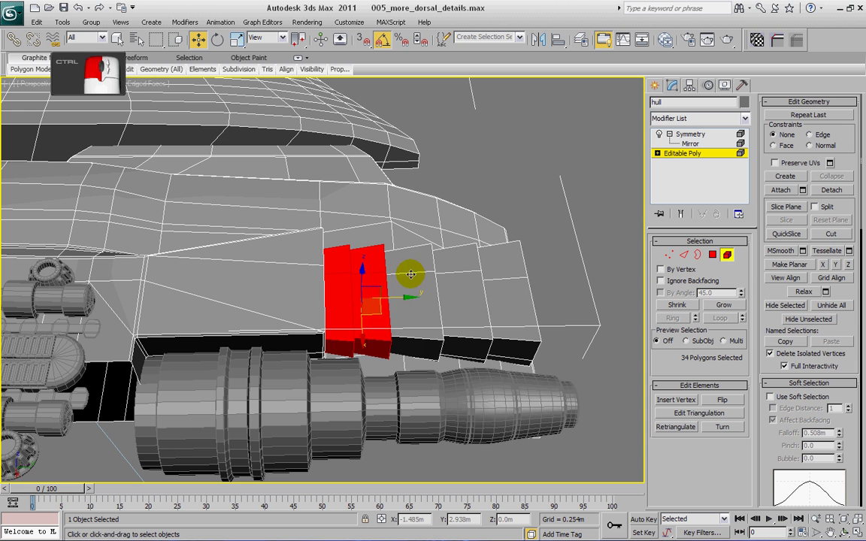
left_click(410, 278, "ctrl")
left_click(454, 286, "ctrl")
left_click(507, 274, "ctrl")
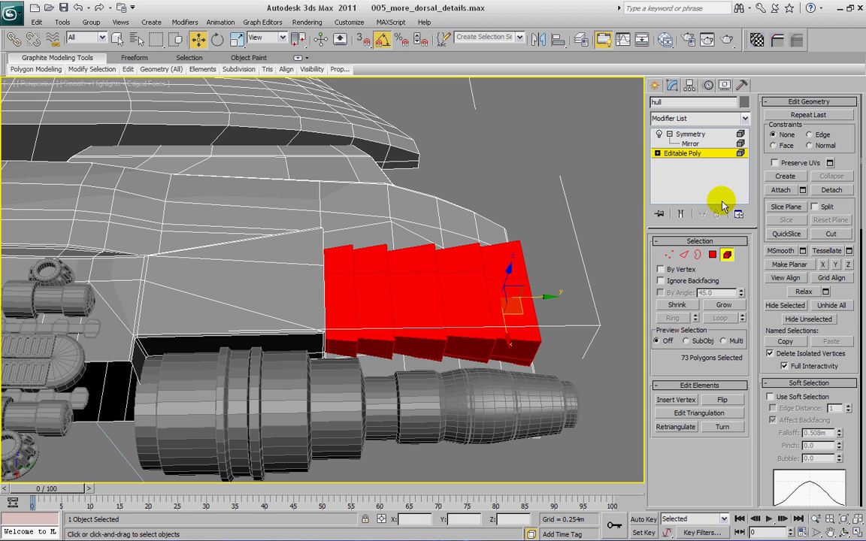
left_click(830, 190)
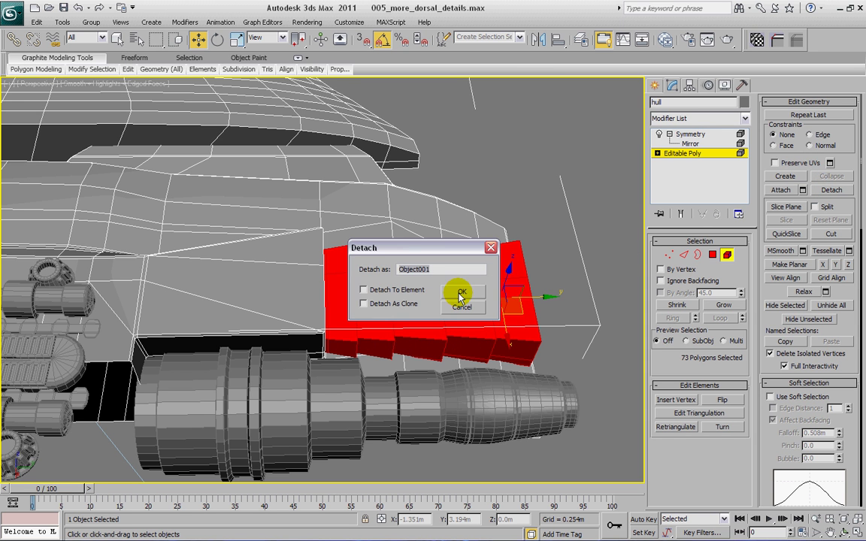
left_click(458, 290)
Step: Leave the hull's element editing, select the detached stepped-slab object and isolate it
middle_click_drag(460, 288, 448, 227)
scroll(450, 232, "up", 2)
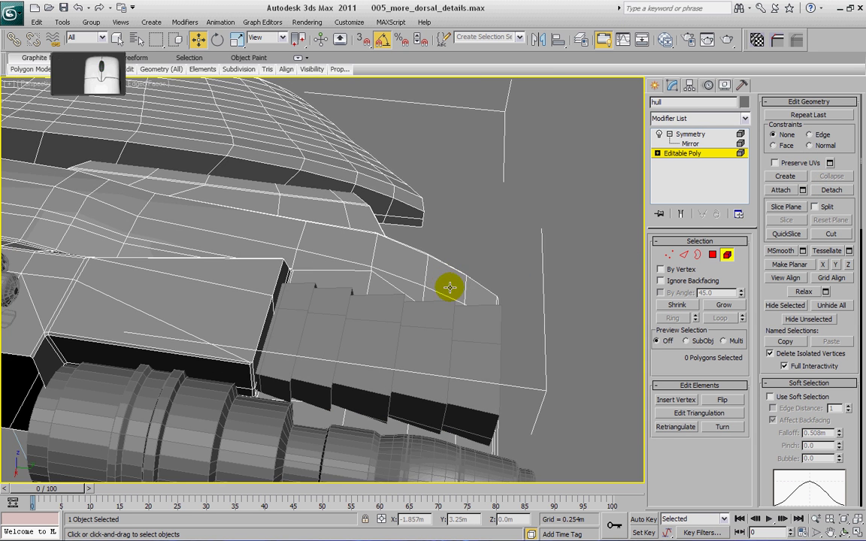
left_click(479, 322)
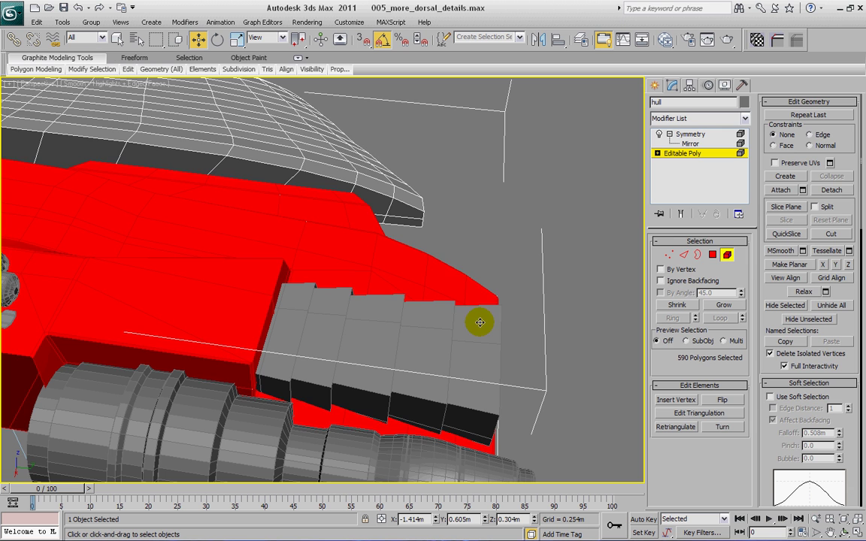
left_click(731, 253)
left_click(491, 381)
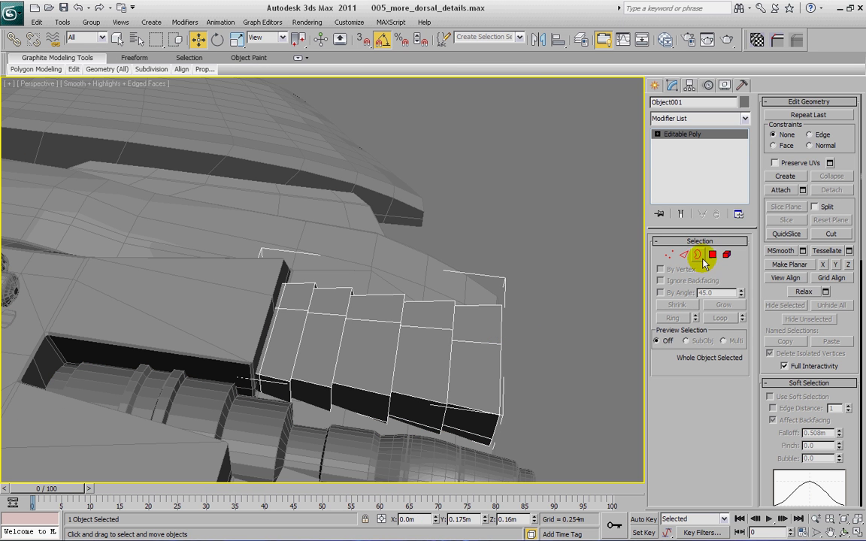
right_click(546, 222)
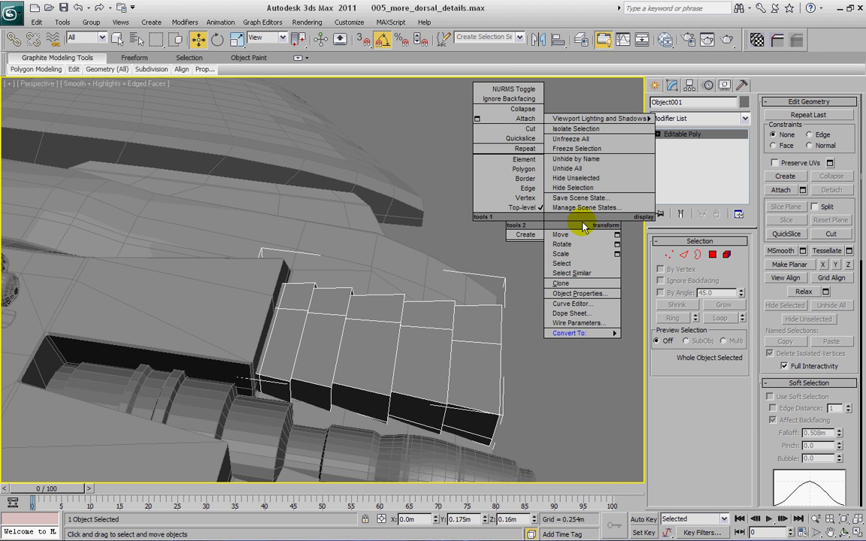
left_click(586, 133)
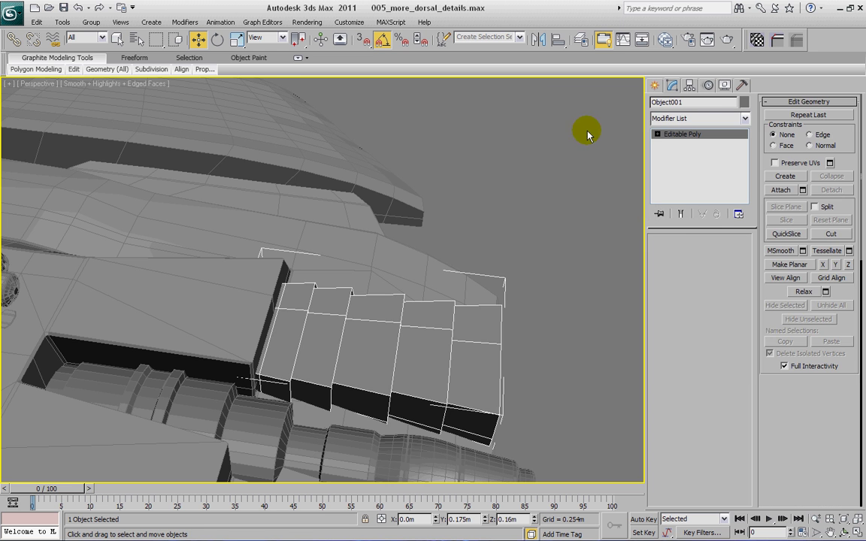
middle_click_drag(405, 259, 374, 205, "alt")
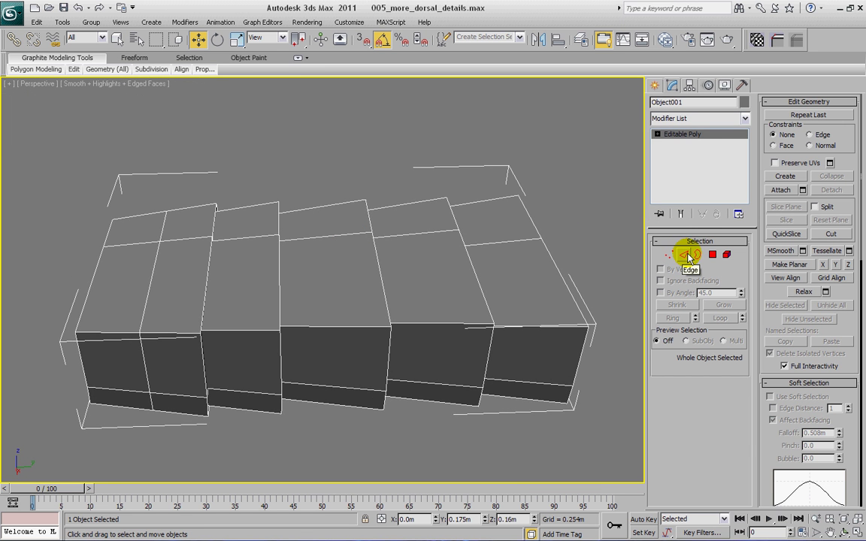
Step: Delete the sliced-off surplus section at the inner end of the slab row by selecting its edges
left_click(686, 256)
middle_click_drag(432, 336, 336, 350, "alt")
left_click_drag(47, 227, 124, 423)
left_click(133, 426)
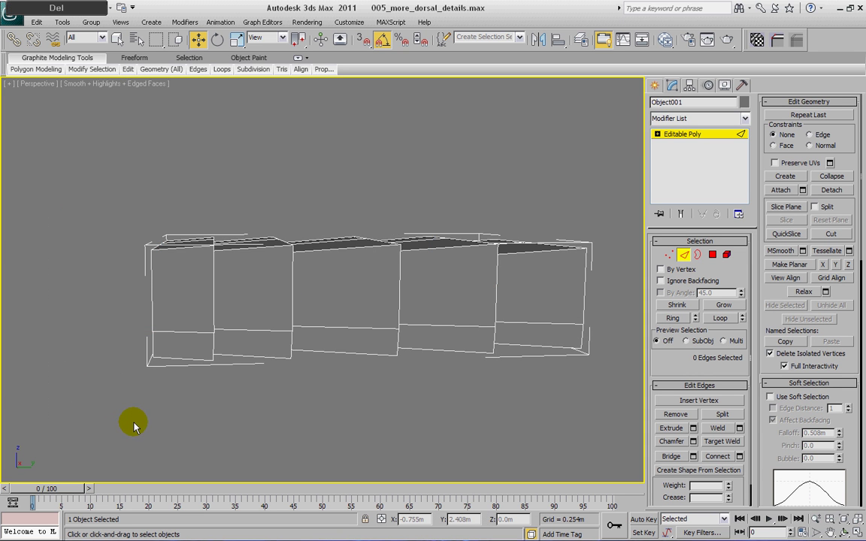
middle_click_drag(202, 412, 221, 373, "alt")
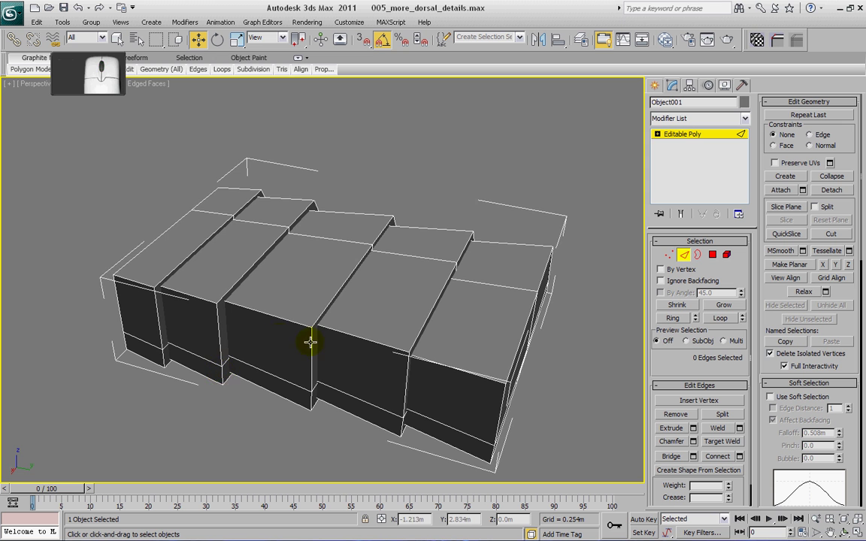
Step: Select the end faces on the +X side of the three outermost slabs and move them slightly outward along X
middle_click_drag(310, 342, 286, 396, "alt")
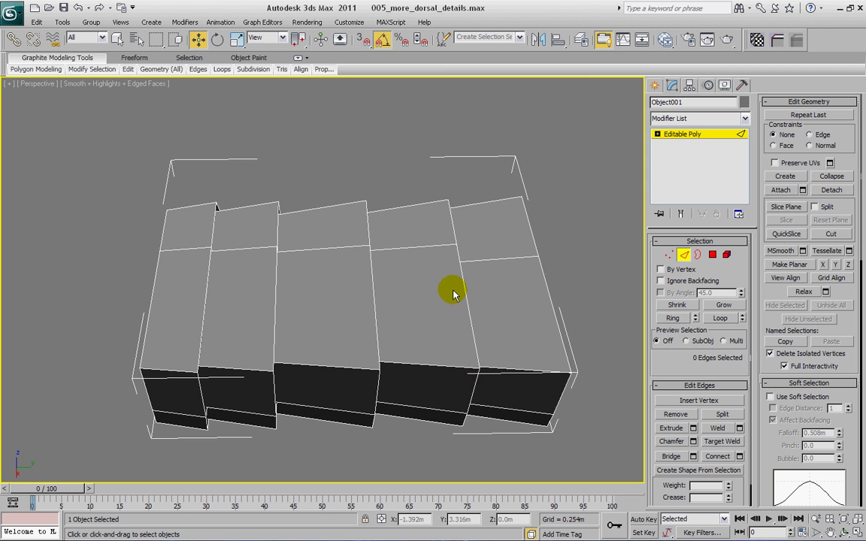
middle_click_drag(451, 236, 346, 314, "alt")
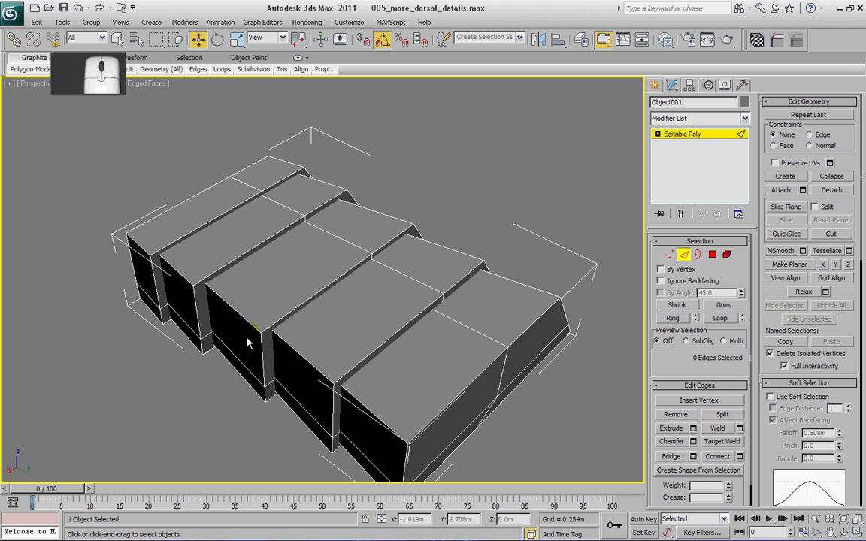
left_click(711, 255)
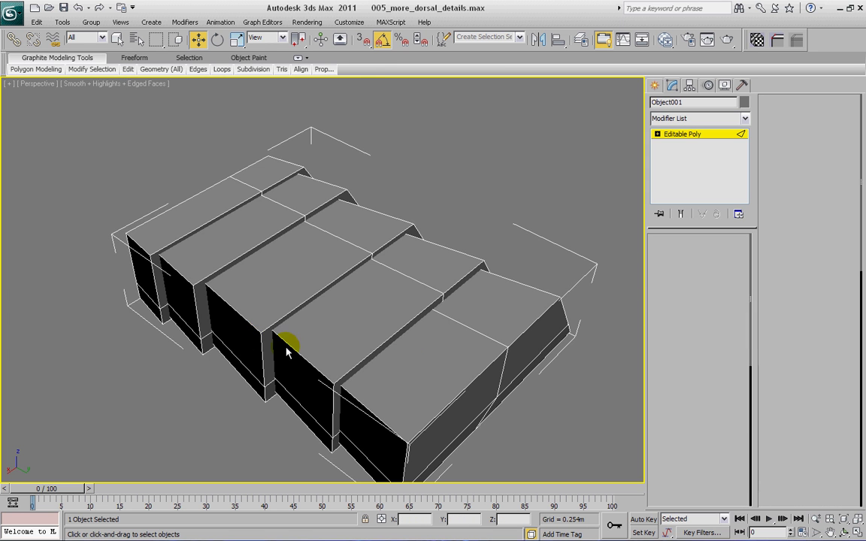
left_click(232, 353)
left_click(234, 368, "ctrl")
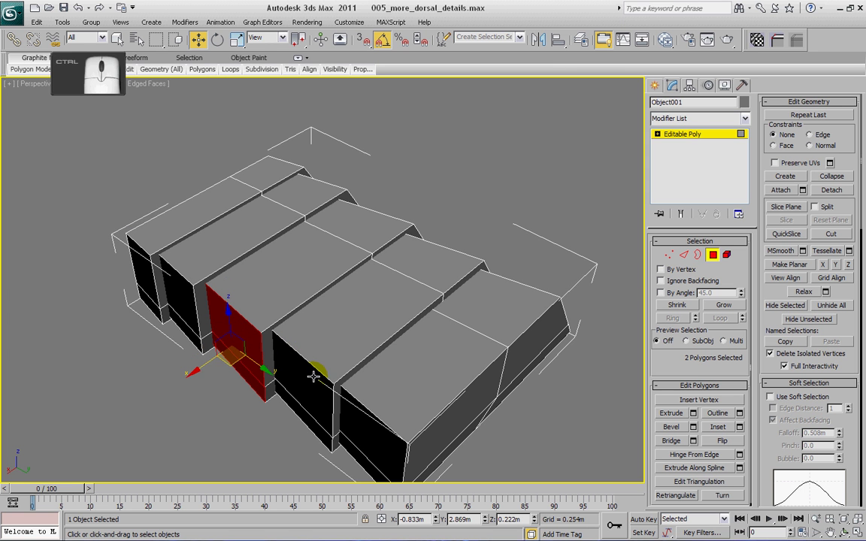
left_click(301, 404, "ctrl")
left_click(303, 413, "ctrl")
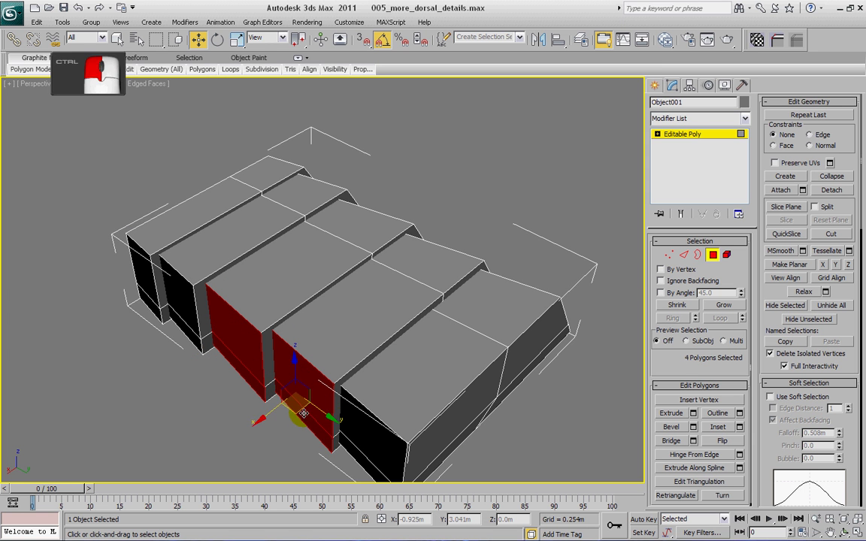
left_click(354, 426, "ctrl")
left_click(353, 451, "ctrl")
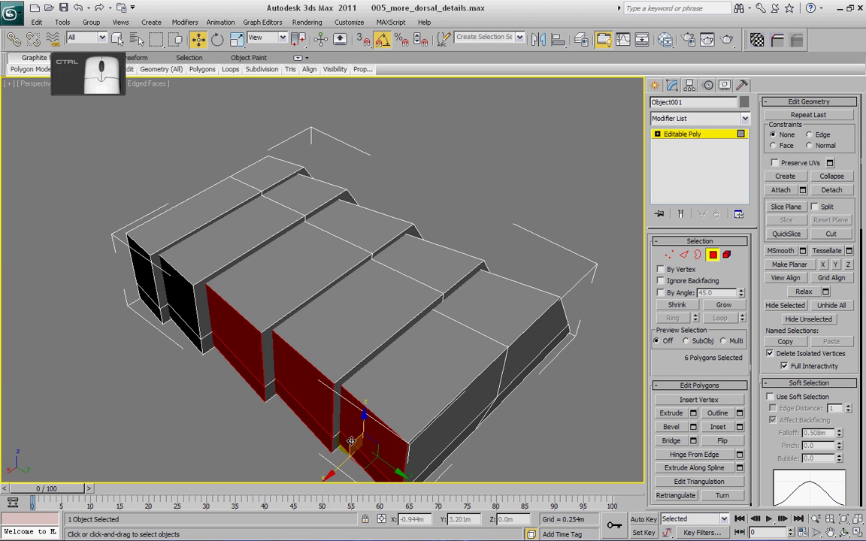
middle_click_drag(351, 450, 329, 435)
left_click_drag(327, 436, 315, 436)
Step: Select both +X end faces of the second-to-last outer slab and move them slightly further out along X
left_click(287, 374)
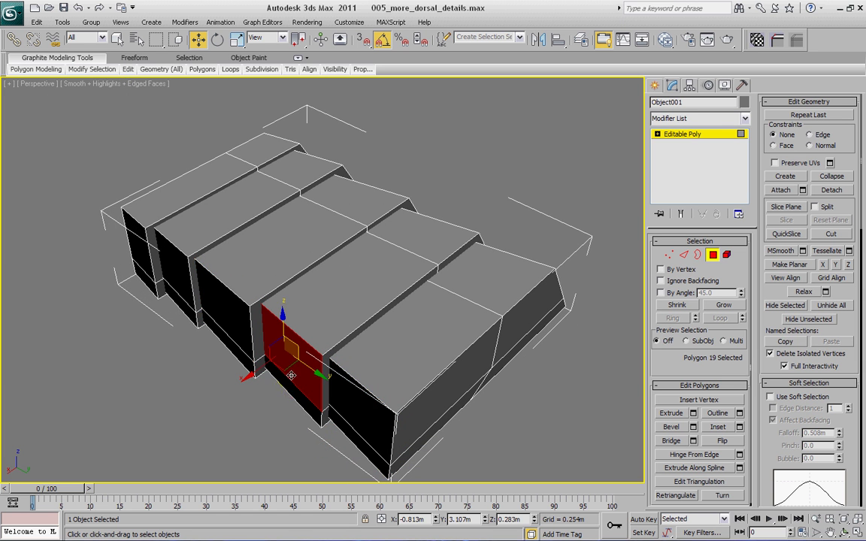
left_click(290, 395)
left_click_drag(256, 406, 251, 408)
key("ctrl+z")
left_click(305, 367, "ctrl")
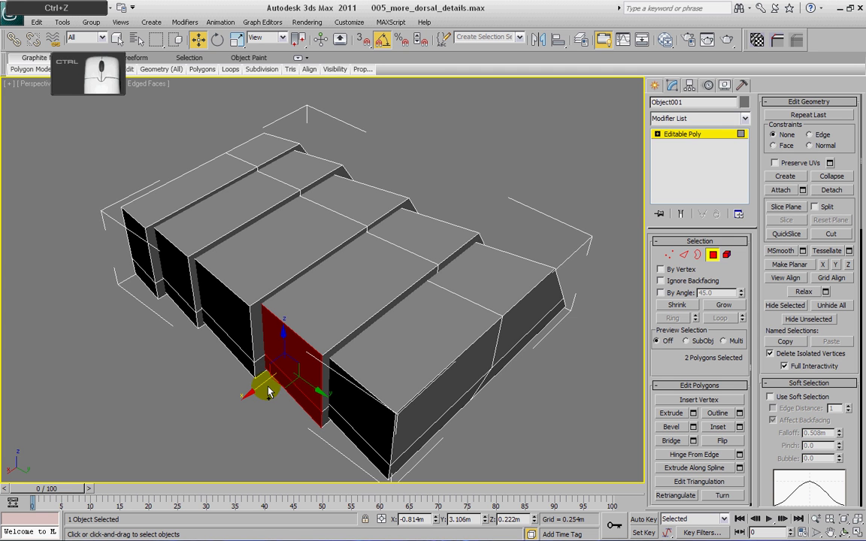
left_click_drag(253, 390, 251, 388)
Step: Move both +X end faces of the outermost slab further out along X, to about -0.785 m
left_click(342, 420)
left_click(348, 432, "ctrl")
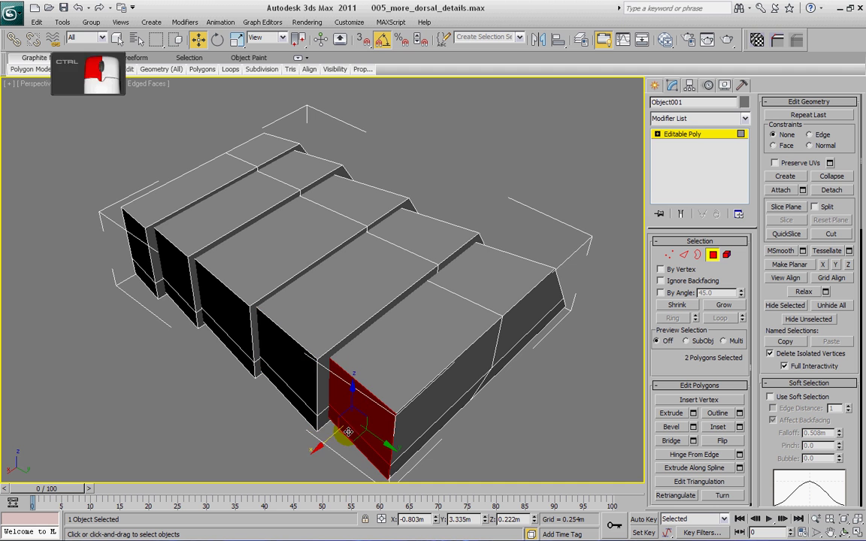
left_click_drag(332, 435, 321, 383)
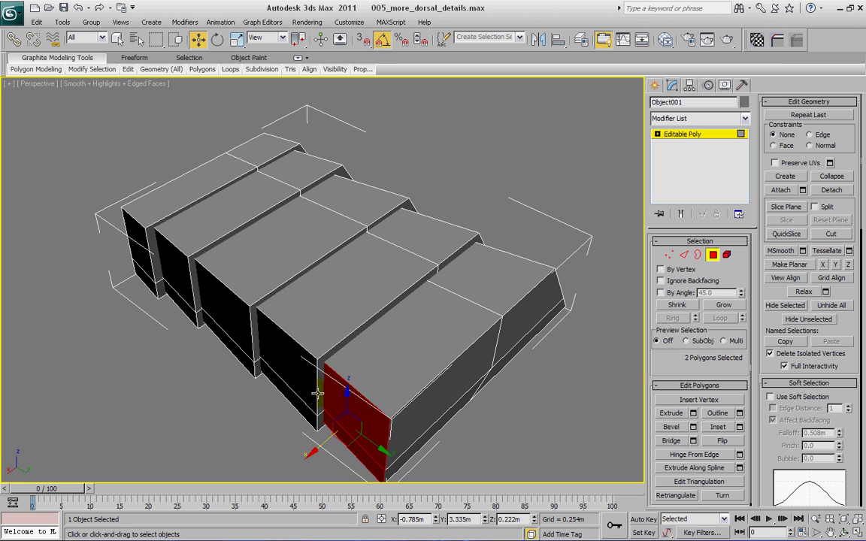
Step: Select all edges of the slab elements and chamfer them by 0.005 m with one segment
middle_click_drag(342, 339, 422, 332, "alt")
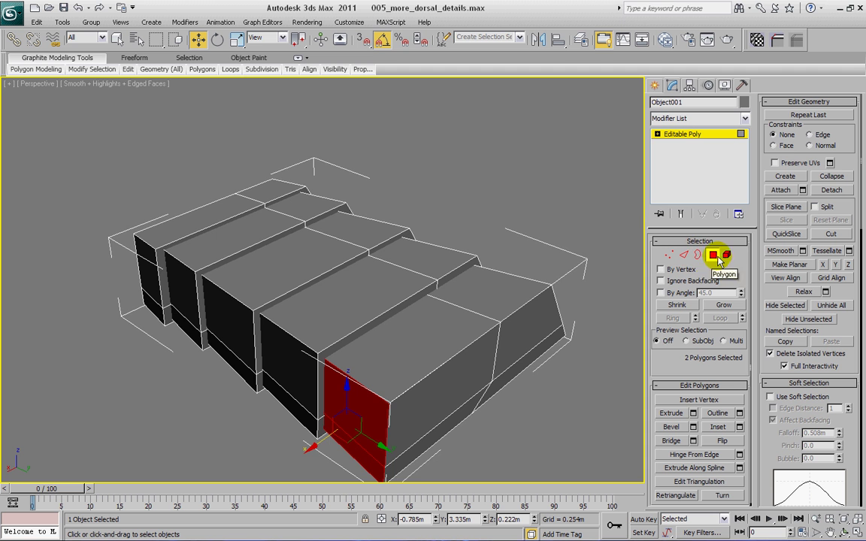
middle_click_drag(503, 314, 503, 353, "alt")
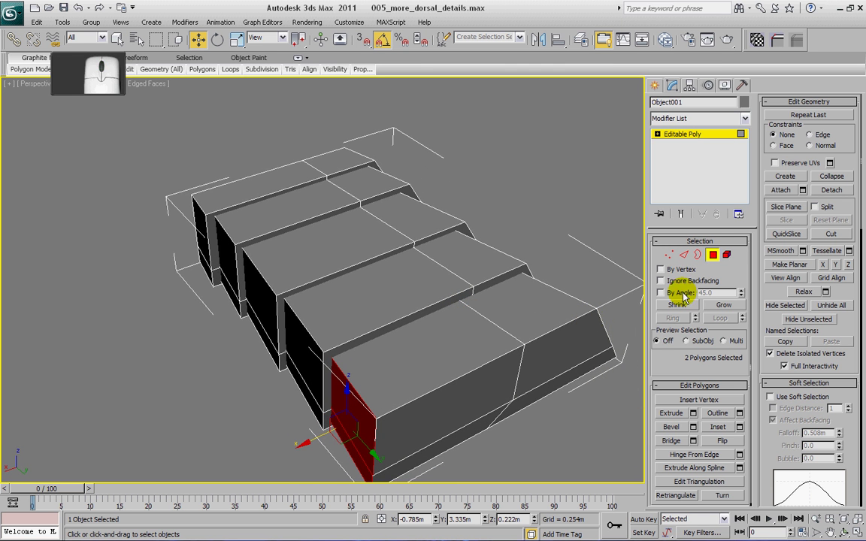
left_click(733, 256)
key("ctrl+a")
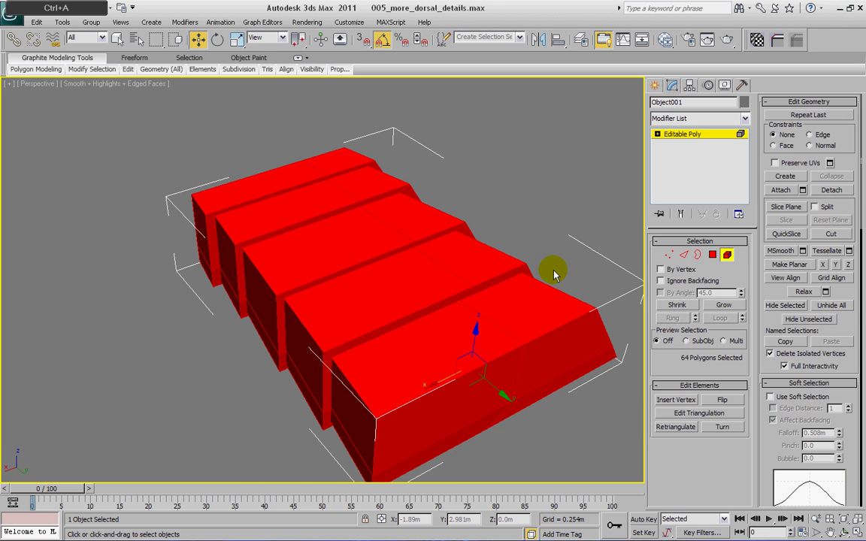
left_click(692, 256)
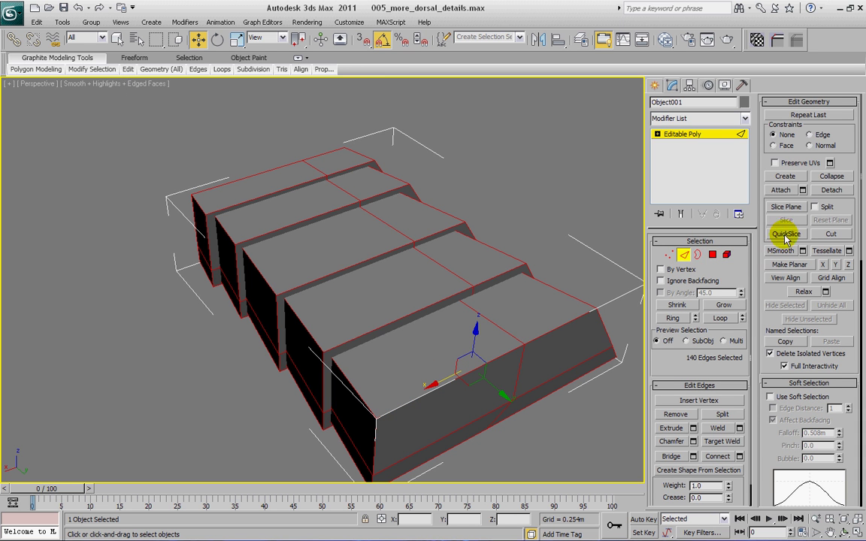
left_click(692, 444)
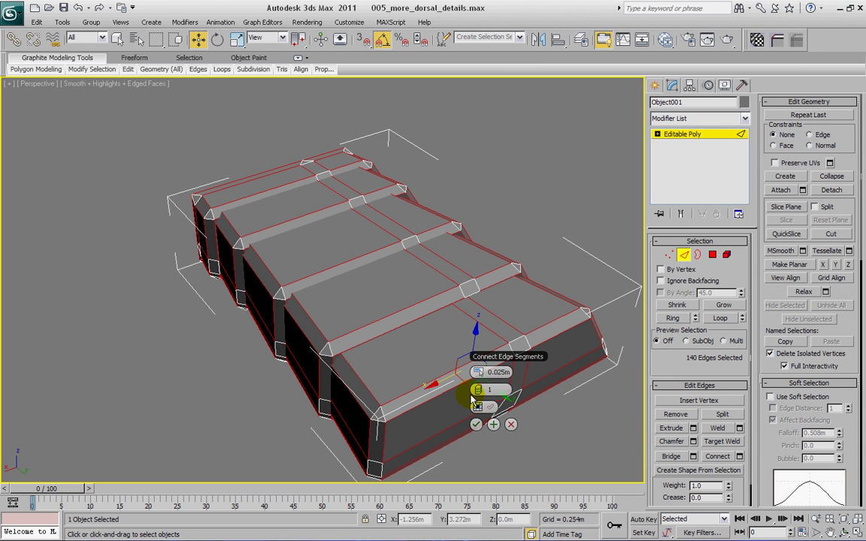
left_click_drag(472, 378, 469, 372)
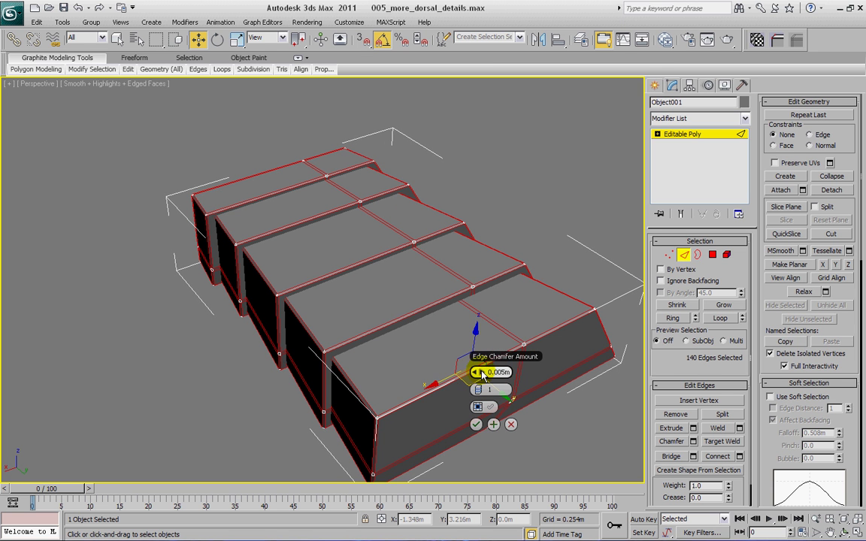
left_click(476, 424)
middle_click_drag(474, 429, 346, 378, "alt")
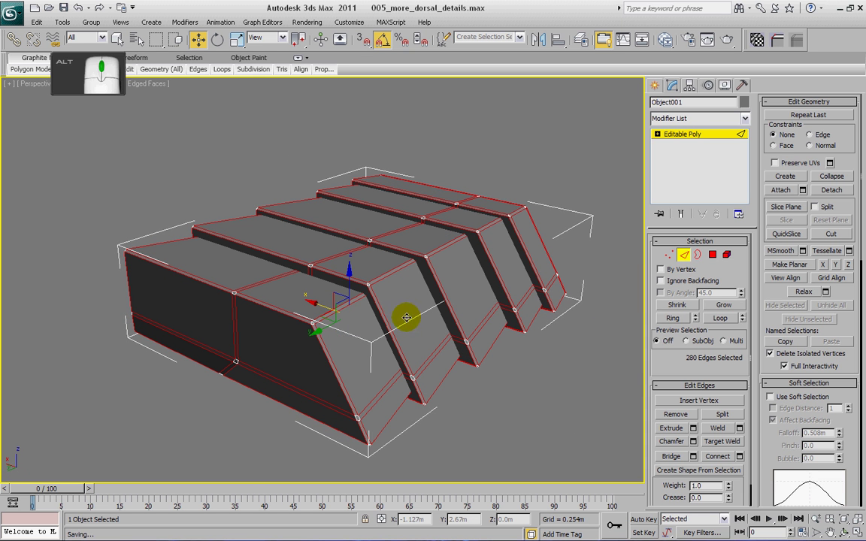
middle_click_drag(359, 323, 366, 335, "alt")
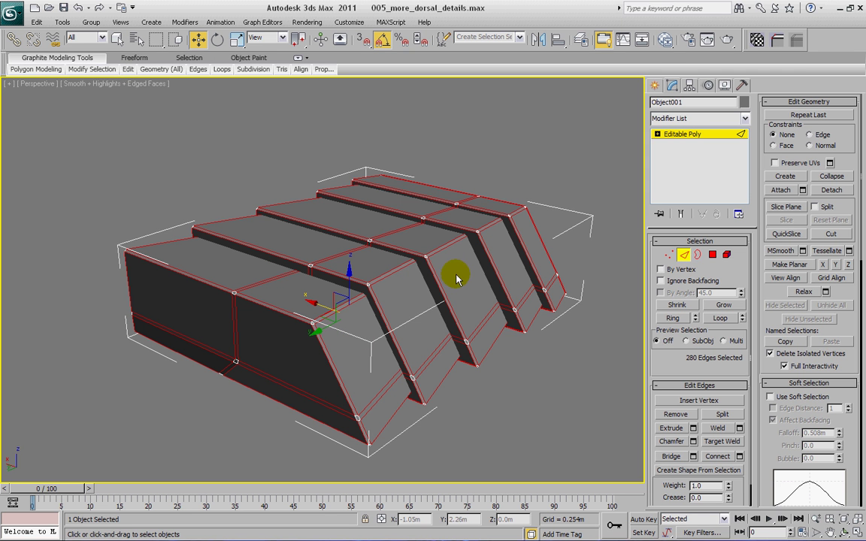
middle_click_drag(396, 260, 424, 281, "alt")
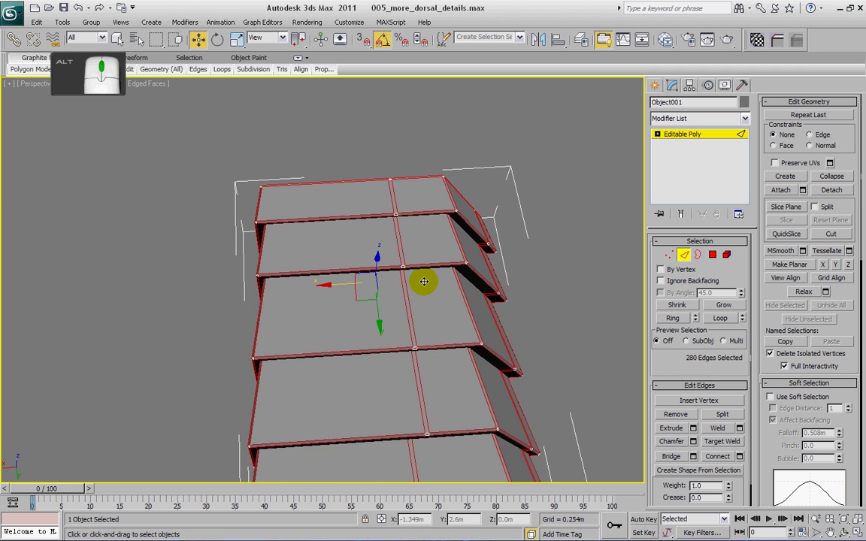
middle_click_drag(406, 249, 398, 264, "alt")
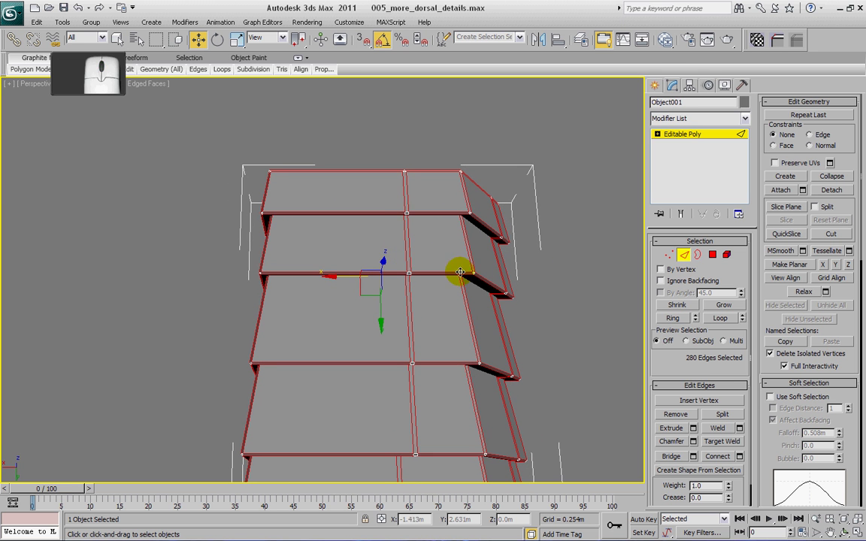
left_click(655, 85)
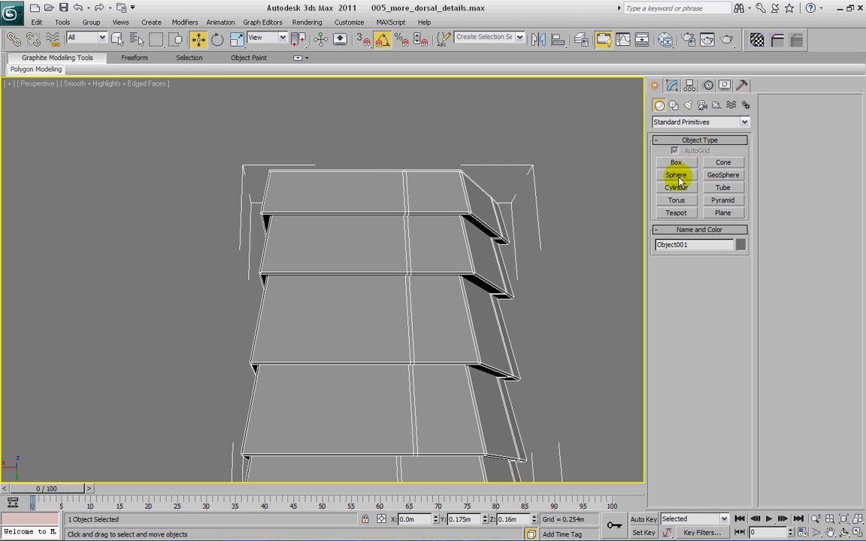
left_click(673, 87)
Step: Select the ten flat top faces of the five slabs, both the wide and the narrow panel on each
left_click(711, 199)
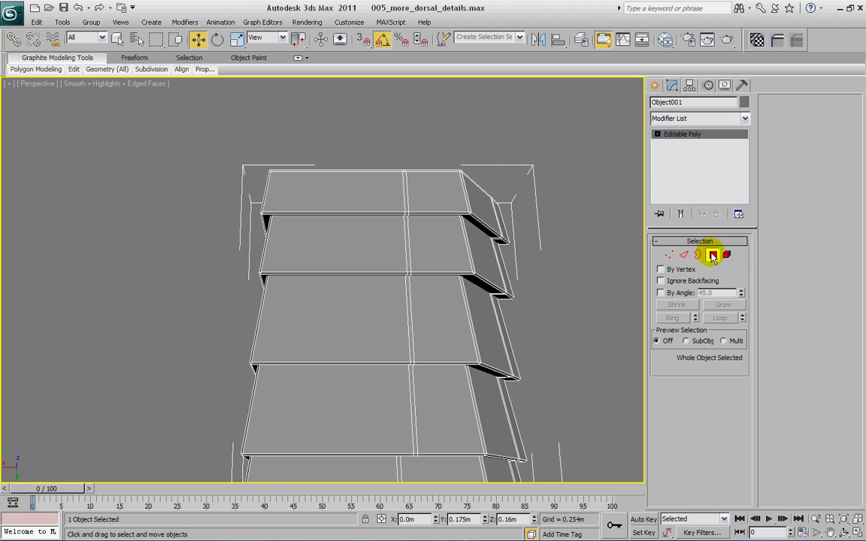
key("ctrl+a")
left_click(342, 197)
left_click(423, 199, "ctrl")
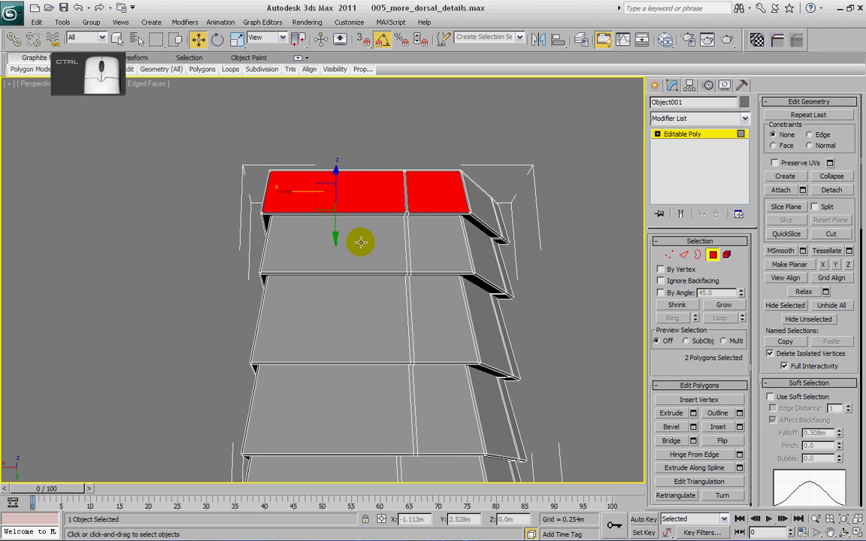
left_click(383, 229, "ctrl")
left_click(424, 233, "ctrl")
left_click(370, 305, "ctrl")
left_click(440, 331, "ctrl")
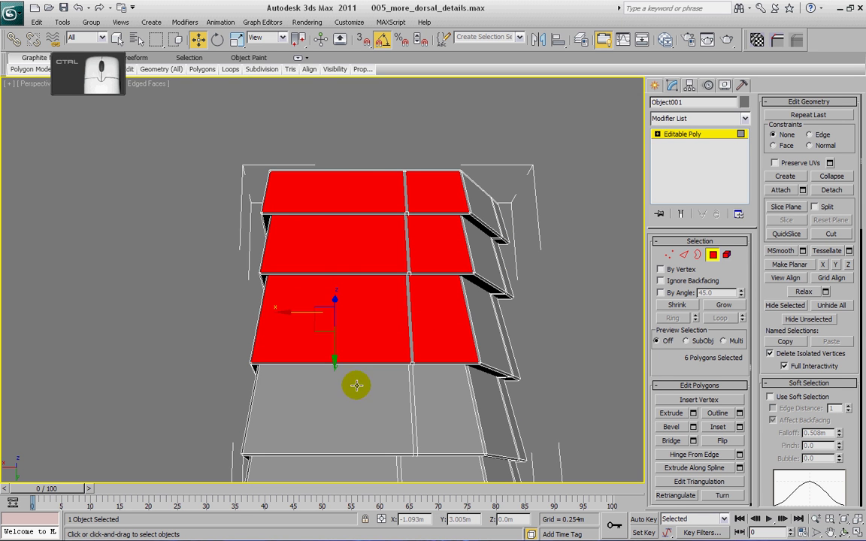
left_click(346, 391, "ctrl")
left_click(451, 406, "ctrl")
middle_click_drag(404, 402, 333, 337)
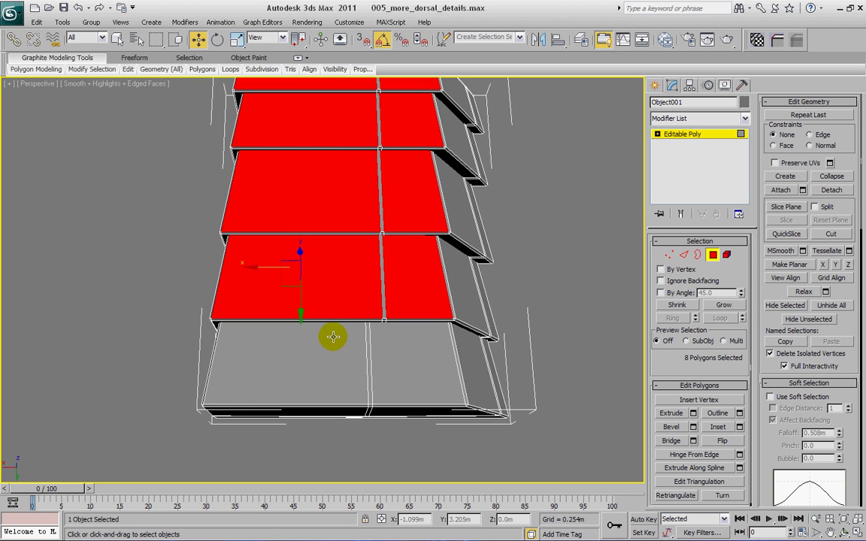
left_click(305, 362, "ctrl")
left_click(408, 359, "ctrl")
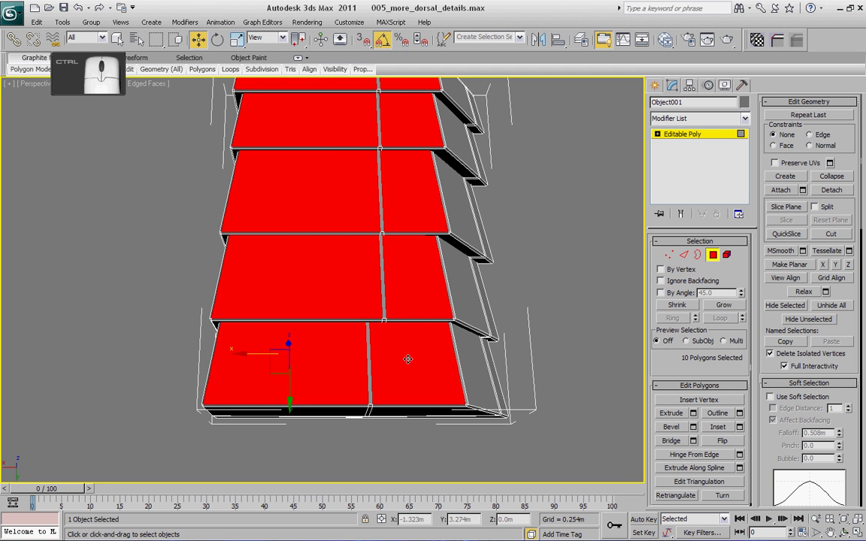
Step: Inset the ten selected top faces by 0.041 m, and inset the resulting faces once more by a smaller amount
middle_click_drag(286, 233, 498, 372, "alt")
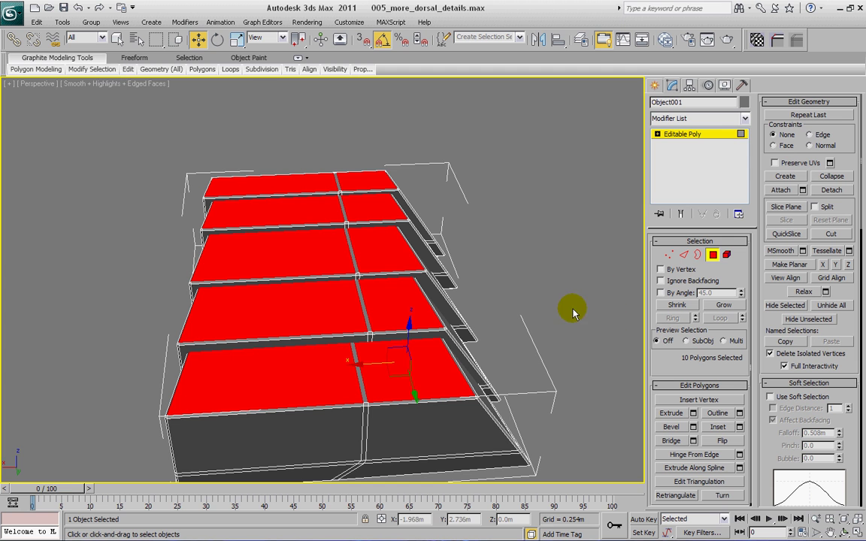
left_click(739, 427)
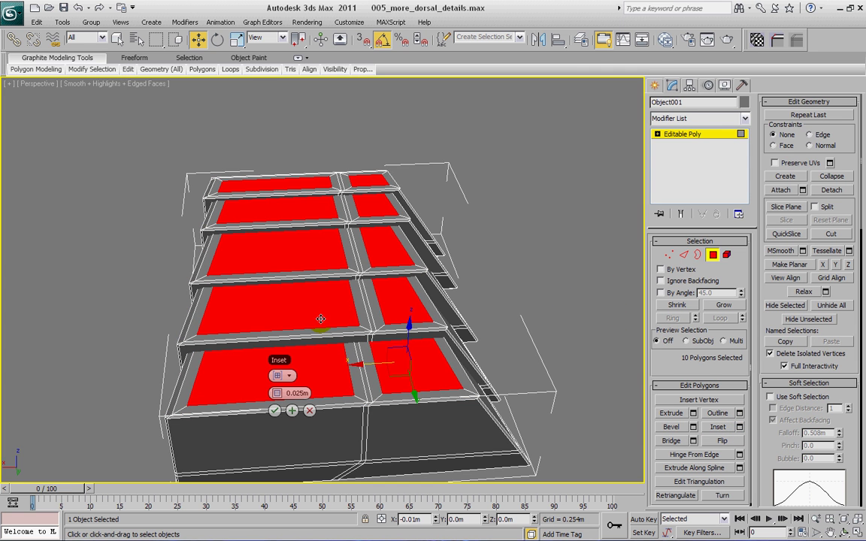
key("ctrl+z")
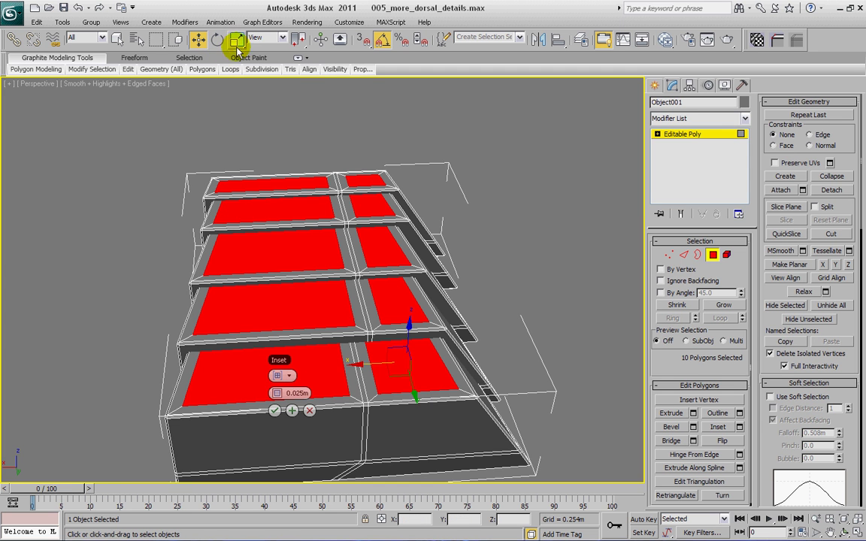
left_click_drag(290, 392, 288, 392)
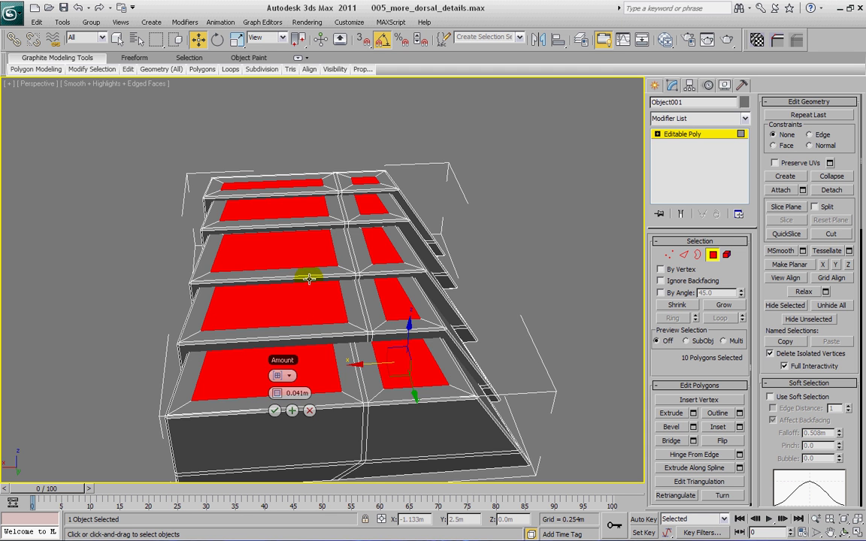
middle_click_drag(309, 279, 392, 291, "alt")
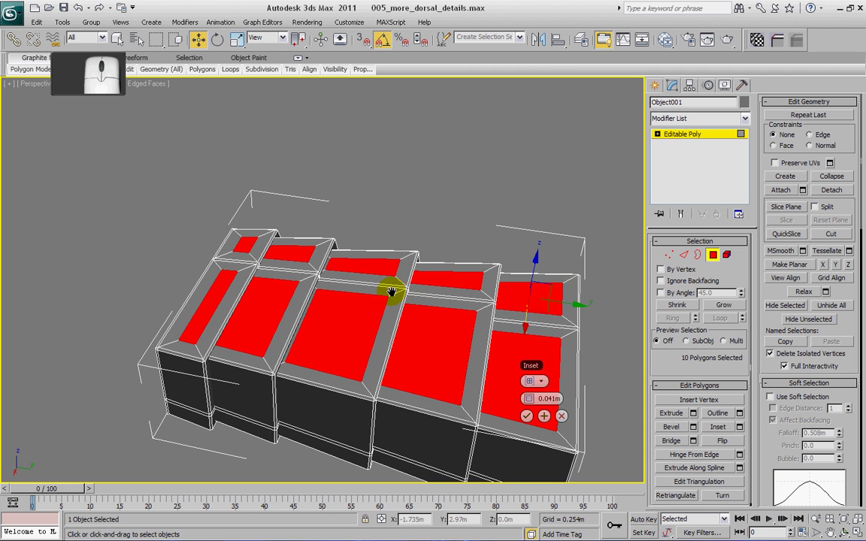
left_click(202, 272)
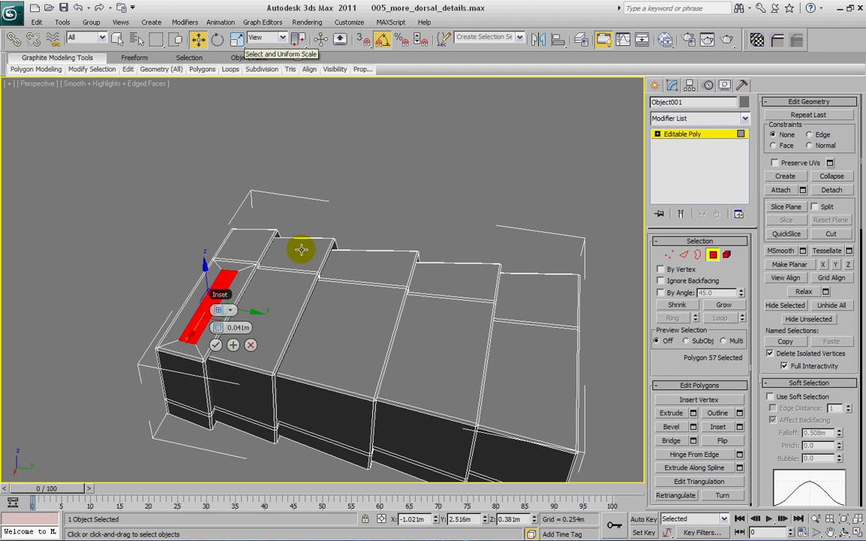
key("ctrl+z")
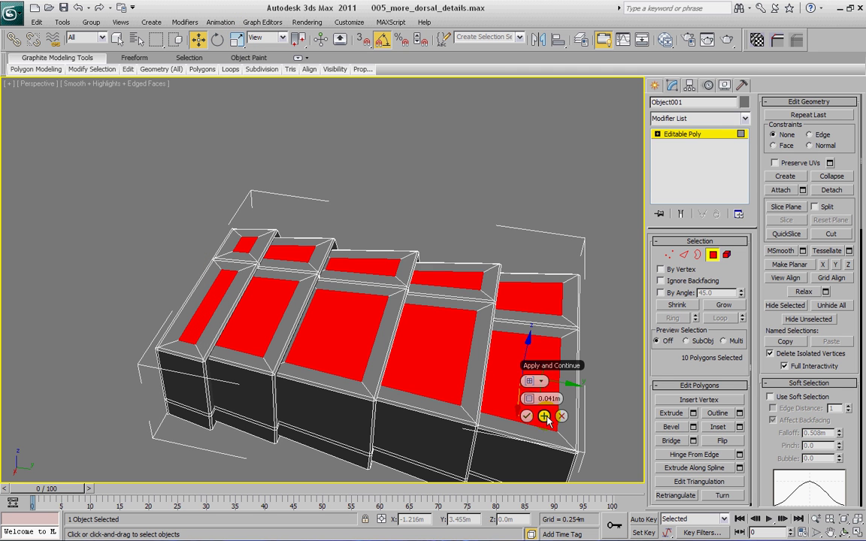
left_click(527, 417)
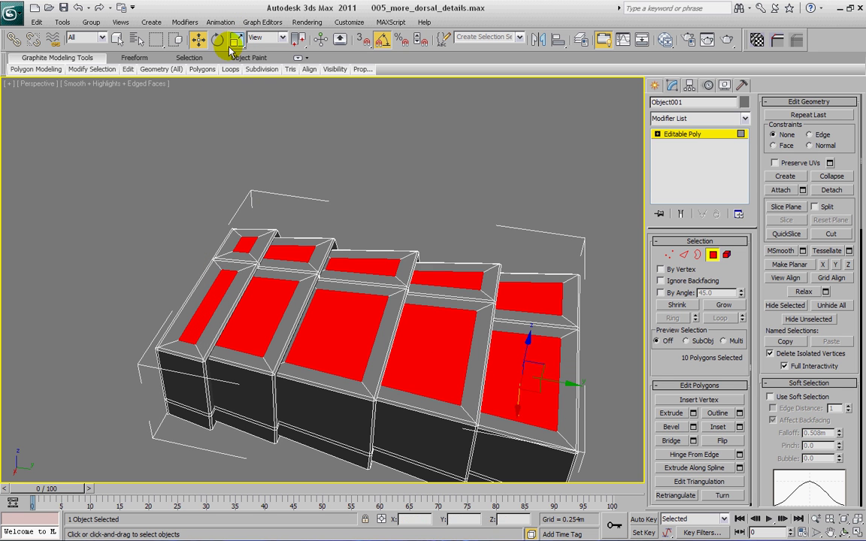
left_click(739, 427)
mouse_move(530, 398)
left_mouse_down()
mouse_move(530, 387)
mouse_move(522, 399)
left_mouse_up()
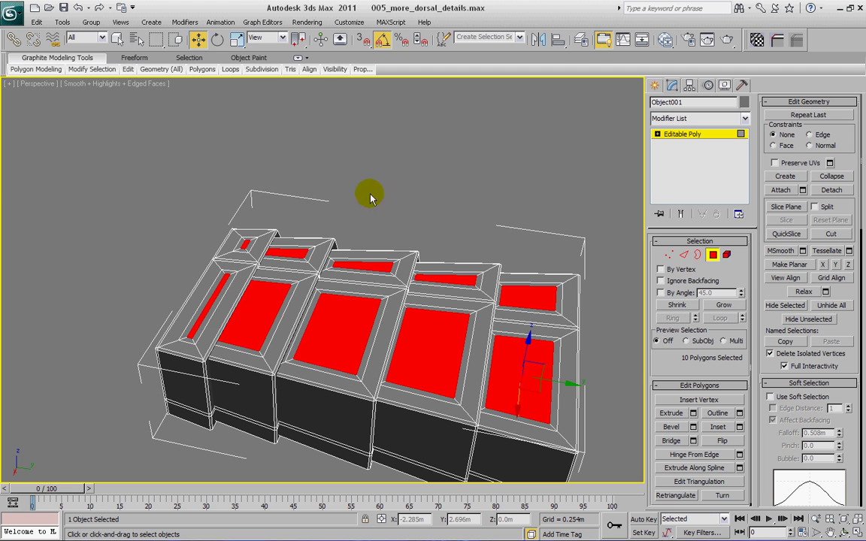
Step: Scale down the inner face of the longer panel on the narrow -Y end slab along X into a short rectangle
left_click(235, 38)
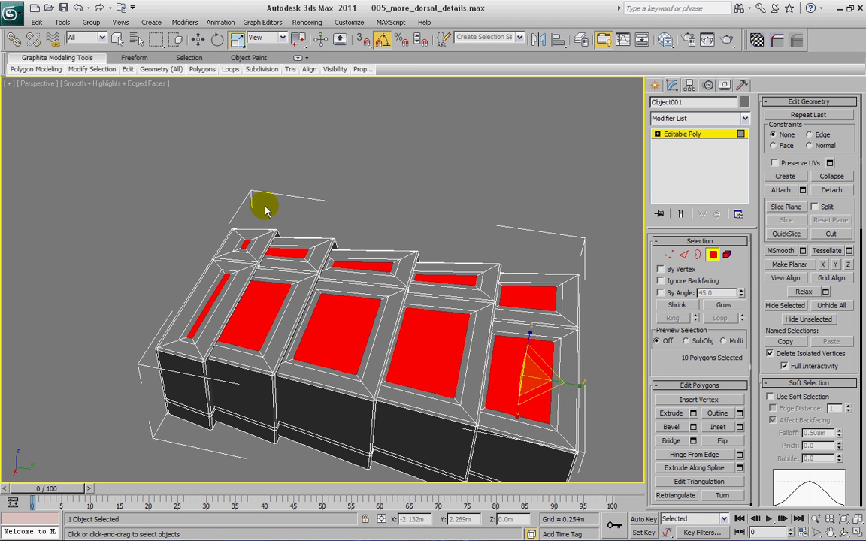
left_click(217, 291)
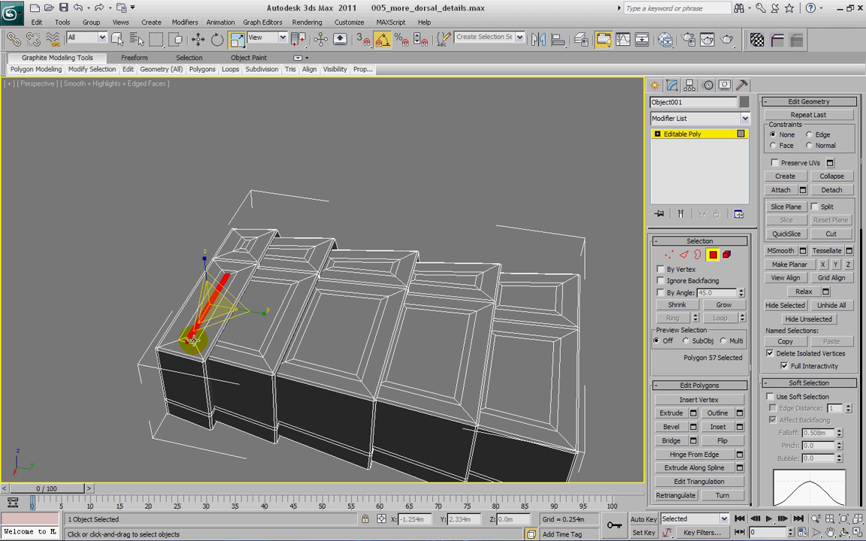
left_click_drag(193, 338, 237, 304)
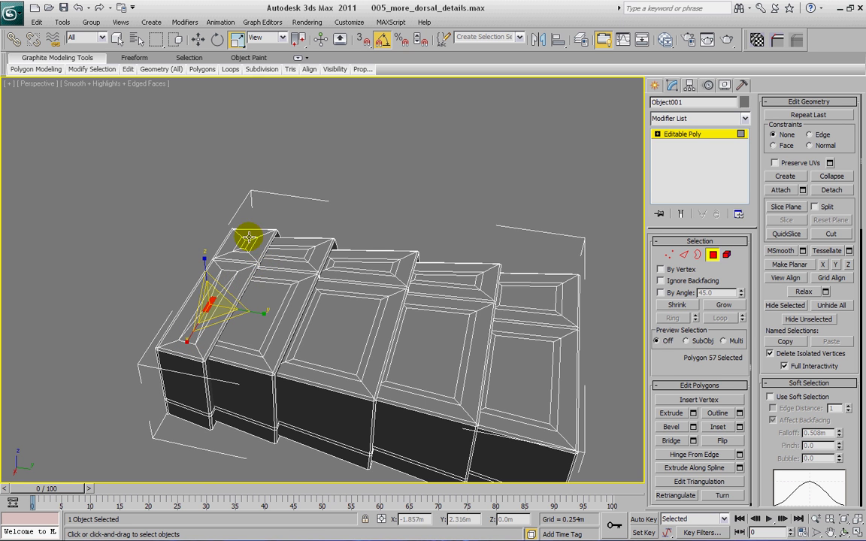
Step: Add the inner face of the shorter panel on the same end slab to the selection
middle_click_drag(246, 251, 239, 280, "alt")
scroll(254, 264, "up", 5)
middle_click_drag(274, 309, 331, 290, "alt")
left_click(461, 312, "ctrl")
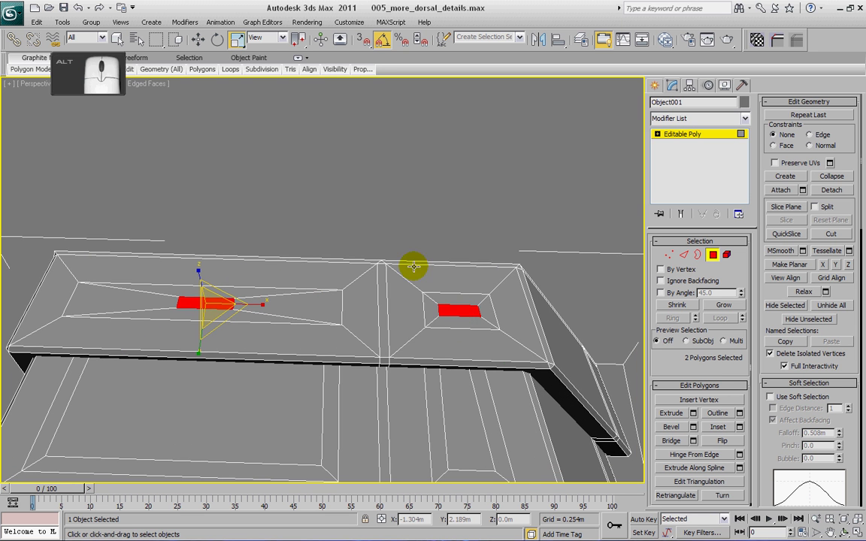
middle_click_drag(413, 266, 472, 305, "alt")
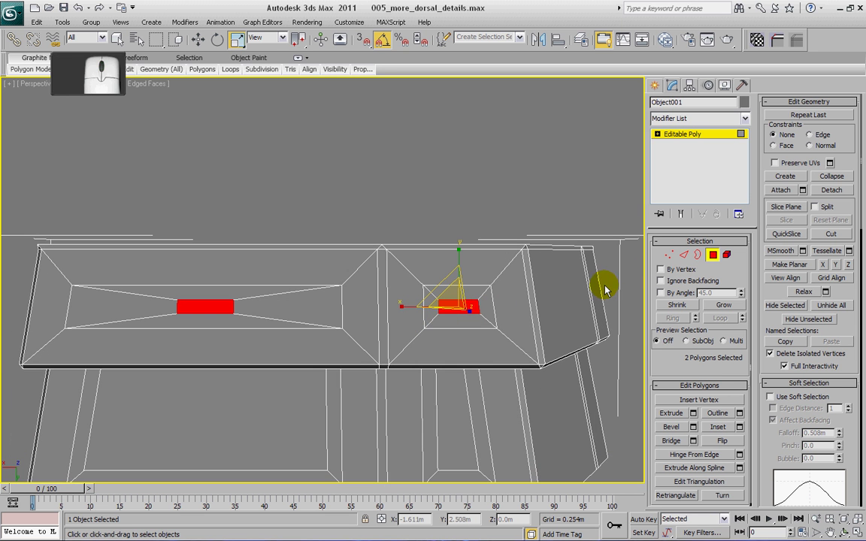
left_click(686, 256)
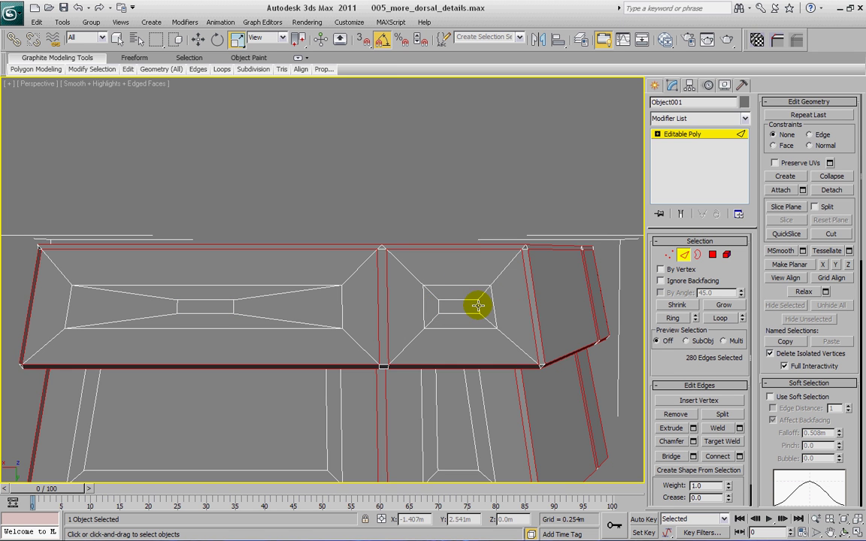
left_click(450, 308)
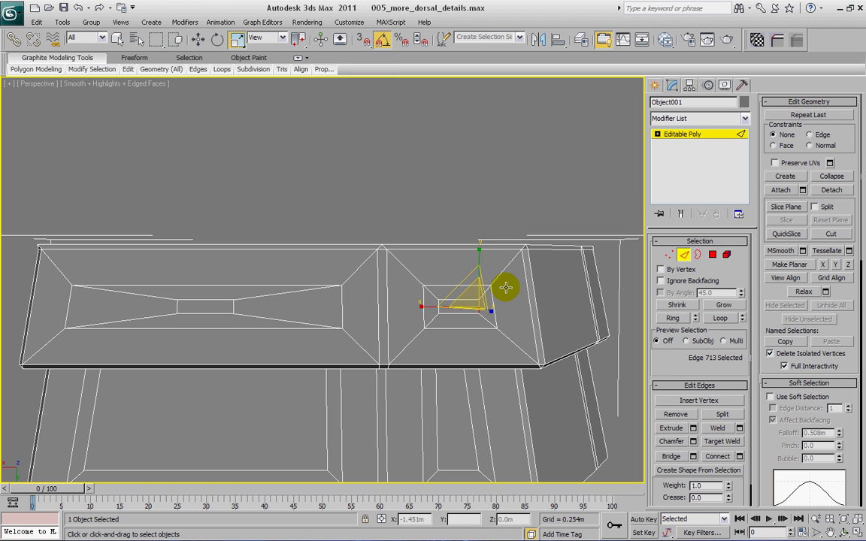
left_click(712, 254)
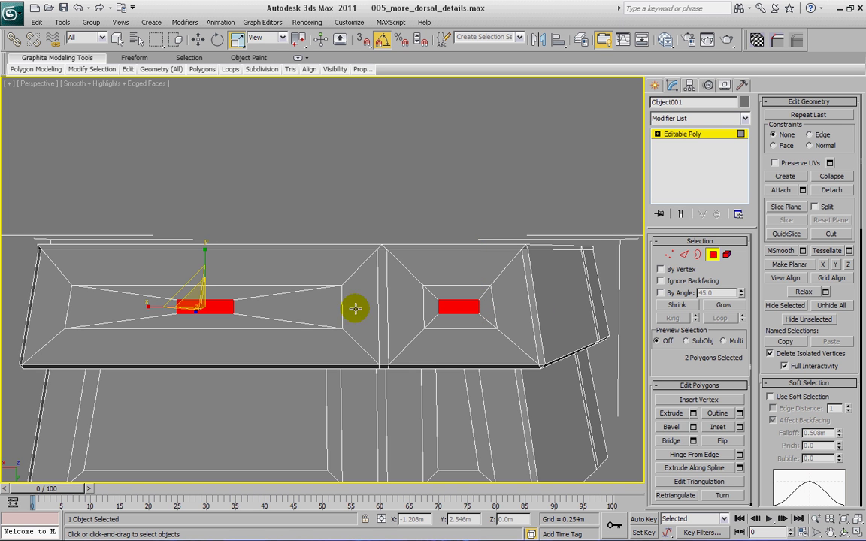
Step: Scale both inner faces up along Y to about twice their width, and stretch the shorter panel's face slightly along X
left_click_drag(205, 251, 212, 207)
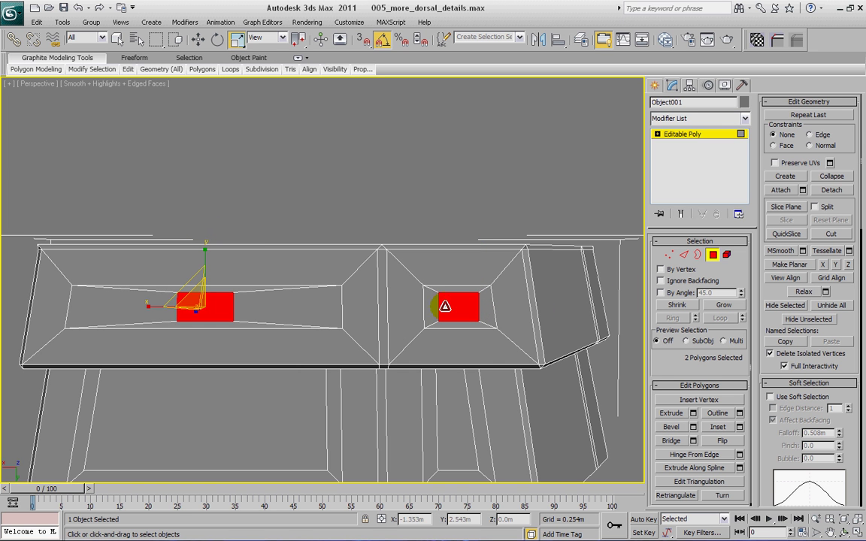
left_click(460, 307)
left_click_drag(398, 304, 383, 302)
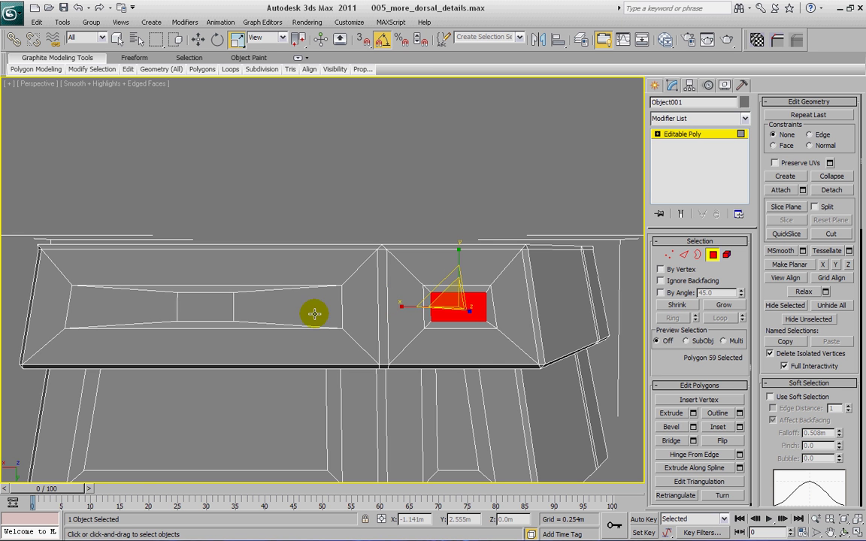
Step: Select both inner faces with their surrounding border faces and move them along Y toward the end slab's outer edge
middle_click_drag(281, 284, 399, 233, "alt")
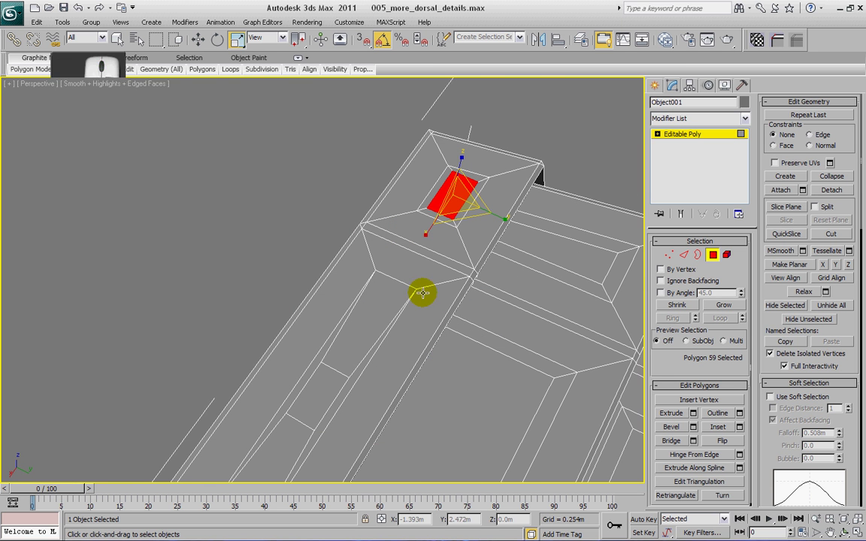
left_click(317, 389, "ctrl")
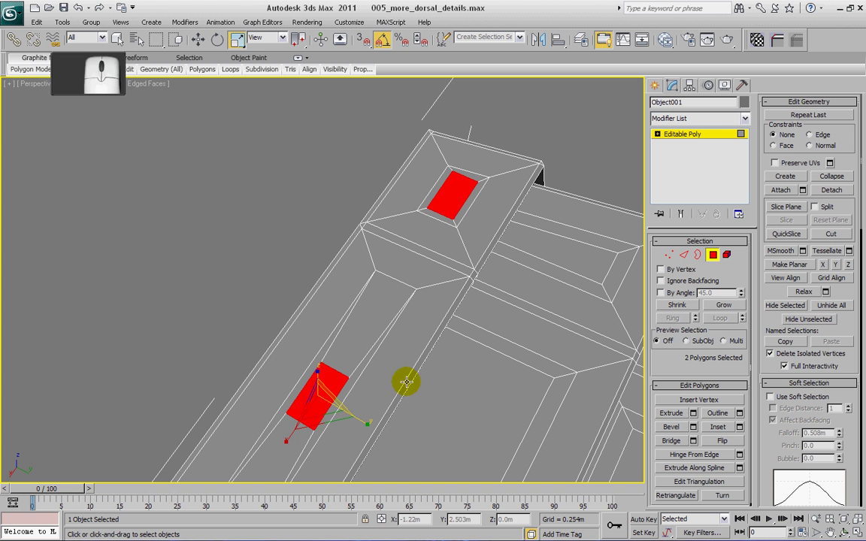
left_click(721, 304)
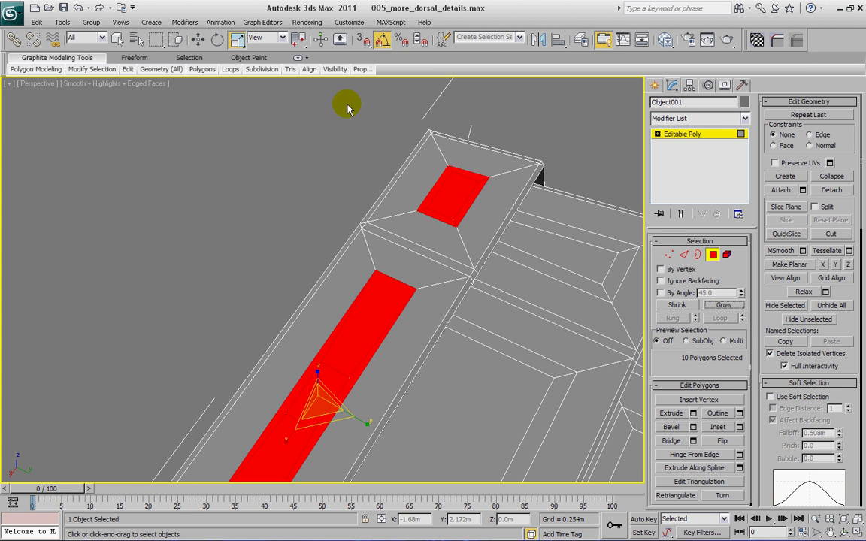
left_click(199, 40)
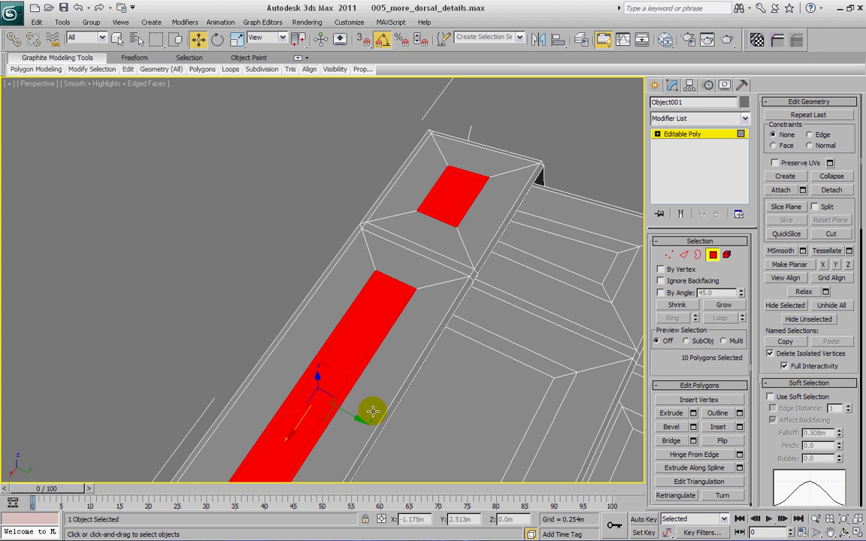
left_click(359, 422)
key("ctrl+z")
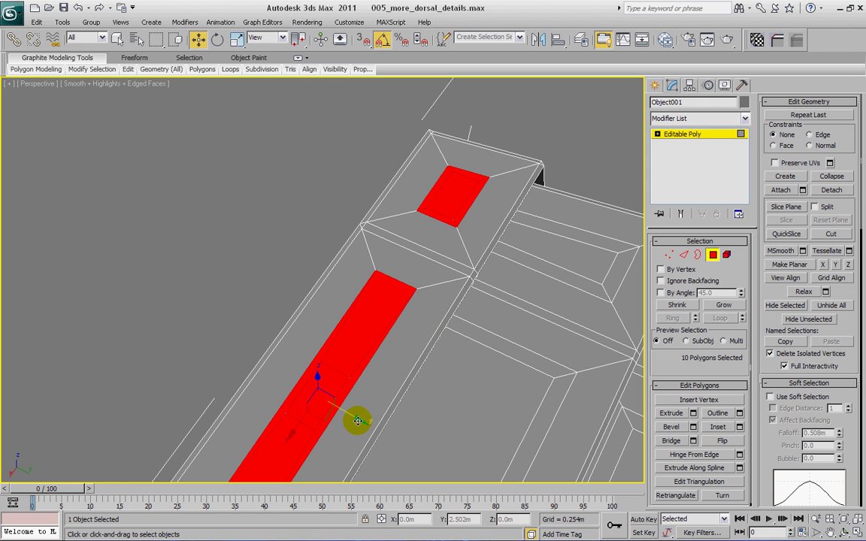
left_click_drag(358, 419, 341, 402)
Step: Select only the two small inner faces on the end slab and extrude them inward with a height of -0.01 m
middle_click_drag(341, 402, 381, 308, "alt")
scroll(365, 292, "up", 2)
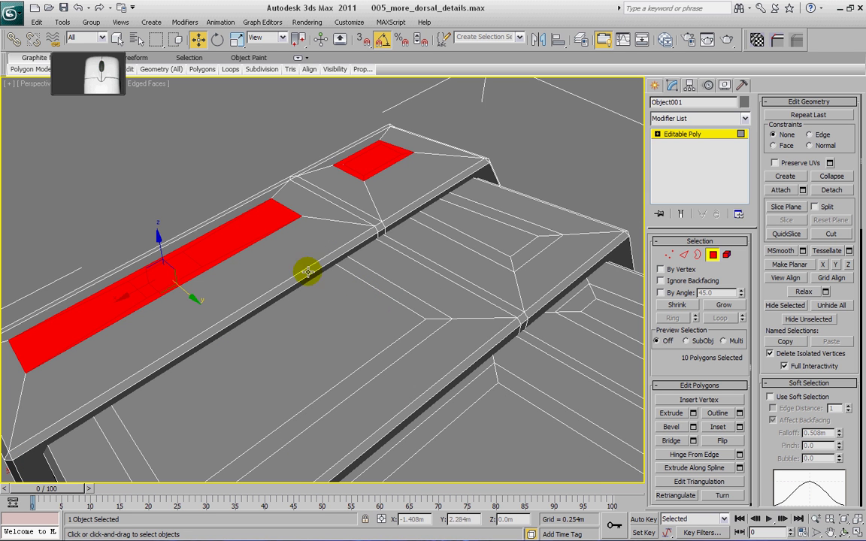
left_click(166, 274)
left_click(372, 159, "ctrl")
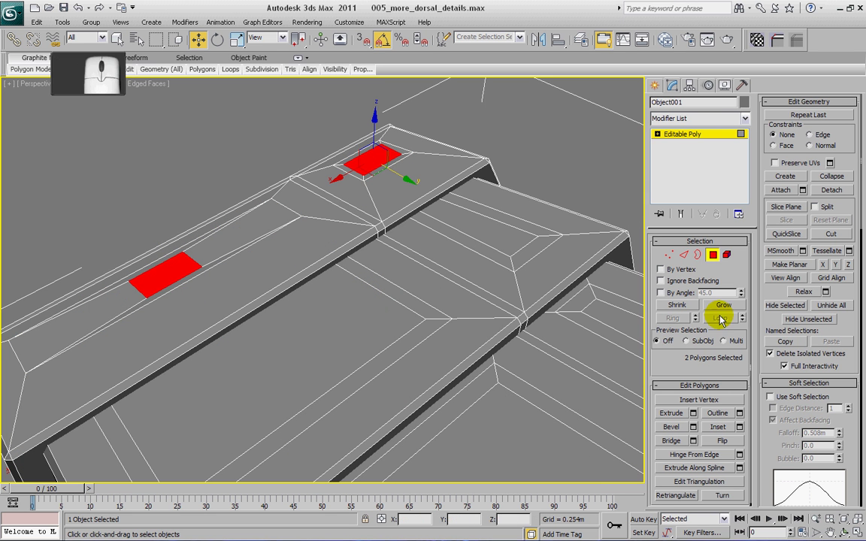
left_click(693, 414)
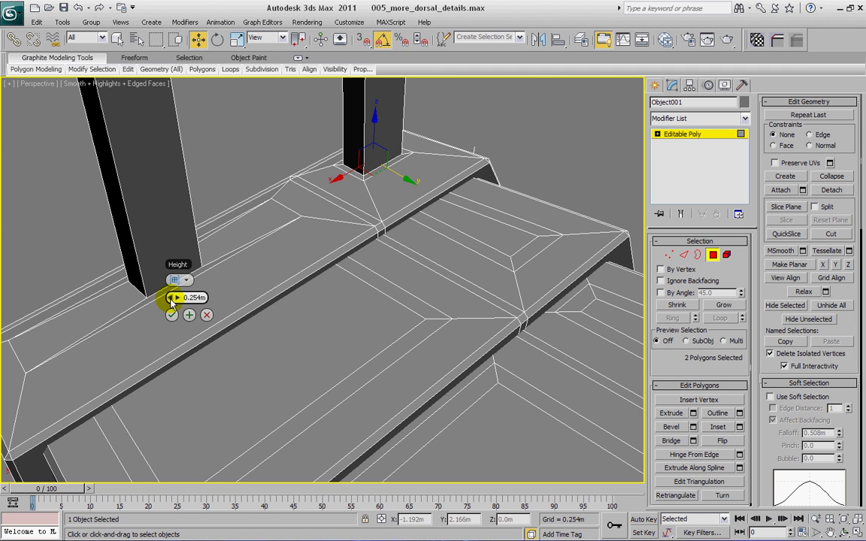
left_click_drag(171, 299, 150, 303)
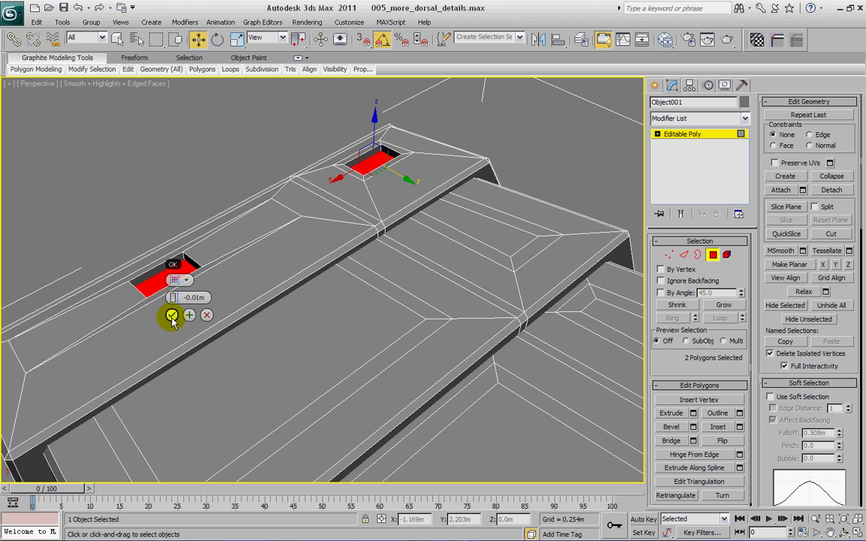
left_click(171, 315)
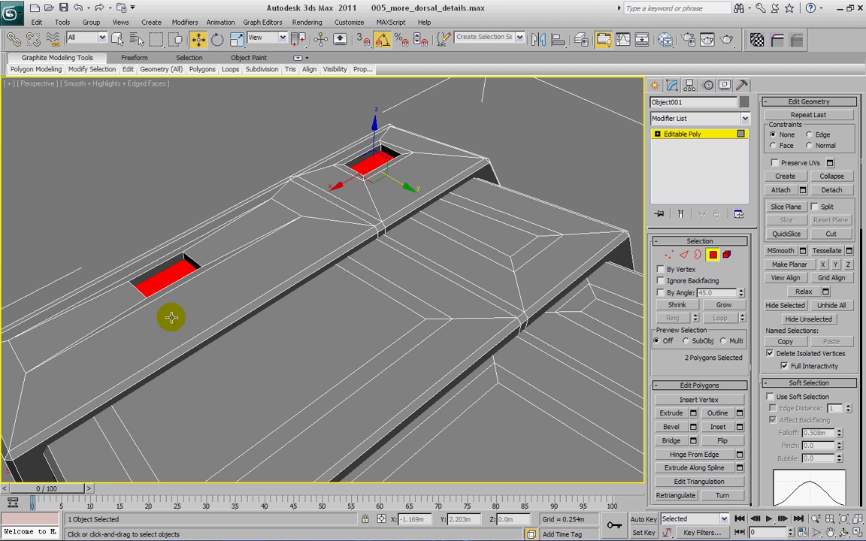
Step: Select all edges of the two recesses on the end slab and chamfer them by 0.001 m
left_click(719, 305)
left_click(684, 257)
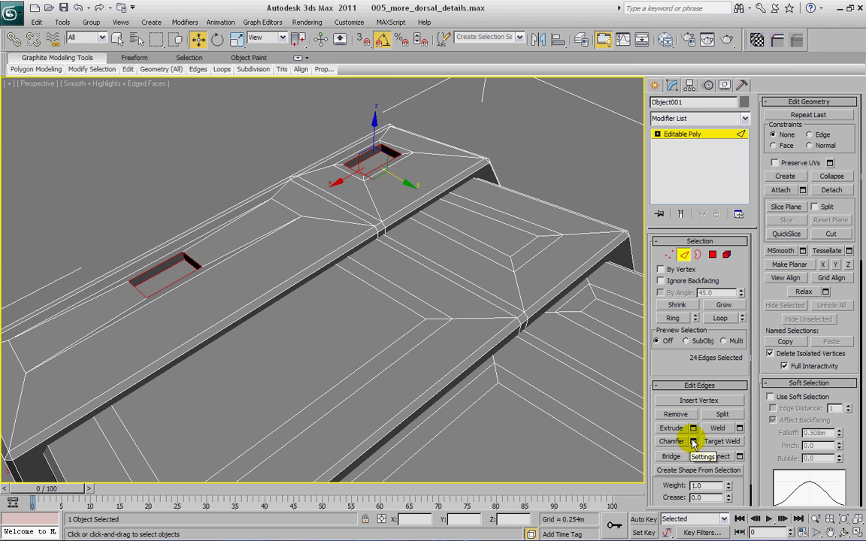
left_click(738, 456)
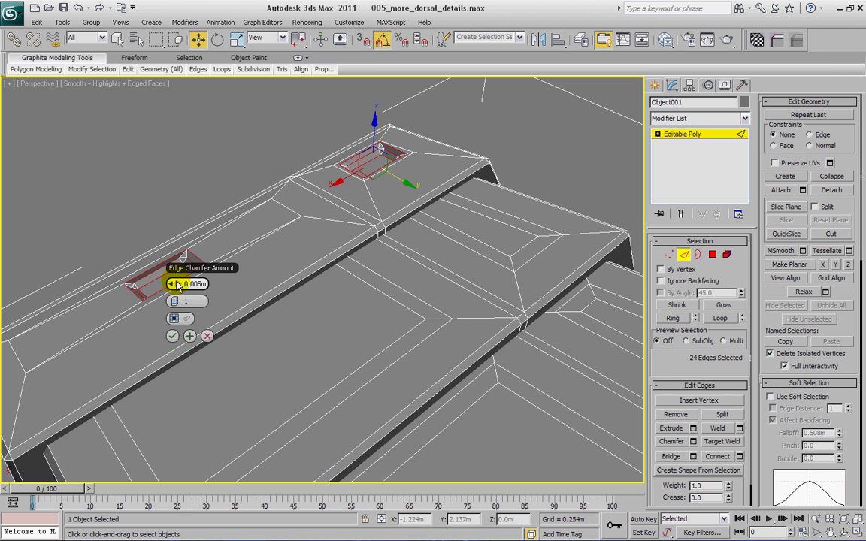
left_click_drag(173, 284, 167, 284)
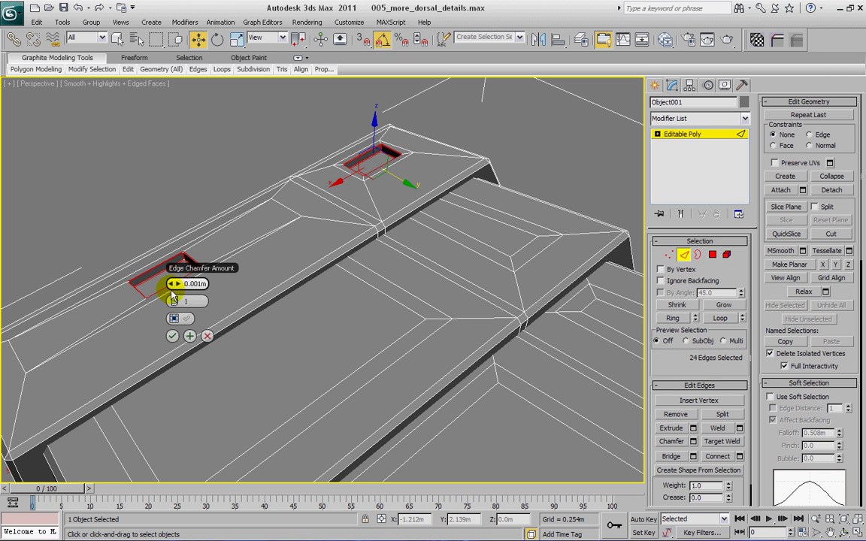
left_click(173, 337)
Step: Select the inner top faces of both panels on the second slab
middle_click_drag(206, 362, 281, 286, "alt")
scroll(282, 286, "down", 5)
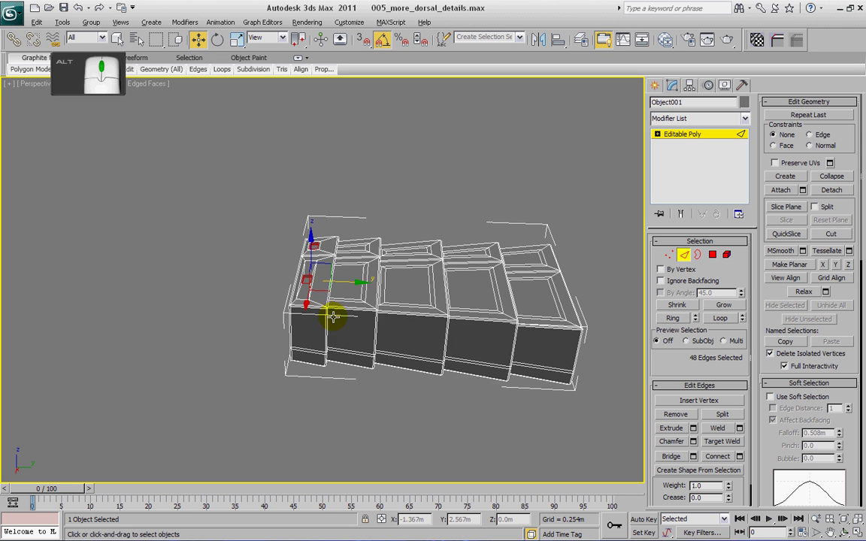
middle_click_drag(332, 315, 339, 339, "alt")
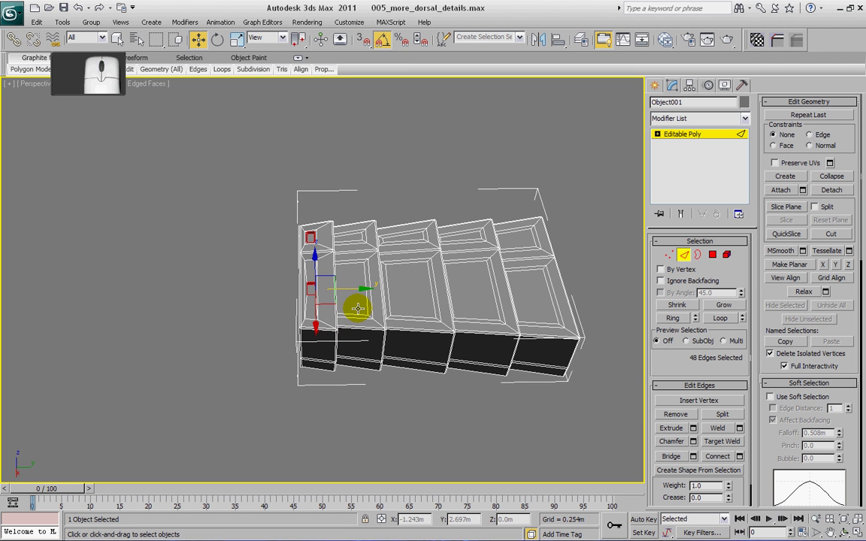
middle_click_drag(369, 297, 290, 296, "alt")
scroll(291, 301, "up", 4)
left_click(277, 332)
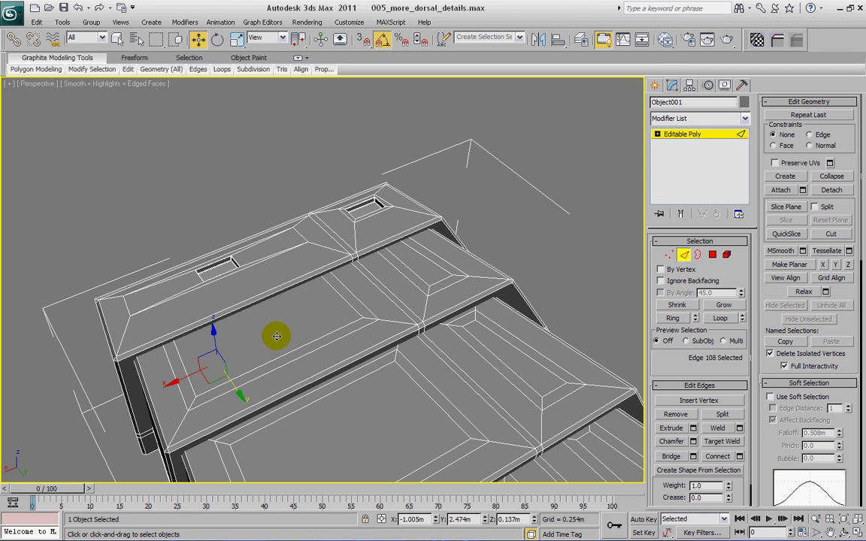
left_click(713, 255)
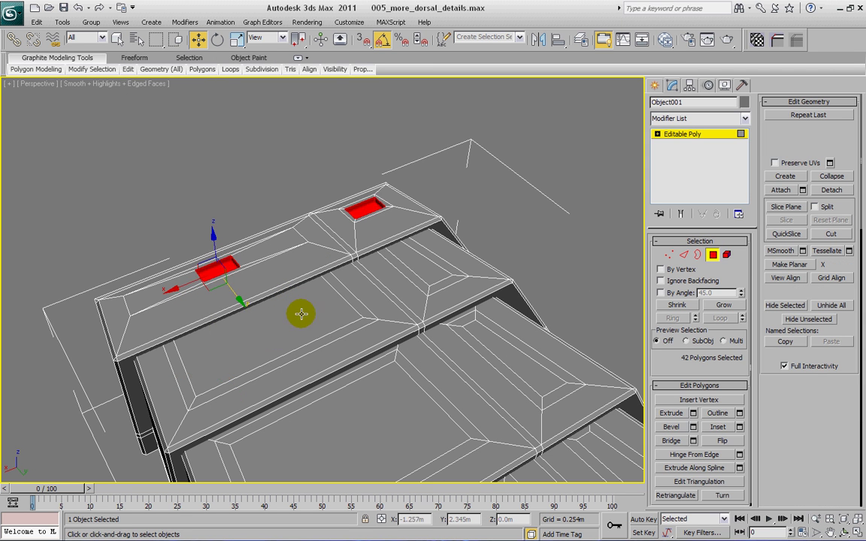
left_click(327, 324)
left_click(421, 268, "ctrl")
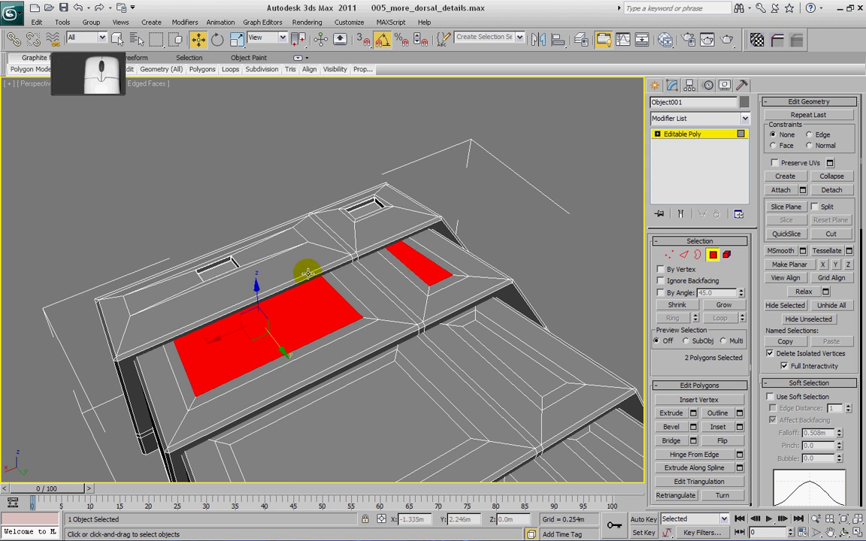
middle_click_drag(421, 269, 361, 246, "alt")
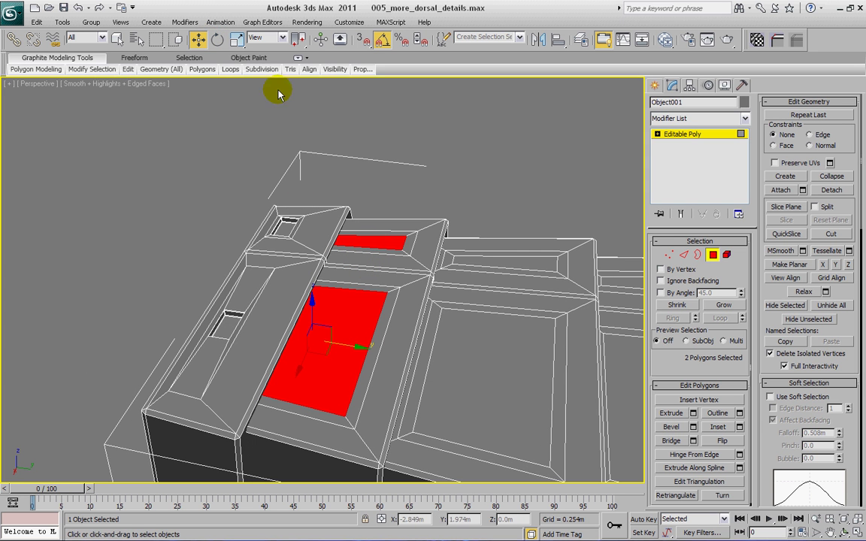
Step: Try to scale both inner faces of the second slab to 25% along Y in the View coordinate system
left_click(237, 39)
left_click_drag(374, 344, 239, 309)
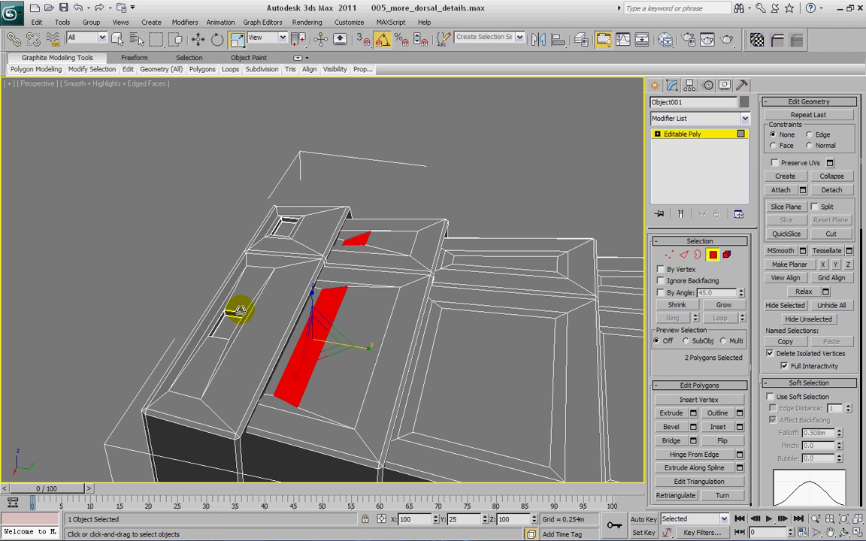
middle_click_drag(315, 324, 146, 322, "alt")
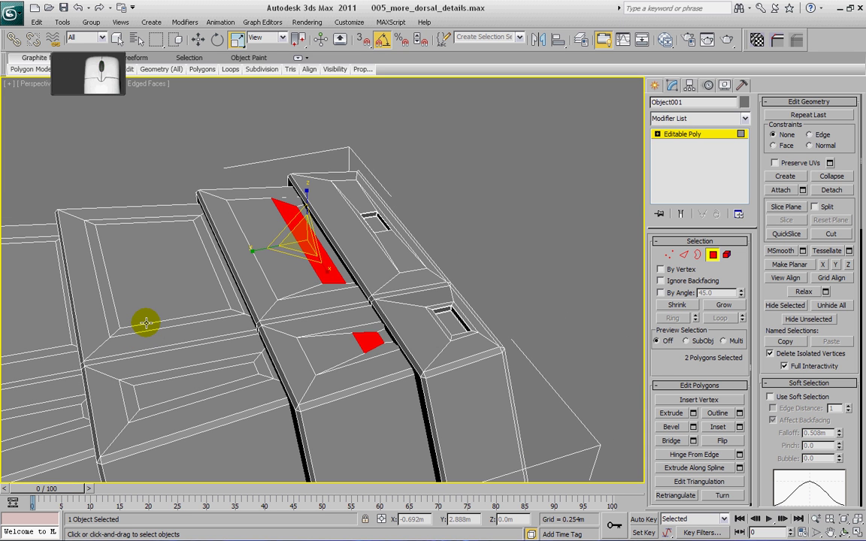
Step: Scale both inner faces down to narrow strips along their local Y axis, and shorten the longer panel's face along X
left_click(283, 38)
left_click(256, 79)
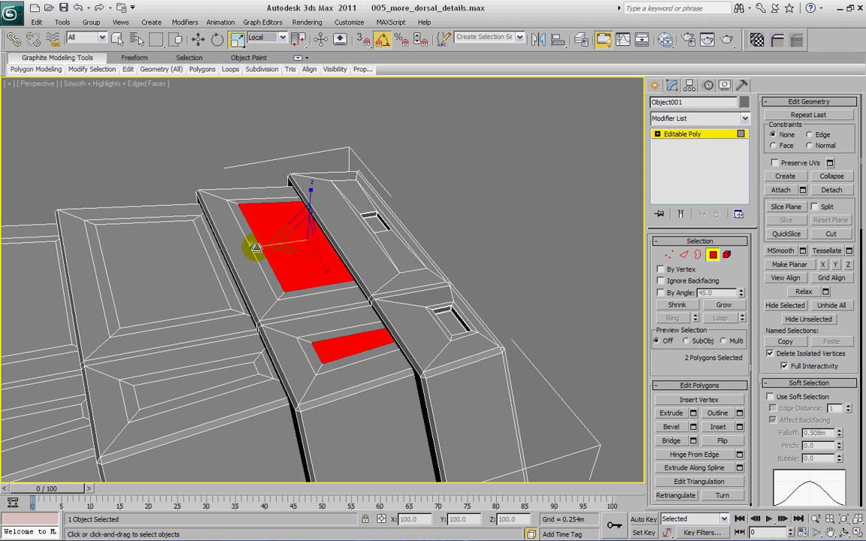
left_click_drag(253, 247, 405, 239)
middle_click_drag(408, 239, 344, 310, "alt")
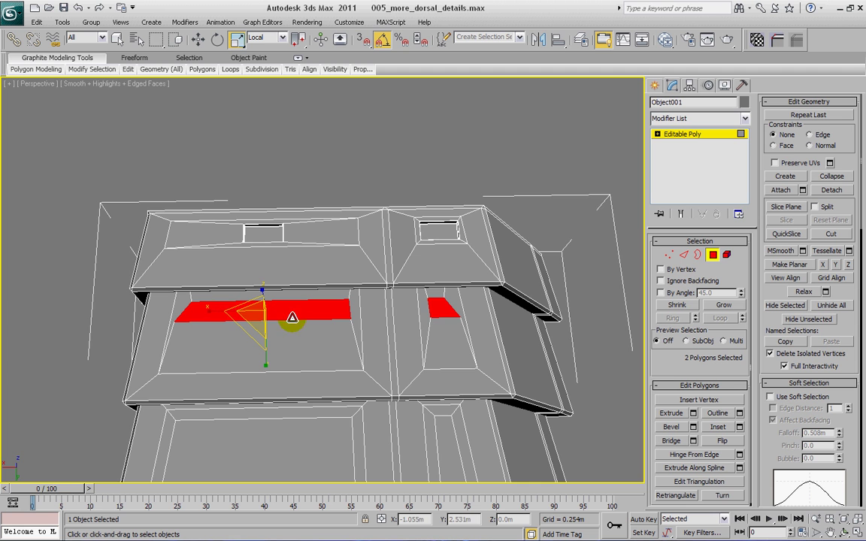
left_click(211, 313)
left_click_drag(212, 310, 298, 306)
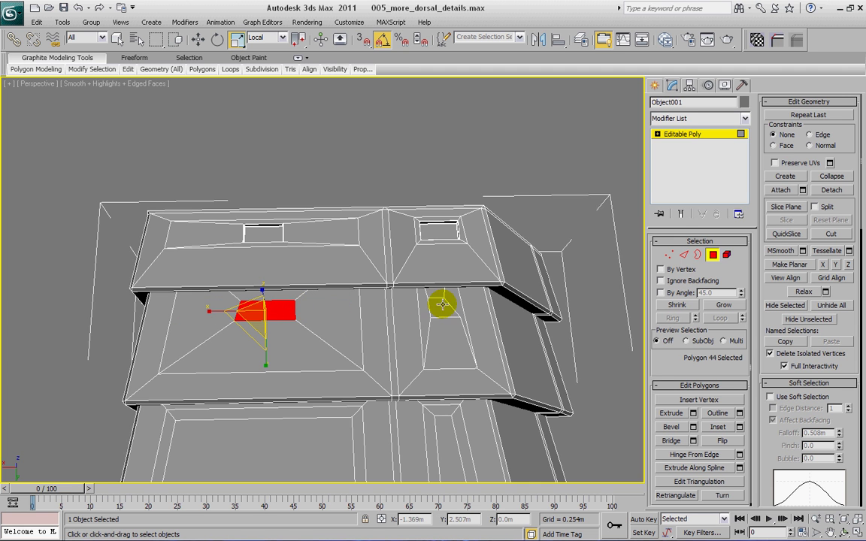
Step: Widen the shorter panel's inner face slightly along X together with its surrounding border faces, and reselect only the inner face
left_click(414, 310)
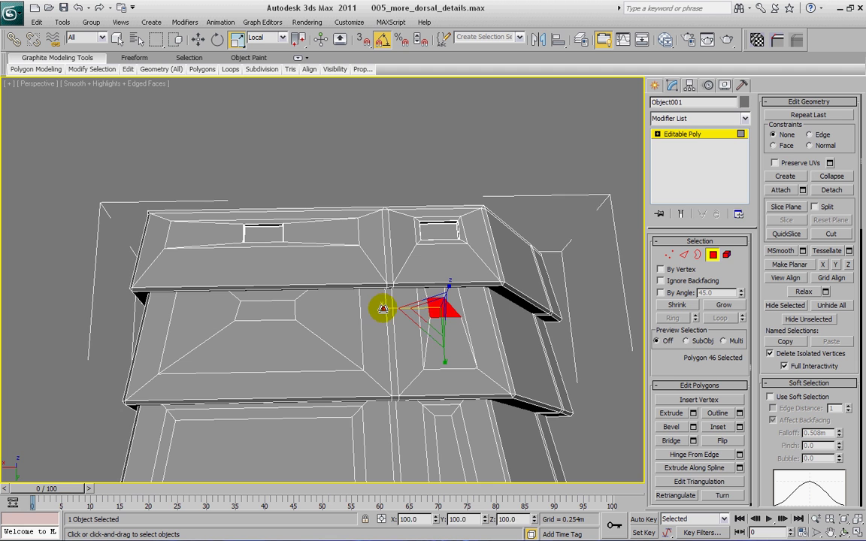
mouse_move(383, 309)
left_mouse_down()
mouse_move(364, 311)
mouse_move(384, 311)
left_mouse_up()
left_click(451, 307, "ctrl")
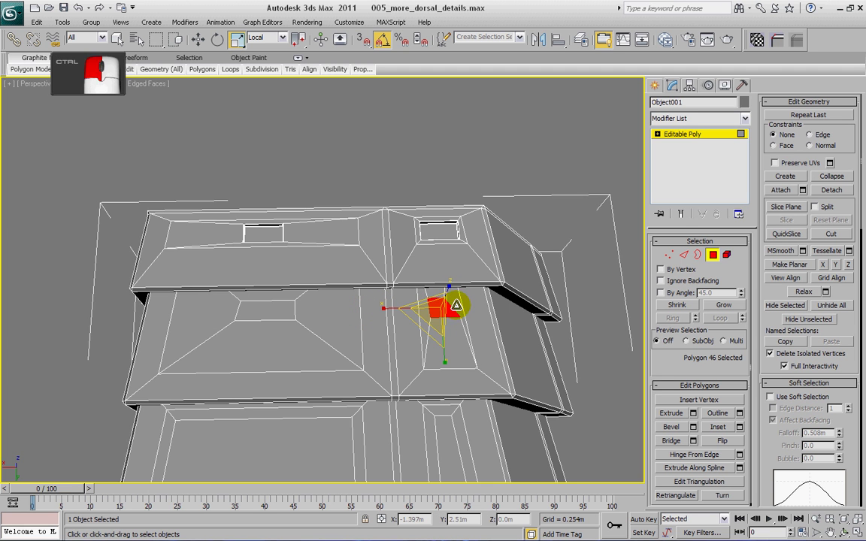
left_click(422, 313, "ctrl")
left_click(440, 331, "ctrl")
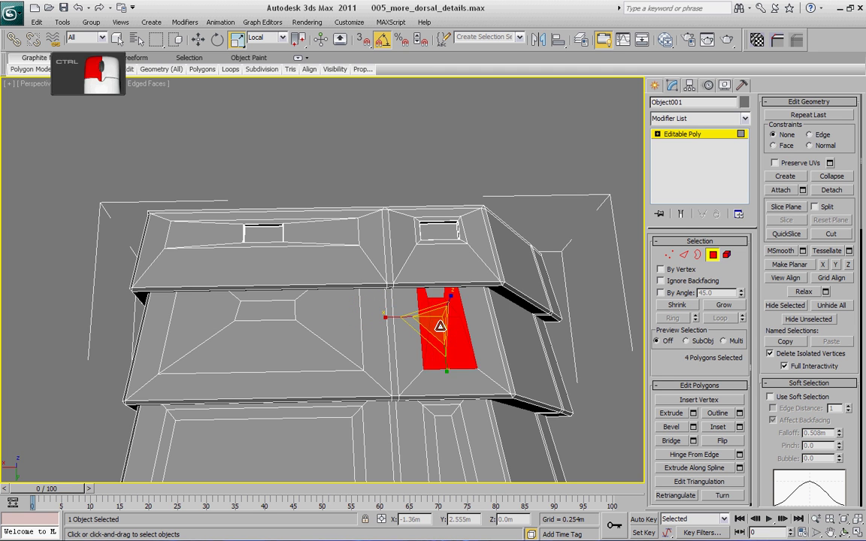
left_click(418, 302, "ctrl")
left_click_drag(387, 307, 365, 309)
left_click(441, 310)
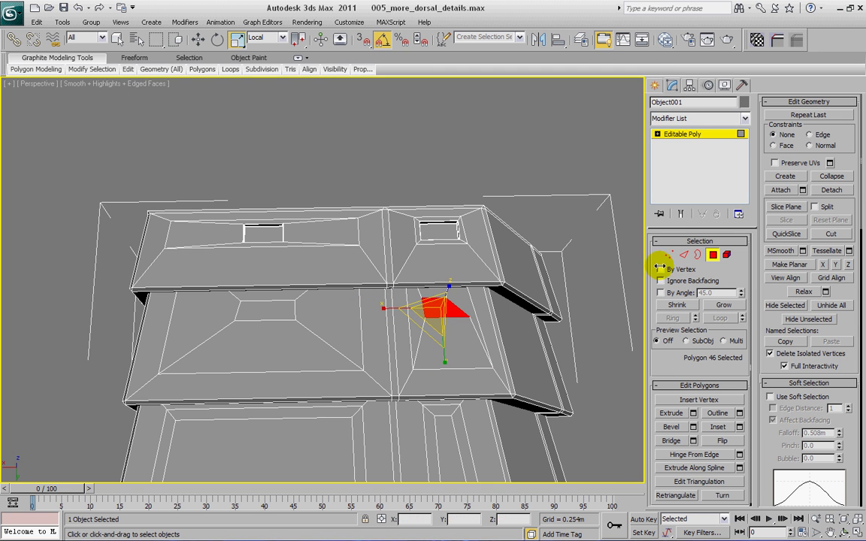
Step: Square up the second slab's two inner faces by straightening their side edges along X
left_click(692, 255)
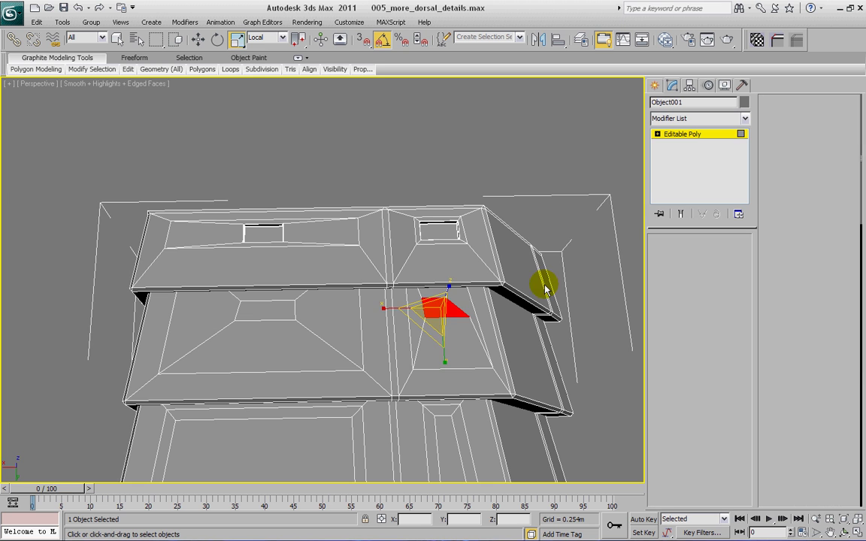
left_click(458, 306)
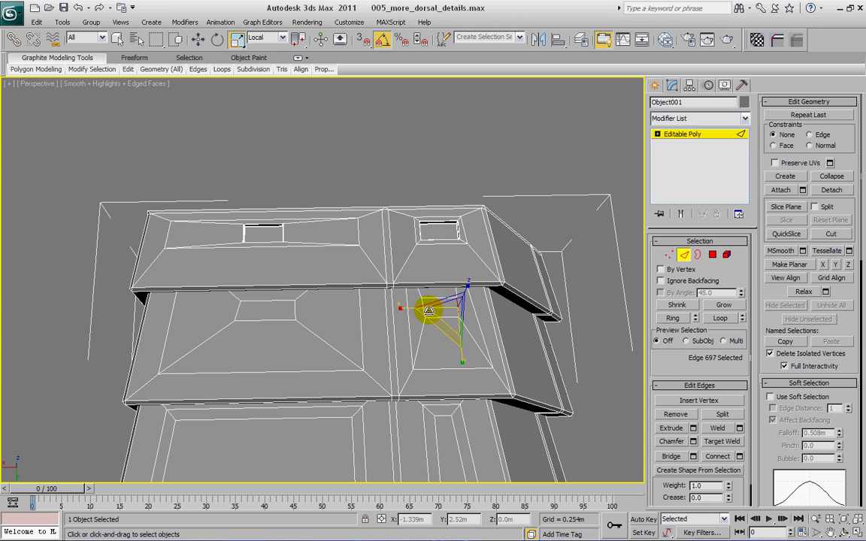
left_click(424, 307)
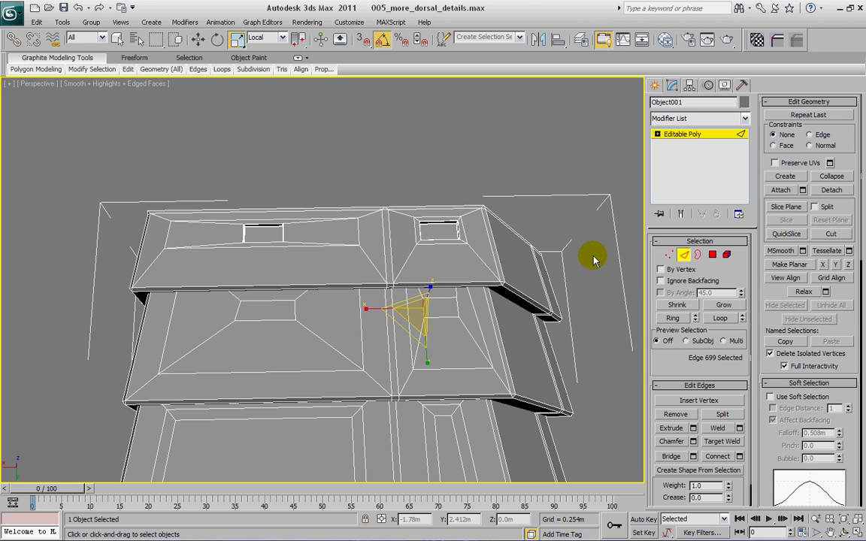
left_click(236, 309)
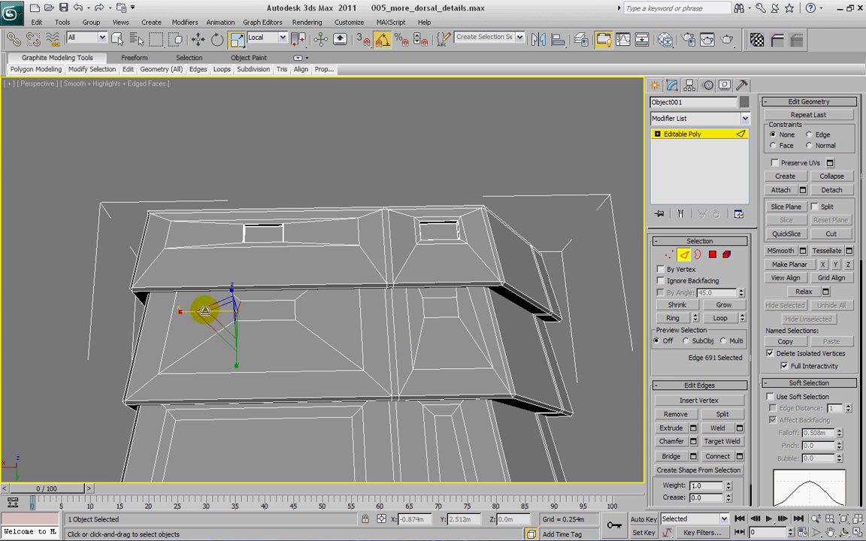
left_click(293, 309, "ctrl")
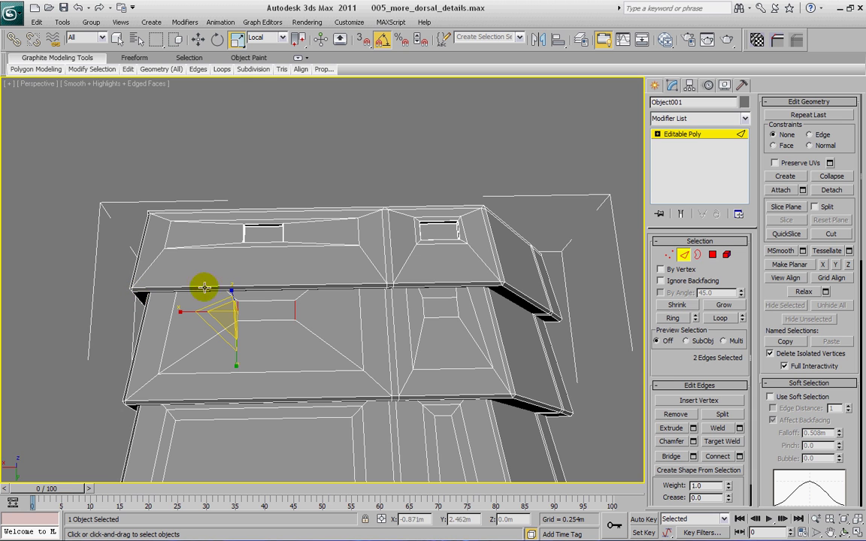
left_click(272, 315)
left_click(269, 300, "ctrl")
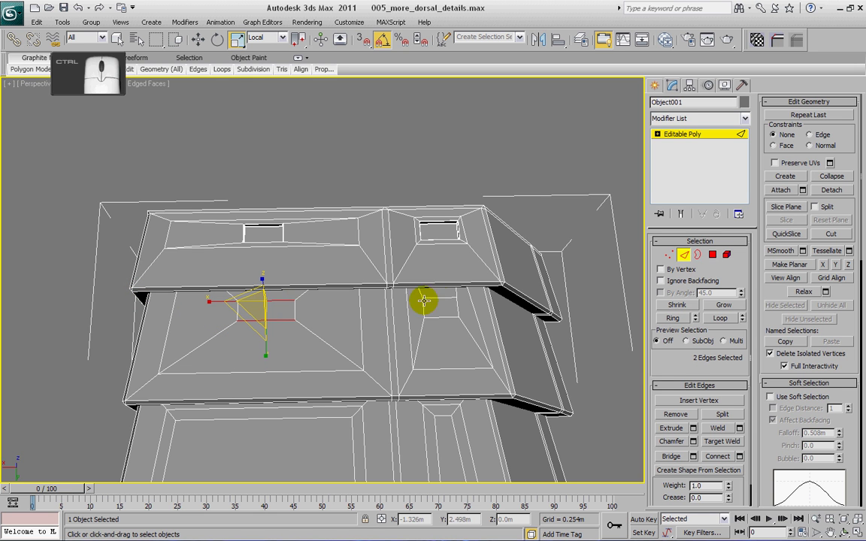
left_click(443, 316, "ctrl")
left_click(446, 355, "ctrl")
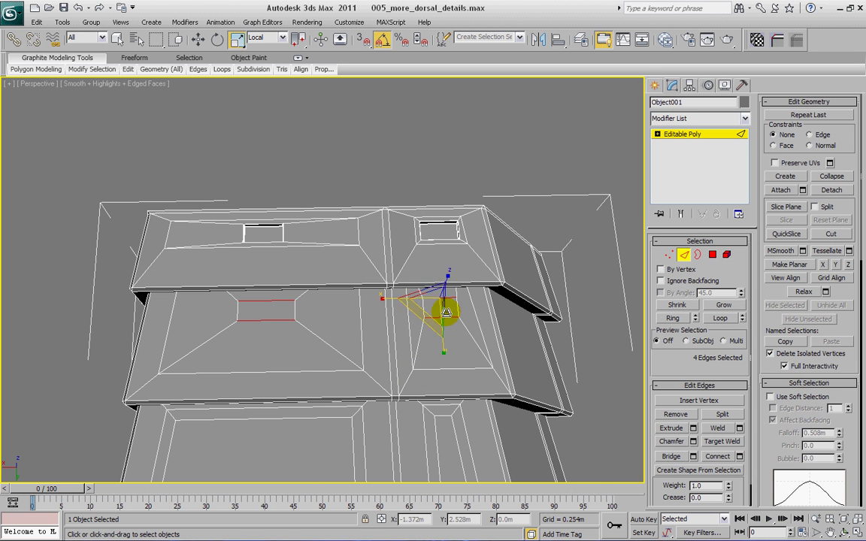
left_click(394, 308)
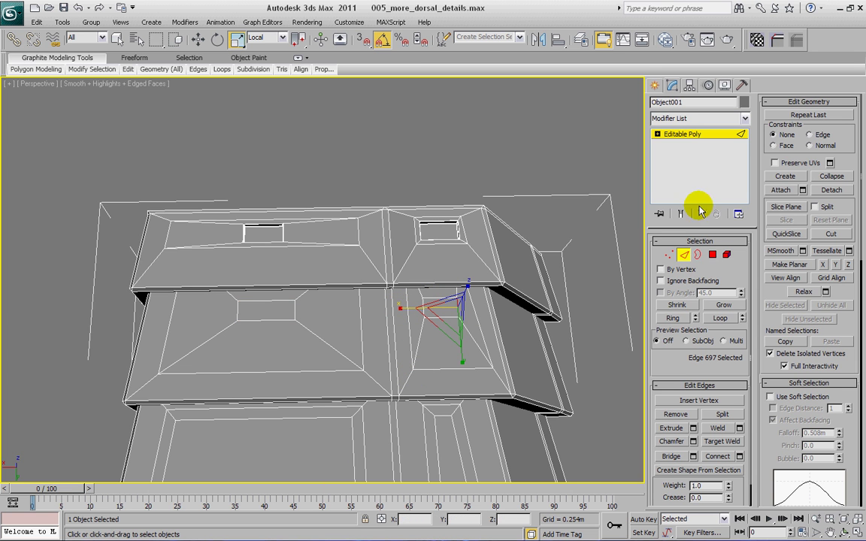
Step: Select the longer panel's small inner face on the second slab and scale it down slightly along X
left_click(712, 255, "ctrl")
middle_click_drag(361, 297, 348, 304, "alt")
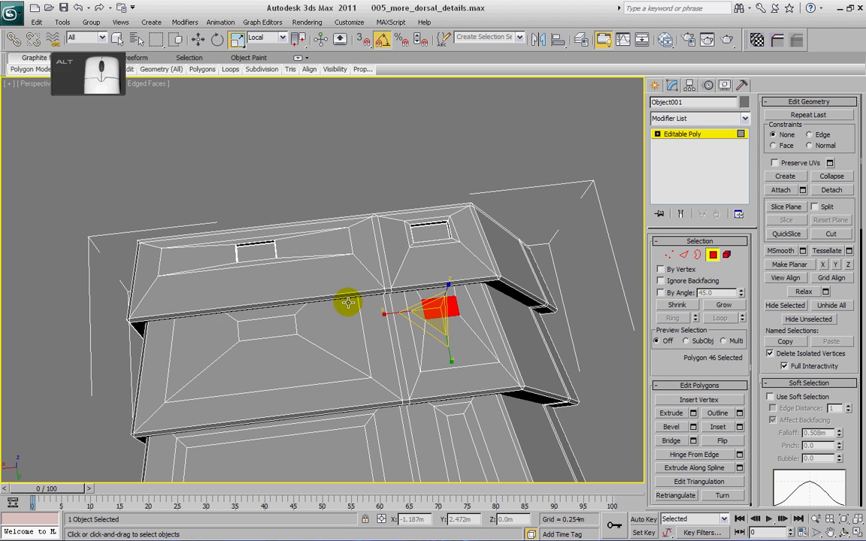
left_click(277, 326)
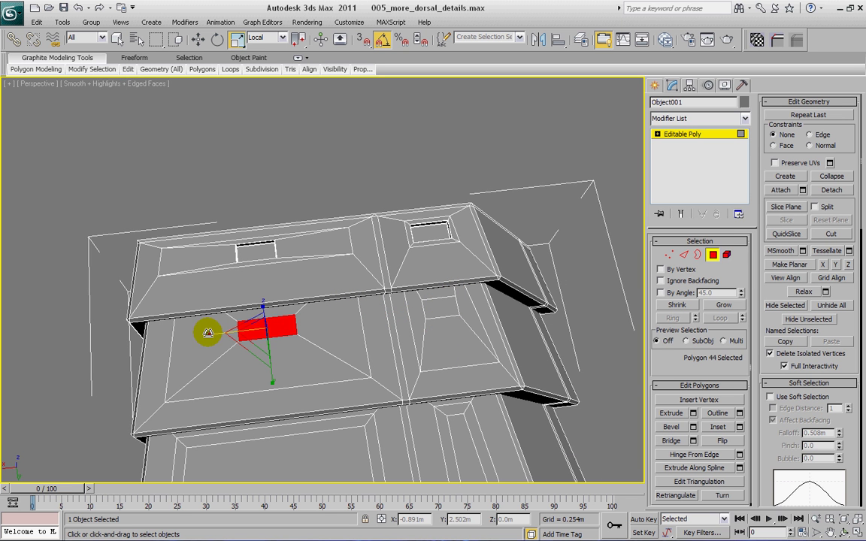
key("r")
left_click_drag(207, 333, 211, 331)
middle_click_drag(215, 331, 324, 303, "alt")
middle_click_drag(425, 287, 420, 326, "alt")
Step: Select both small inner faces on the second slab and extrude them inward with a height of -0.01 m
left_click(428, 325)
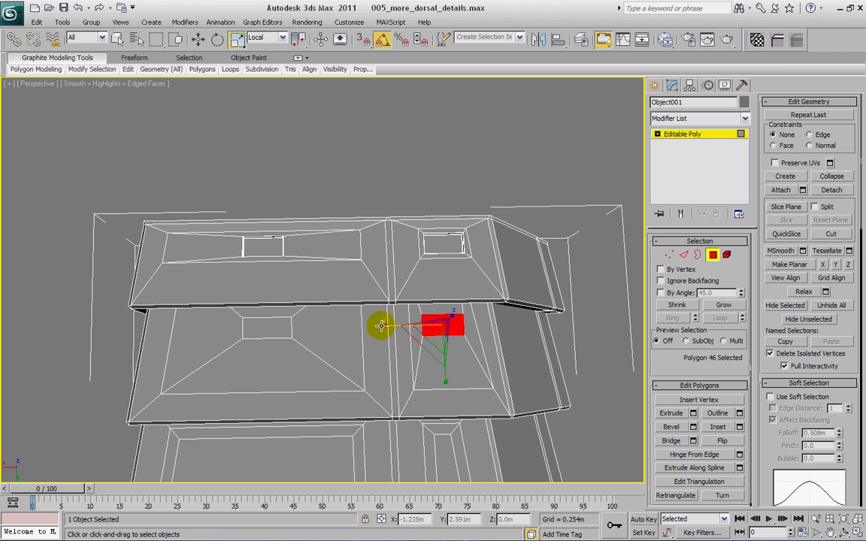
left_click(263, 329, "ctrl")
middle_click_drag(280, 329, 387, 278, "alt")
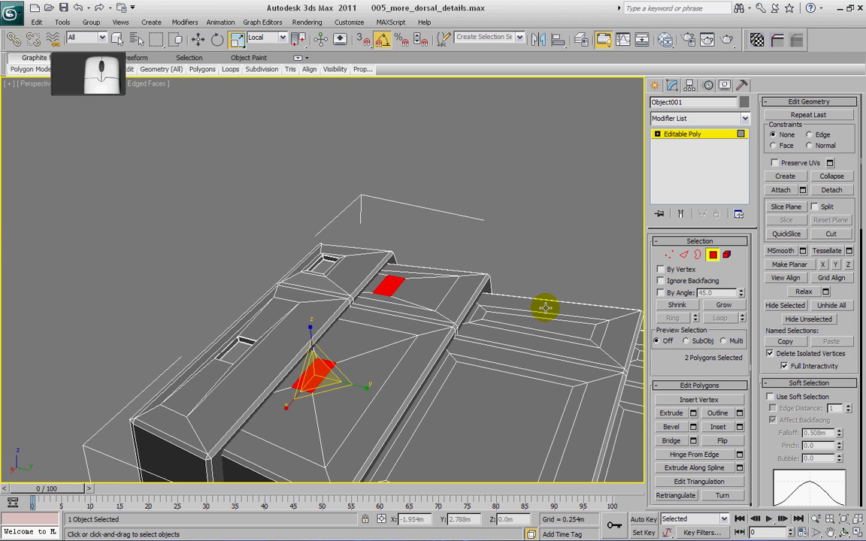
left_click(694, 414)
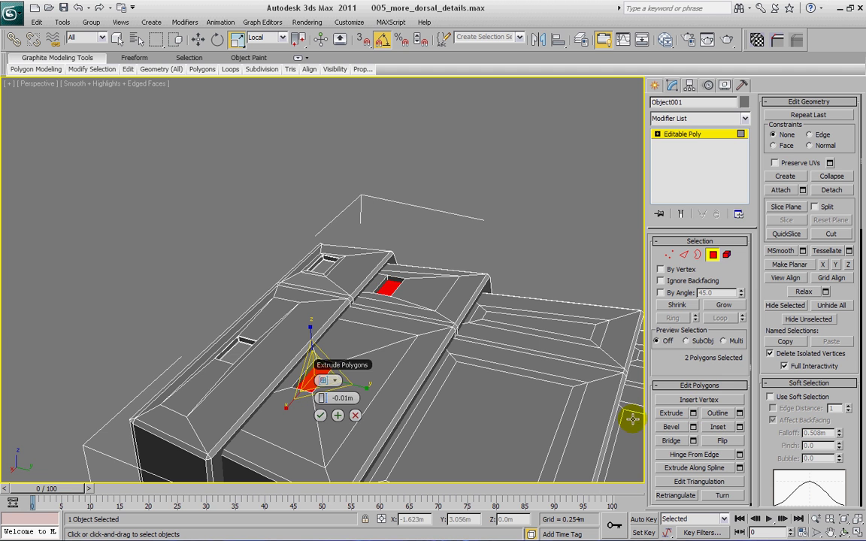
left_click(321, 415)
Step: Select all edges of the second slab's two recesses and chamfer them by 0.001 m
left_click(723, 304)
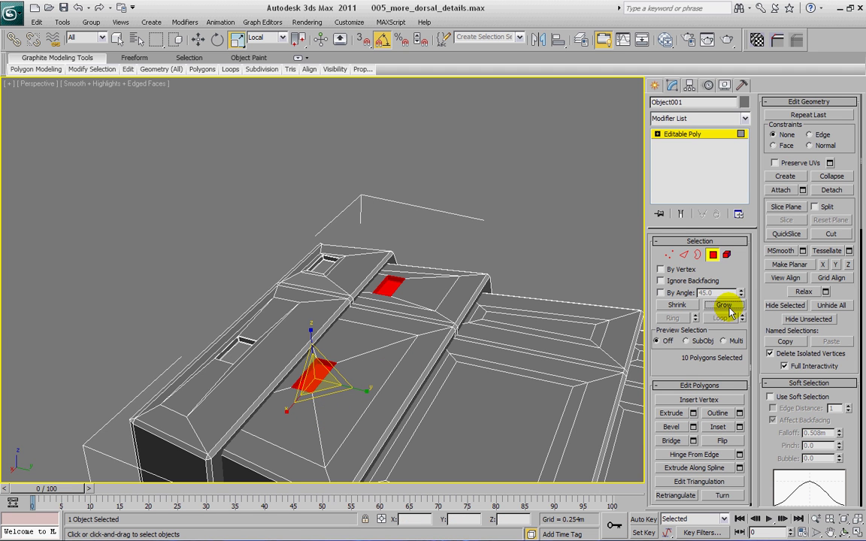
left_click(685, 256)
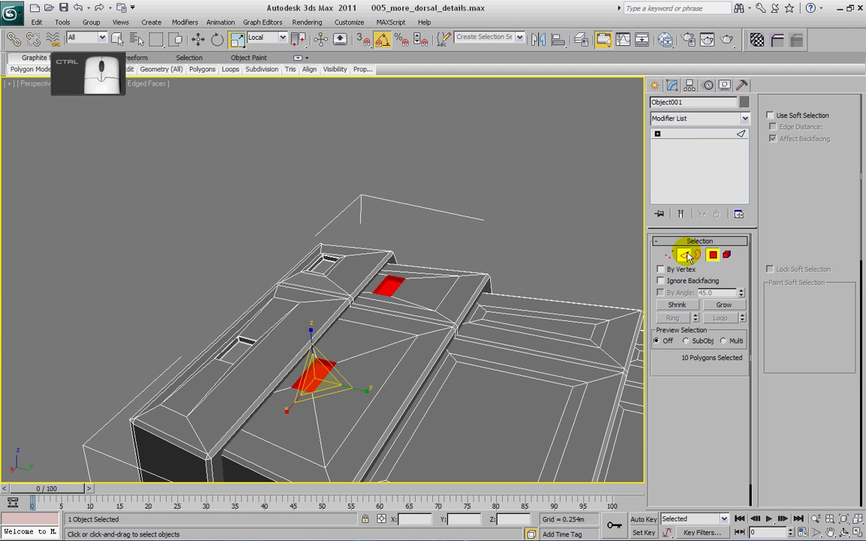
left_click(693, 441)
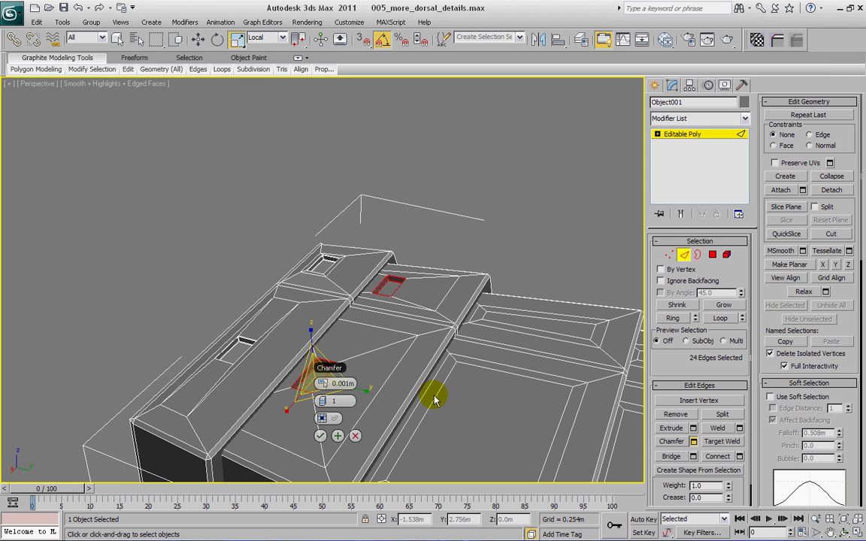
left_click(321, 435)
mouse_move(412, 373)
middle_mouse_down("alt")
mouse_move(400, 412)
mouse_move(402, 368)
mouse_move(421, 367)
middle_mouse_up("alt")
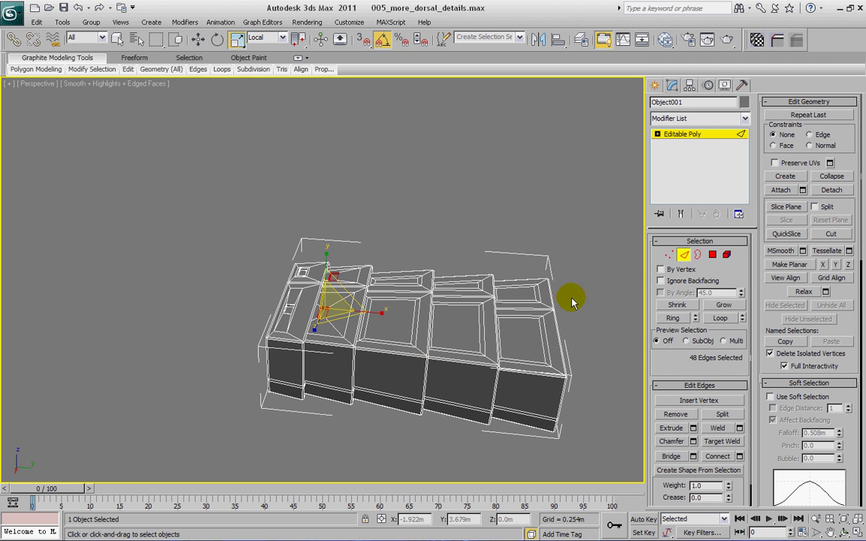
Step: Select the third and fourth slabs as whole elements and delete them
left_click(685, 255)
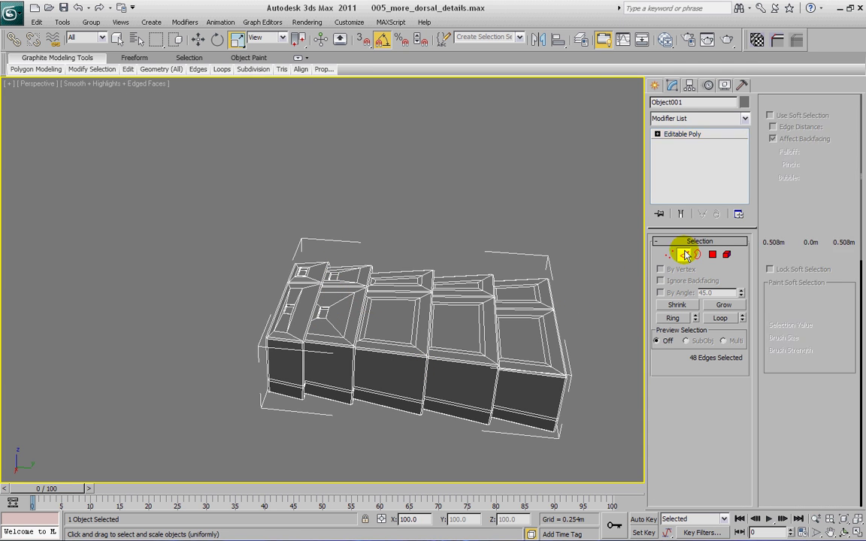
left_click(726, 256)
left_click(502, 366)
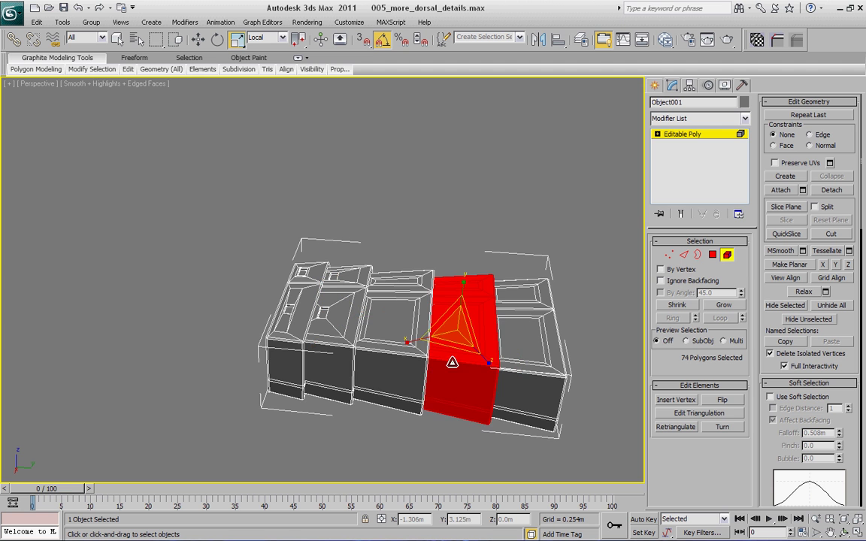
left_click(383, 351, "ctrl")
key("Delete")
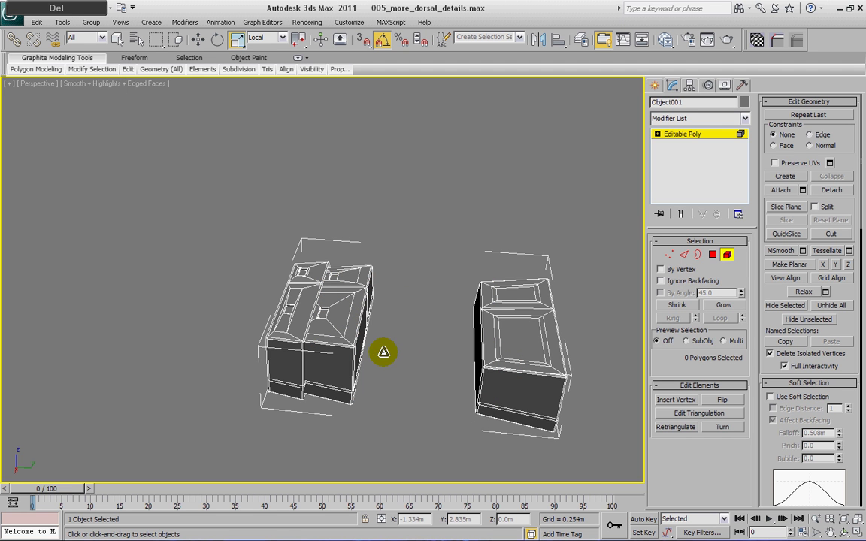
Step: Clone the finished second slab along the view Y axis as two new elements to fill the gap in the row
left_click(351, 317)
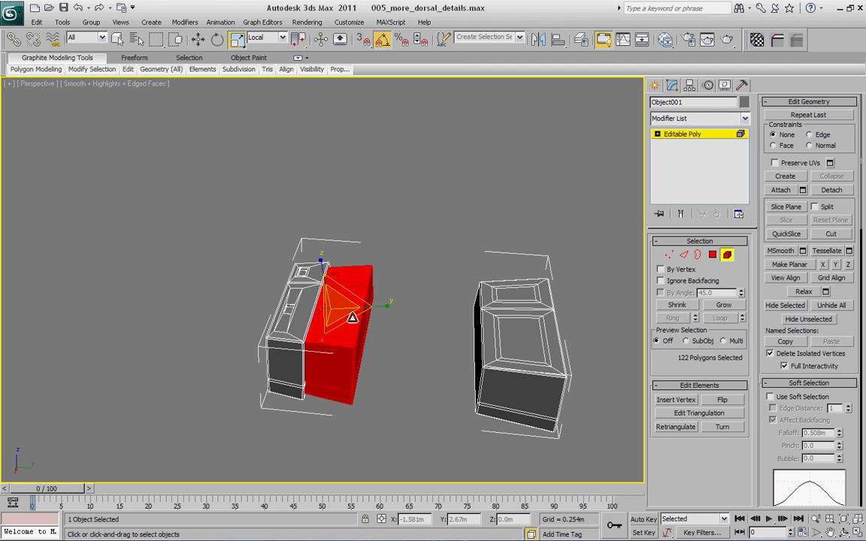
middle_click_drag(350, 337, 364, 315, "alt")
middle_click_drag(356, 302, 349, 332, "alt")
left_click(283, 38)
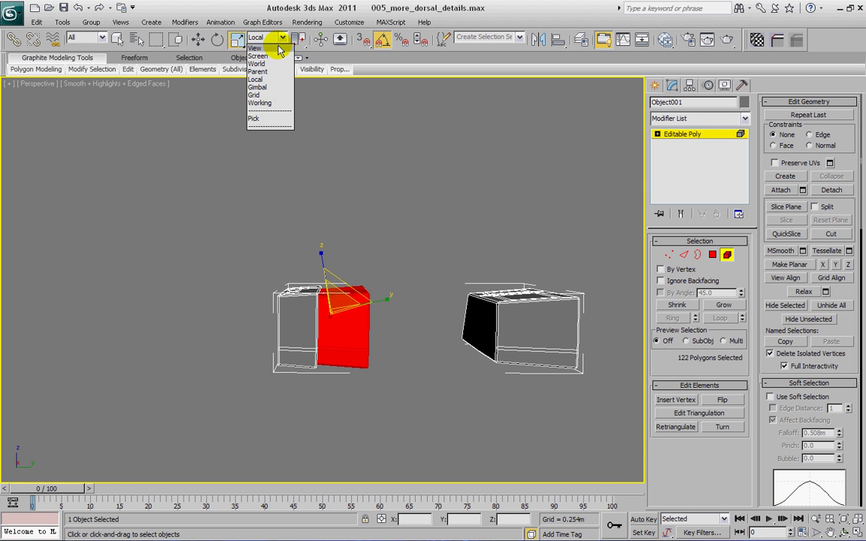
left_click(255, 47)
left_click(197, 39)
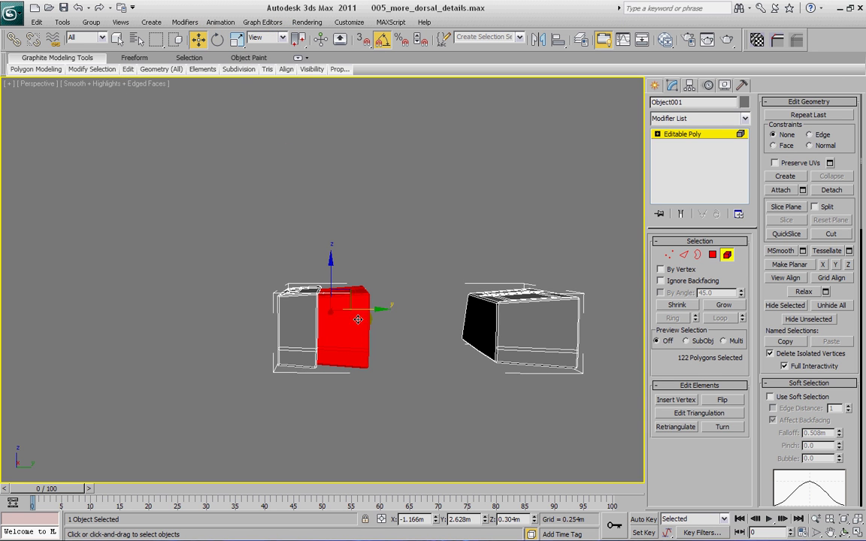
mouse_move(382, 309)
middle_mouse_down("alt")
mouse_move(375, 342)
mouse_move(383, 305)
mouse_move(373, 306)
middle_mouse_up("alt")
left_click_drag(373, 307, 487, 311, "shift")
left_click(481, 288)
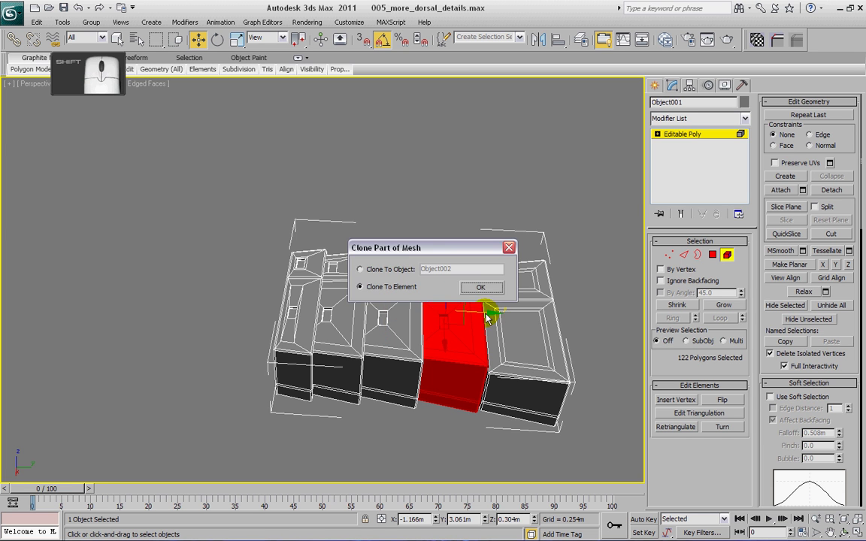
left_click(477, 288)
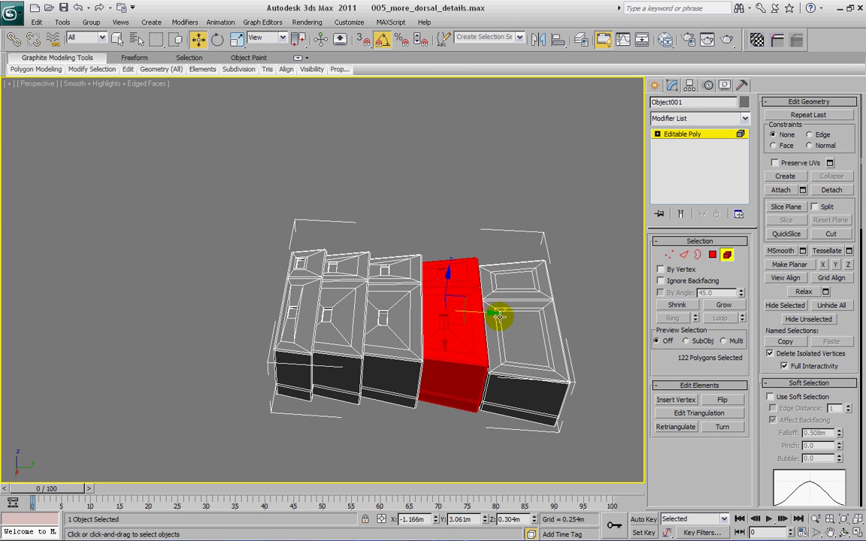
Step: Delete the old fifth slab and clone the fourth slab along Y as an element into its place
left_click(520, 337)
key("Delete")
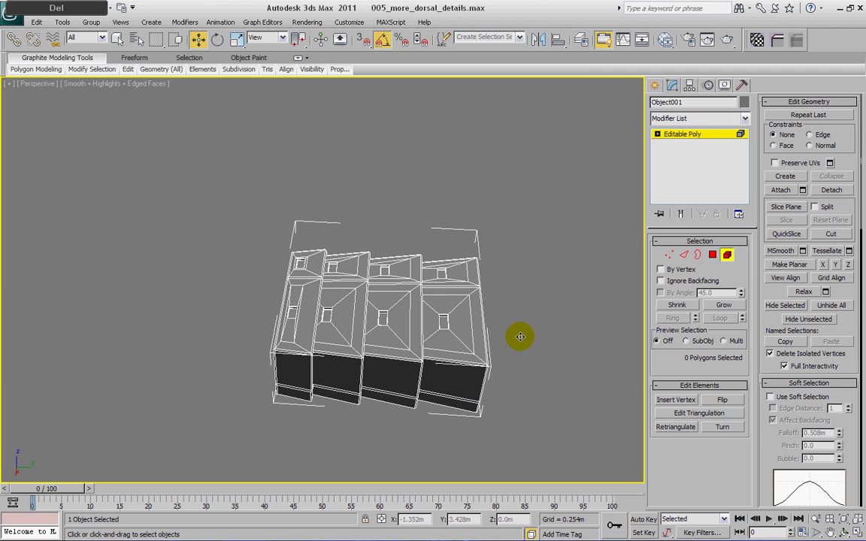
left_click(487, 319)
mouse_move(487, 310)
left_mouse_down("shift")
mouse_move(556, 309)
mouse_move(550, 311)
left_mouse_up("shift")
left_click(490, 286)
middle_click_drag(484, 286, 436, 305, "alt")
middle_click_drag(470, 336, 389, 342, "alt")
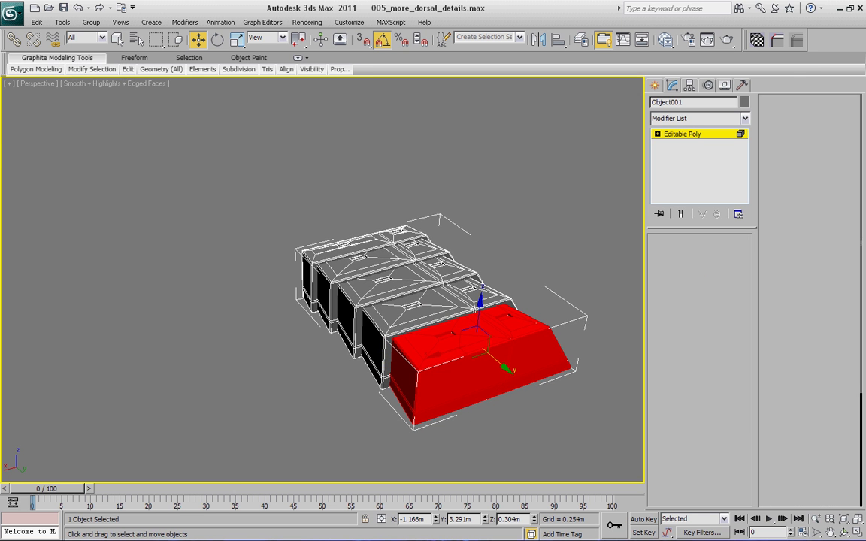
Step: Exit isolation, select all five slab elements and shift the whole row along Y slightly away from the raised hull block
key("alt+q")
middle_click_drag(278, 267, 227, 264, "alt")
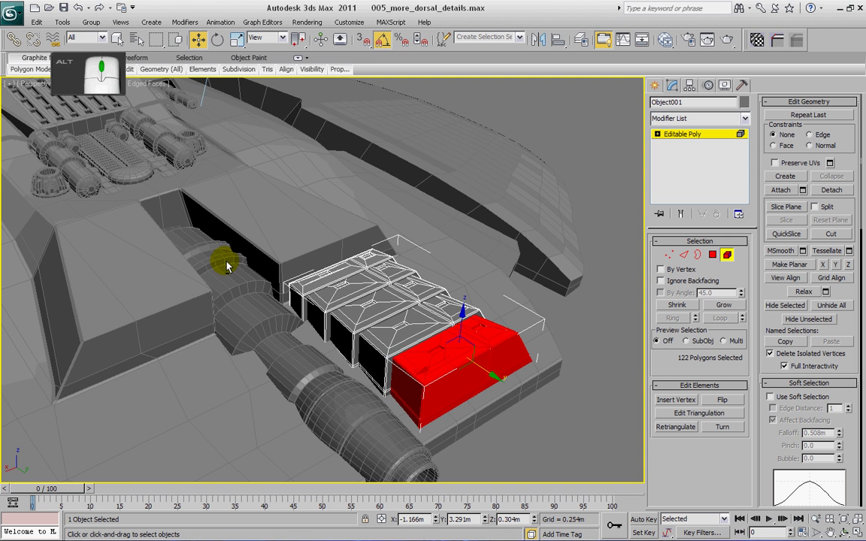
middle_click_drag(261, 290, 296, 303, "alt")
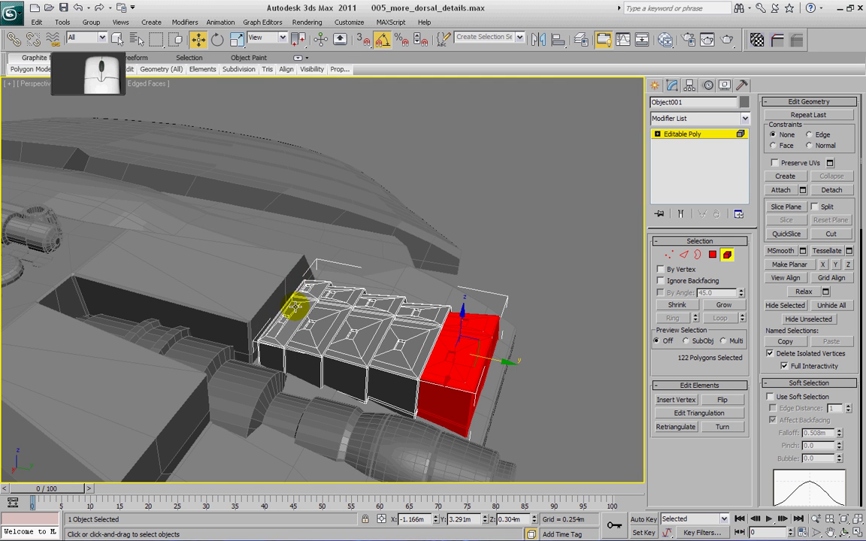
left_click(288, 336, "ctrl")
left_click(323, 316, "ctrl")
left_click(360, 315, "ctrl")
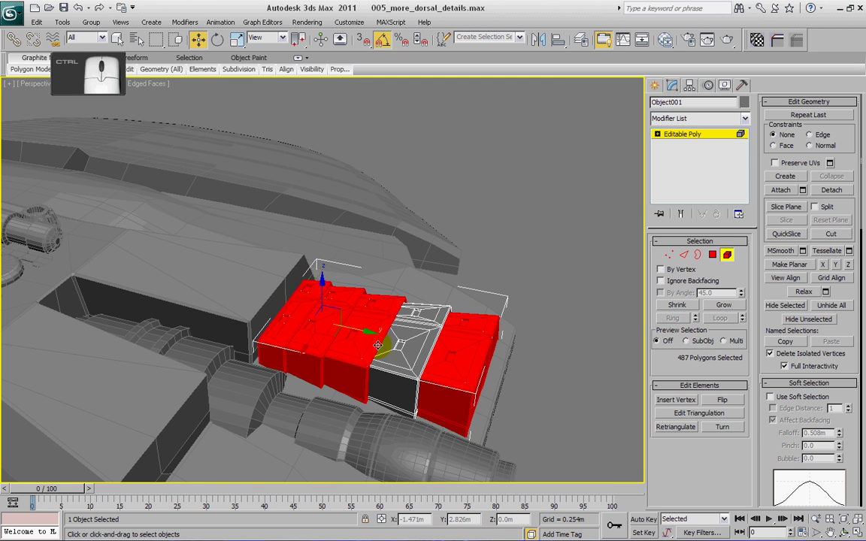
left_click(393, 346, "ctrl")
left_click_drag(375, 333, 389, 336)
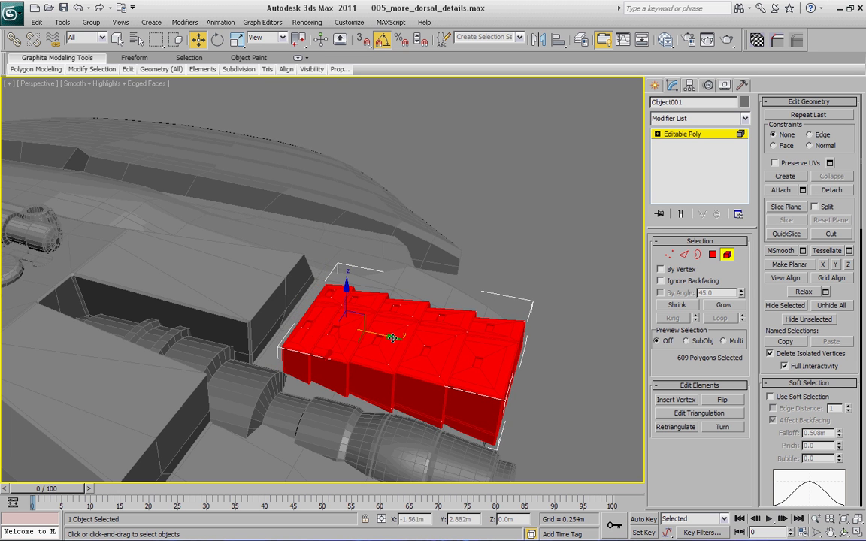
middle_click_drag(390, 336, 244, 314)
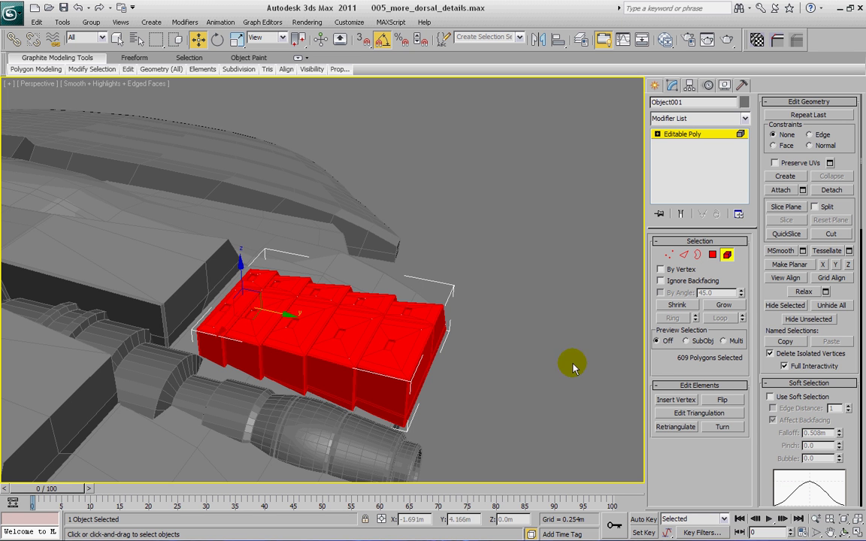
Step: Delete the narrow first slab and clone the second slab along Y as an element into its place against the hull block
middle_click_drag(270, 278, 314, 275, "alt")
left_click(252, 359)
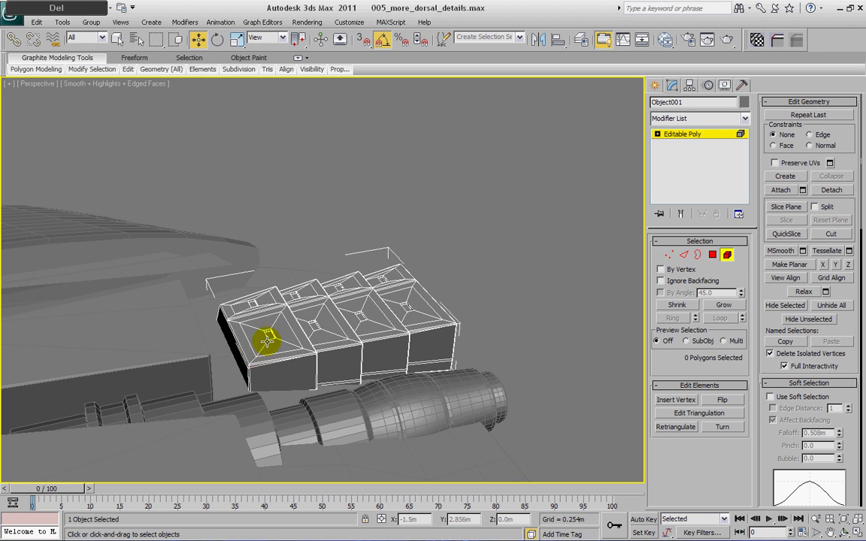
left_click(269, 339)
left_click_drag(293, 324, 256, 339, "shift")
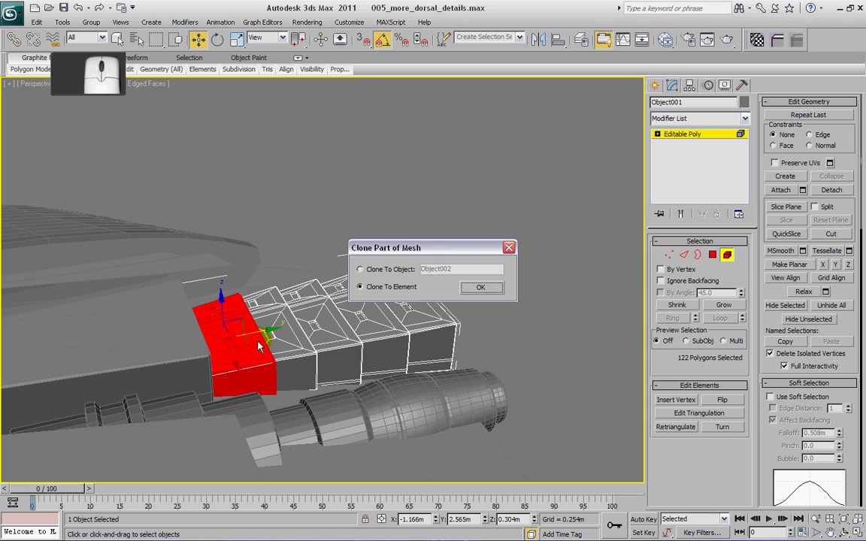
left_click(479, 272)
mouse_move(474, 291)
middle_mouse_down("alt")
mouse_move(325, 343)
mouse_move(271, 228)
mouse_move(231, 350)
mouse_move(215, 347)
mouse_move(201, 367)
mouse_move(128, 375)
mouse_move(109, 314)
middle_mouse_up("alt")
scroll(195, 318, "up", 5)
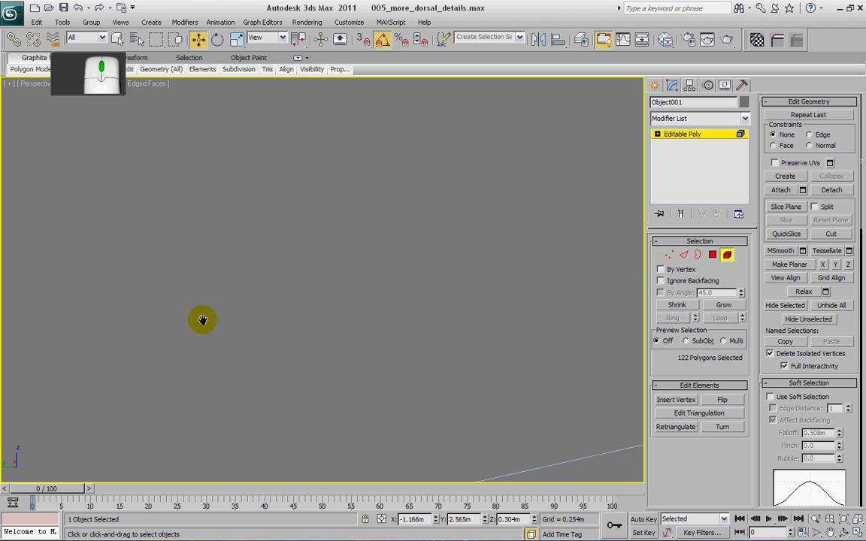
key("z")
scroll(205, 266, "down", 10)
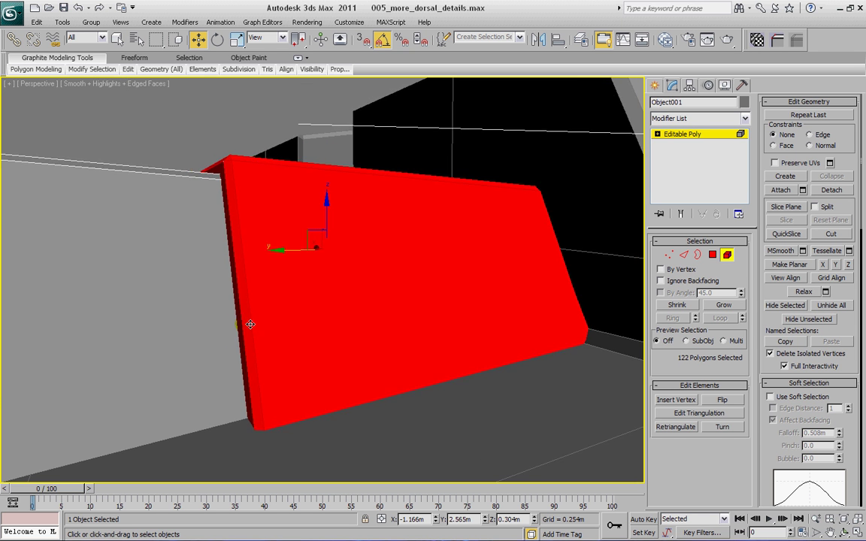
scroll(259, 302, "down", 2)
middle_click_drag(261, 285, 299, 282, "alt")
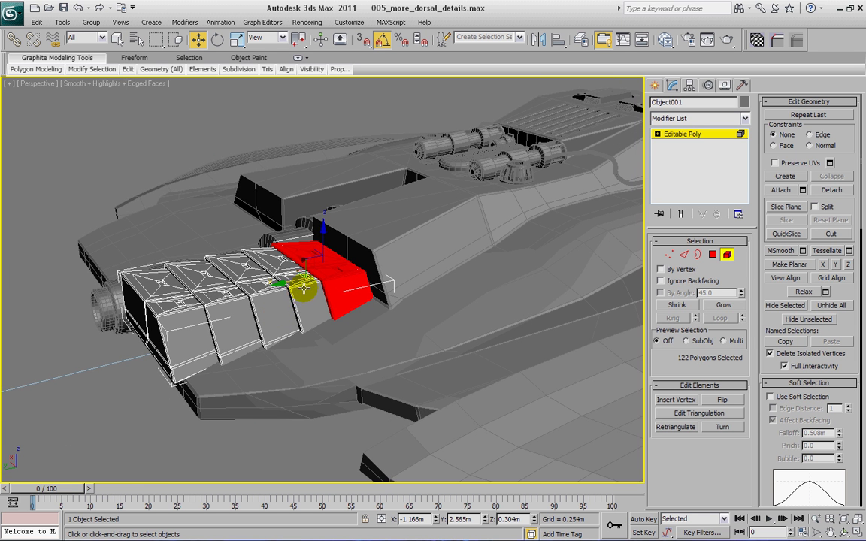
left_click_drag(322, 246, 323, 248)
middle_click_drag(323, 248, 311, 264)
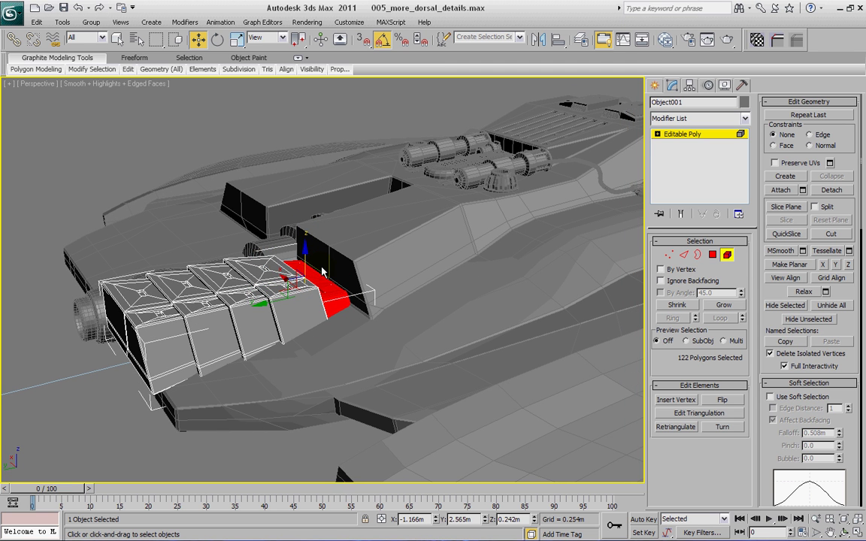
middle_click(380, 299)
key("ctrl+z")
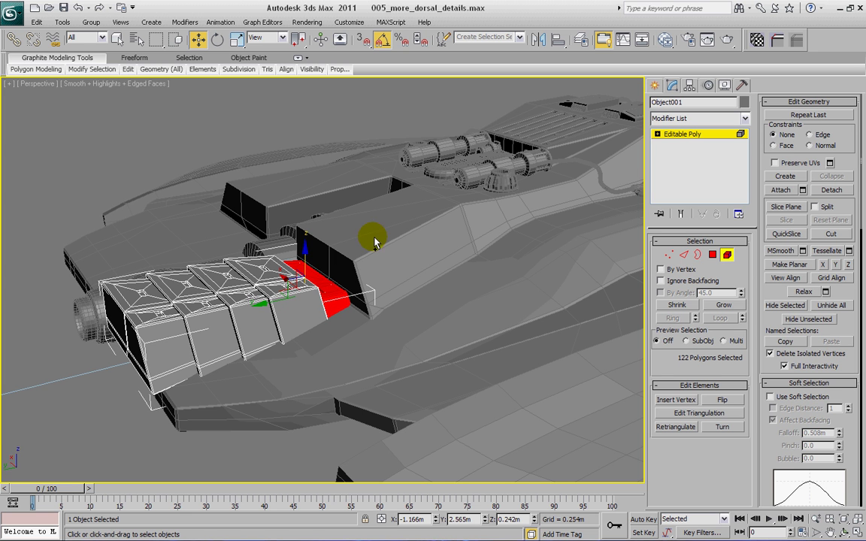
key("ctrl+z")
Step: Stagger the slab heights by raising the first four slightly along Z and lowering the last slab to Z 0.284 m
left_click_drag(303, 251, 303, 242)
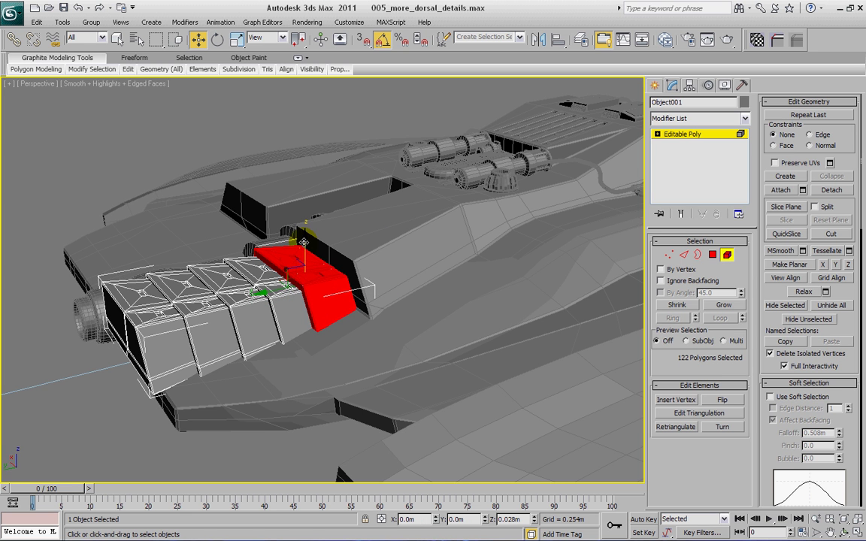
middle_click_drag(253, 293, 342, 240, "alt")
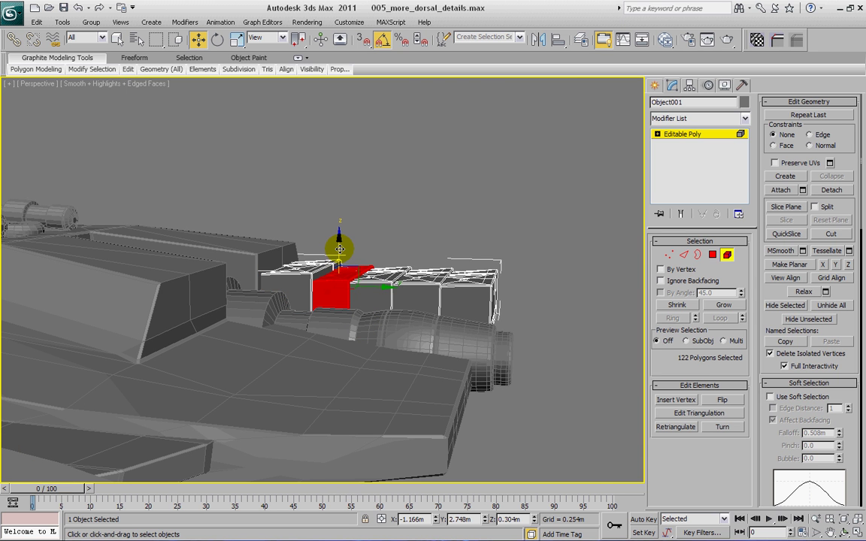
left_click_drag(338, 245, 380, 262)
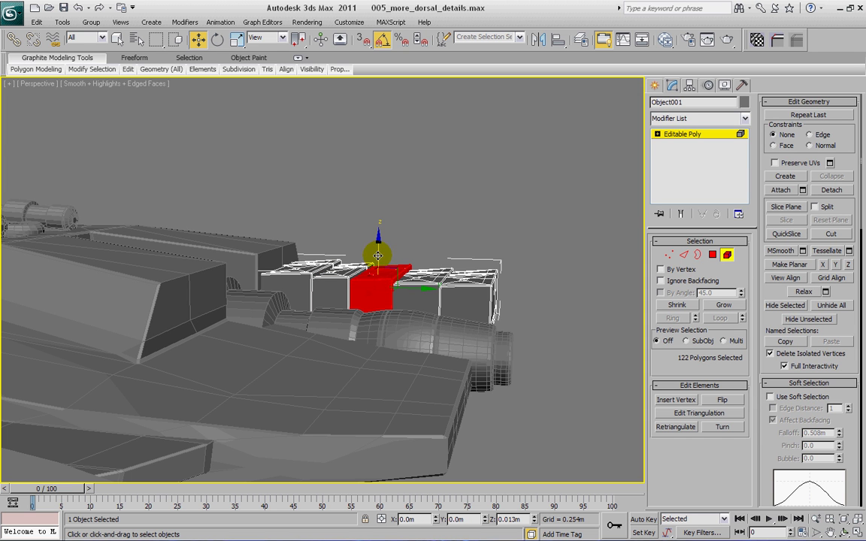
left_click_drag(377, 256, 422, 251)
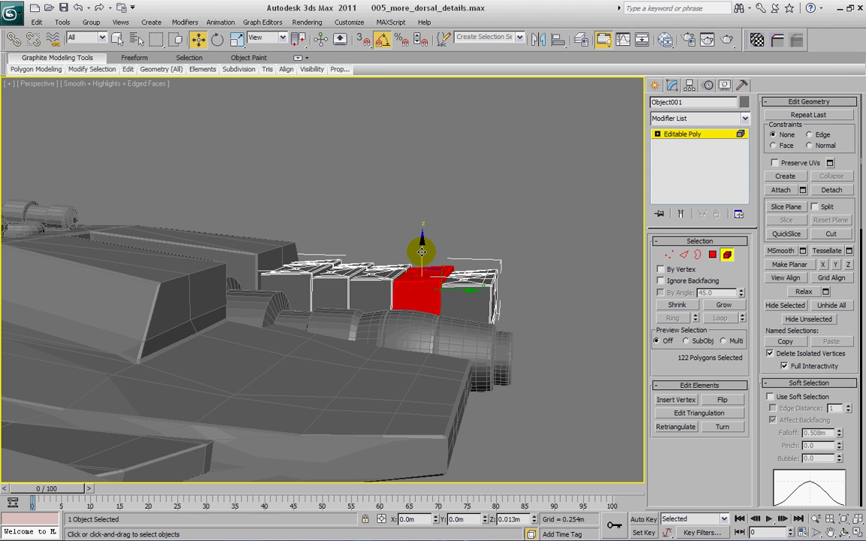
middle_click_drag(419, 254, 451, 317, "alt")
left_click(451, 317)
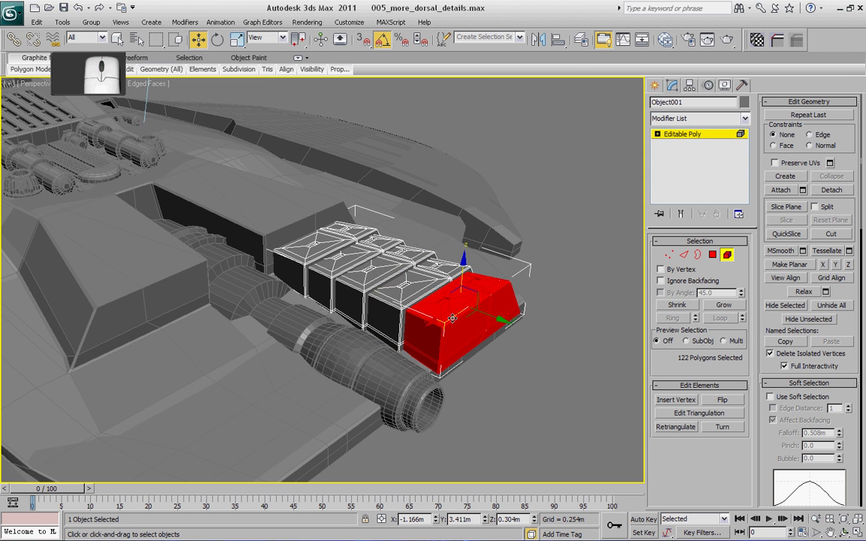
left_click_drag(461, 271, 461, 278)
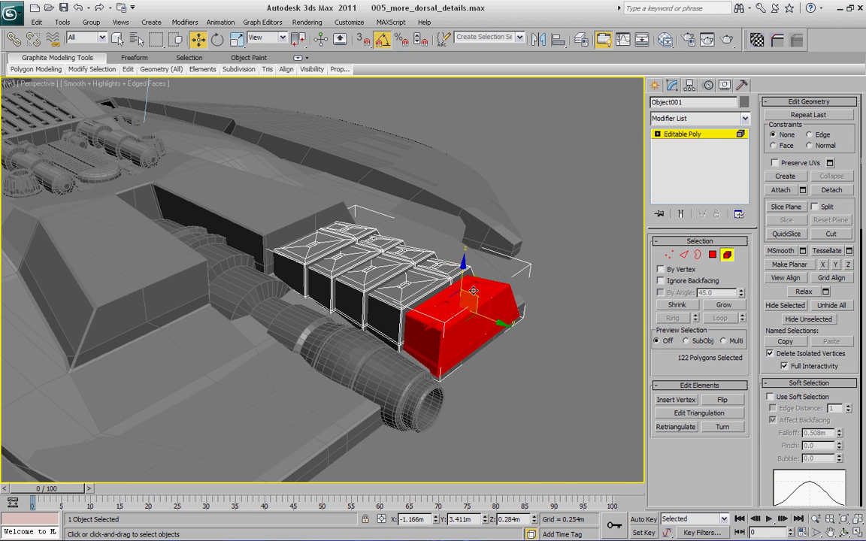
Step: Select all nine polygons that make up the outer end face of the last slab, including the narrow chamfer strips between its panels
middle_click_drag(461, 278, 352, 363, "alt")
middle_click_drag(552, 272, 616, 218, "alt")
left_click(713, 255)
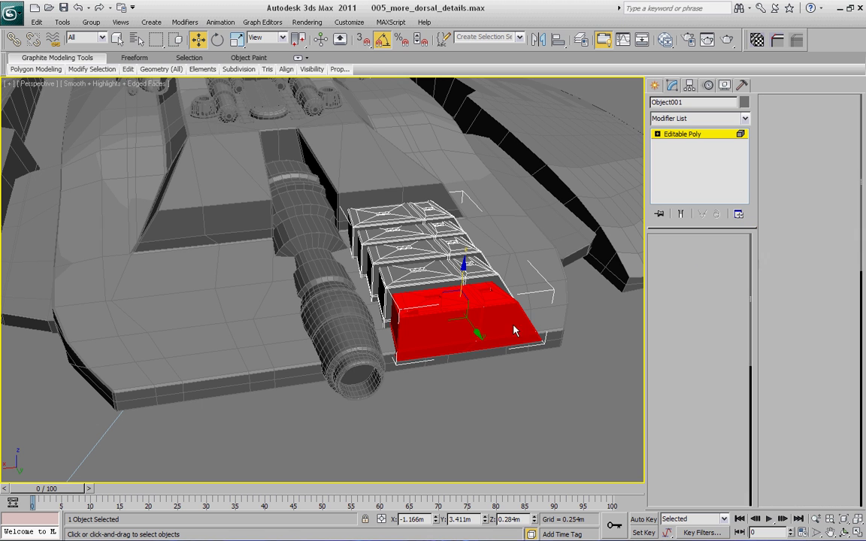
left_click(469, 327)
left_click(505, 325, "ctrl")
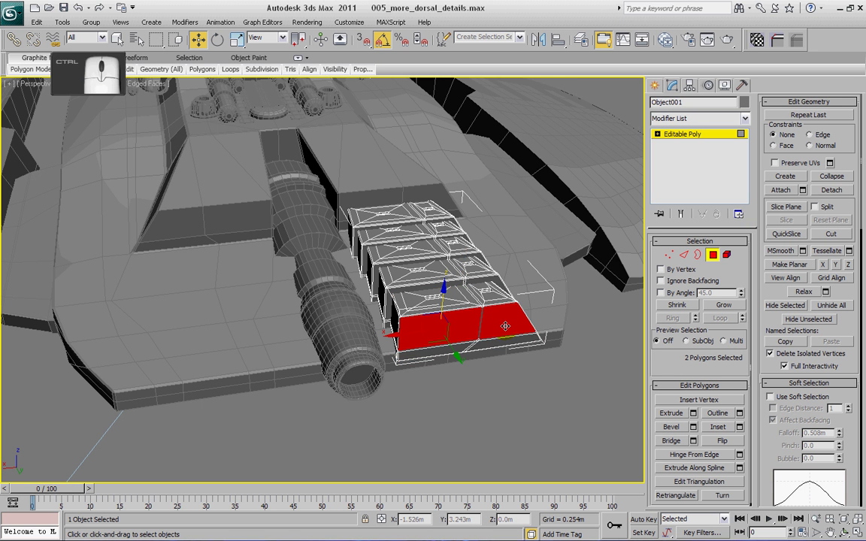
key("z")
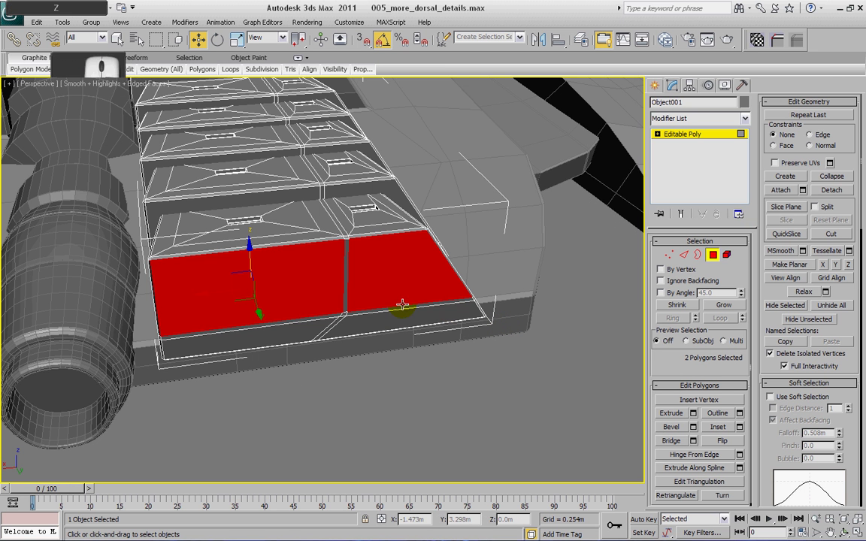
left_click(346, 260, "ctrl")
left_click(345, 314, "ctrl")
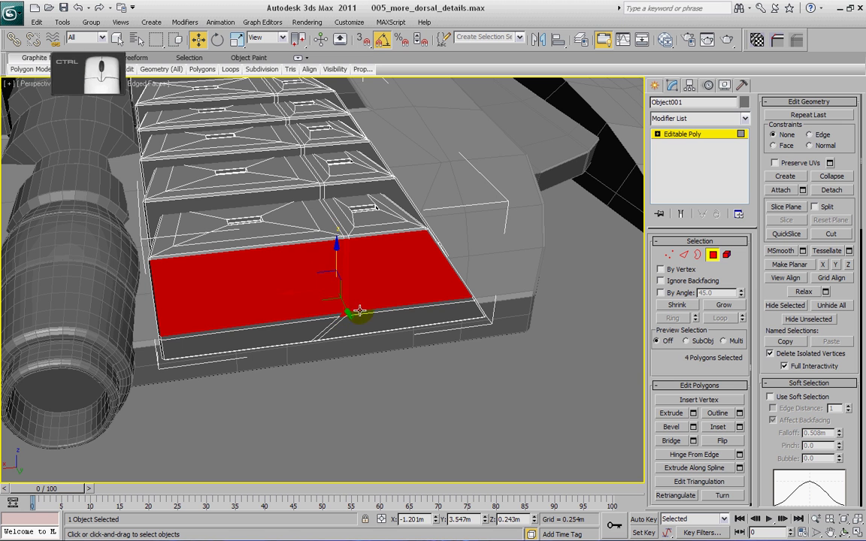
left_click(360, 310, "ctrl")
left_click(318, 319, "ctrl")
left_click(324, 323, "ctrl")
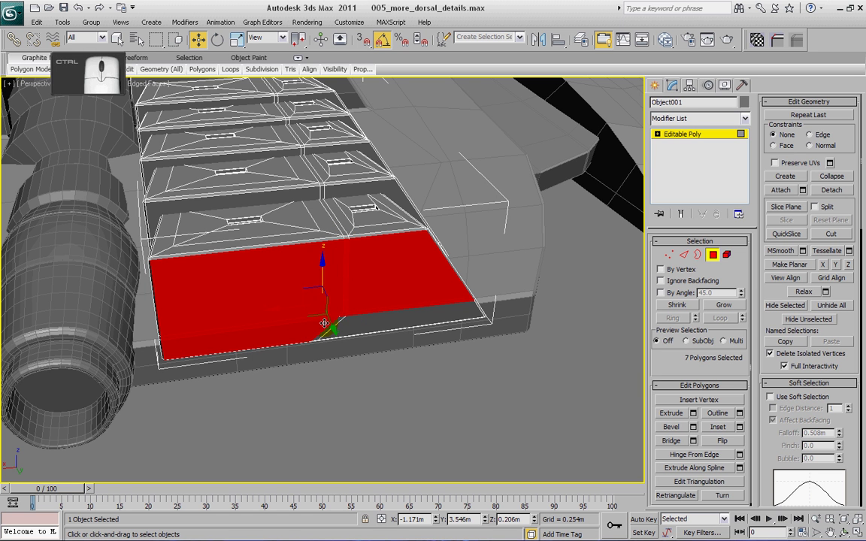
left_click(360, 316, "ctrl")
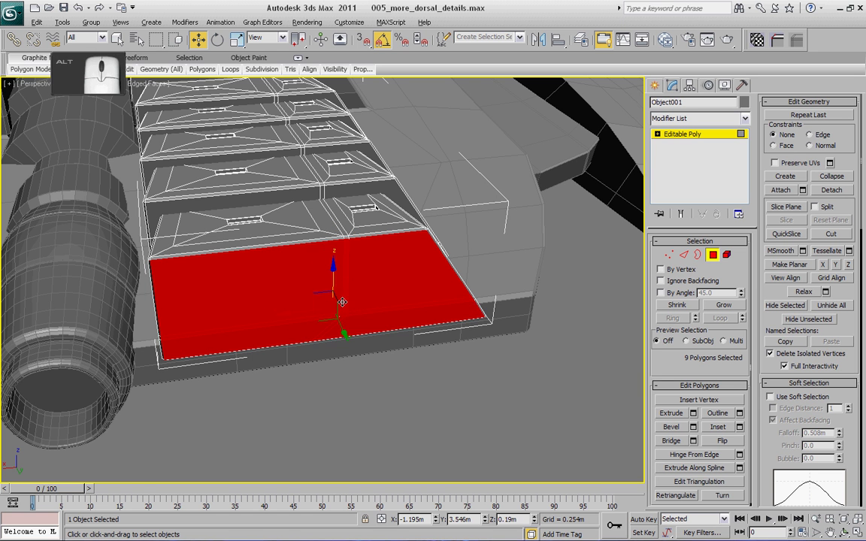
middle_click_drag(342, 301, 378, 291, "alt")
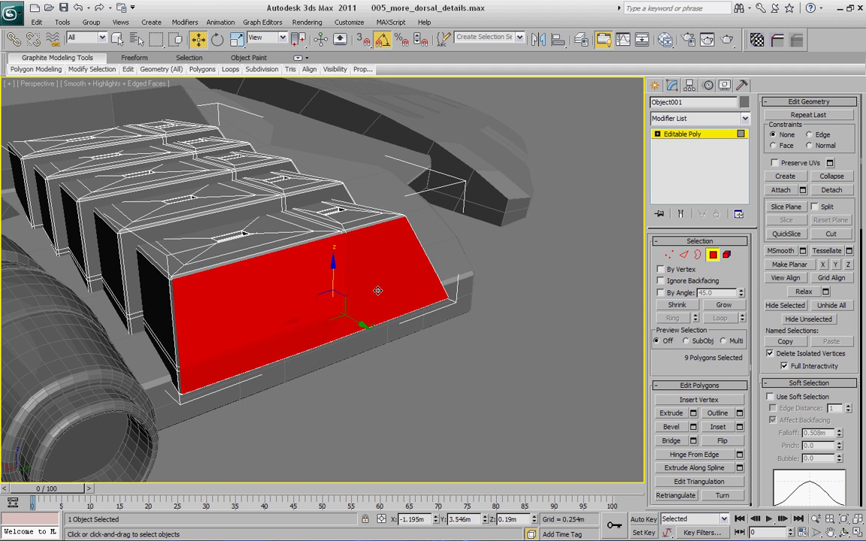
Step: Delete the selected end-face polygons of the last slab and cap the open border with a single polygon
key("Delete")
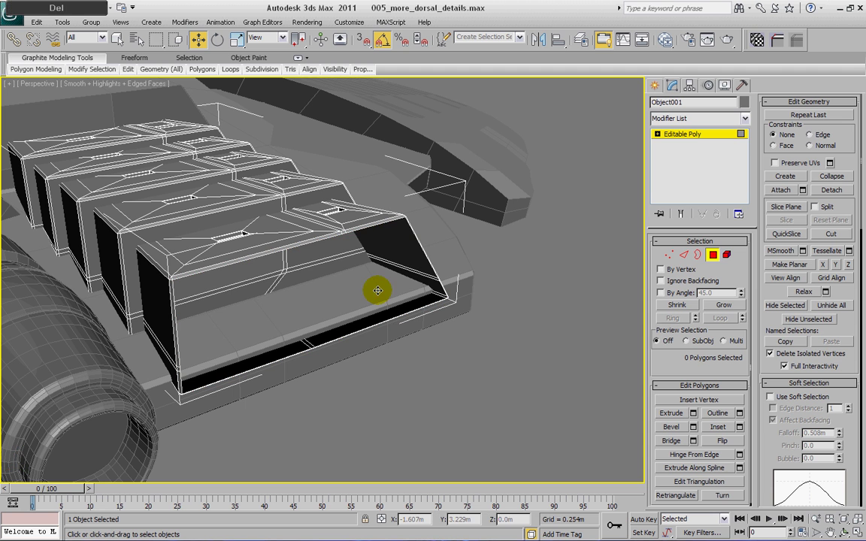
left_click(697, 254)
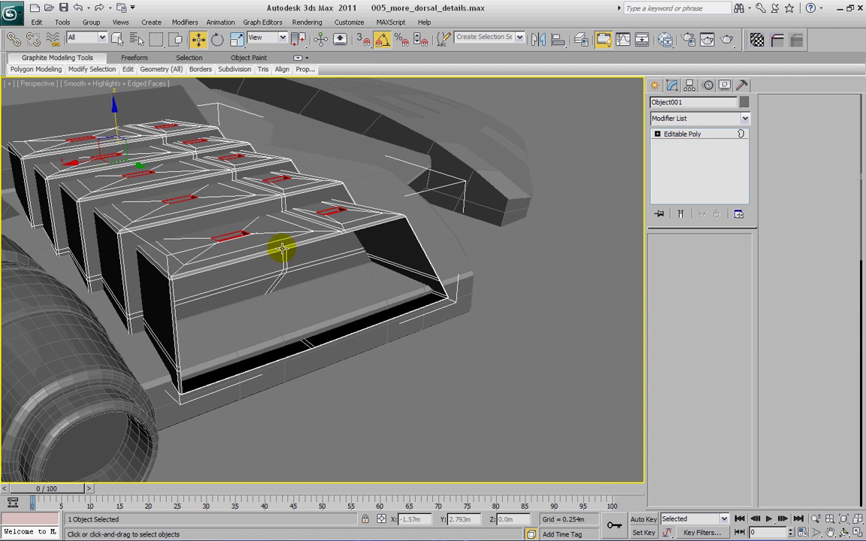
left_click(290, 250)
middle_click_drag(283, 255, 305, 253, "alt")
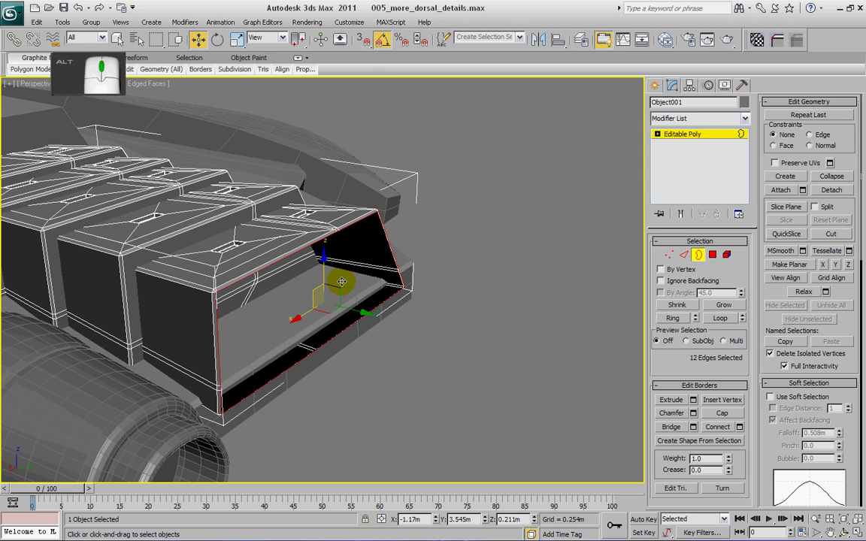
left_click(722, 412)
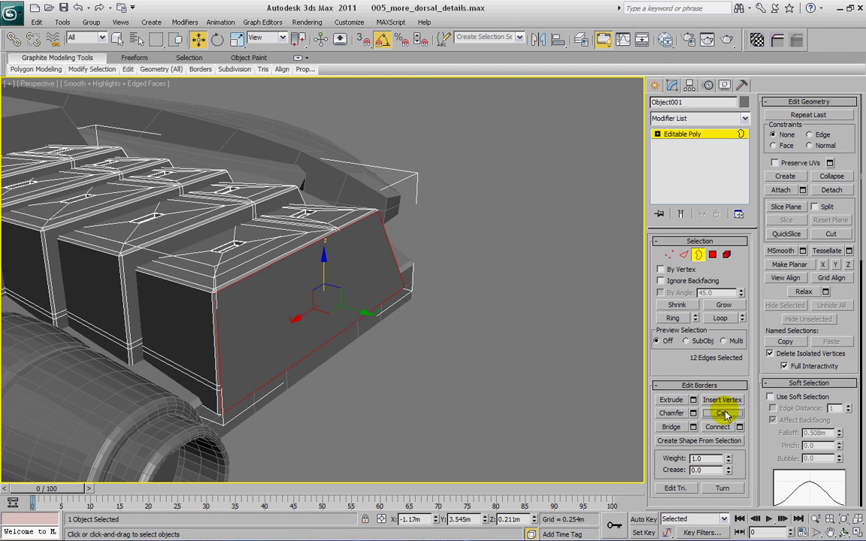
Step: Inset the new end-cap polygon of the last slab by 0.017 m
left_click(712, 254)
left_click(268, 300)
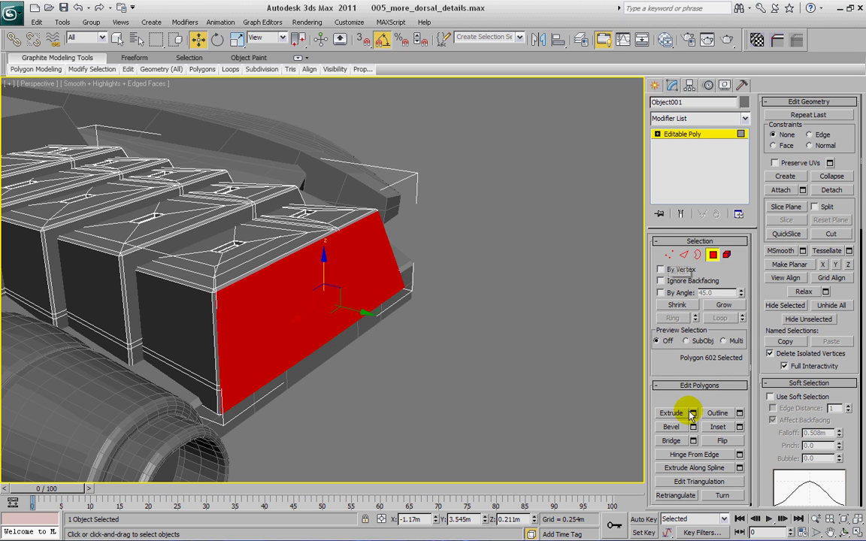
left_click(740, 426)
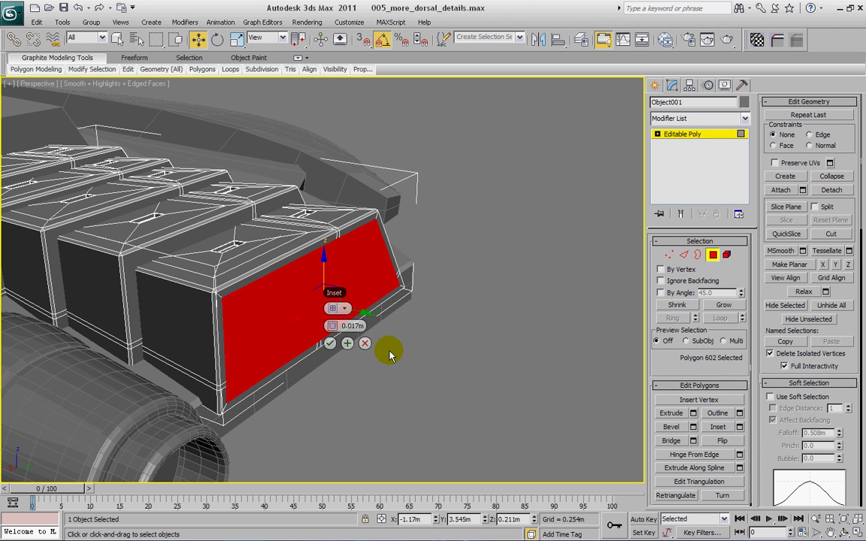
left_click(329, 344)
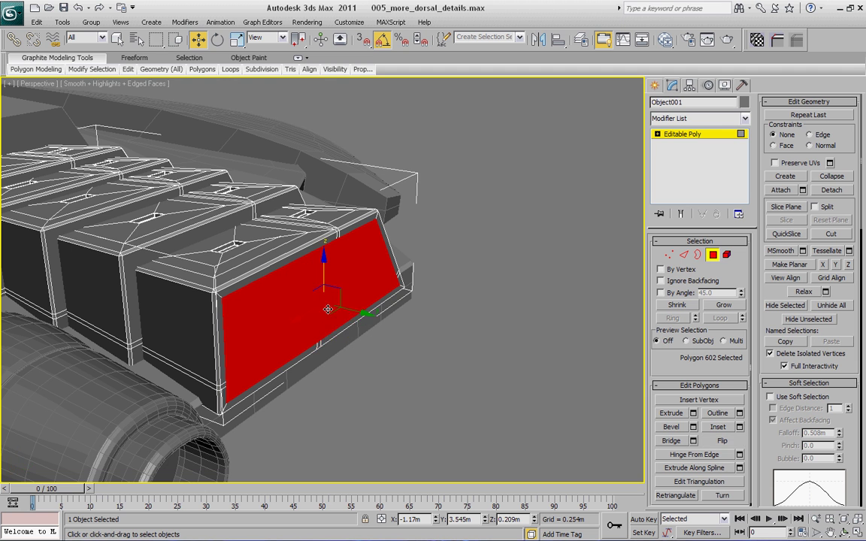
middle_click_drag(329, 344, 198, 293, "alt")
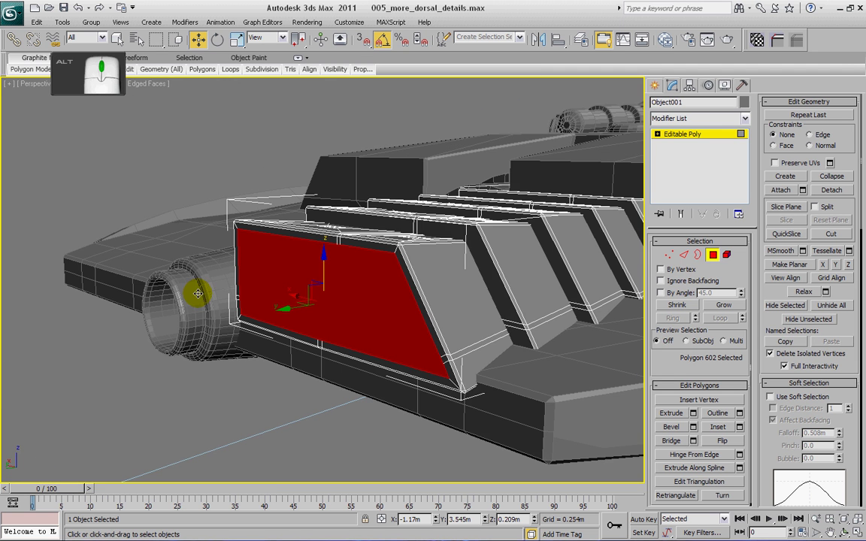
Step: Extrude the inset polygon with a height of 0 and push it into the slab along Y to about 3.448 m
left_click(693, 413)
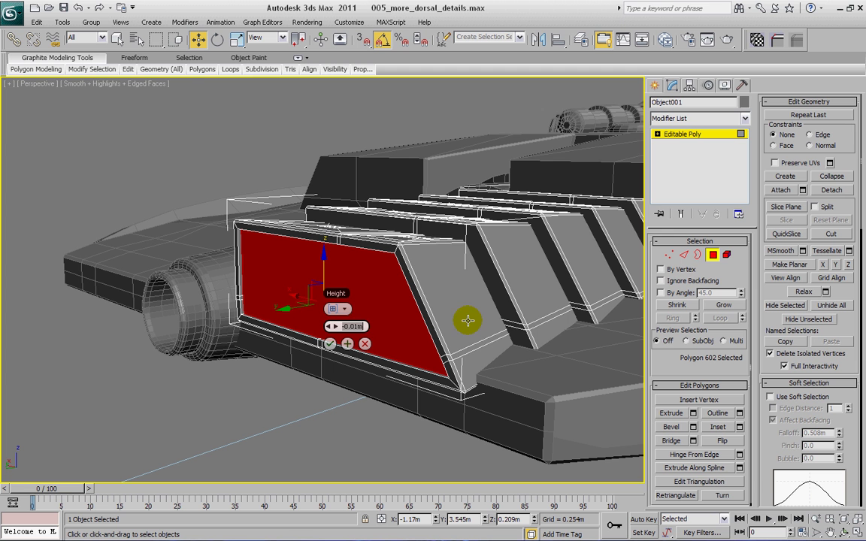
type("0")
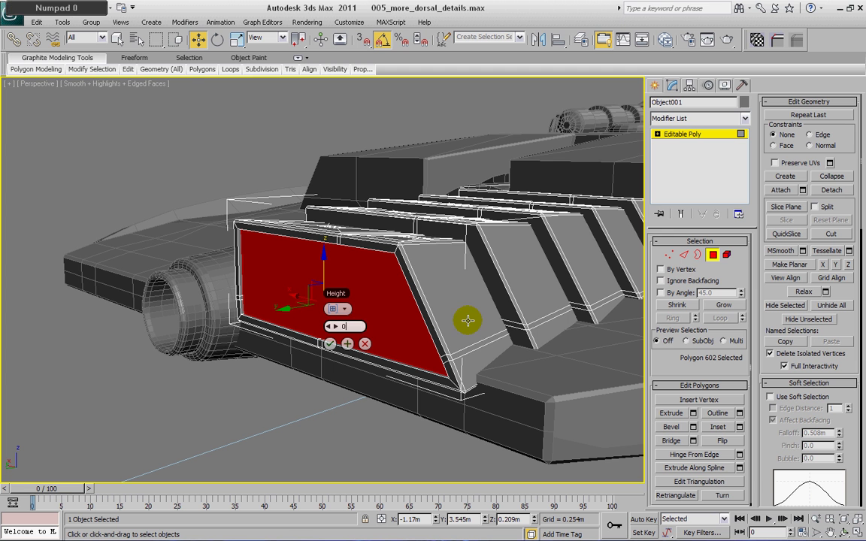
key("Return")
left_click(330, 344)
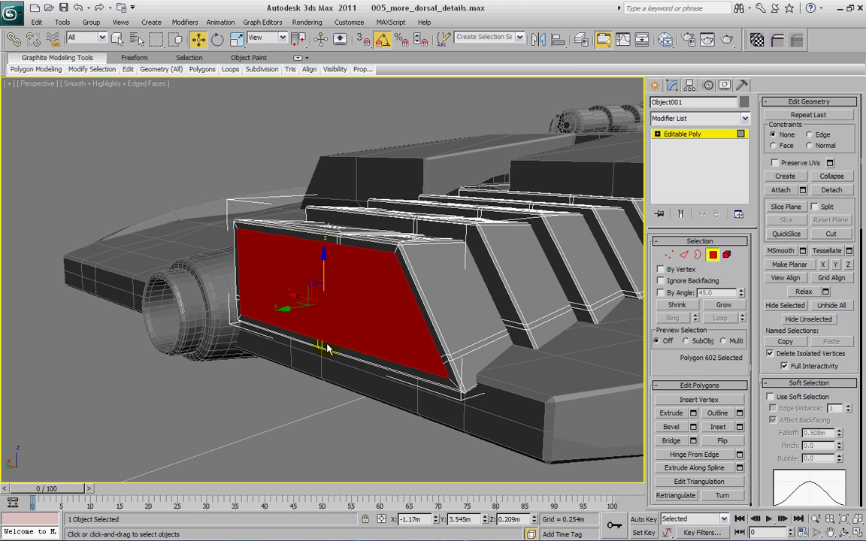
middle_click_drag(330, 344, 293, 292, "alt")
left_click_drag(286, 308, 331, 295)
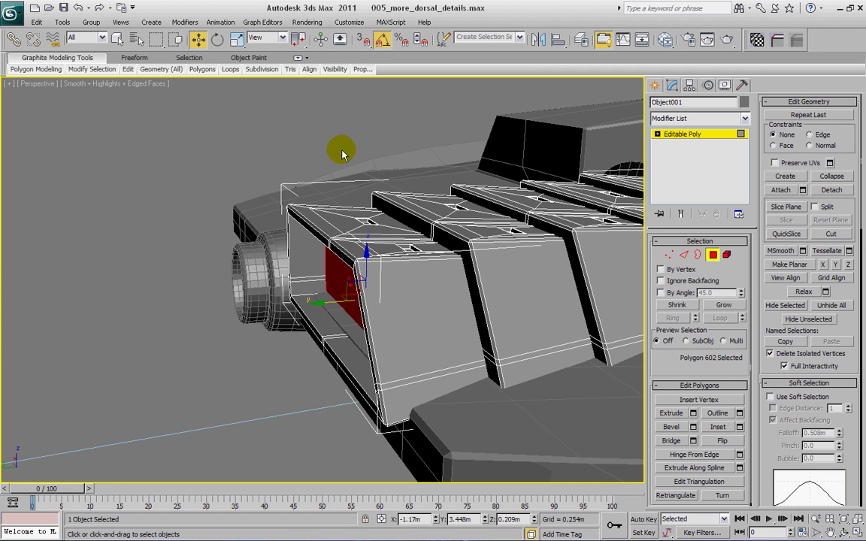
Step: Scale down the recess's back polygon to taper the opening, and widen it slightly along X
left_click(235, 41)
middle_click_drag(206, 179, 338, 266, "alt")
left_click_drag(366, 288, 371, 301)
middle_click_drag(282, 277, 369, 292, "alt")
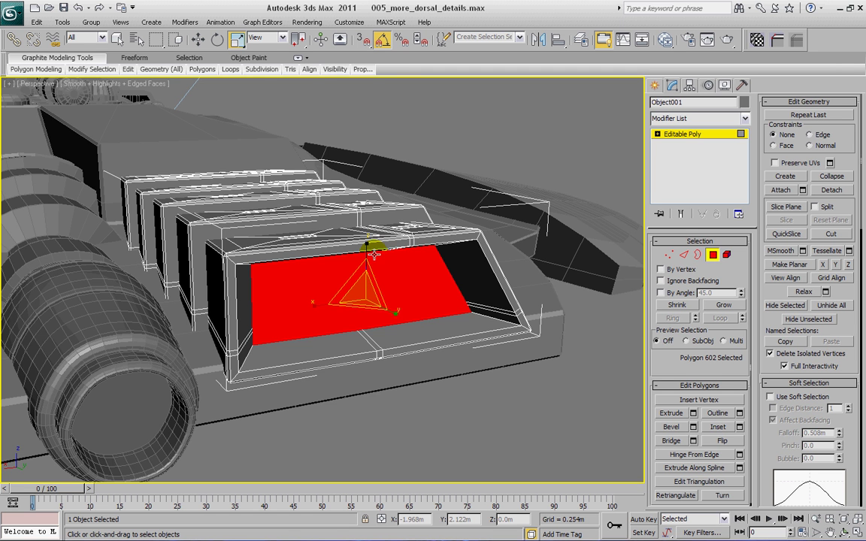
middle_click_drag(373, 253, 328, 150, "alt")
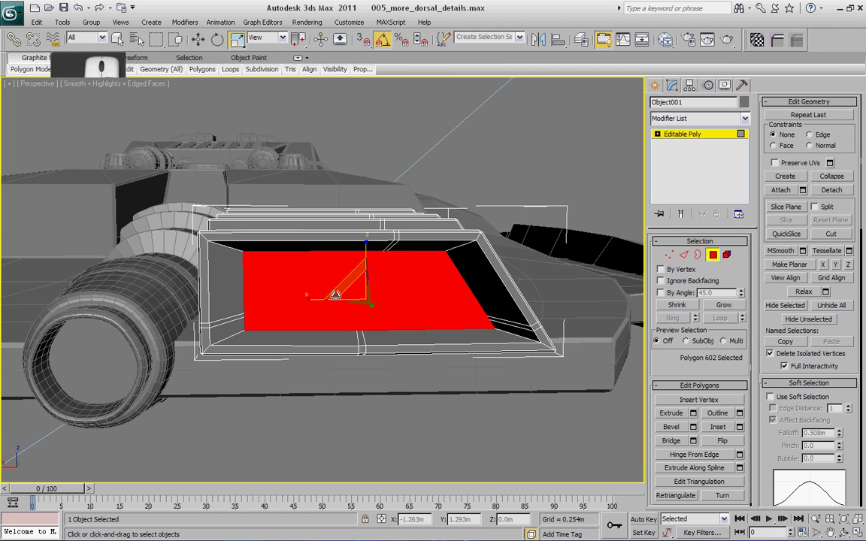
left_click_drag(310, 301, 303, 301)
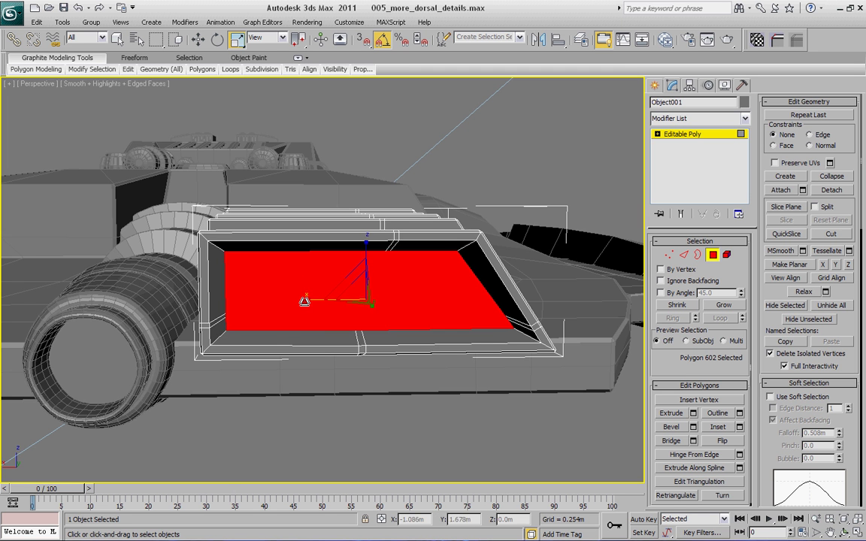
middle_click_drag(304, 300, 517, 411, "alt")
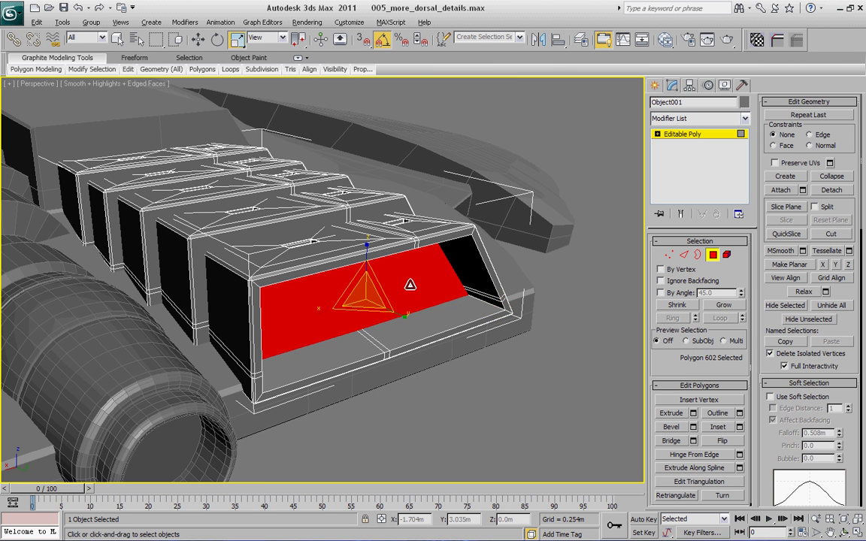
middle_click_drag(410, 284, 316, 295, "alt")
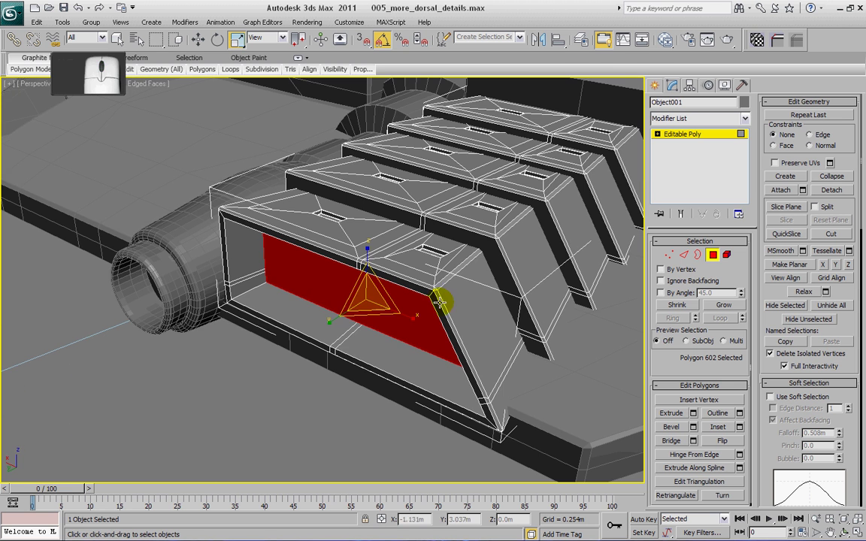
middle_click_drag(439, 302, 488, 285, "alt")
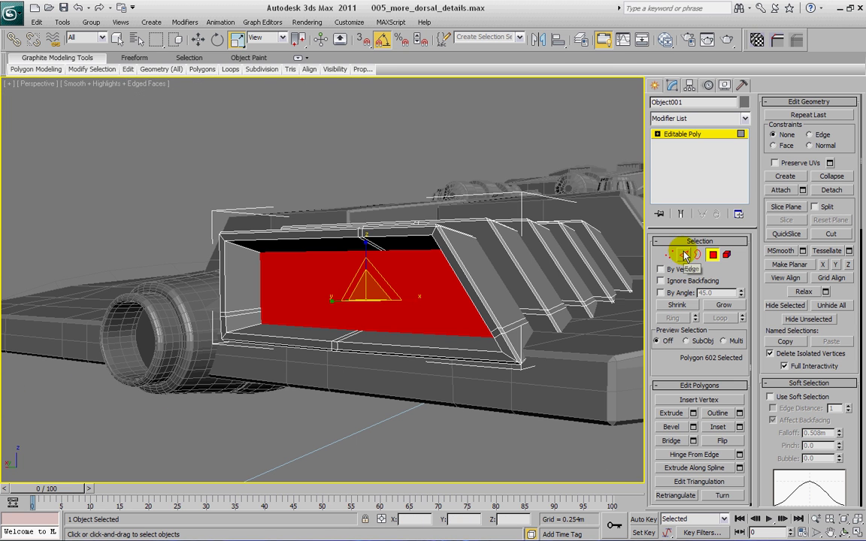
left_click(723, 305)
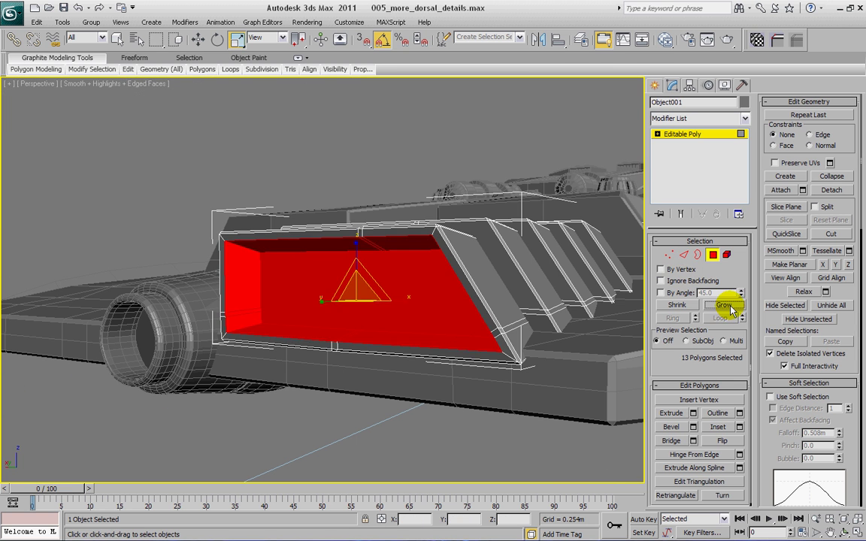
left_click(683, 255)
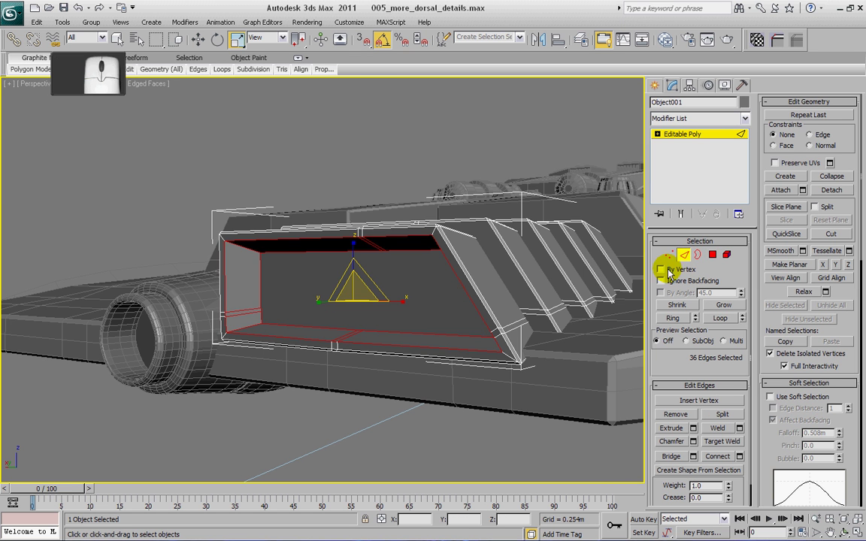
middle_click_drag(389, 267, 429, 228, "alt")
left_click(421, 293)
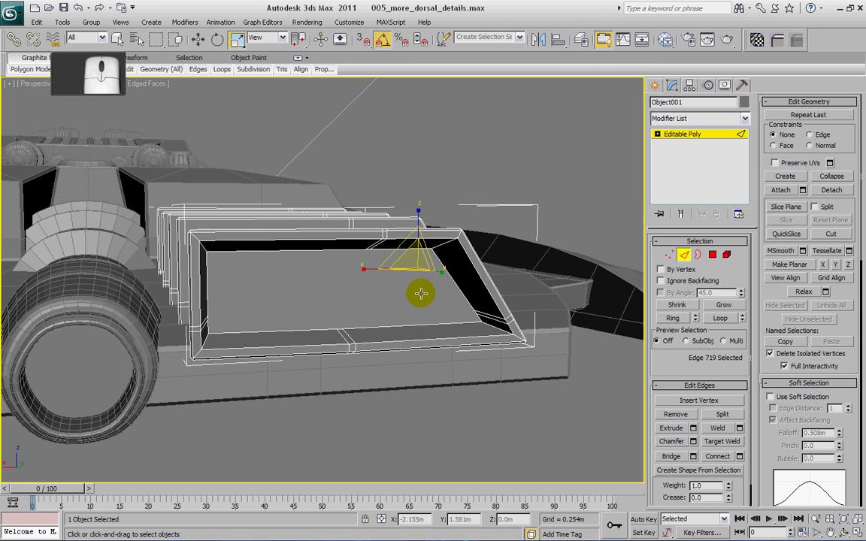
Step: Convert the recess's back polygon to an edge selection and add the four corner edges running from the back face to the rim
left_click(712, 254)
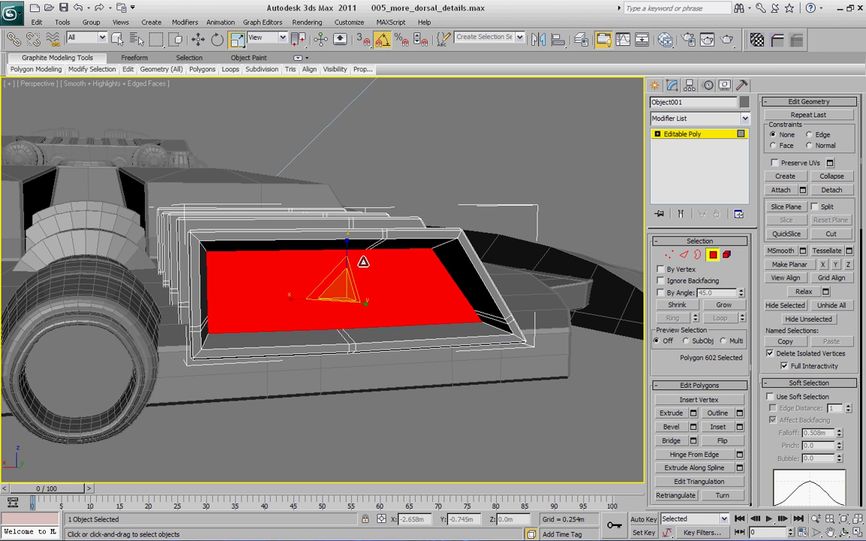
left_click(683, 254, "ctrl")
middle_click_drag(398, 296, 418, 260, "alt")
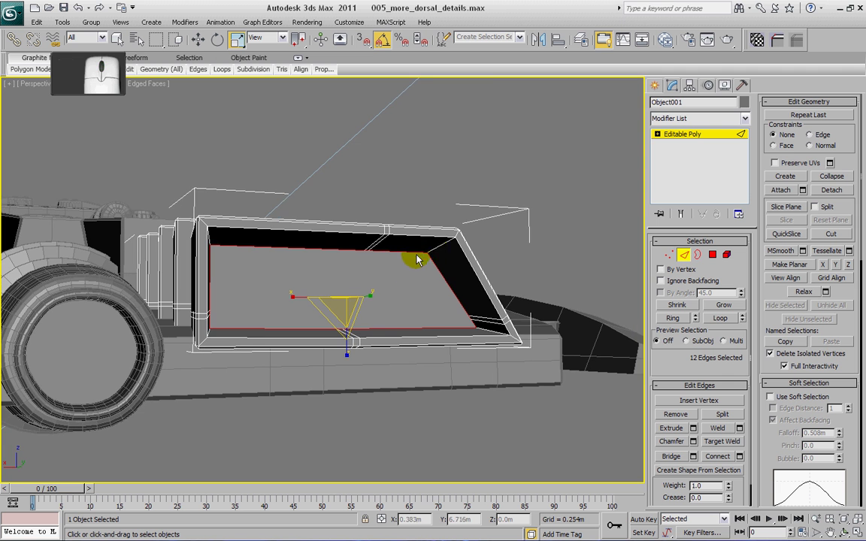
left_click(441, 245, "ctrl")
middle_click_drag(453, 304, 471, 320, "alt")
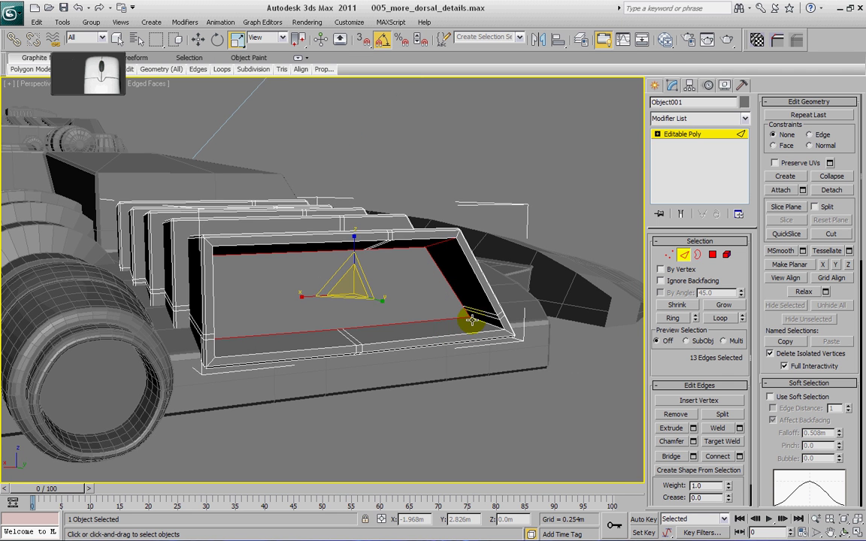
left_click(473, 319, "ctrl")
middle_click_drag(275, 285, 216, 311, "alt")
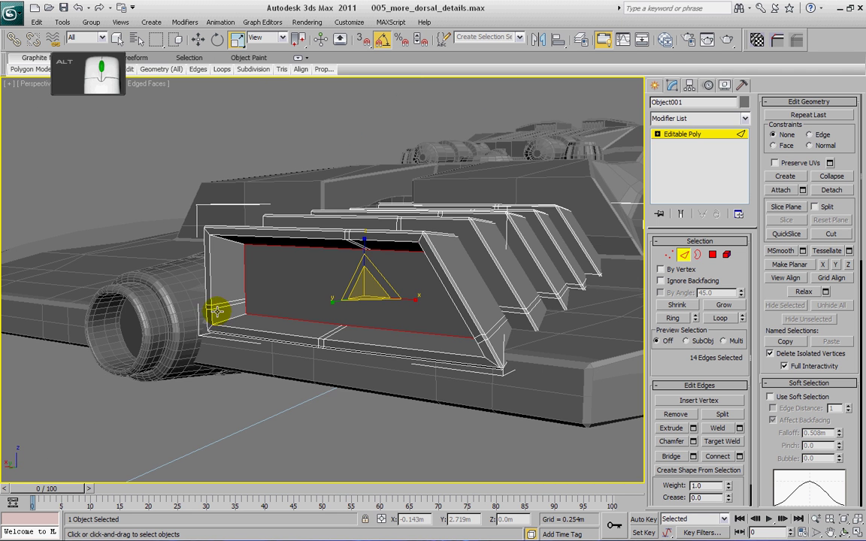
left_click(226, 240, "ctrl")
middle_click_drag(225, 239, 232, 251, "alt")
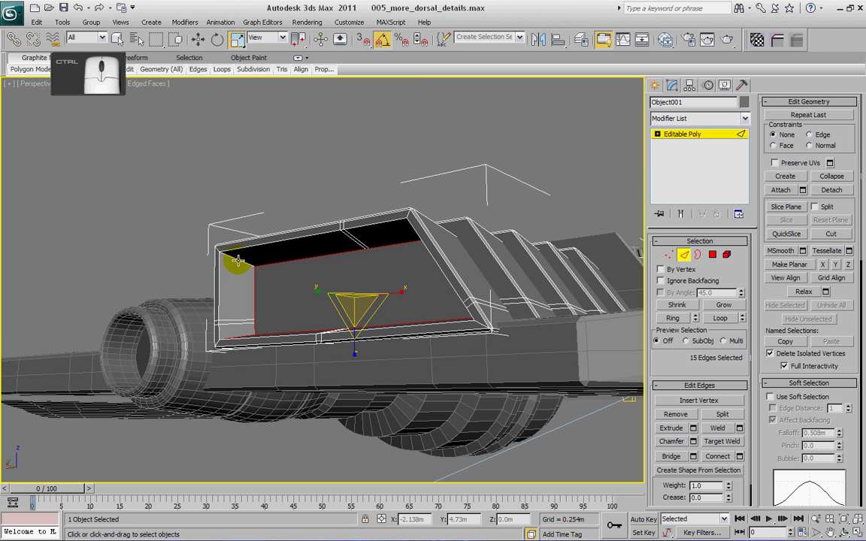
left_click(237, 252, "ctrl")
Step: Add the full edge loop around the recess's outer rim to the selection and chamfer the selected edges by 0.005 m
left_click(237, 249, "ctrl")
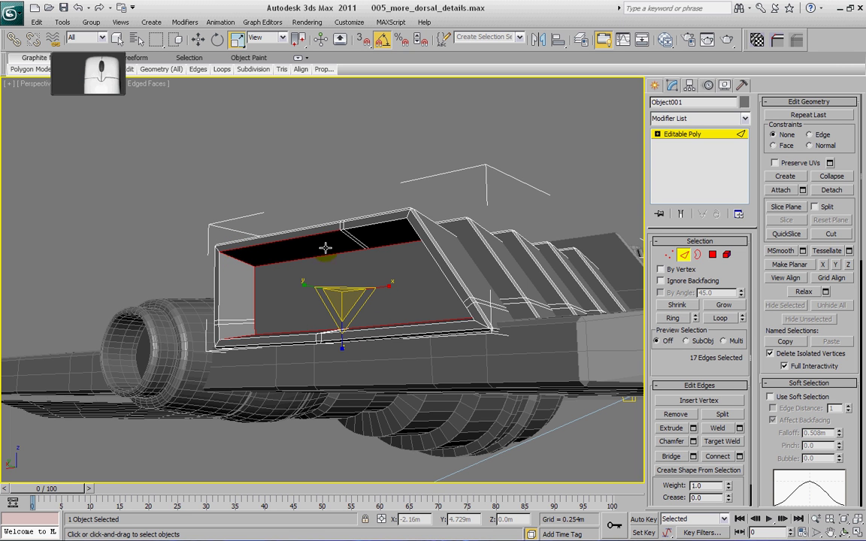
left_click(719, 319)
middle_click_drag(327, 270, 355, 317, "alt")
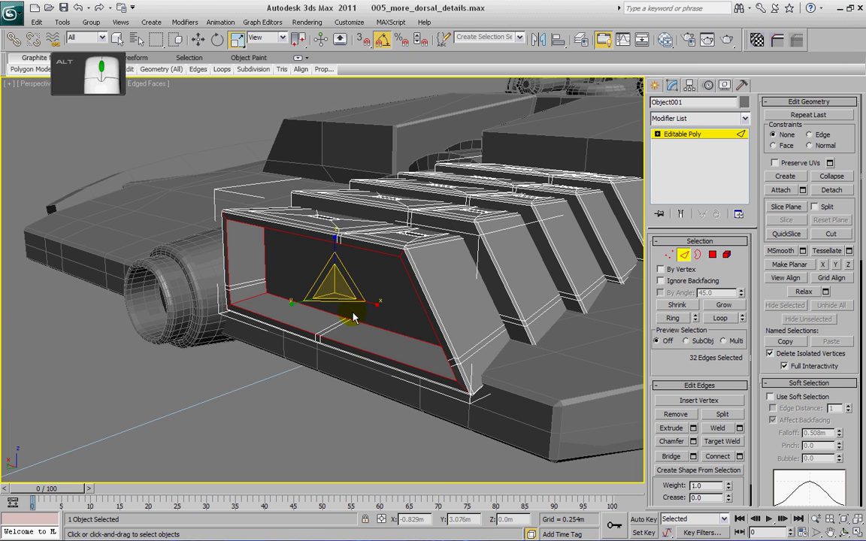
left_click(692, 442)
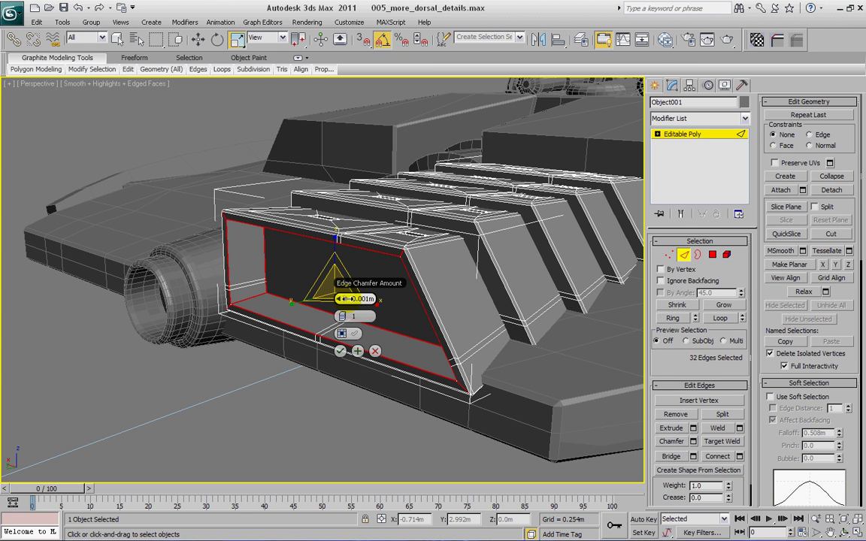
left_click_drag(346, 299, 348, 299)
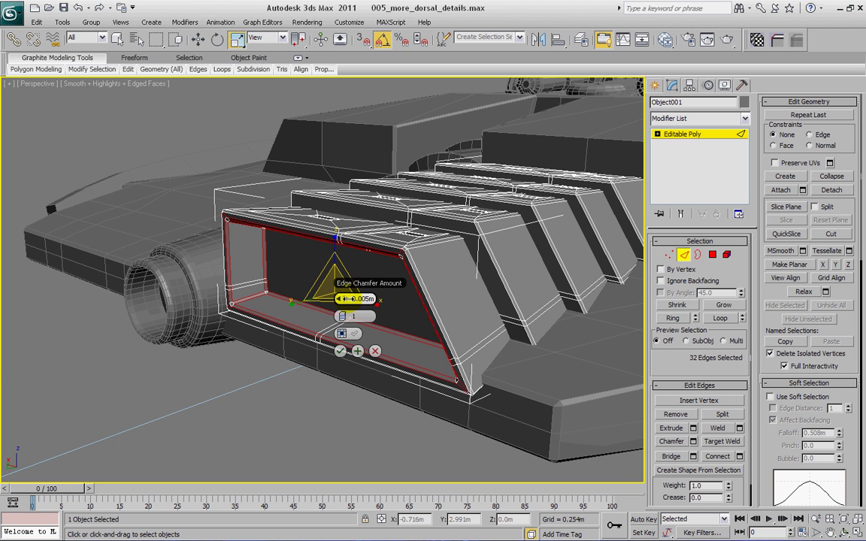
left_click(339, 352)
middle_click_drag(339, 352, 290, 351, "alt")
scroll(290, 349, "down", 4)
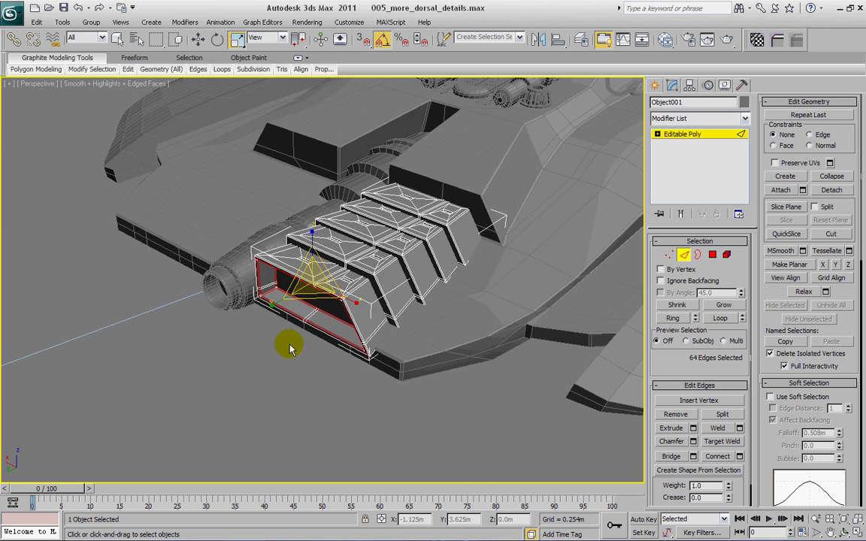
middle_click_drag(399, 286, 440, 265, "alt")
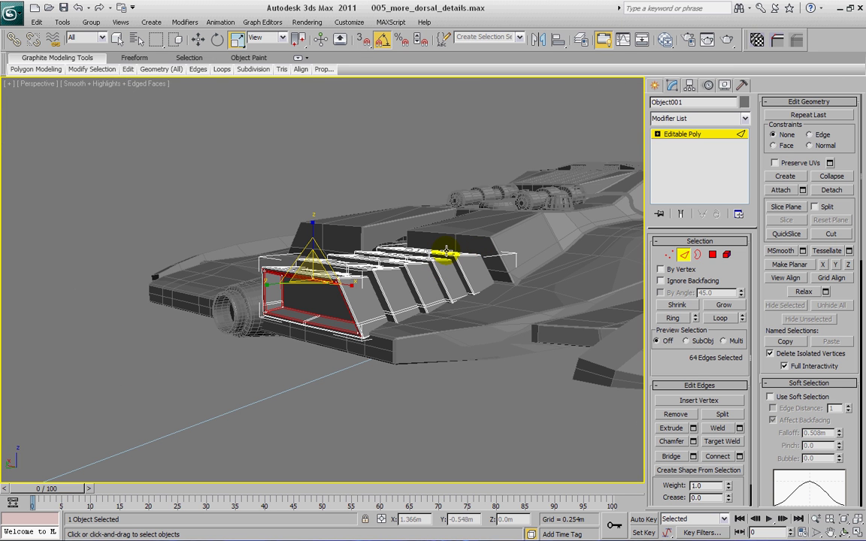
middle_click_drag(457, 256, 502, 241, "alt")
middle_click_drag(286, 214, 355, 290, "alt")
middle_click_drag(435, 219, 380, 285, "alt")
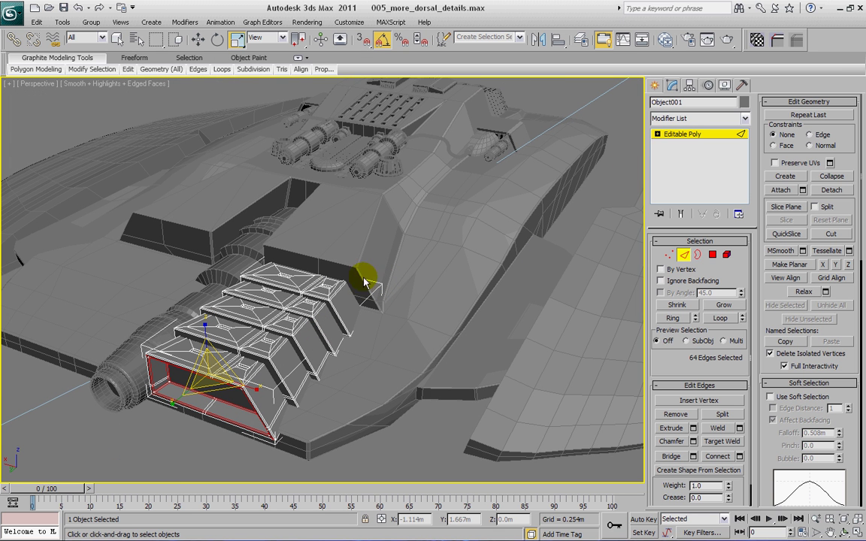